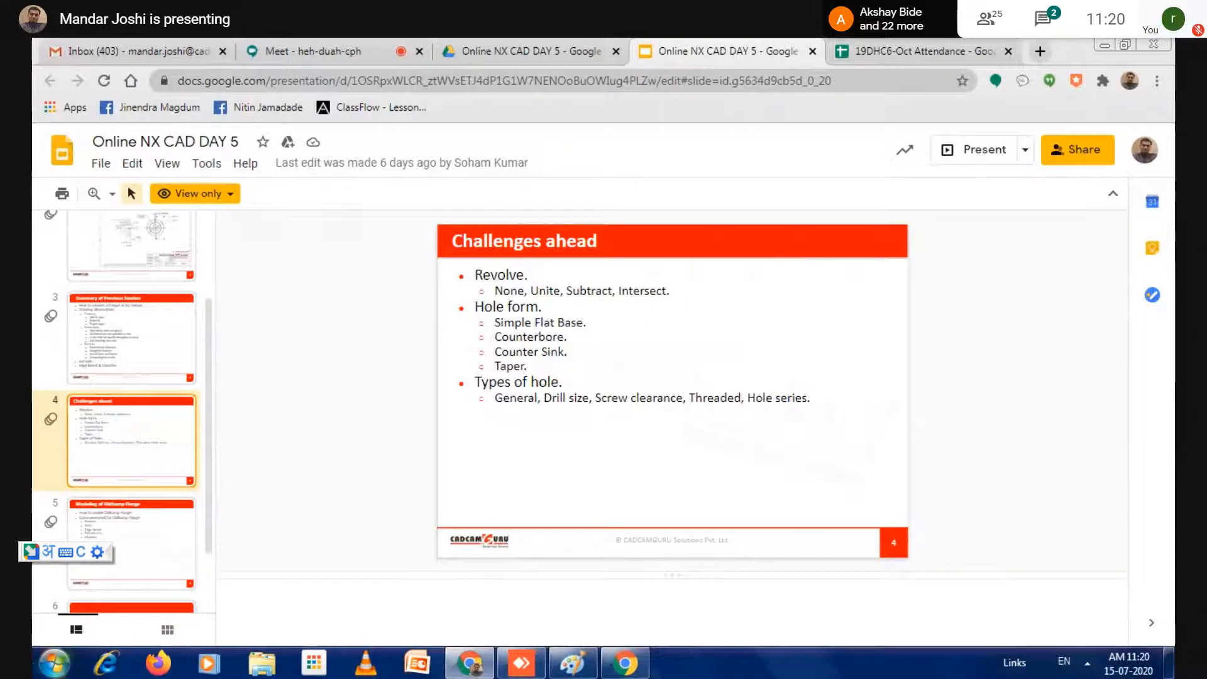
- View the Modeling of Oldhamp Flange slide and the Challenge of The Day slide with the flange drawing
{"action": "left_click", "coordinate": [115, 542]}
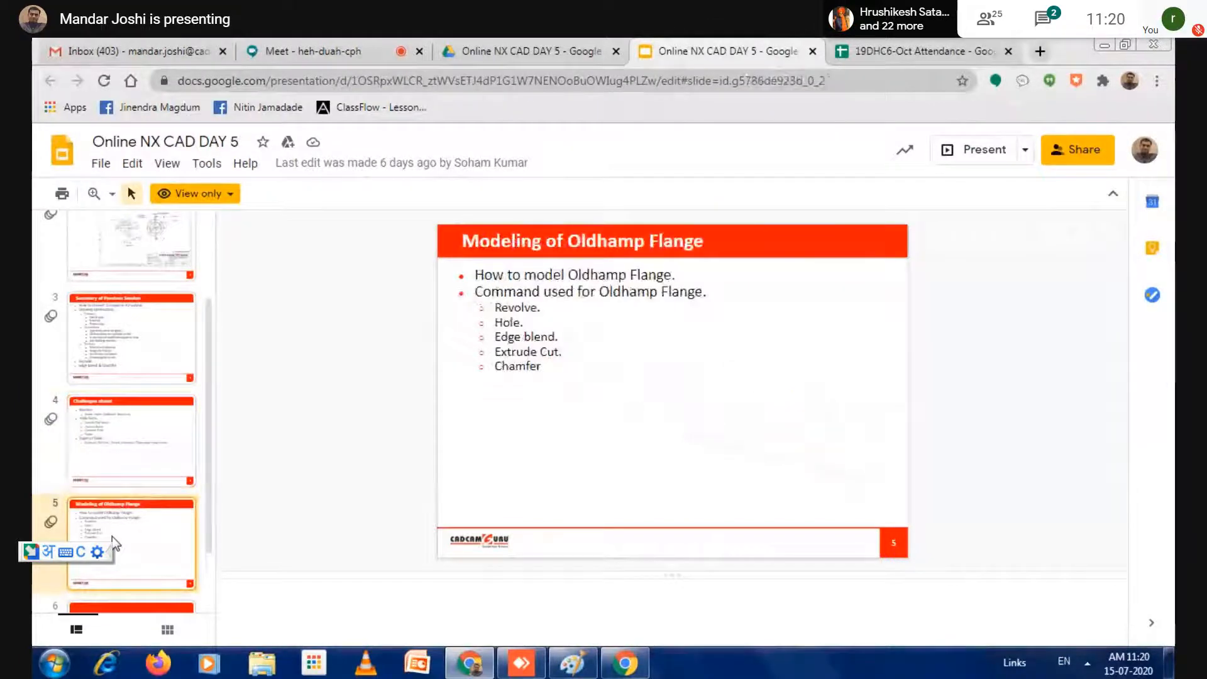
{"action": "scroll", "coordinate": [147, 412], "scroll_direction": "up", "scroll_amount": 3}
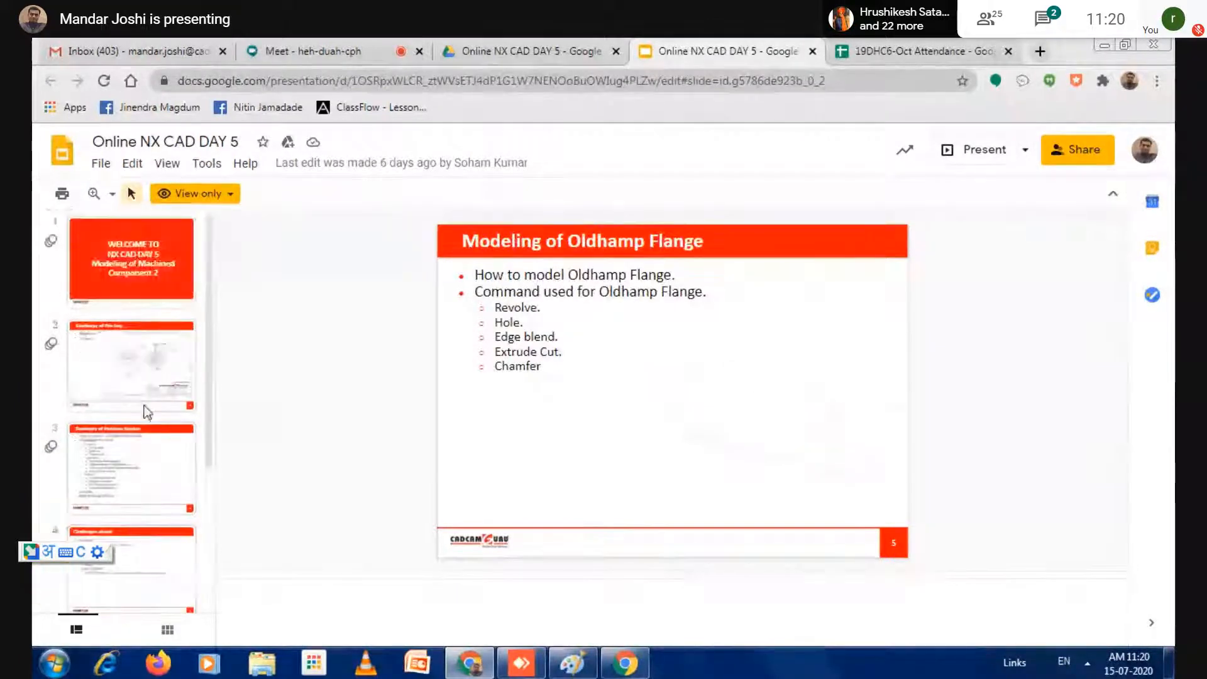
{"action": "left_click", "coordinate": [146, 359]}
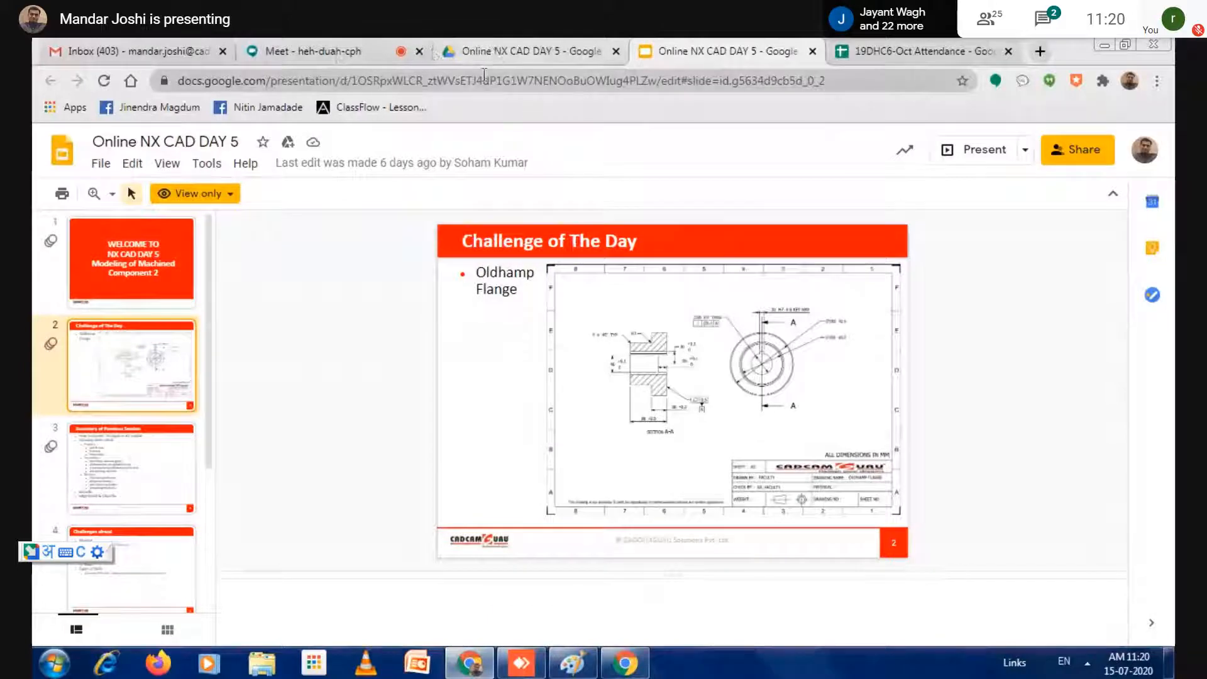
- Switch to the AnyDesk remote session, turn off the Lock feature in Veyon Master, close it and minimize the remote chat window
{"action": "left_click", "coordinate": [1107, 47]}
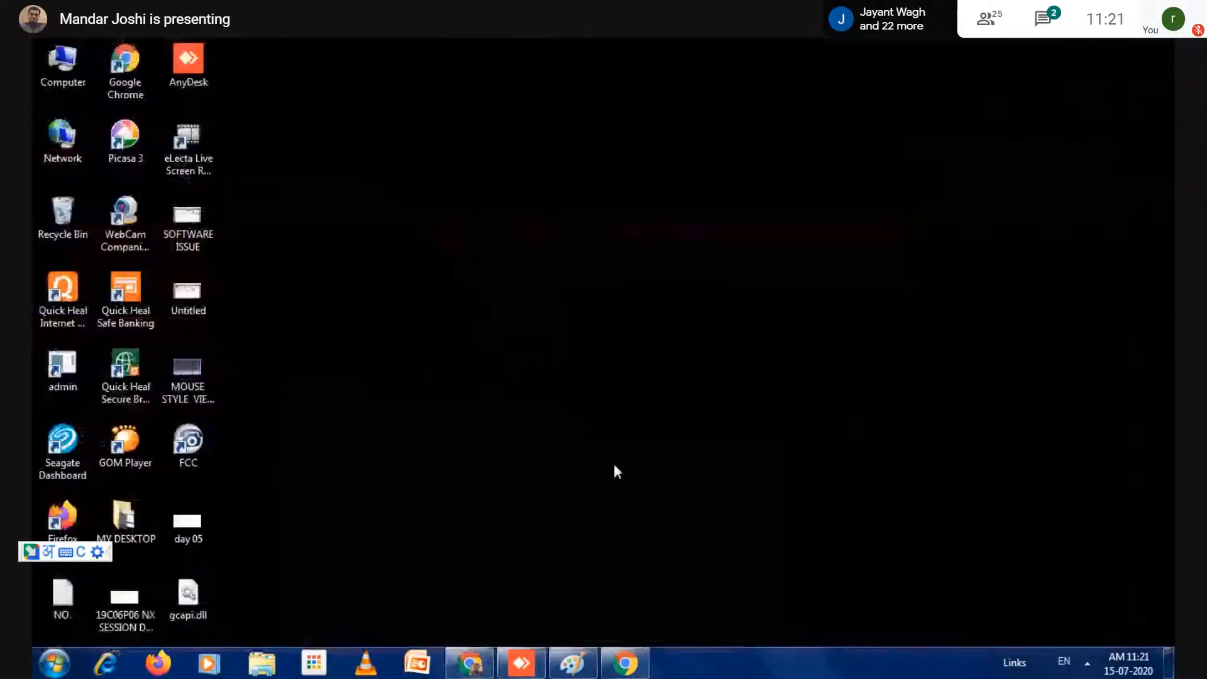
{"action": "left_click", "coordinate": [518, 673]}
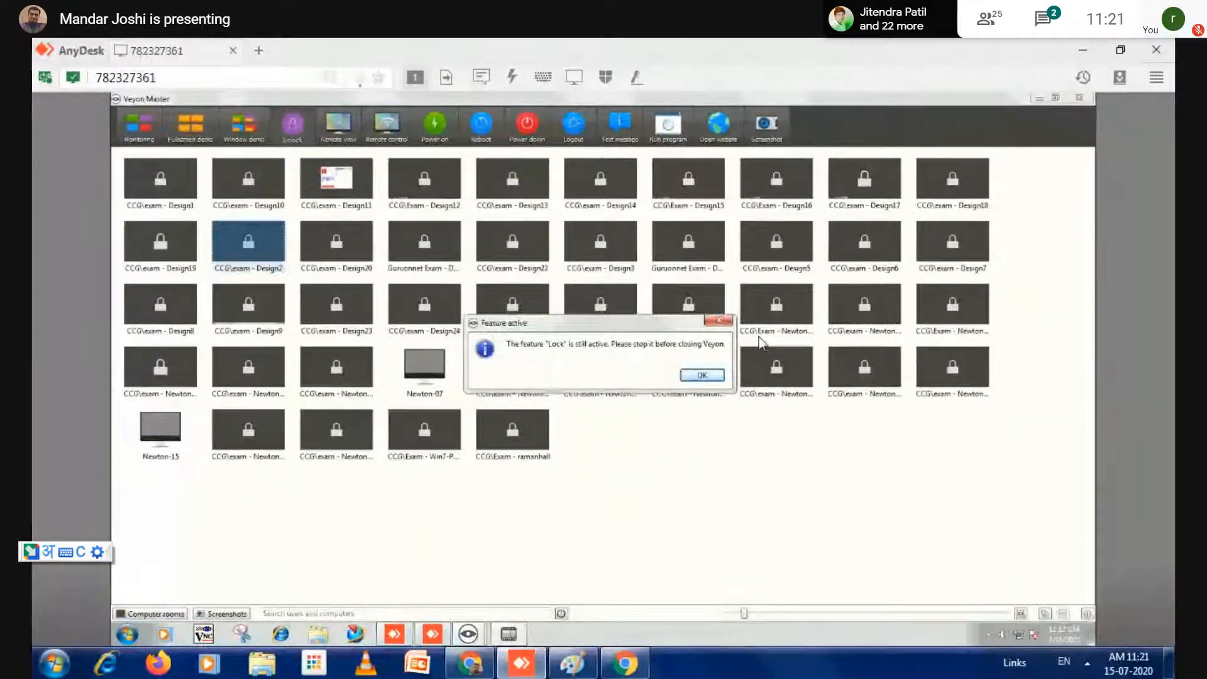
{"action": "left_click", "coordinate": [700, 376]}
{"action": "left_click", "coordinate": [296, 131]}
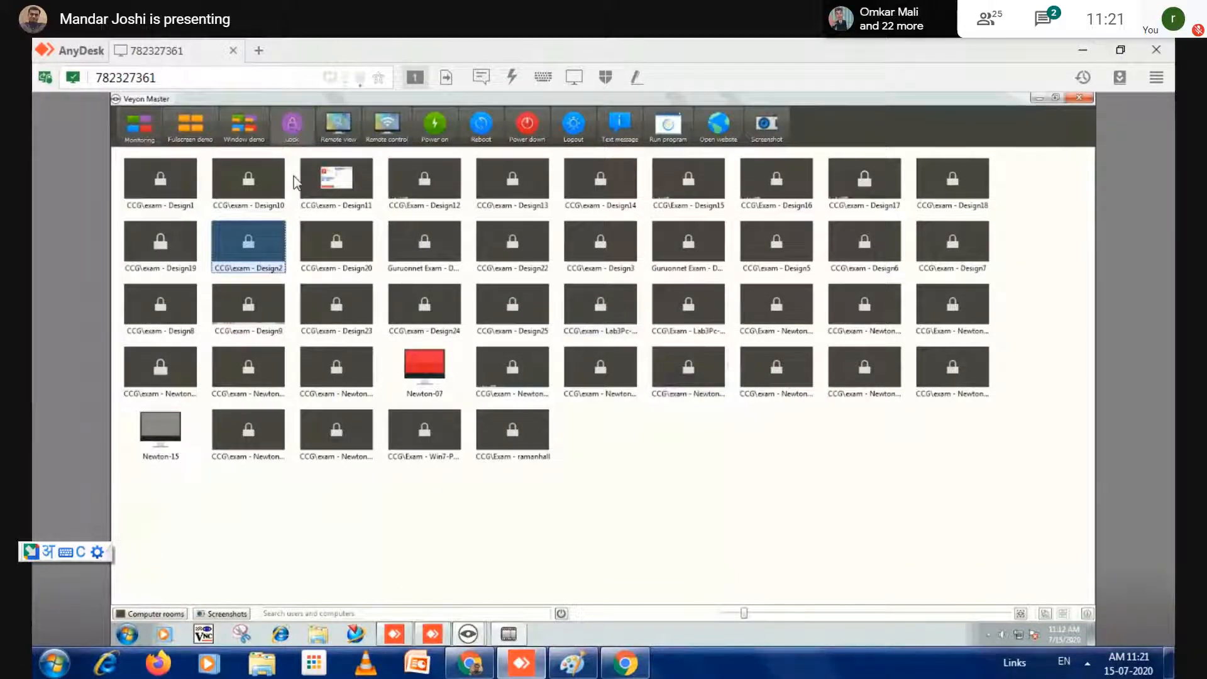
{"action": "left_click", "coordinate": [1085, 98]}
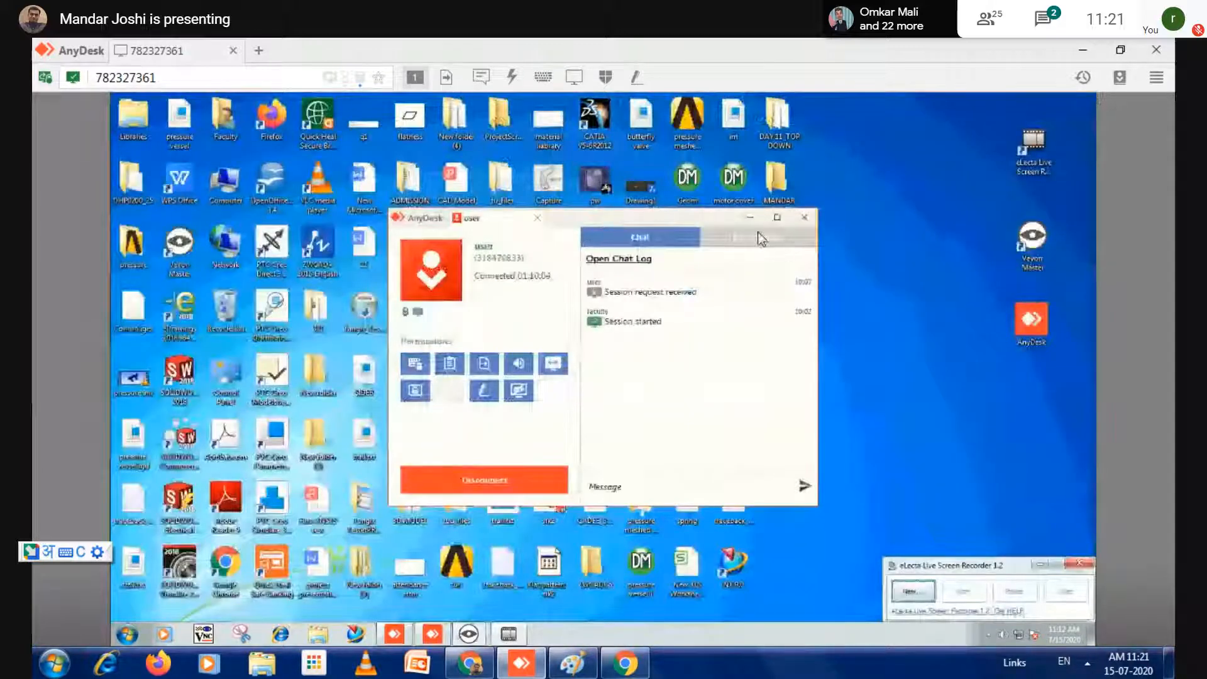
{"action": "left_click", "coordinate": [749, 220]}
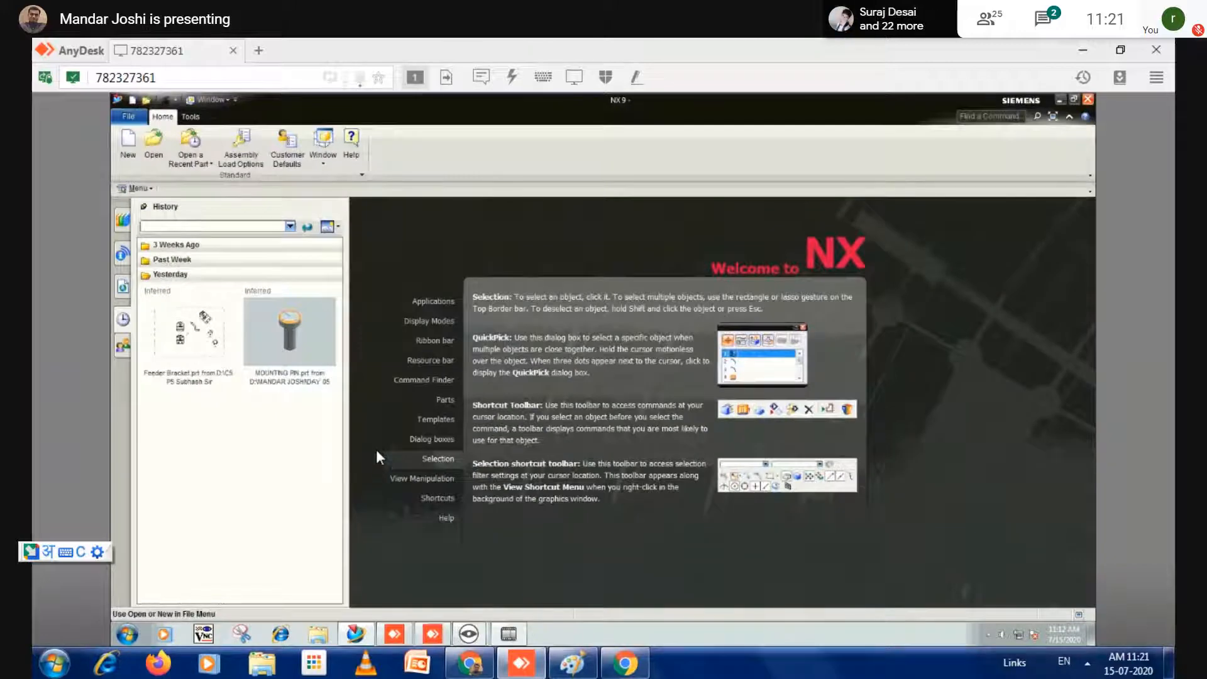
- Start a new NX file, check the drawing name on the flange drawing in Google Drive, and name the file OLDHAMS FLANGE
{"action": "left_click", "coordinate": [128, 157]}
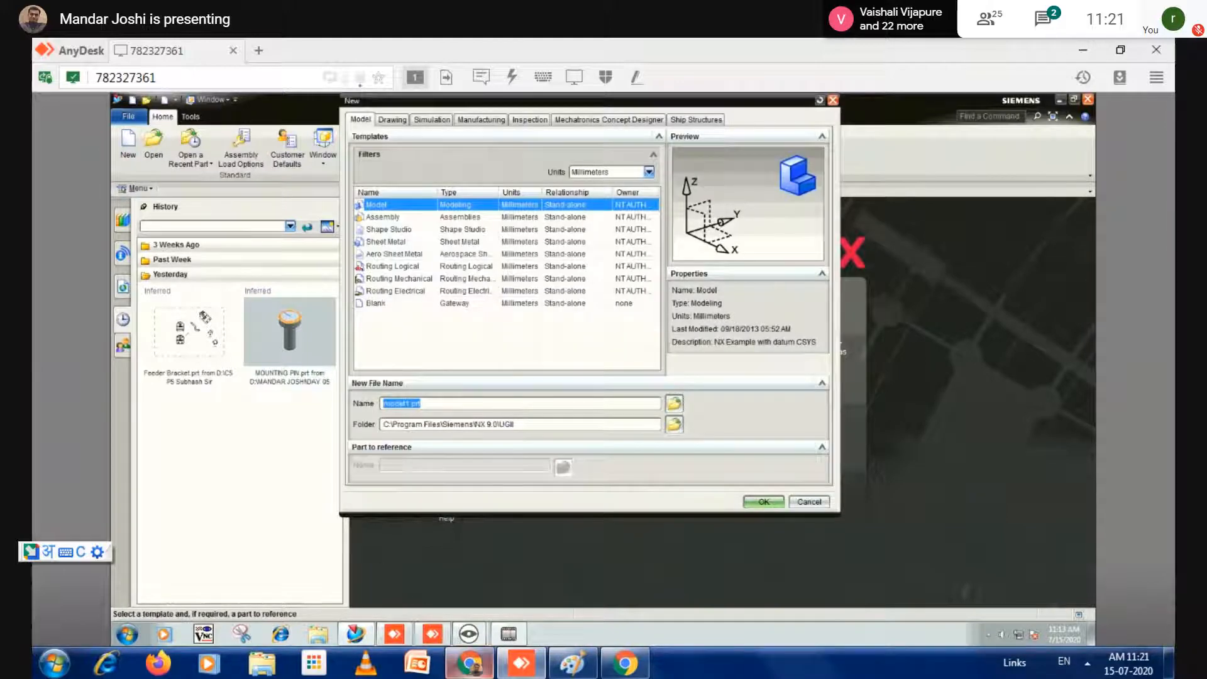
{"action": "left_click", "coordinate": [468, 672]}
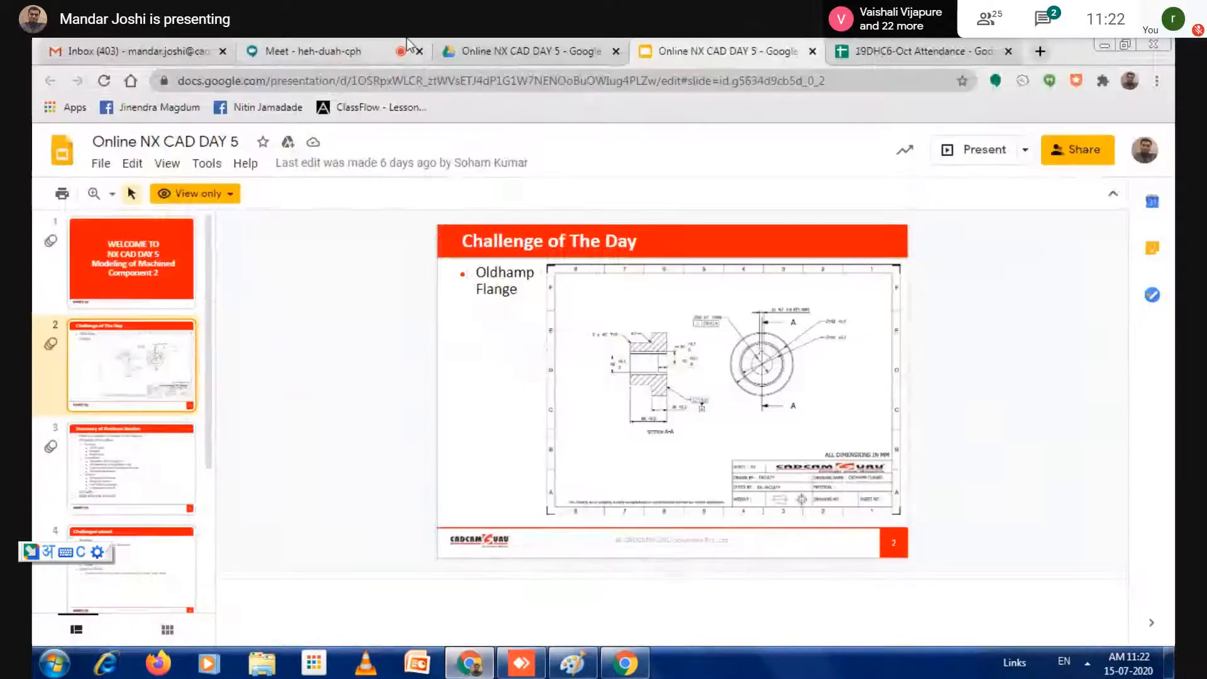
{"action": "left_click", "coordinate": [353, 40]}
{"action": "left_click", "coordinate": [495, 50]}
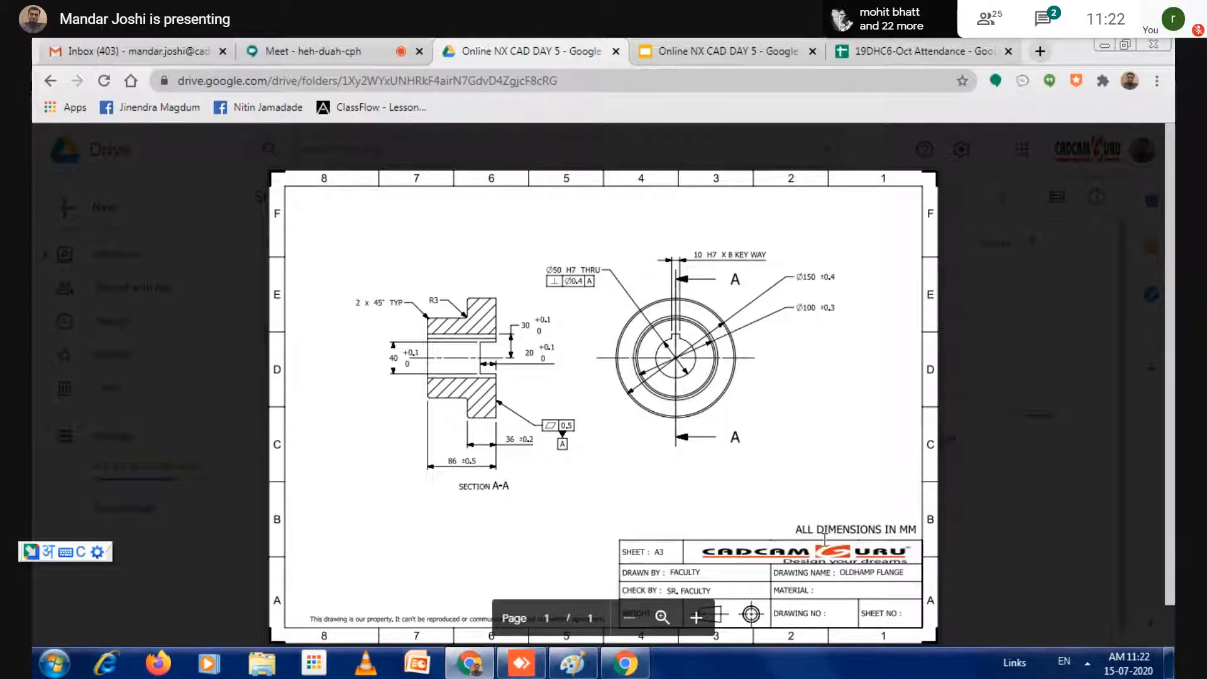
{"action": "scroll", "coordinate": [825, 540], "scroll_direction": "up", "scroll_amount": 1, "text": "ctrl"}
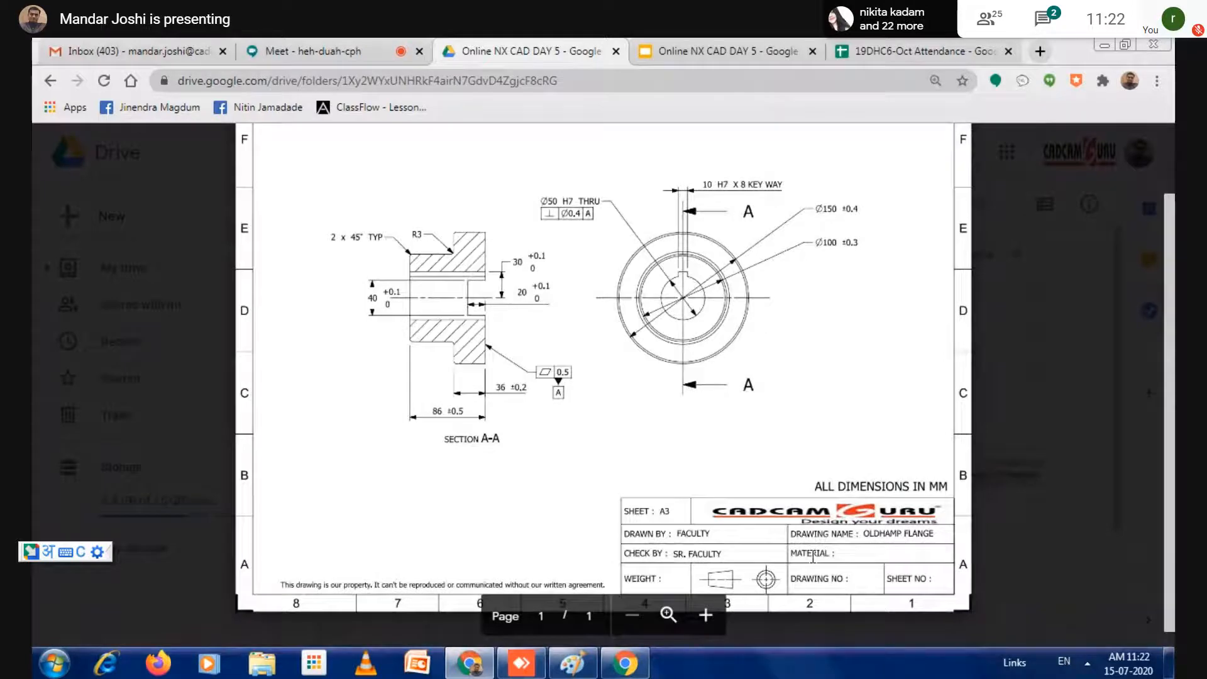
{"action": "left_click", "coordinate": [1105, 45]}
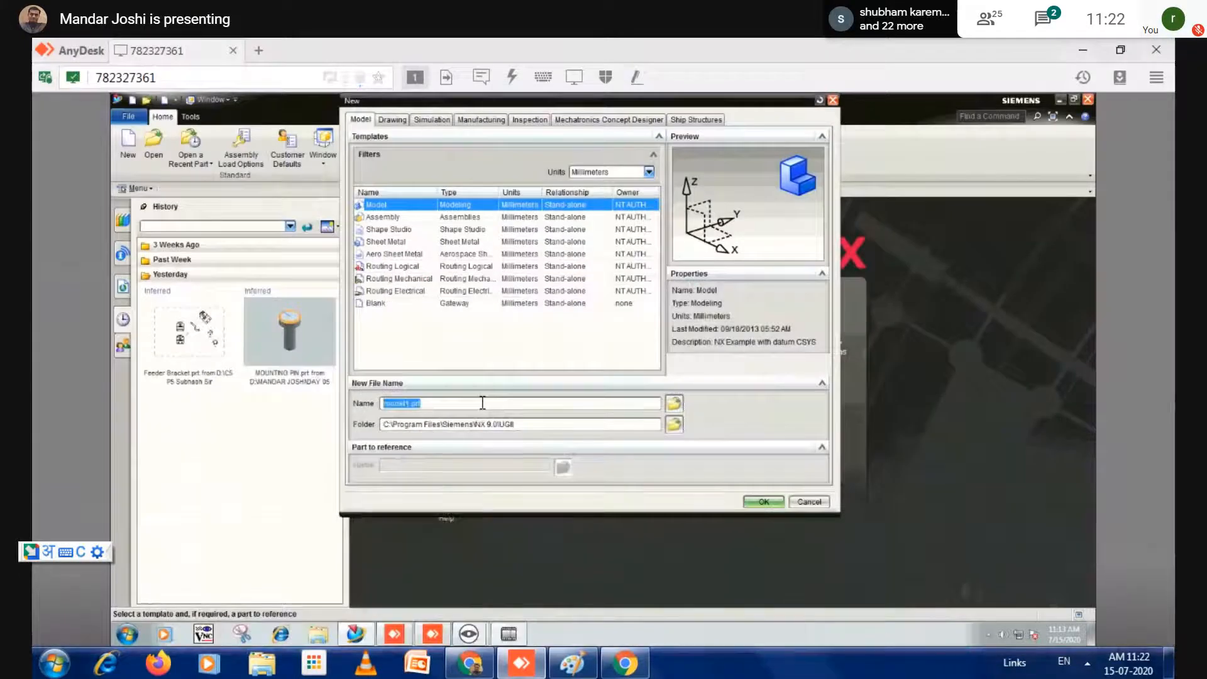
{"action": "type", "text": "OL"}
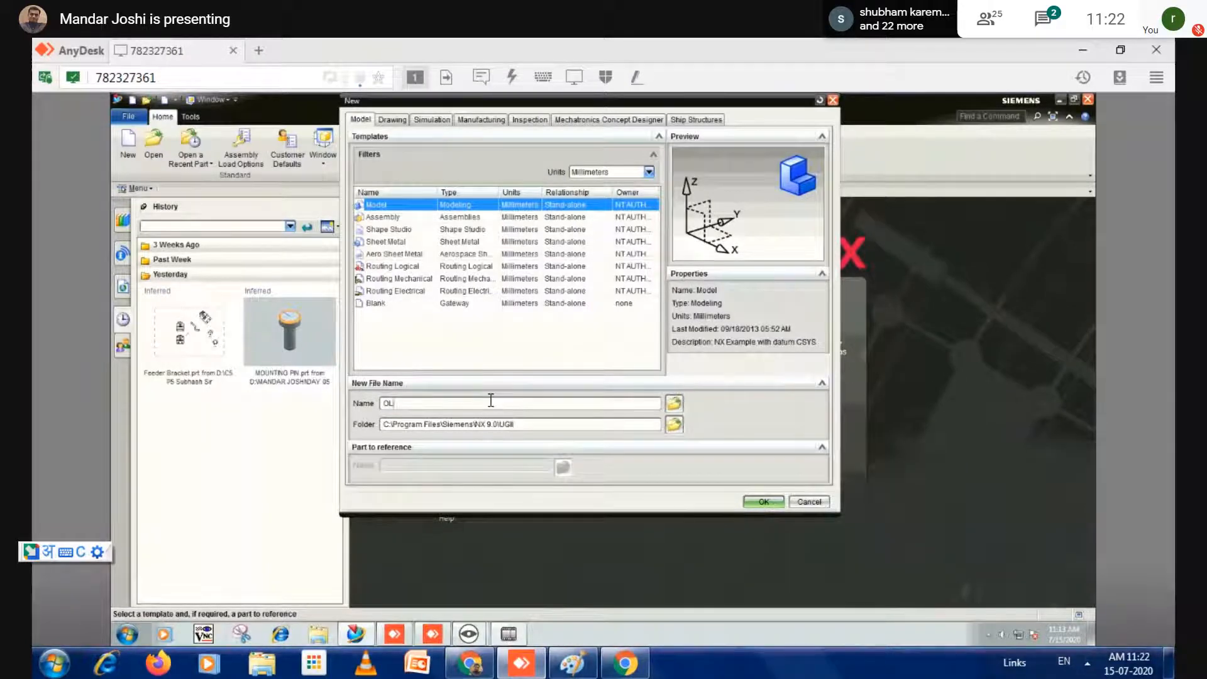
{"action": "type", "text": "DHAMS FLANGE"}
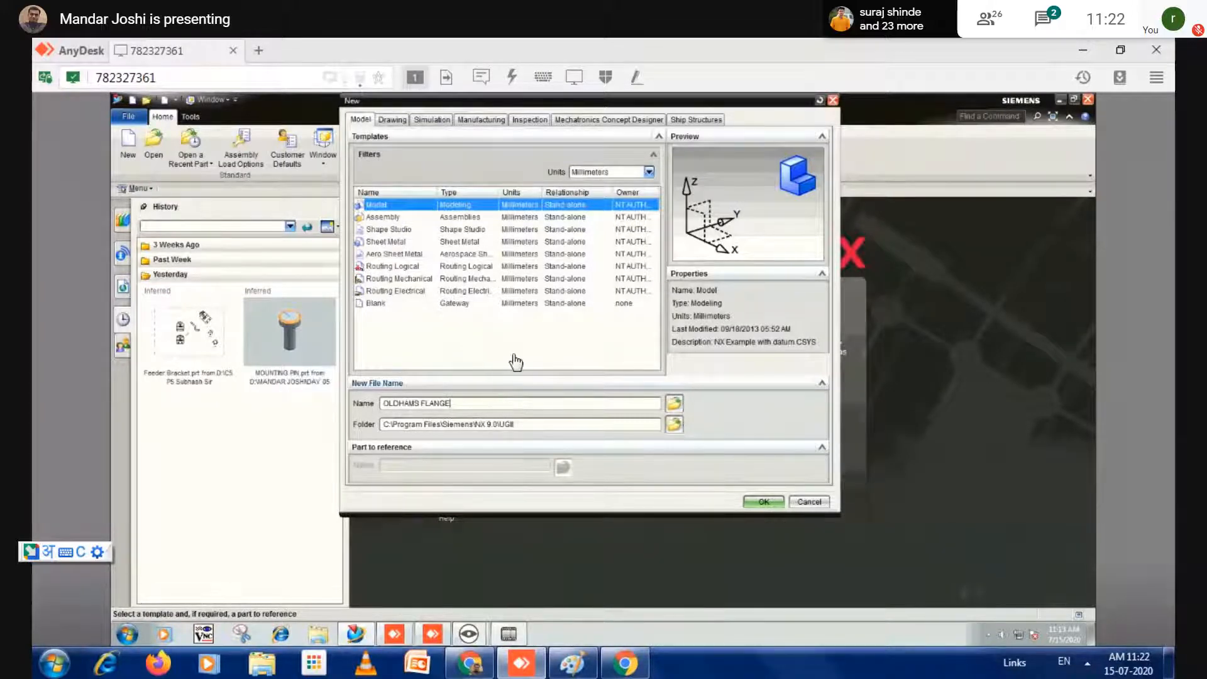
- Set the new file's folder to DAY 05 inside the instructor's folder on drive D
{"action": "left_click", "coordinate": [674, 426]}
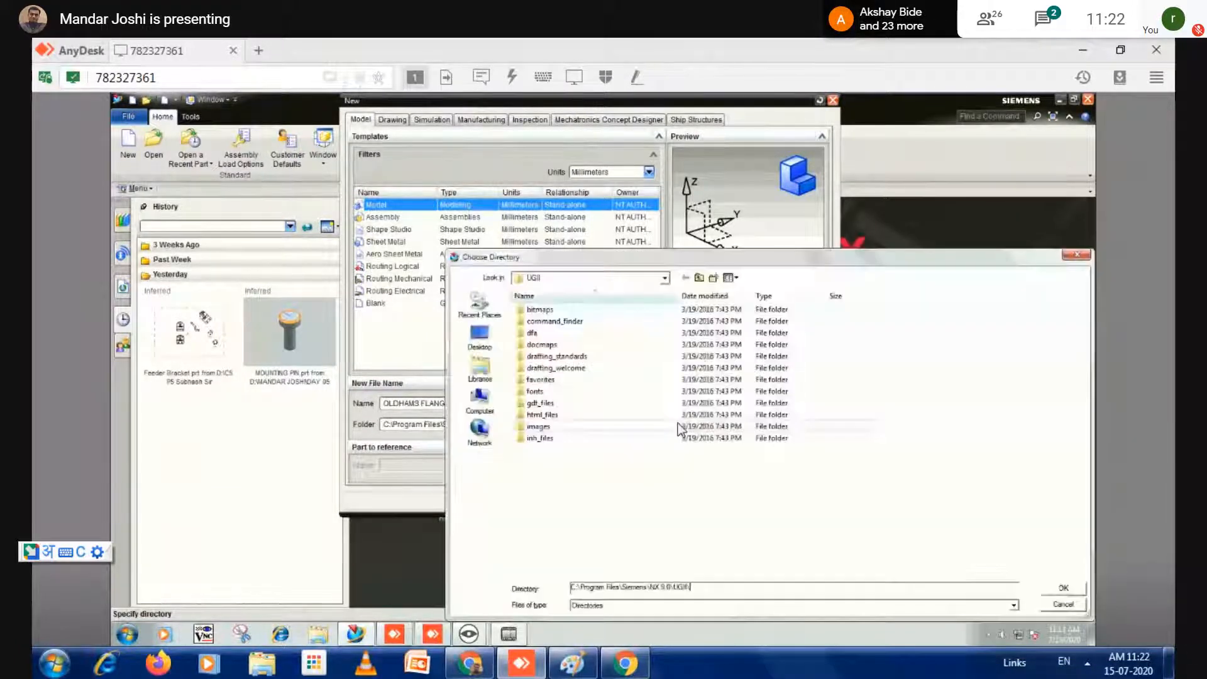
{"action": "left_click", "coordinate": [481, 403]}
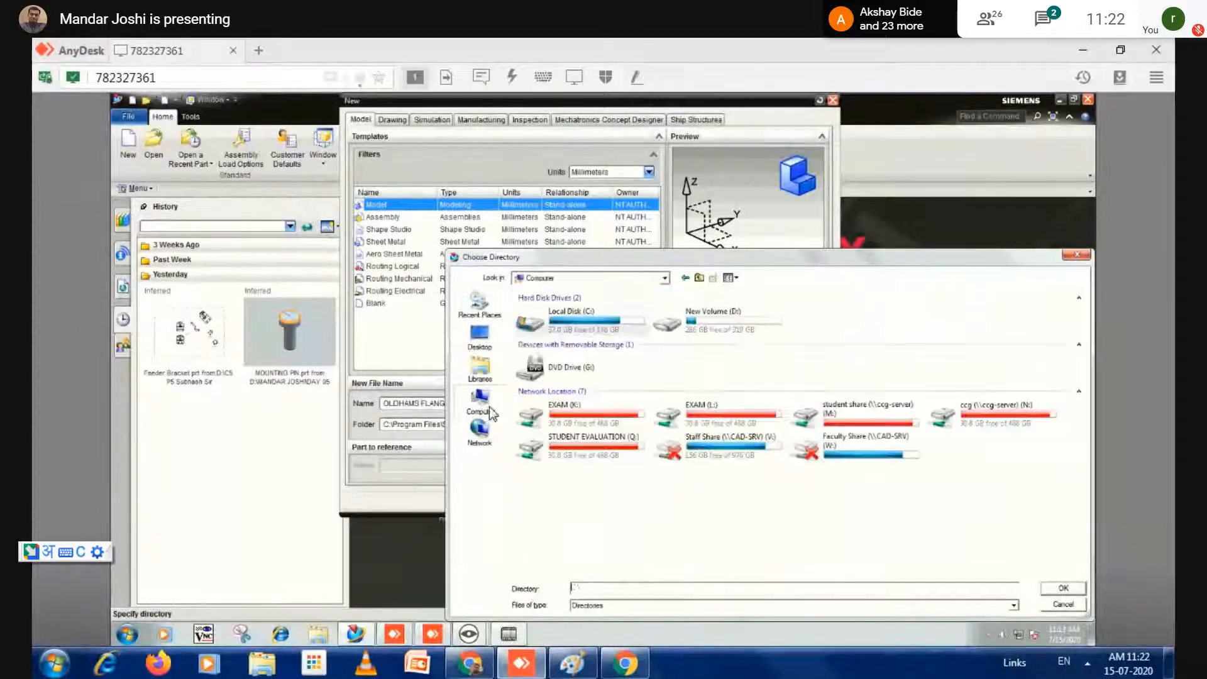
{"action": "double_click", "coordinate": [671, 324]}
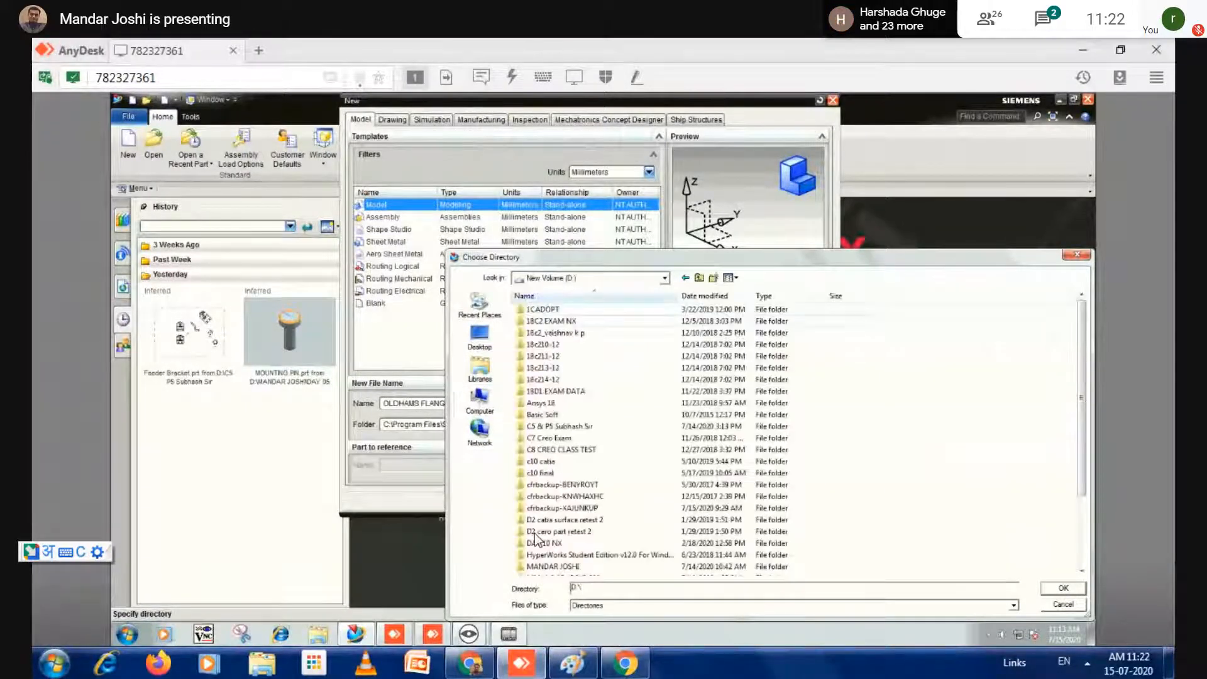
{"action": "double_click", "coordinate": [546, 568]}
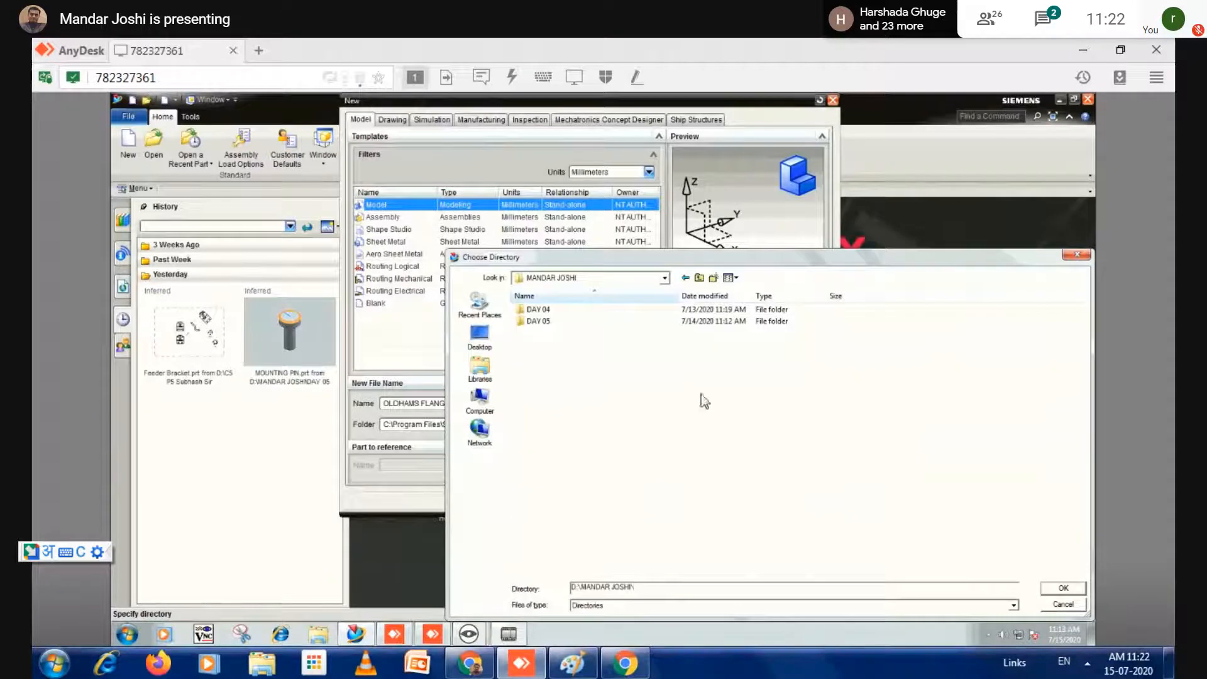
{"action": "double_click", "coordinate": [531, 320]}
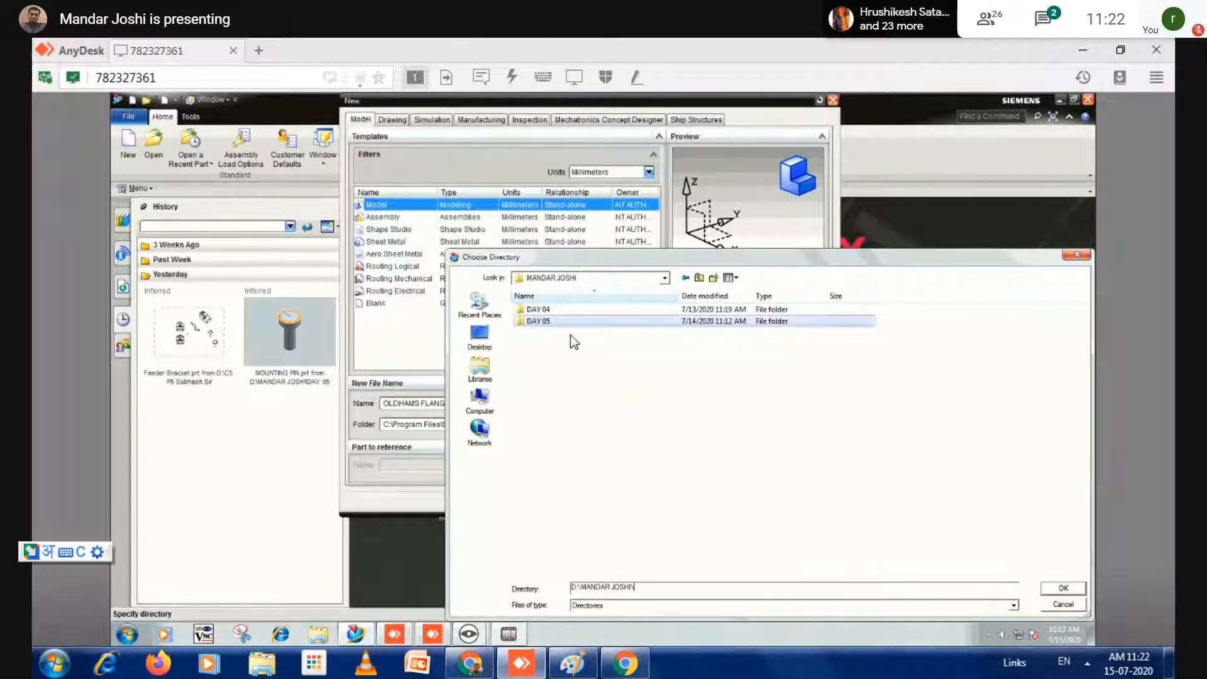
{"action": "left_click", "coordinate": [1062, 590]}
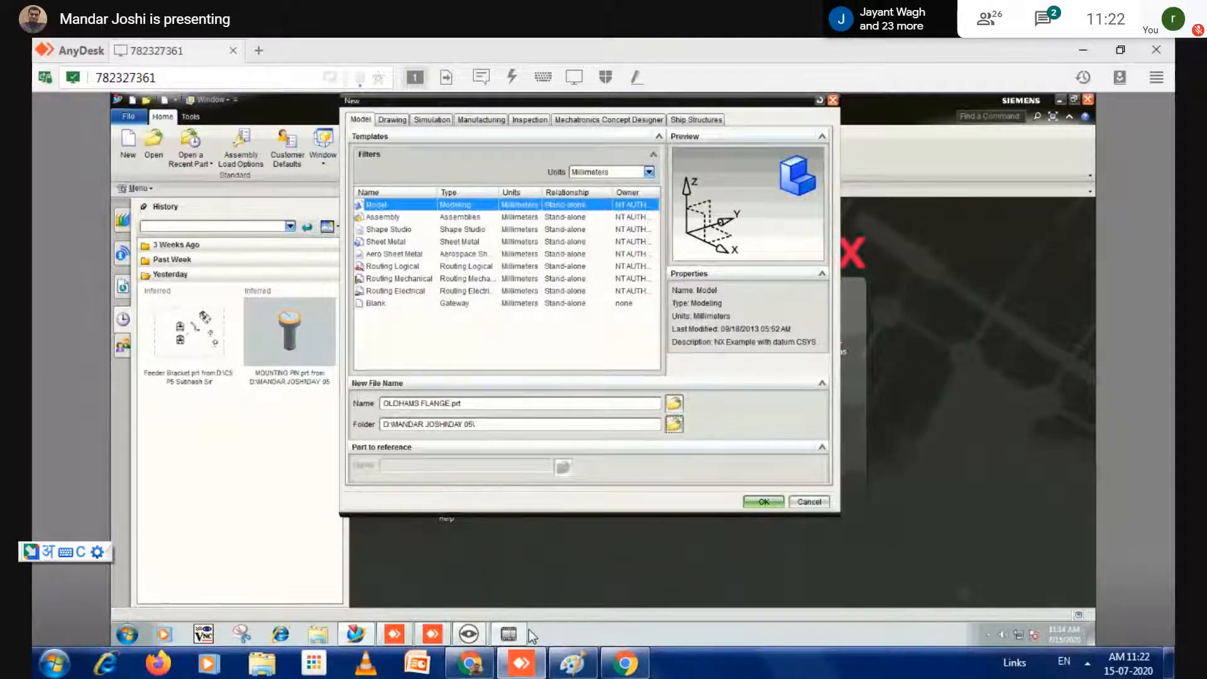
- Check the units on the flange drawing and create the part from the Model template in Millimeters
{"action": "left_click", "coordinate": [481, 671]}
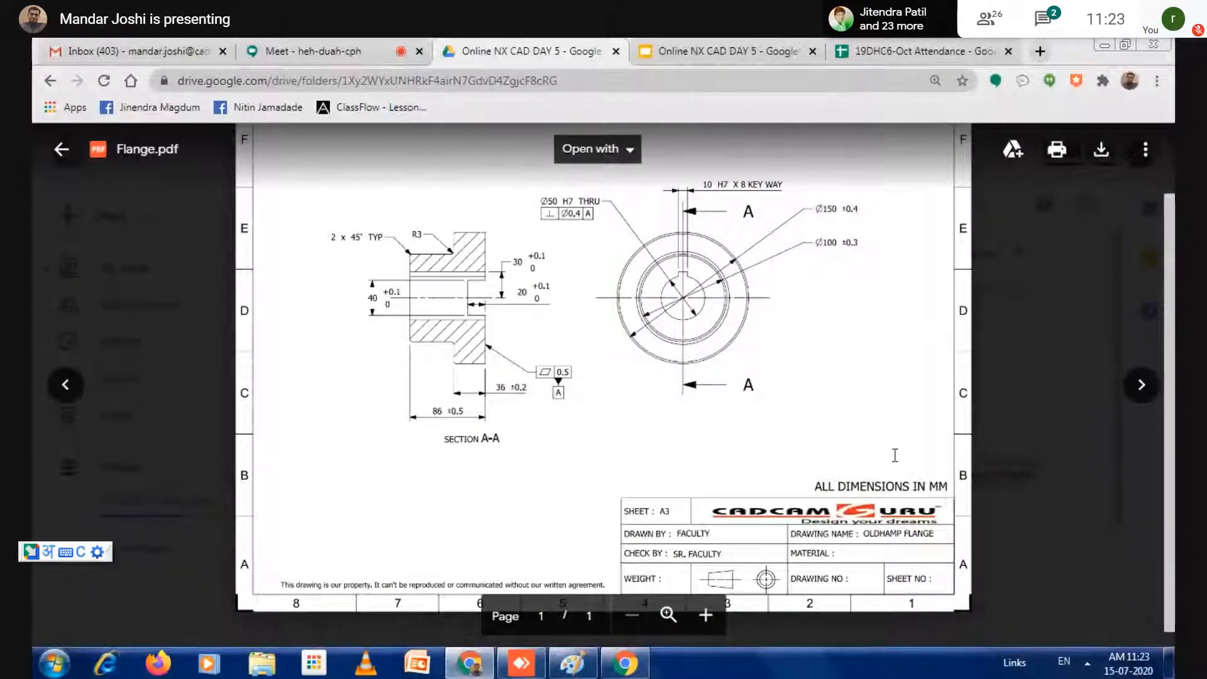
{"action": "left_click", "coordinate": [1102, 45]}
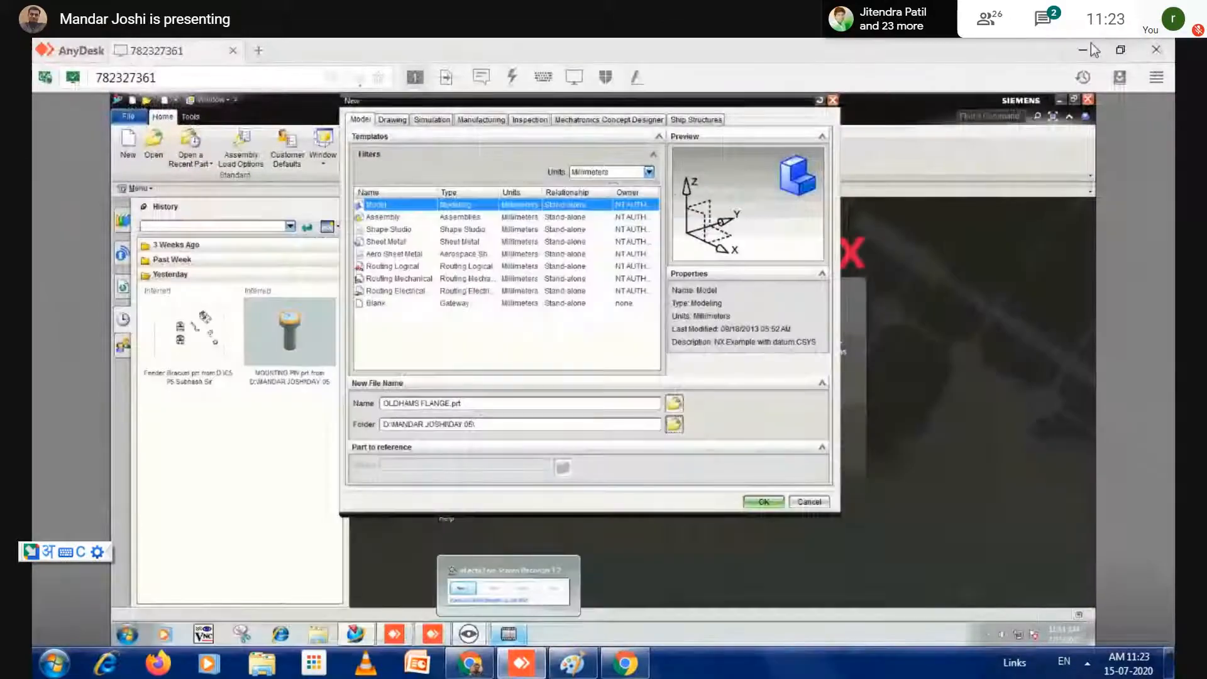
{"action": "left_click", "coordinate": [620, 175]}
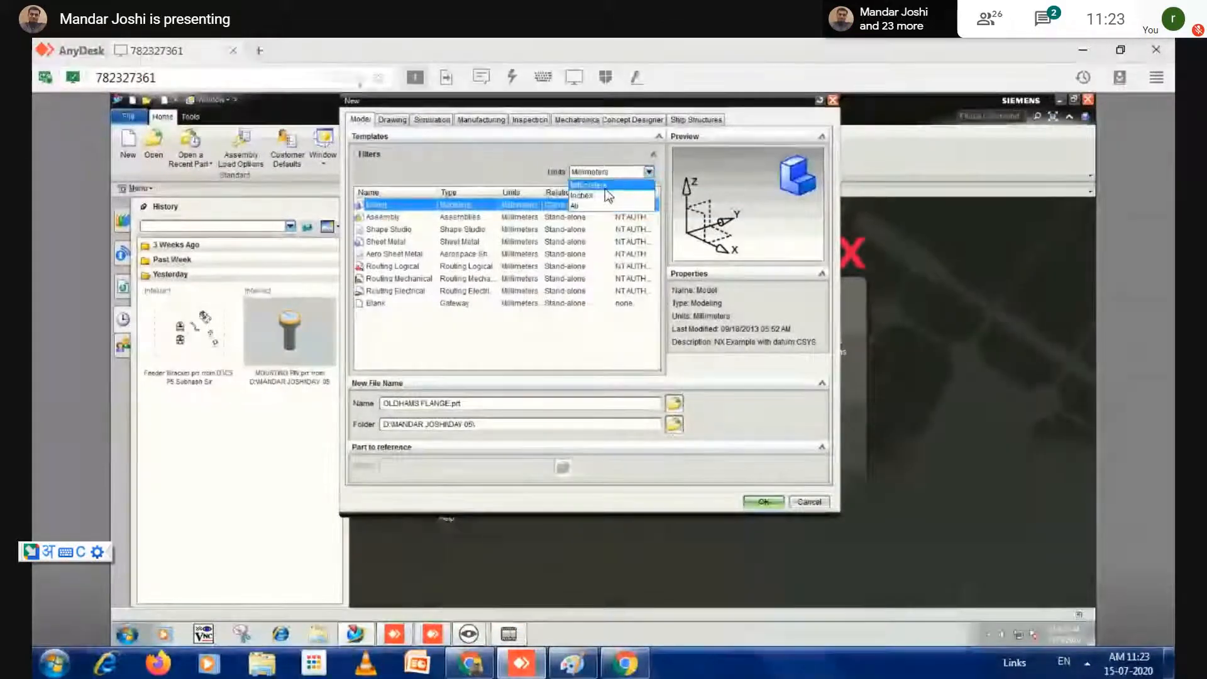
{"action": "left_click", "coordinate": [604, 189]}
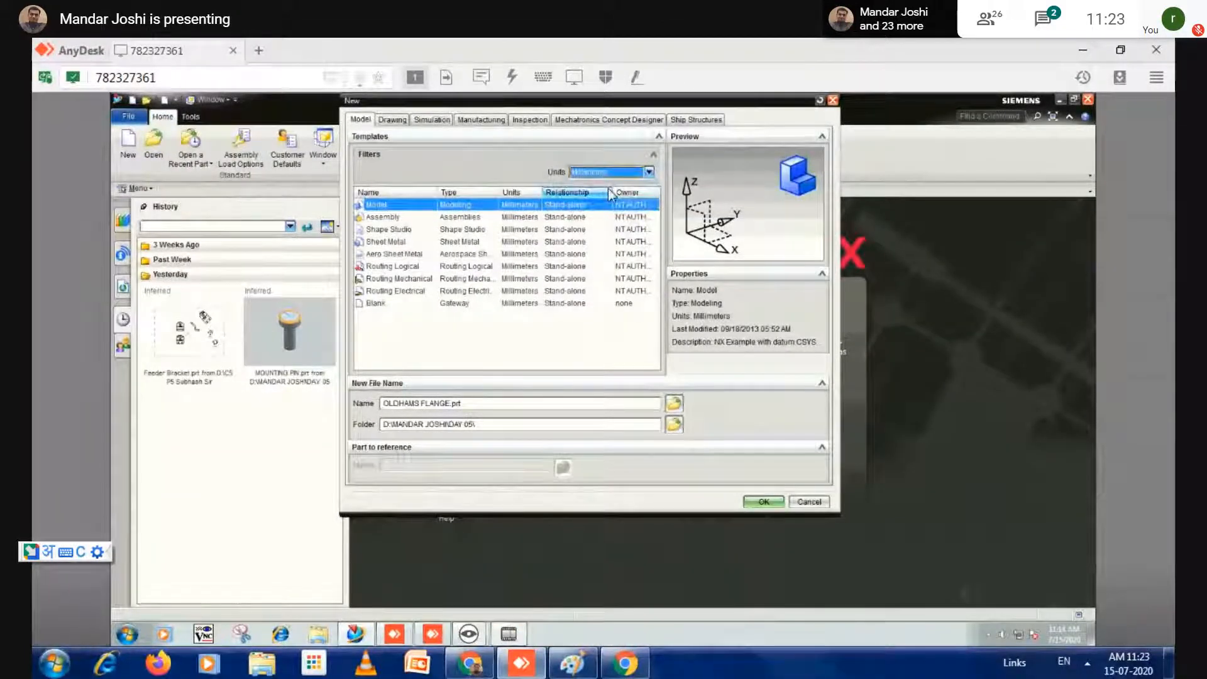
{"action": "left_click", "coordinate": [383, 205]}
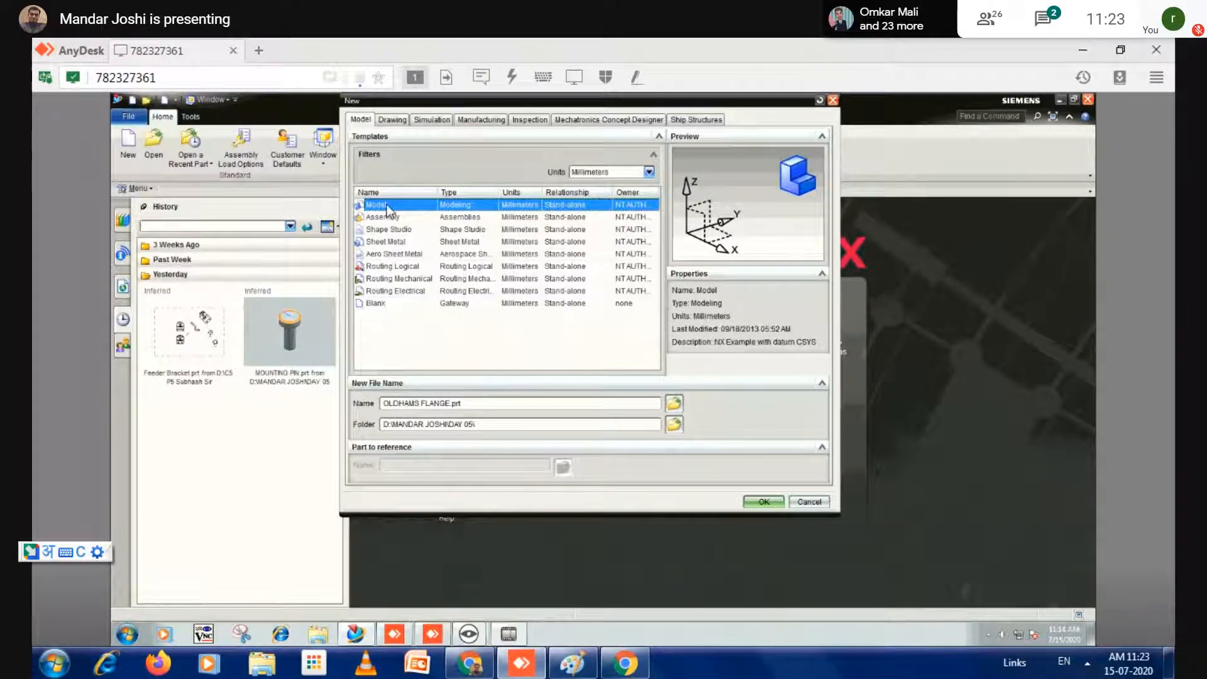
{"action": "left_click", "coordinate": [758, 502]}
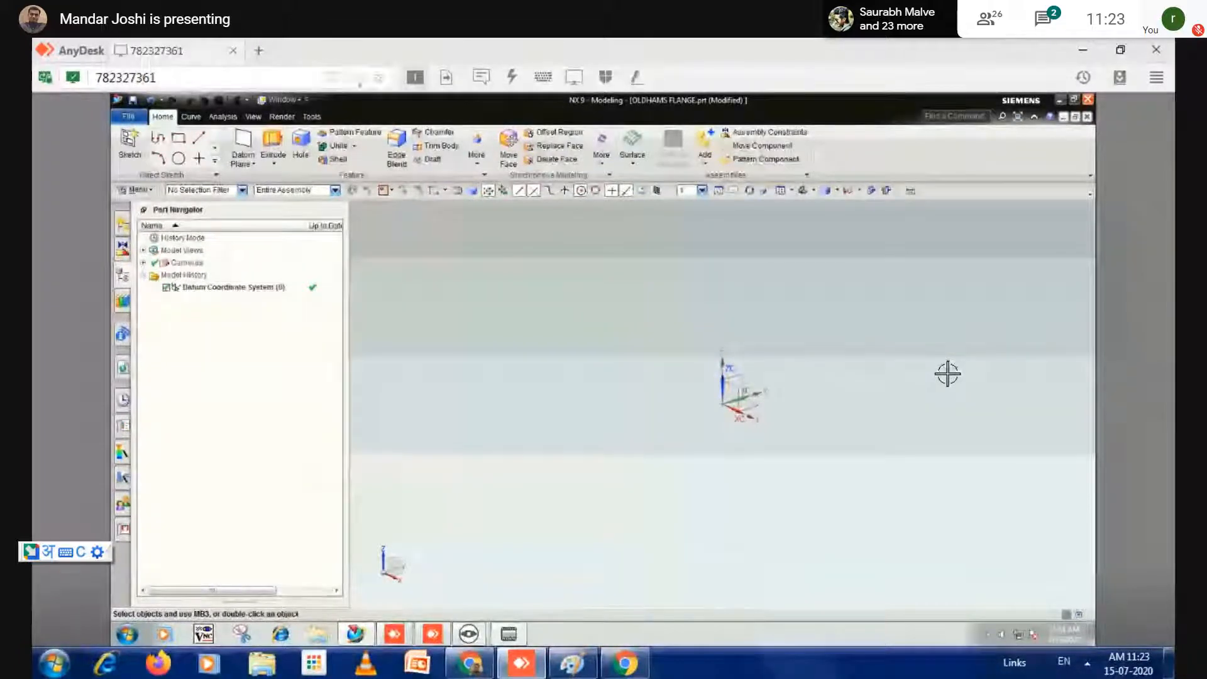
- Switch to Paint and start a new blank picture, discarding the unsaved one
{"action": "left_click", "coordinate": [580, 666]}
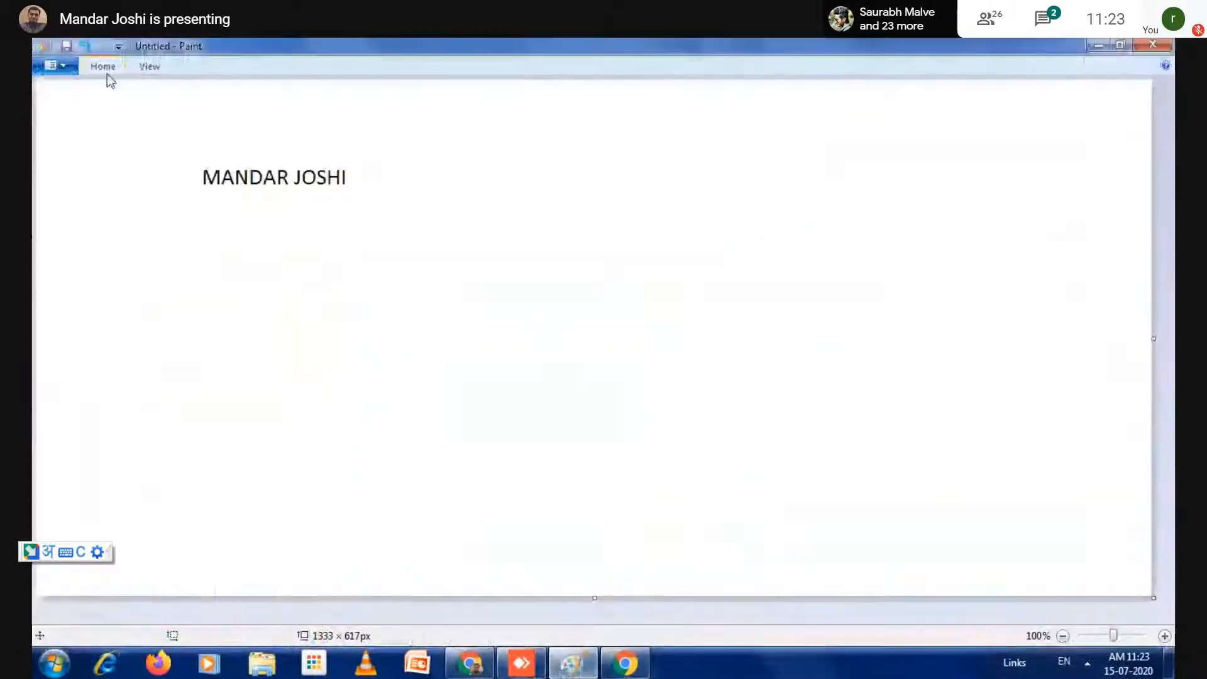
{"action": "left_click", "coordinate": [55, 65]}
{"action": "left_click", "coordinate": [69, 96]}
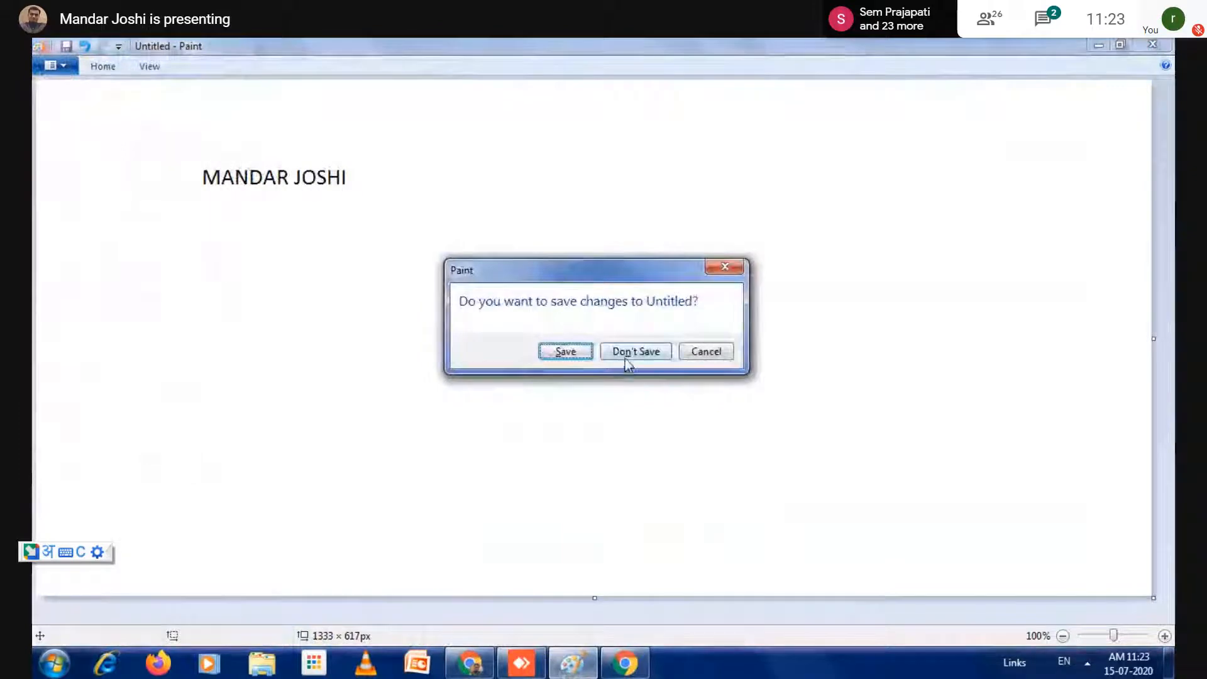
{"action": "left_click", "coordinate": [635, 351]}
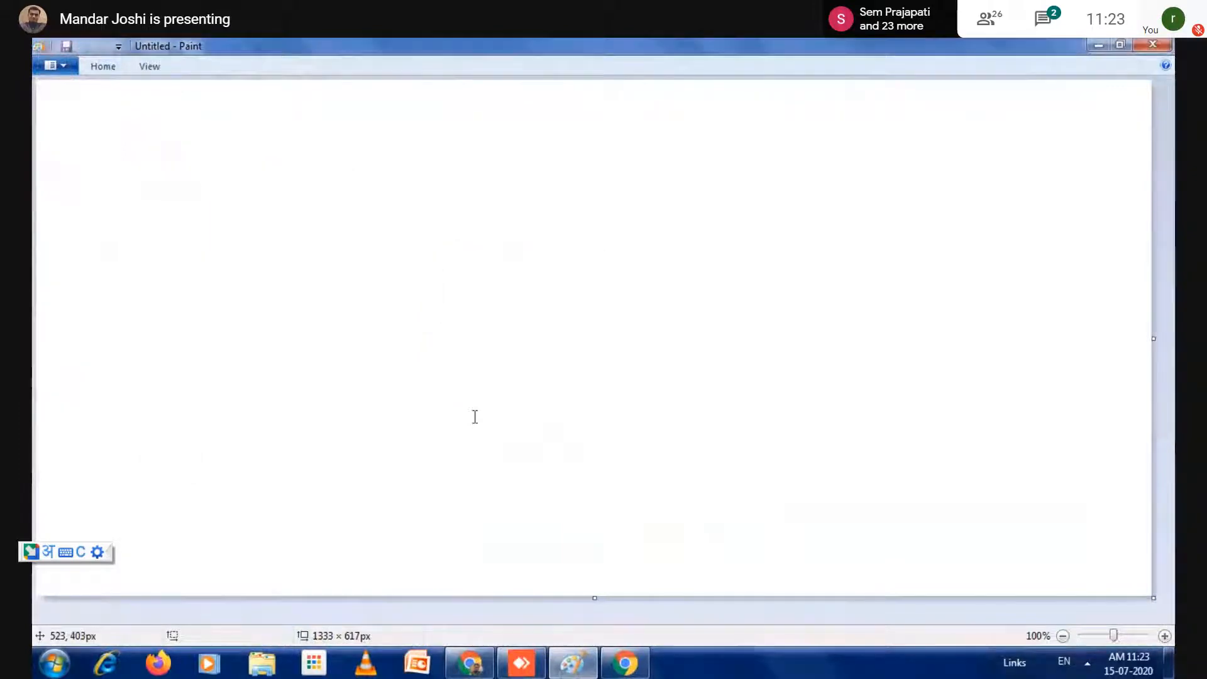
- Switch to the Google Meet call, restart the screen presentation and close the meeting chat
{"action": "left_click", "coordinate": [467, 664]}
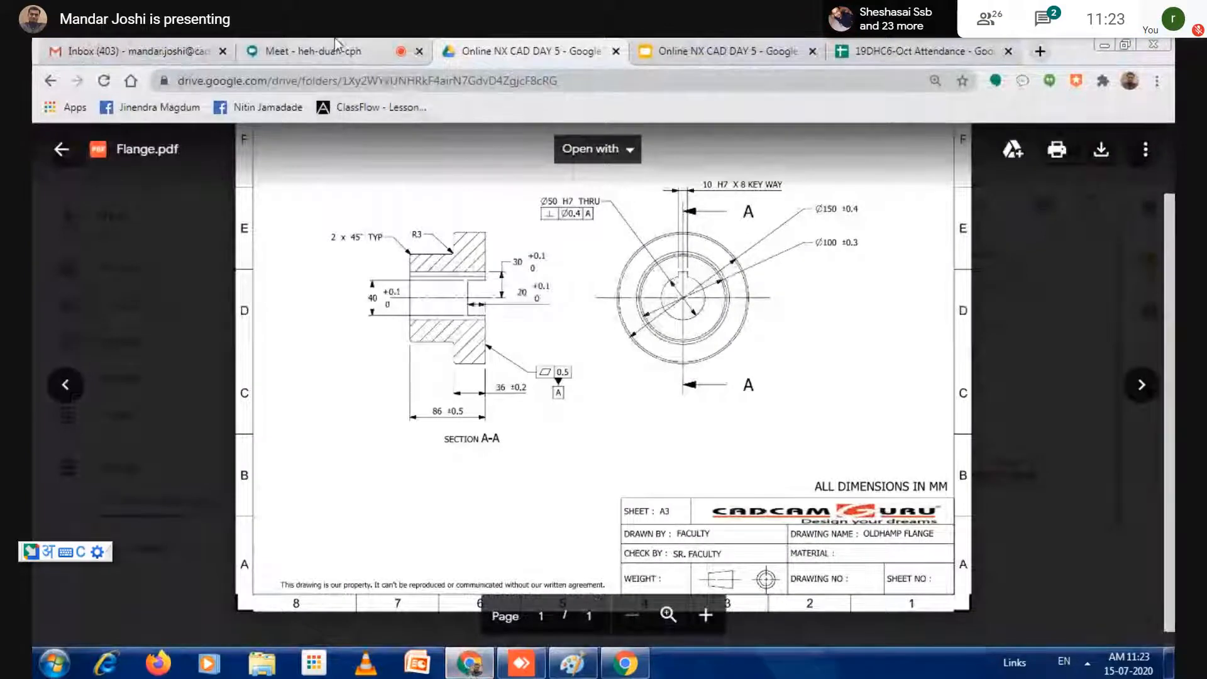
{"action": "left_click", "coordinate": [336, 45]}
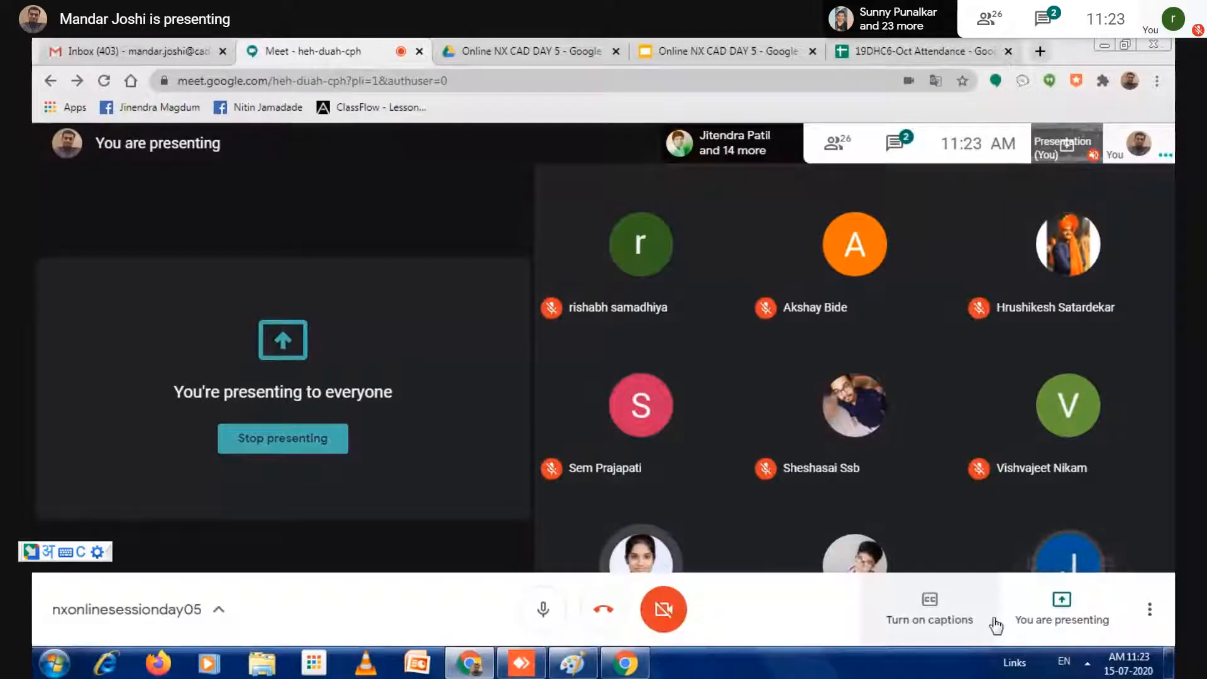
{"action": "left_click", "coordinate": [1045, 620]}
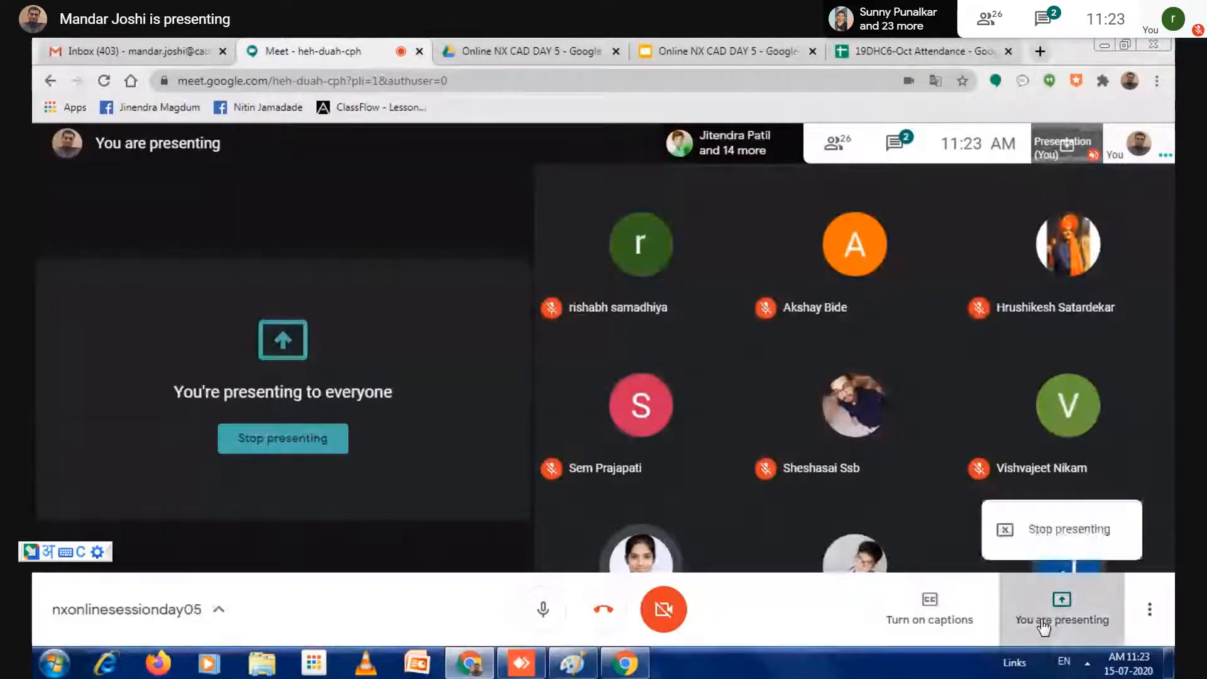
{"action": "left_click", "coordinate": [1058, 532]}
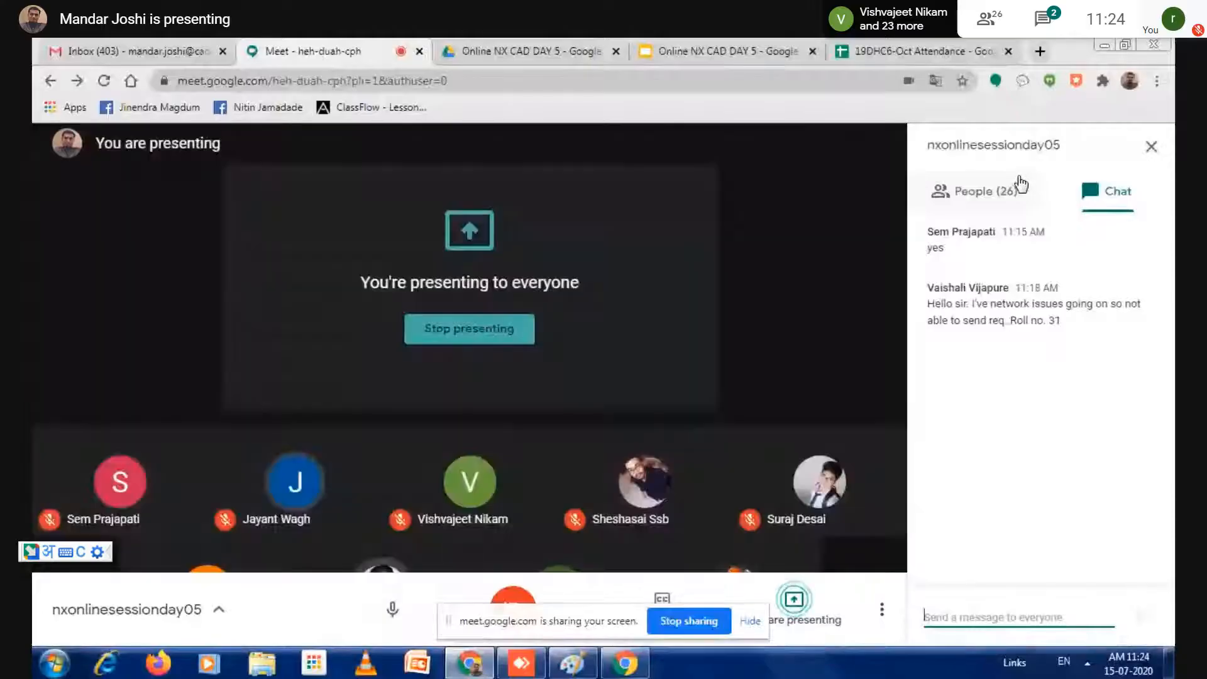
{"action": "left_click", "coordinate": [1151, 146]}
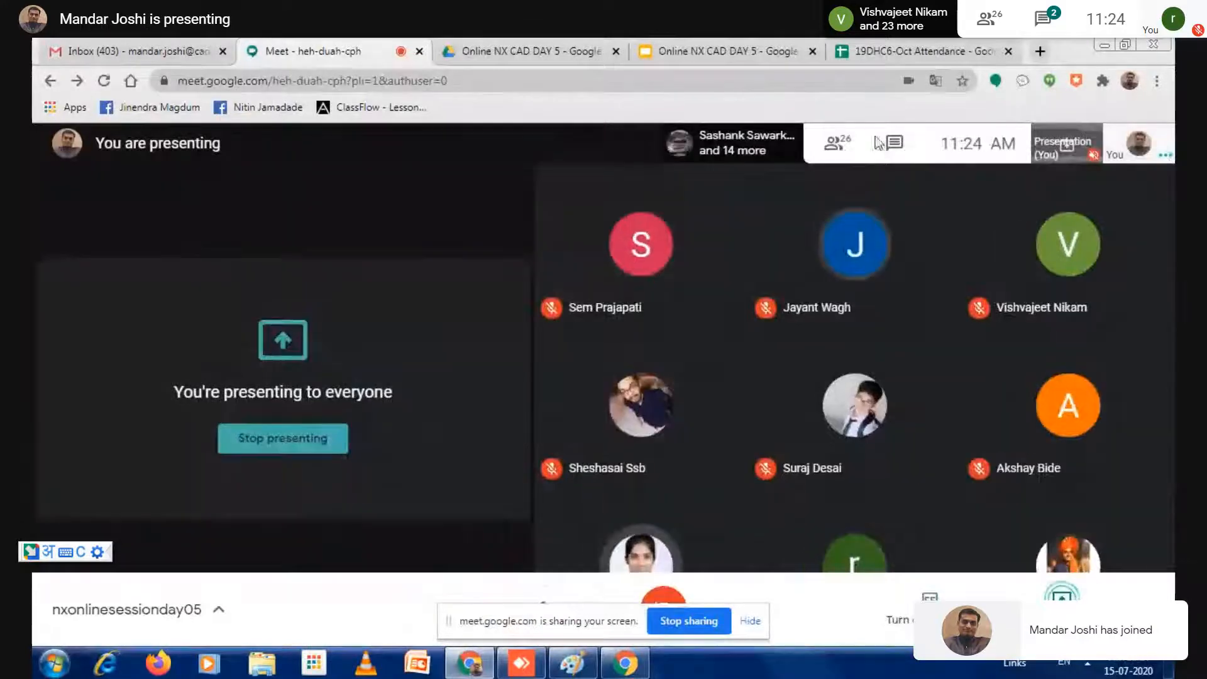
- Bring up the Flange.pdf drawing in the browser and hide the screen-sharing notice
{"action": "left_click", "coordinate": [500, 49]}
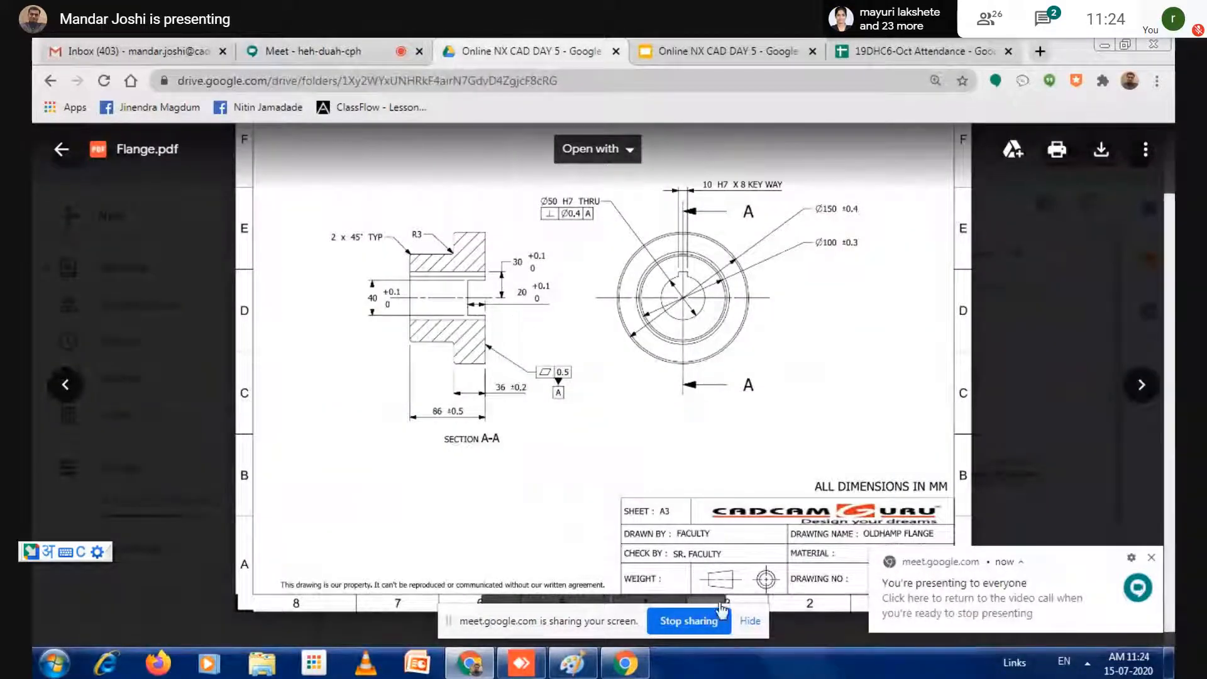
{"action": "left_click", "coordinate": [750, 621]}
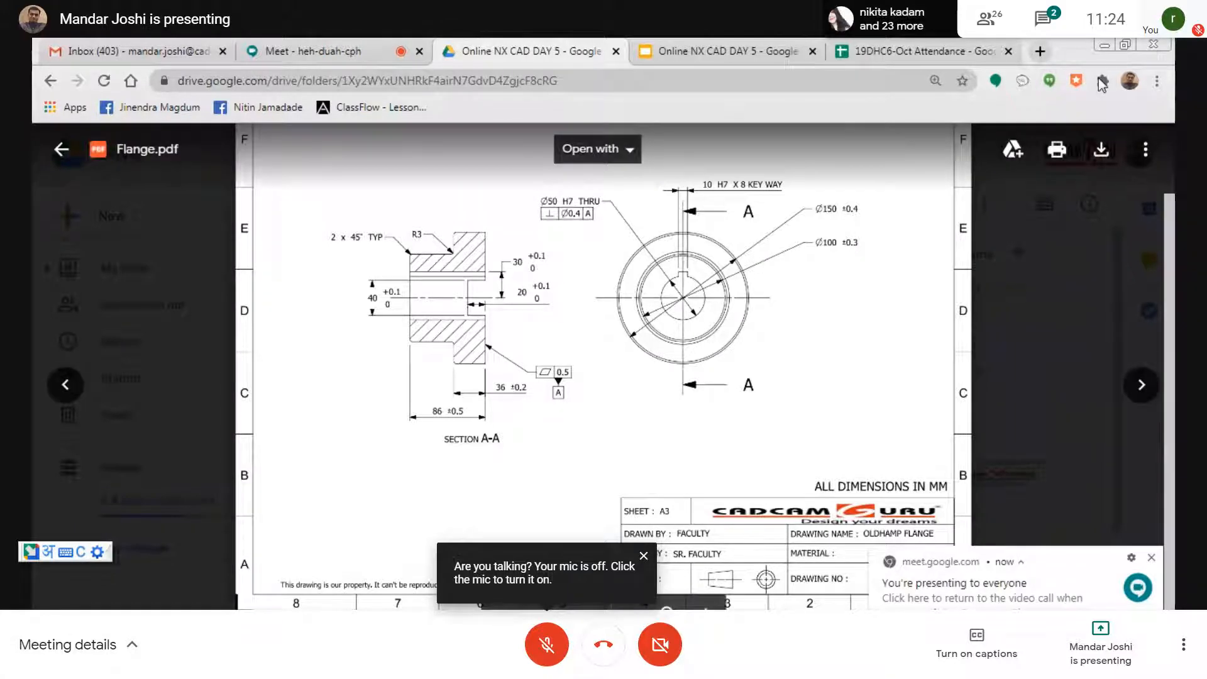
- Switch to Paint and handwrite "W=" near the upper-left area of the blank canvas
{"action": "left_click", "coordinate": [1105, 47]}
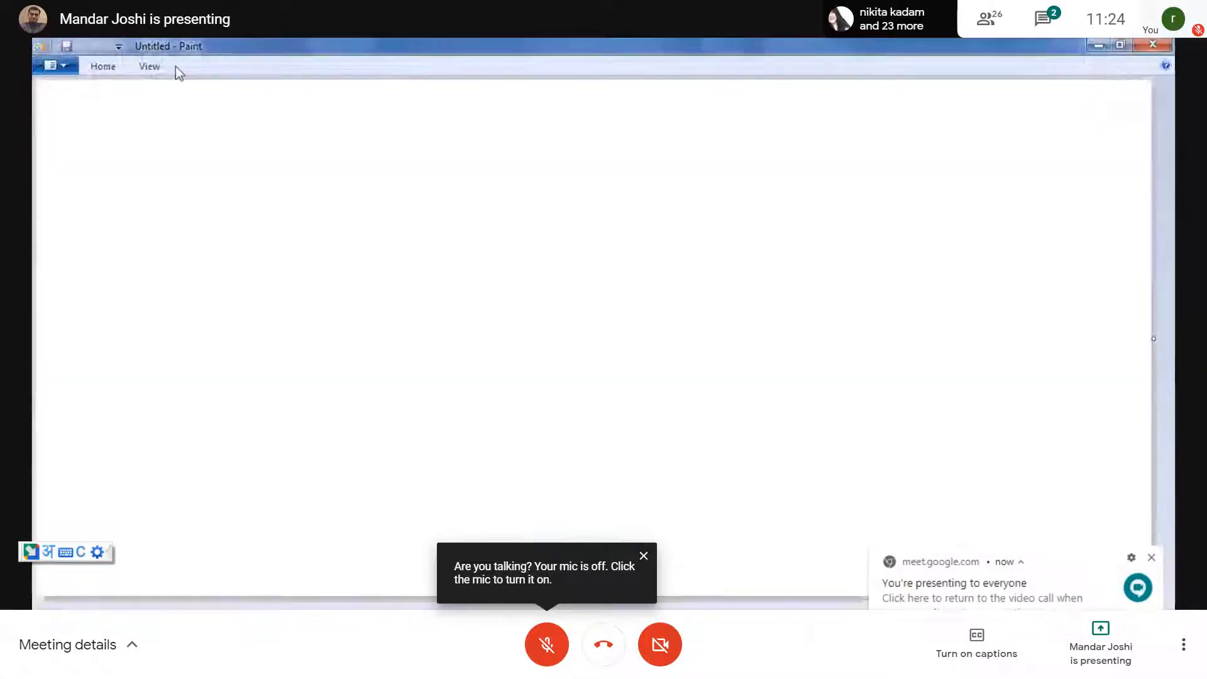
{"action": "left_click", "coordinate": [103, 67]}
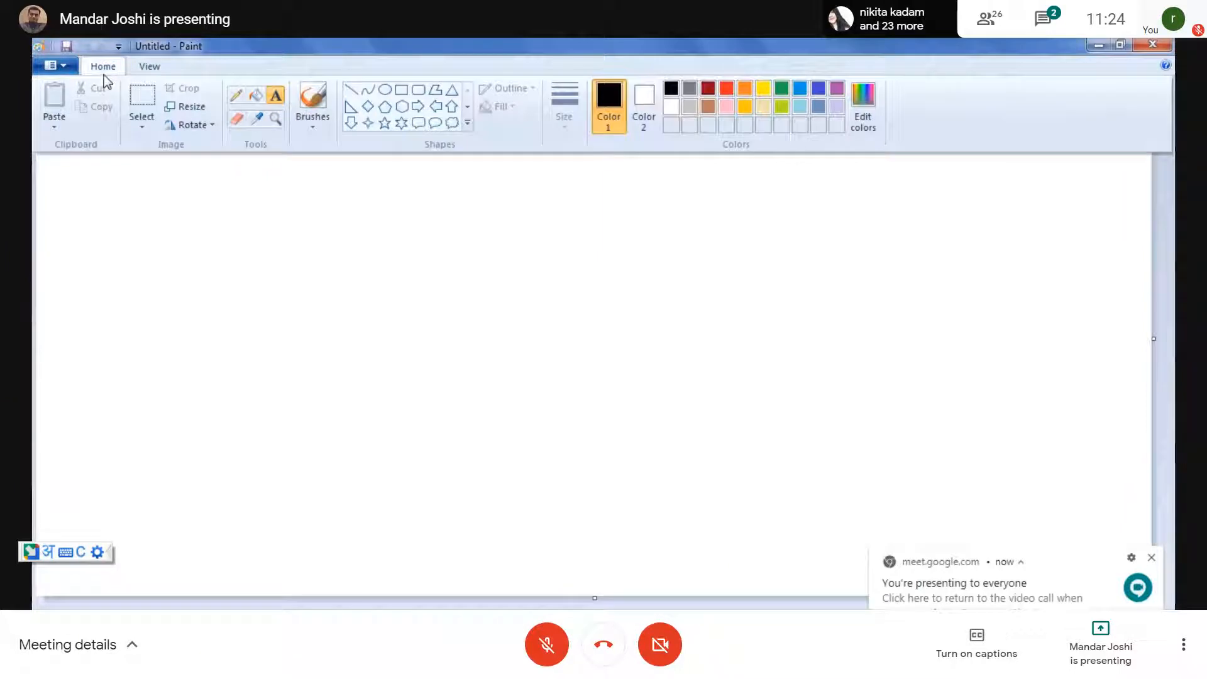
{"action": "left_click", "coordinate": [166, 140]}
{"action": "mouse_move", "coordinate": [165, 149]}
{"action": "left_mouse_down"}
{"action": "mouse_move", "coordinate": [163, 180]}
{"action": "mouse_move", "coordinate": [202, 153]}
{"action": "mouse_move", "coordinate": [271, 179]}
{"action": "left_mouse_up"}
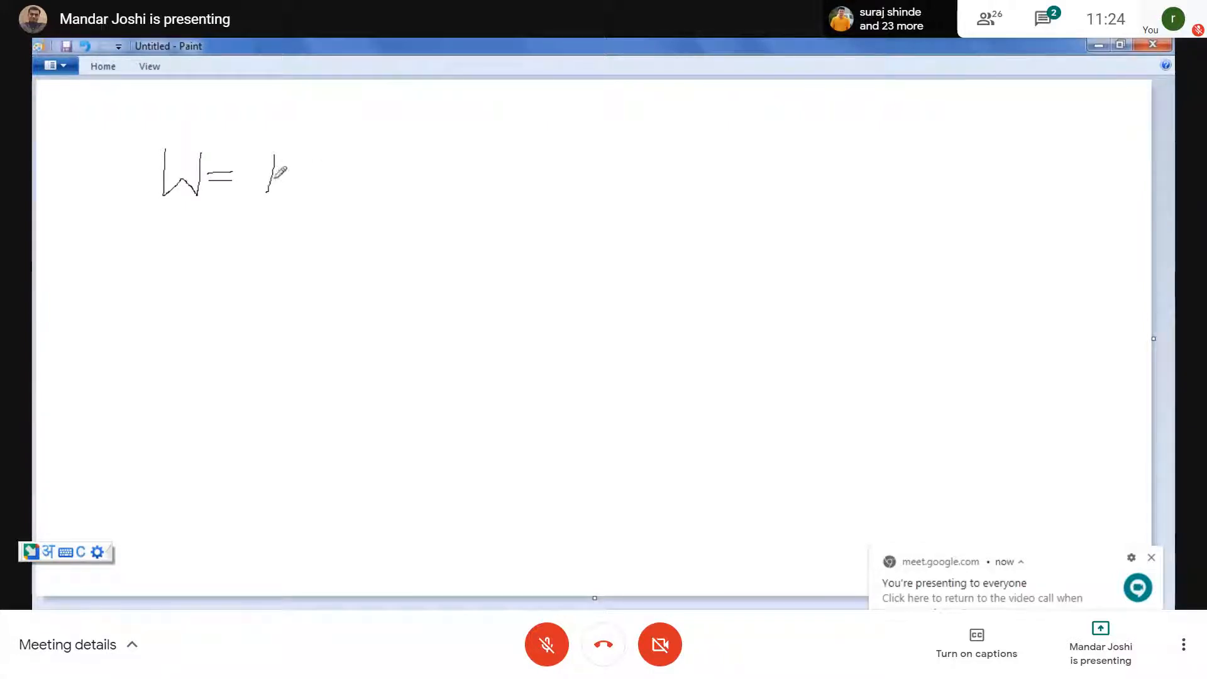
- Add the text "TO HIDE USER CO-ORDINATE SYSTEM" after the handwritten "W=", in a text box widened to fit one line
{"action": "left_click", "coordinate": [104, 66]}
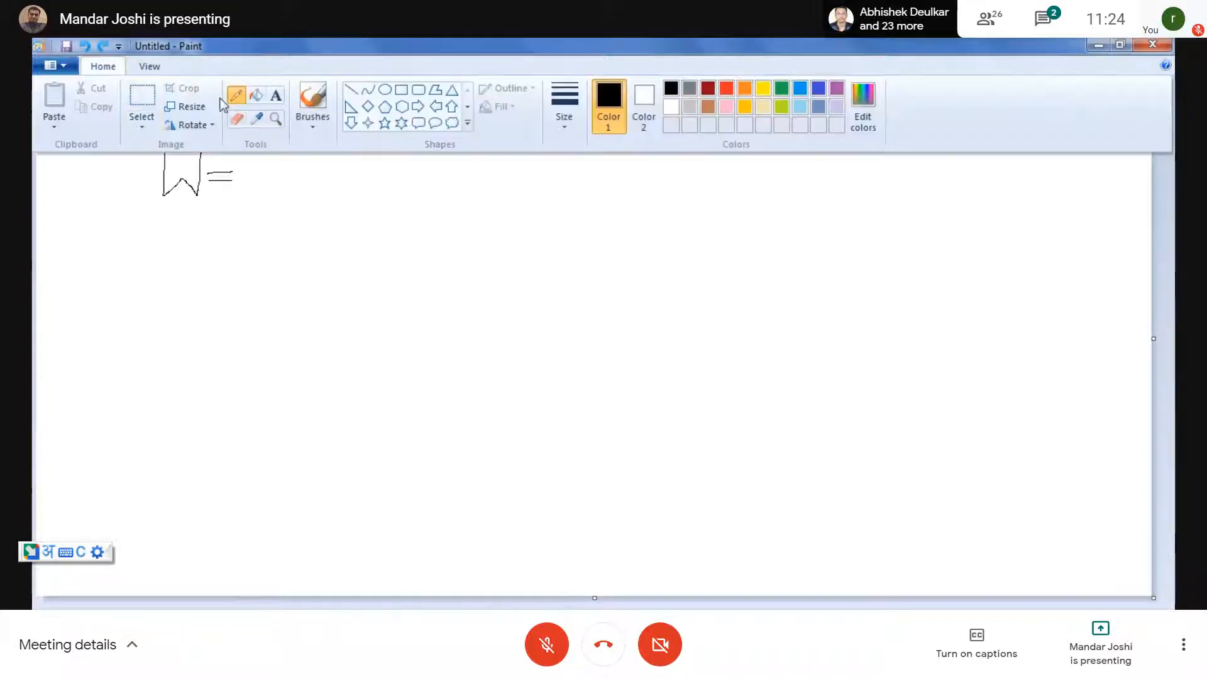
{"action": "left_click", "coordinate": [278, 96]}
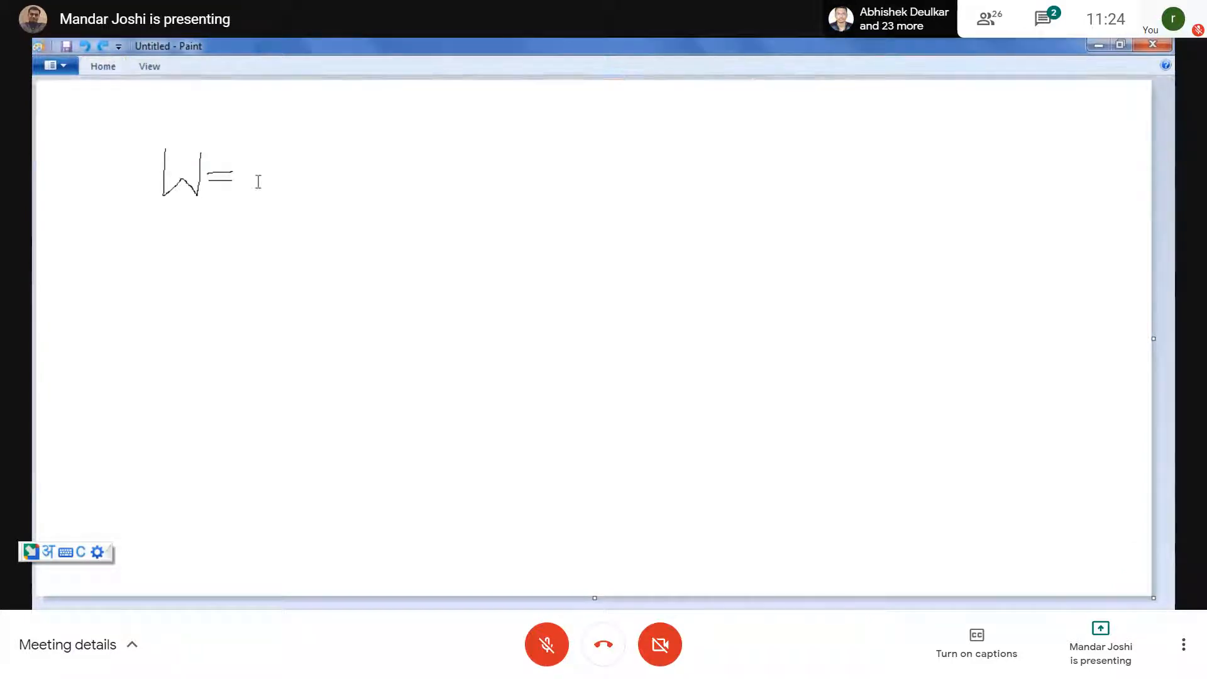
{"action": "left_click", "coordinate": [255, 165]}
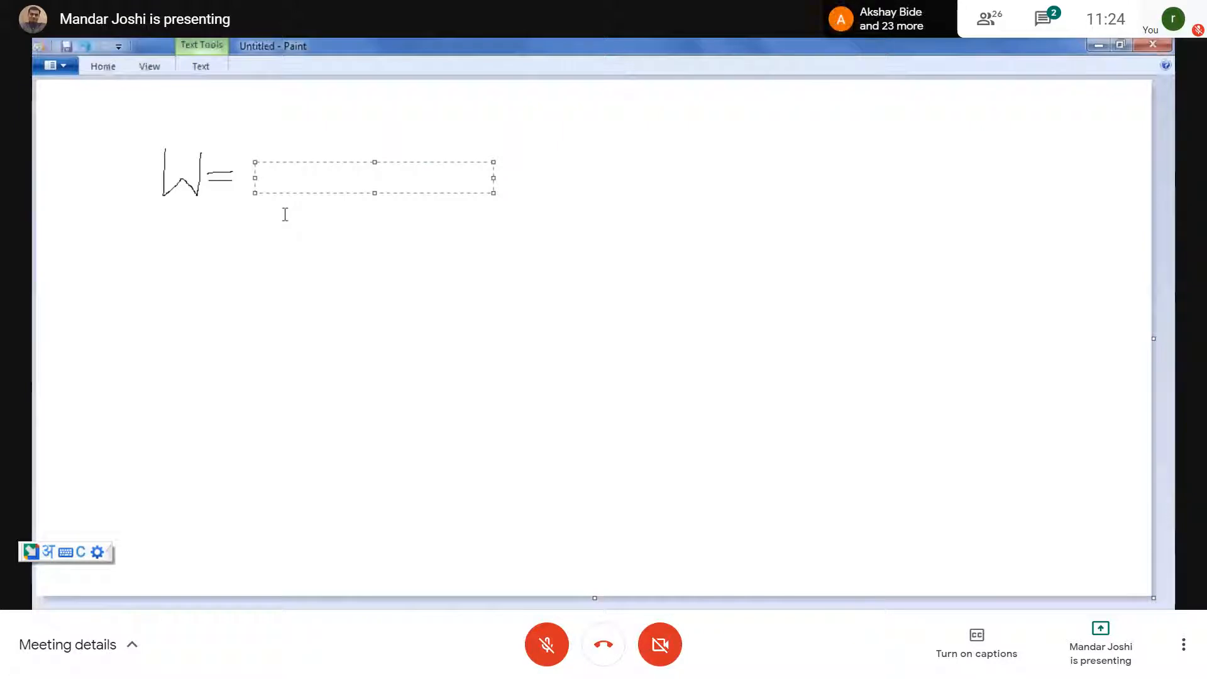
{"action": "type", "text": "TO"}
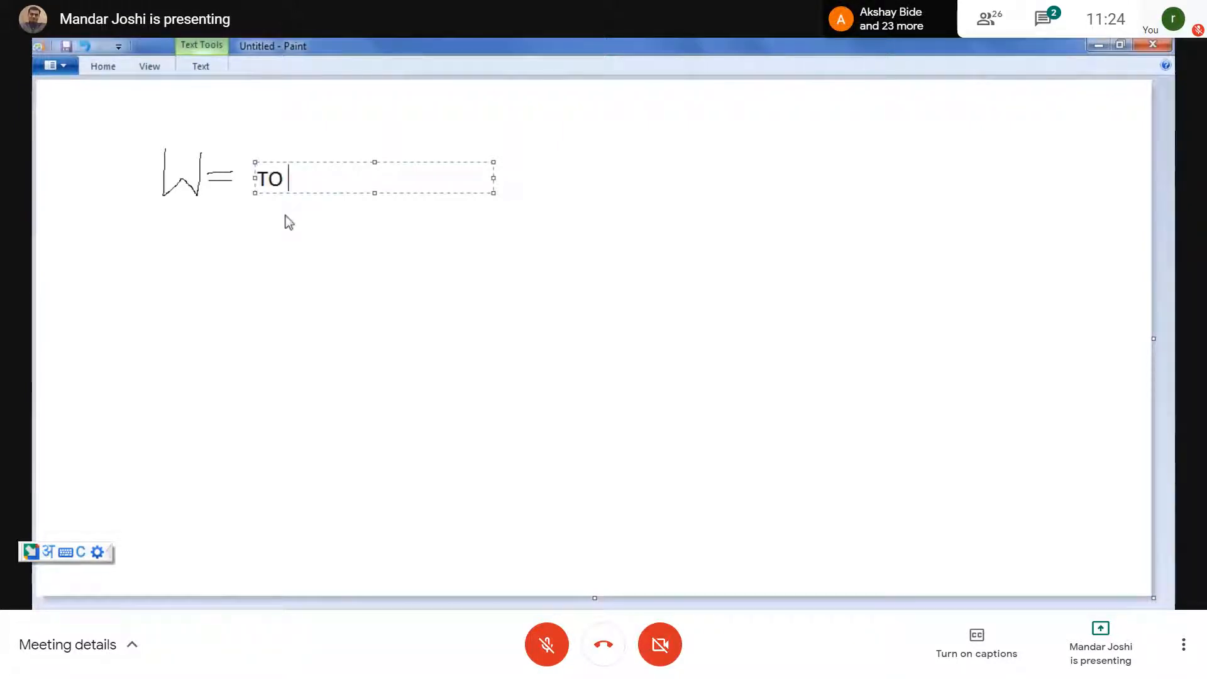
{"action": "type", "text": " HID"}
{"action": "key", "text": "BackSpace"}
{"action": "type", "text": "HIDE"}
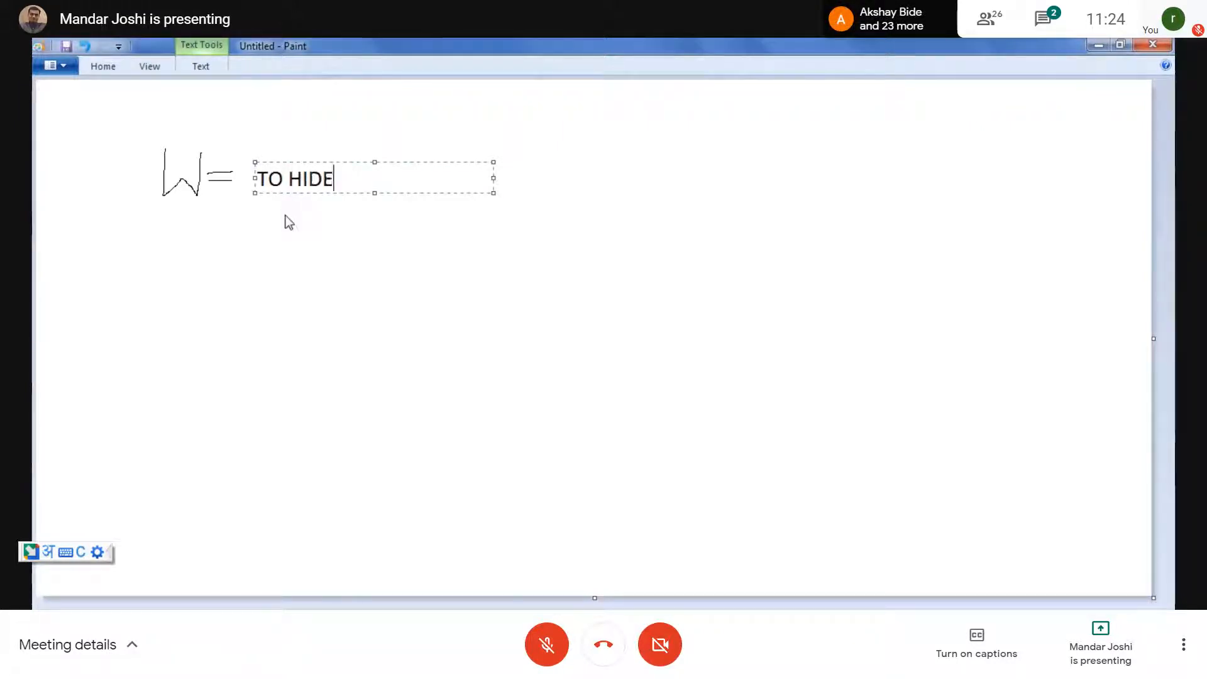
{"action": "type", "text": " USER CO"}
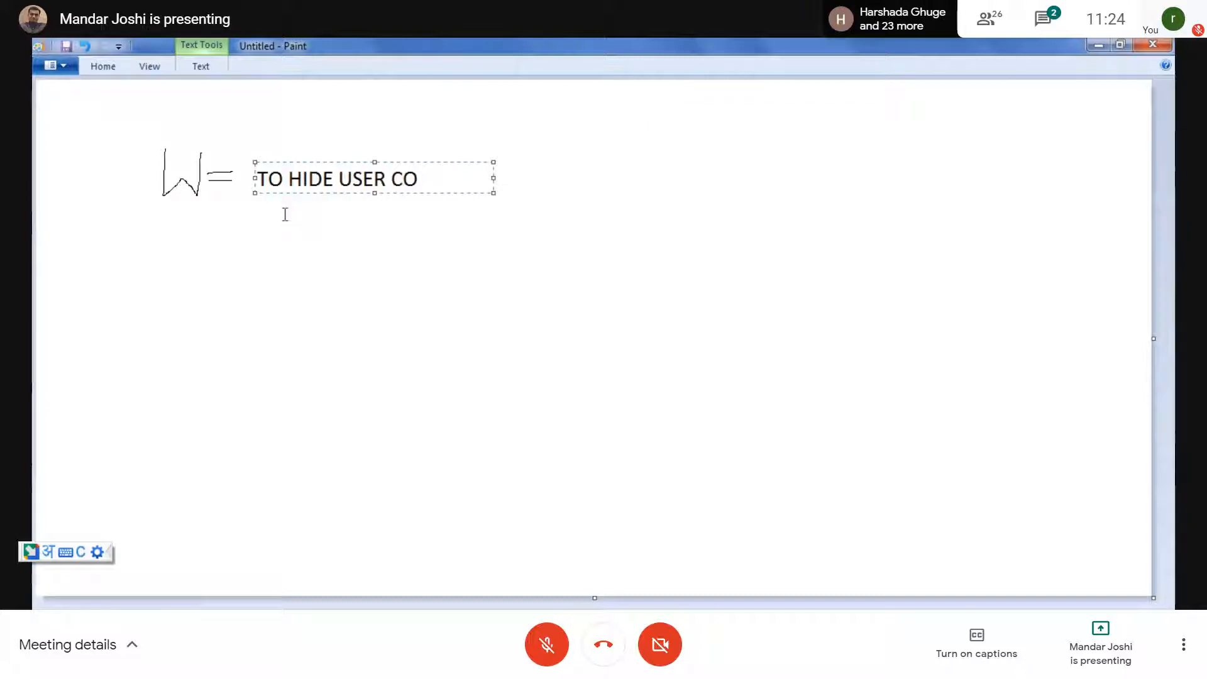
{"action": "type", "text": "-ORDINATE "}
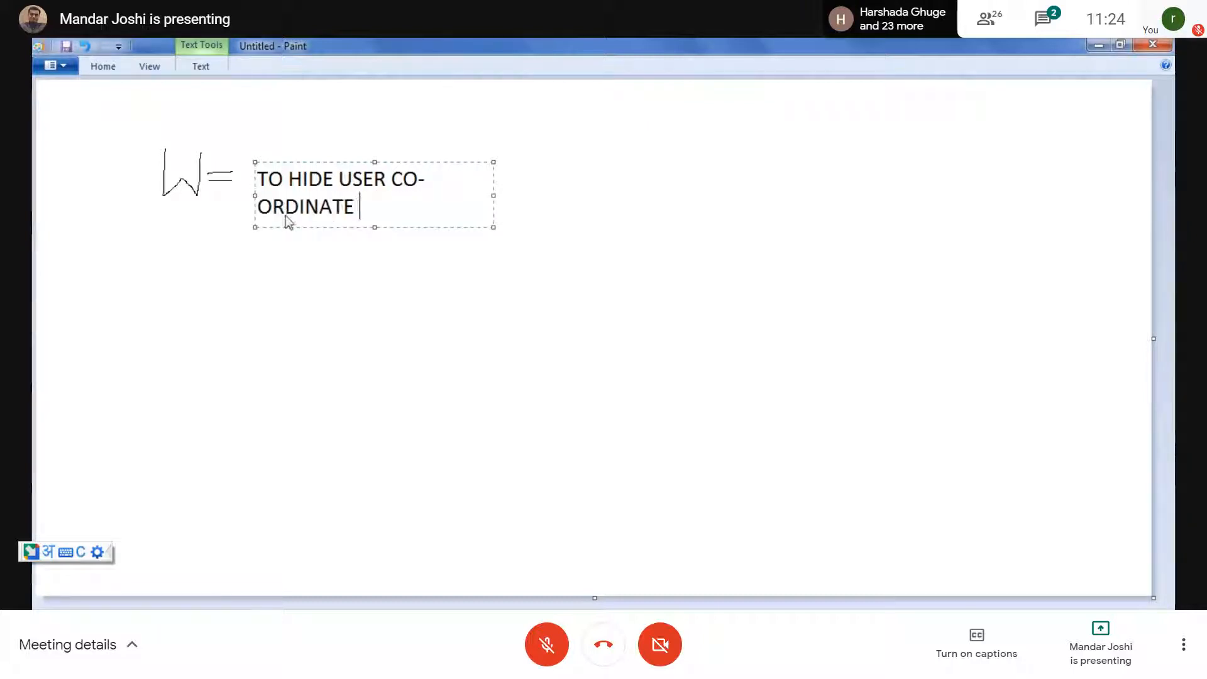
{"action": "type", "text": "SYSTEM"}
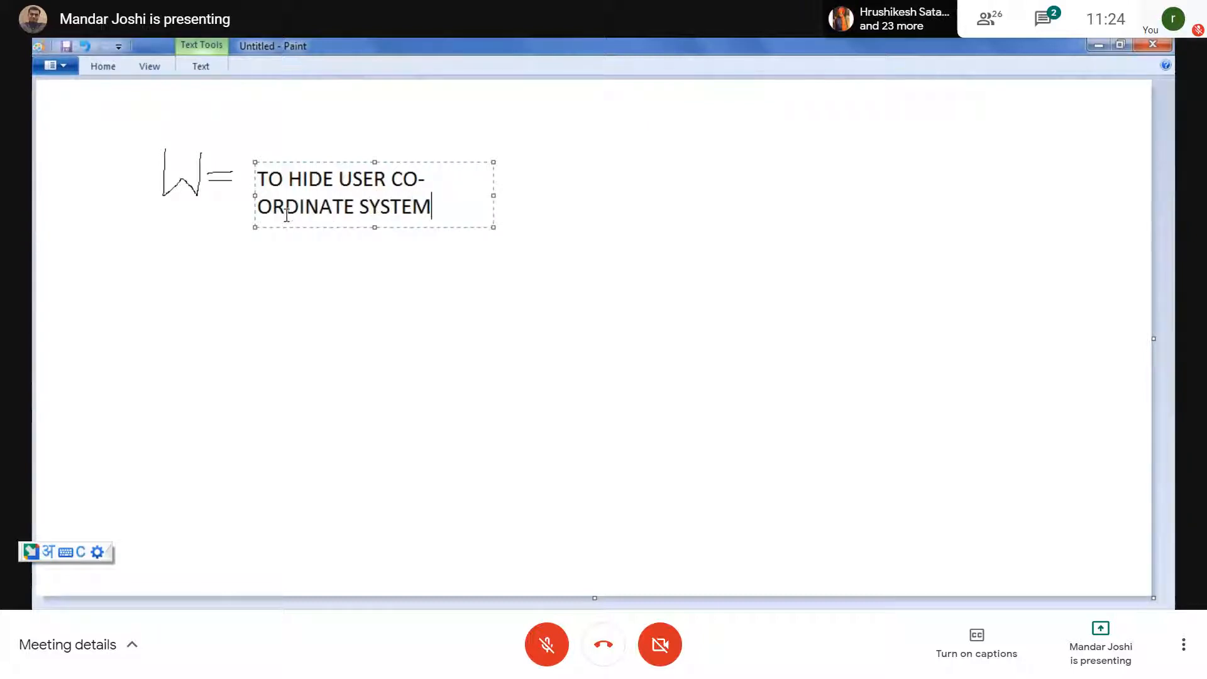
{"action": "left_click_drag", "start_coordinate": [493, 189], "coordinate": [844, 197]}
{"action": "left_click", "coordinate": [440, 338]}
- Switch to the remote NX session and hide the work coordinate system in the OLDHAMS FLANGE part
{"action": "left_click", "coordinate": [1099, 45]}
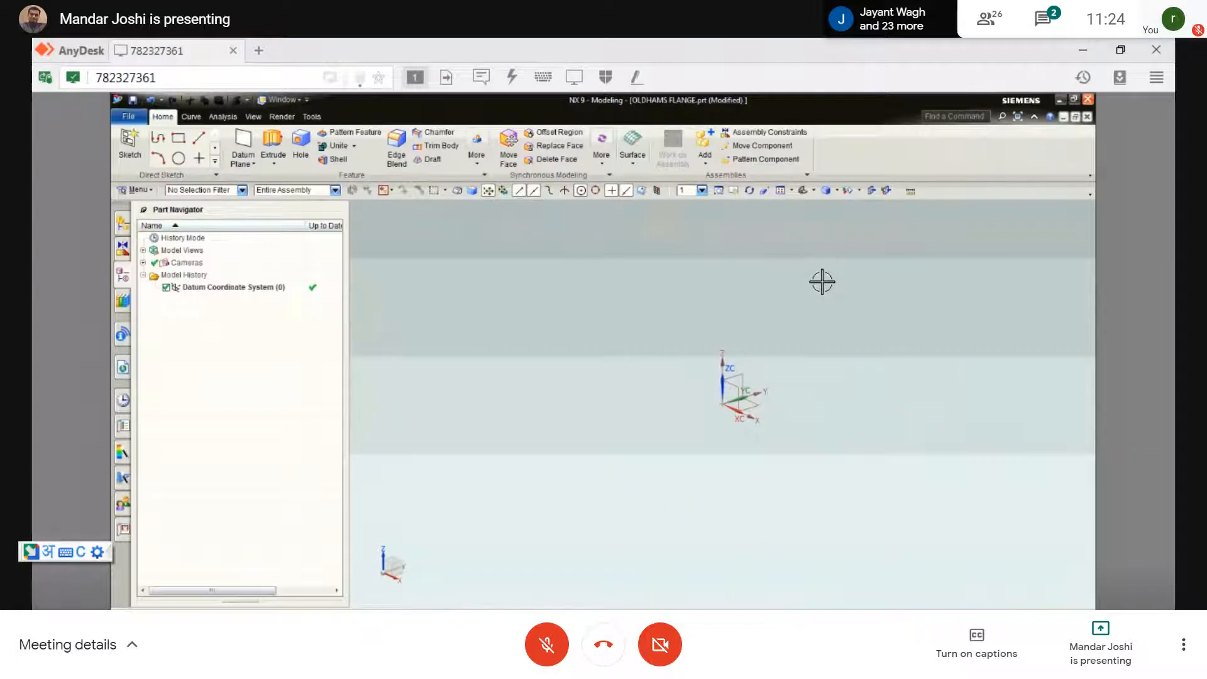
{"action": "key", "text": "w"}
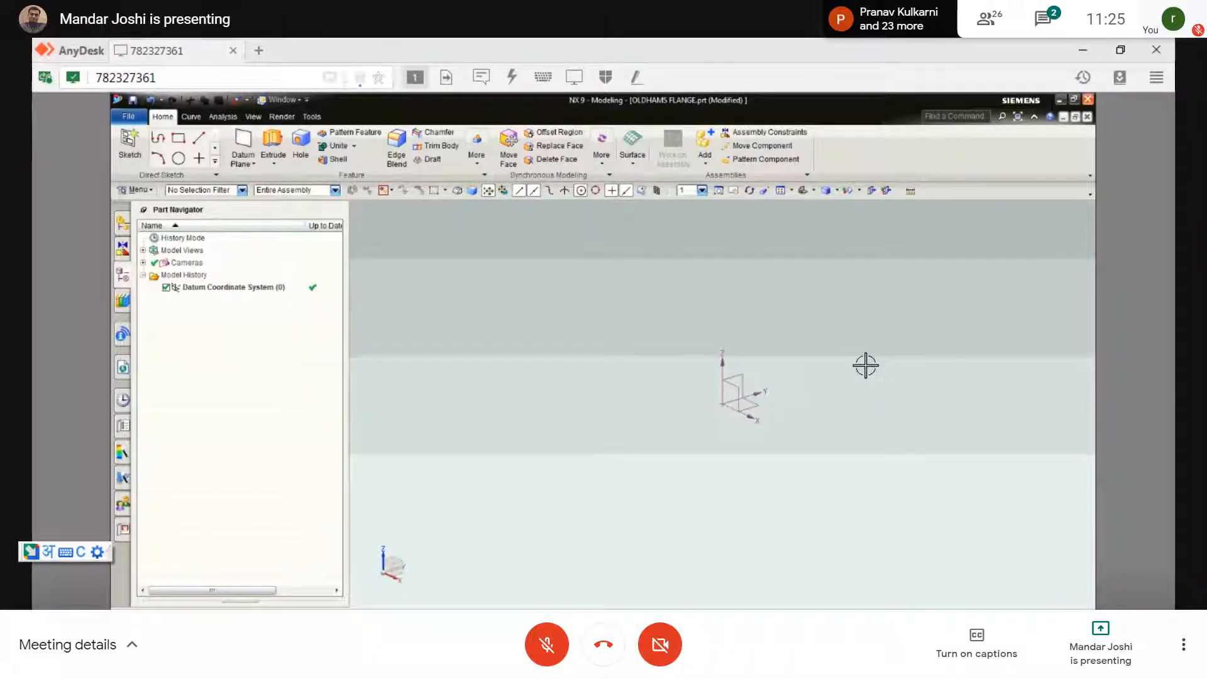
- Examine the datum coordinate system's axes in the Front, Top, Left, Isometric and Right views
{"action": "left_click", "coordinate": [252, 119]}
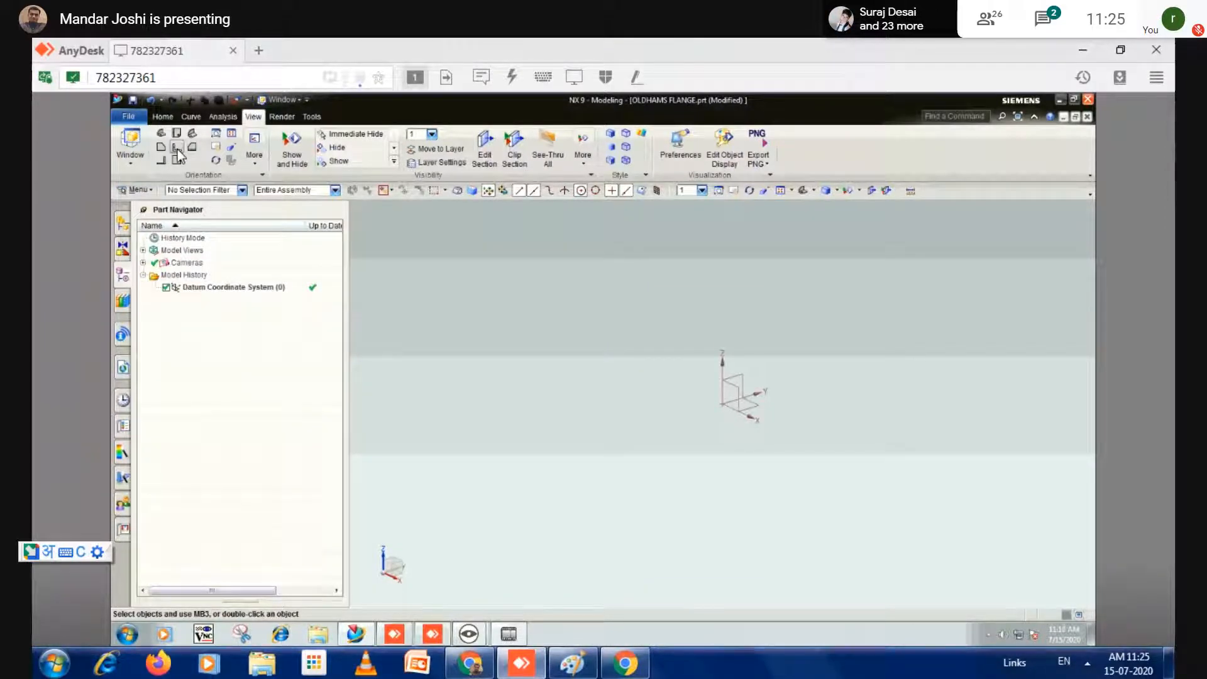
{"action": "left_click", "coordinate": [178, 151]}
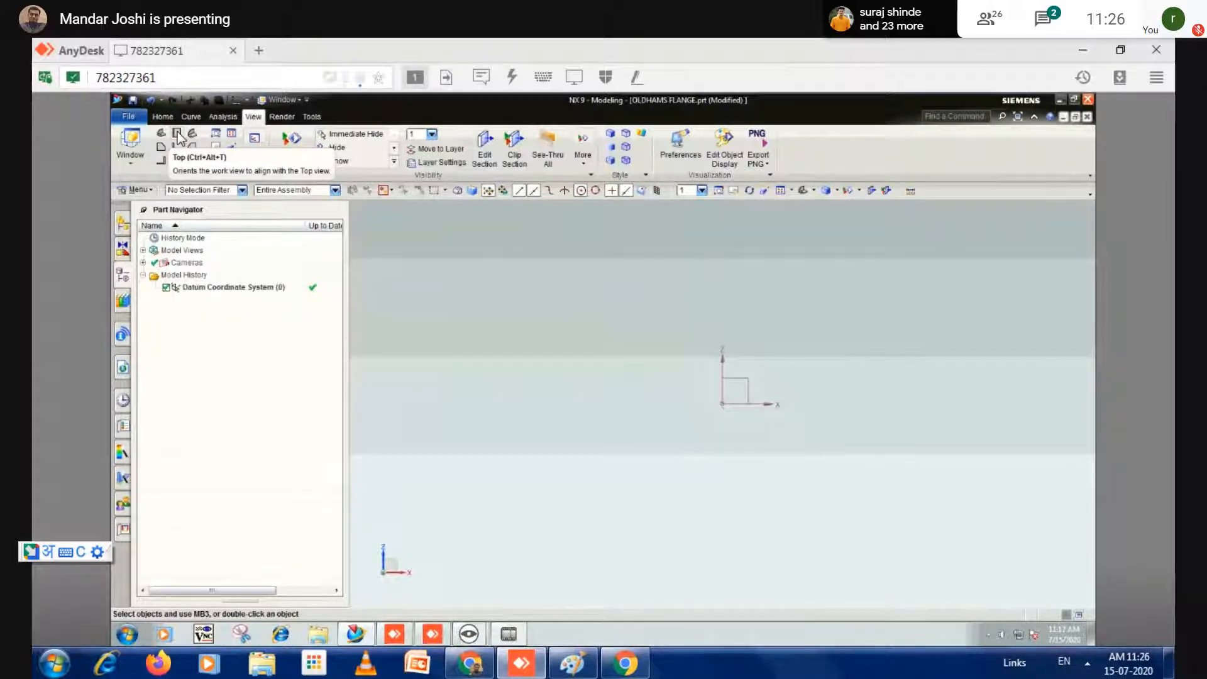
{"action": "left_click", "coordinate": [179, 135]}
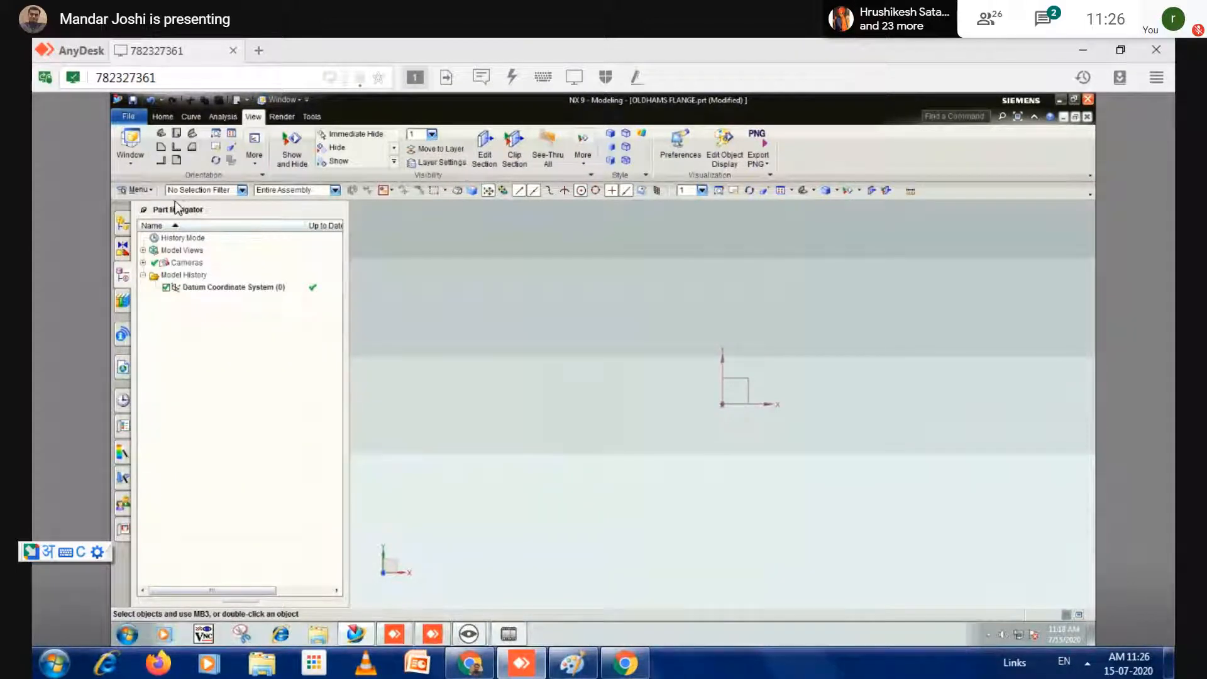
{"action": "left_click", "coordinate": [160, 149]}
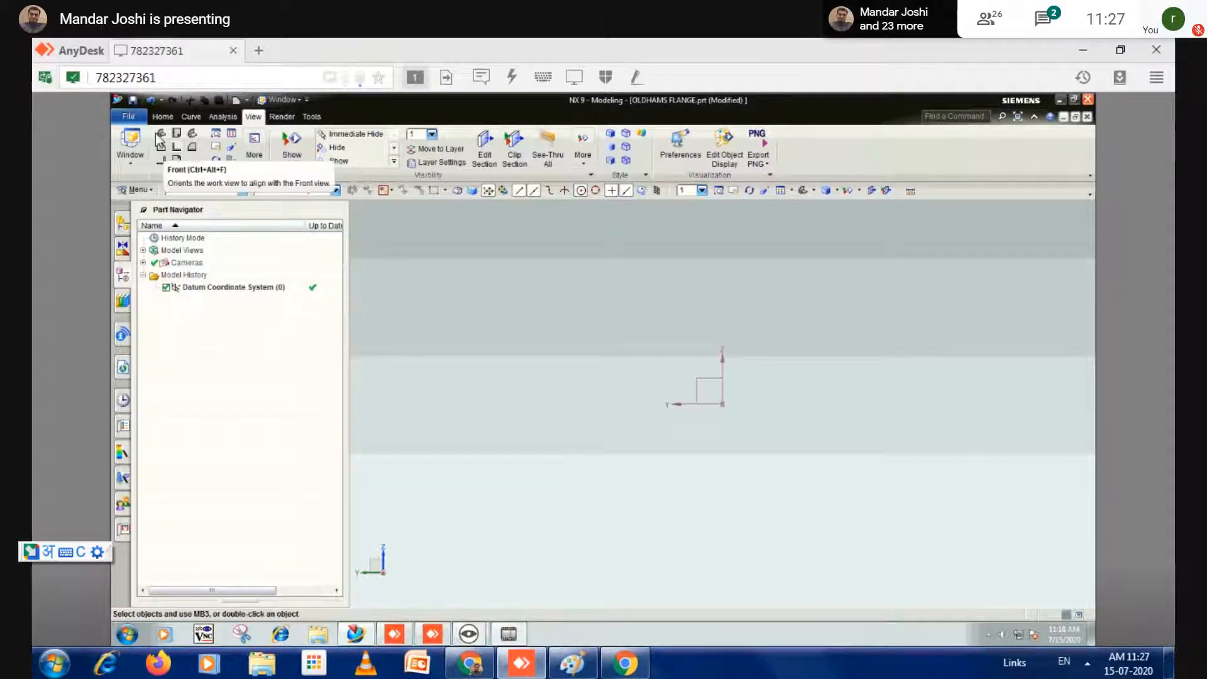
{"action": "left_click", "coordinate": [194, 134]}
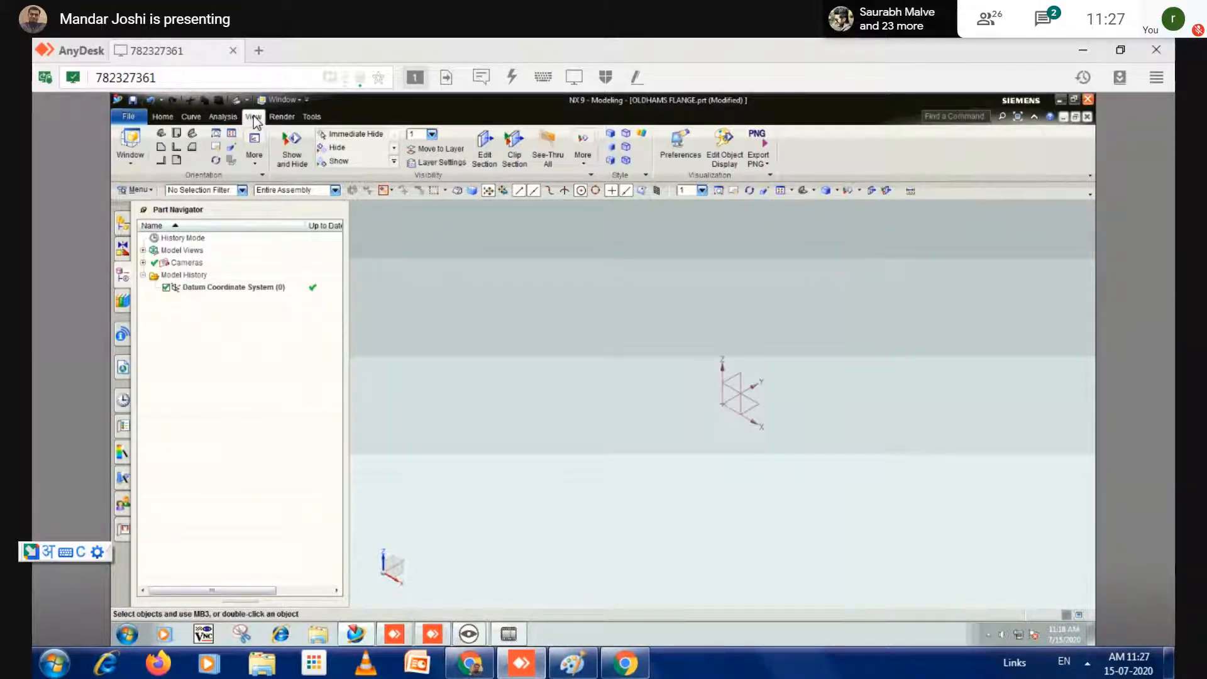
{"action": "left_click", "coordinate": [178, 133]}
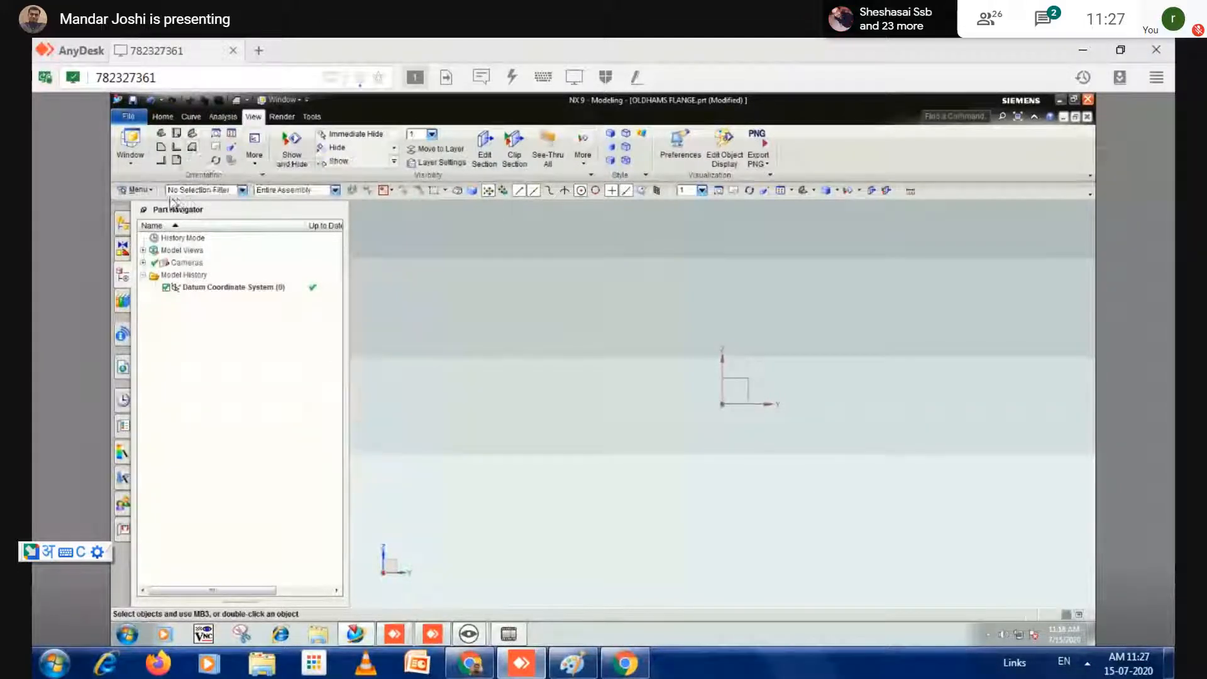
{"action": "left_click", "coordinate": [720, 402]}
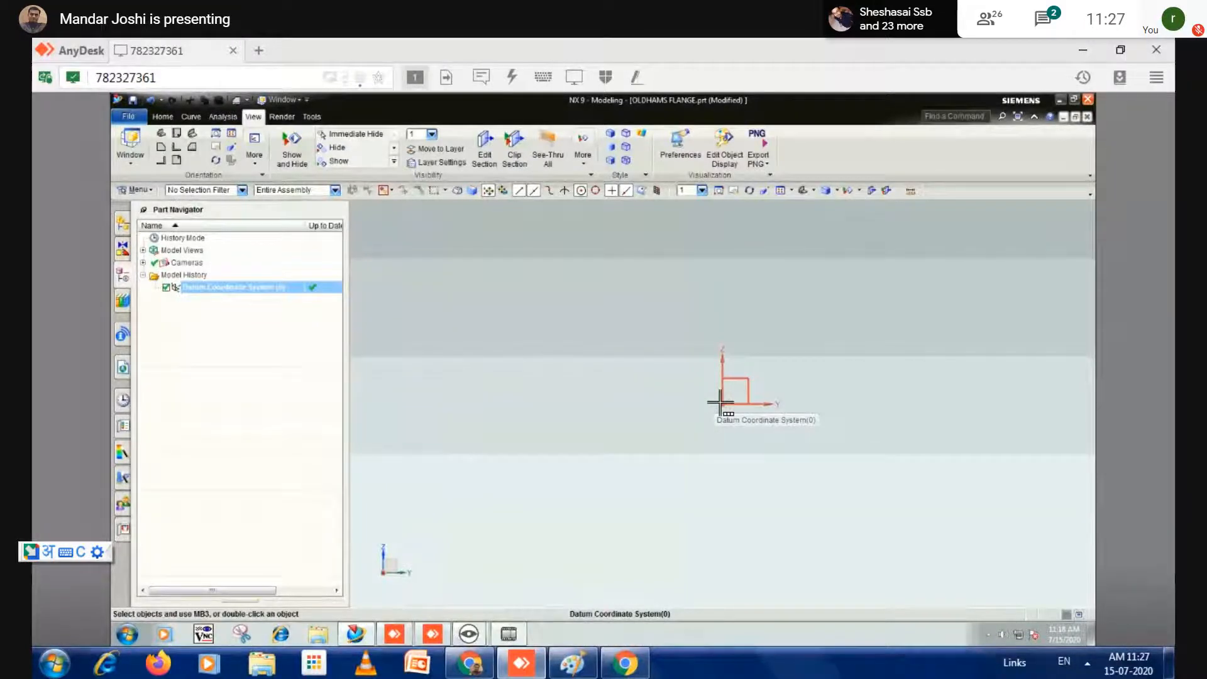
{"action": "left_click", "coordinate": [892, 355]}
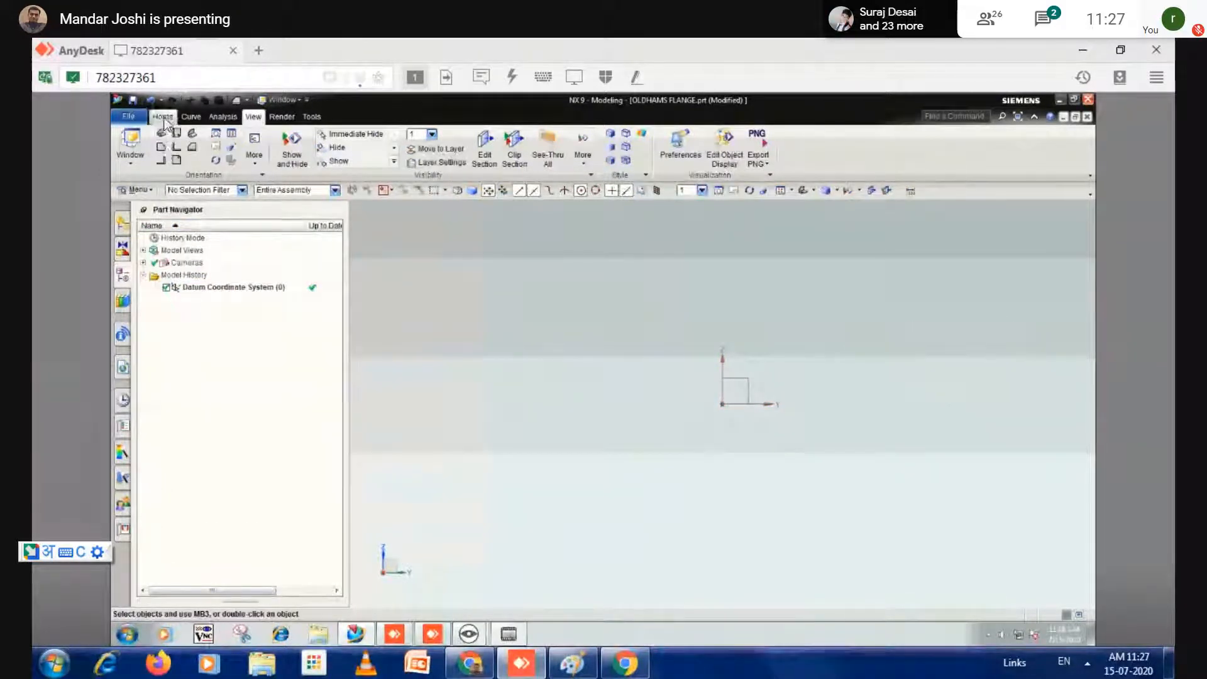
- Switch to the browser and study section A-A and the circular view on the flange drawing
{"action": "mouse_move", "coordinate": [474, 671]}
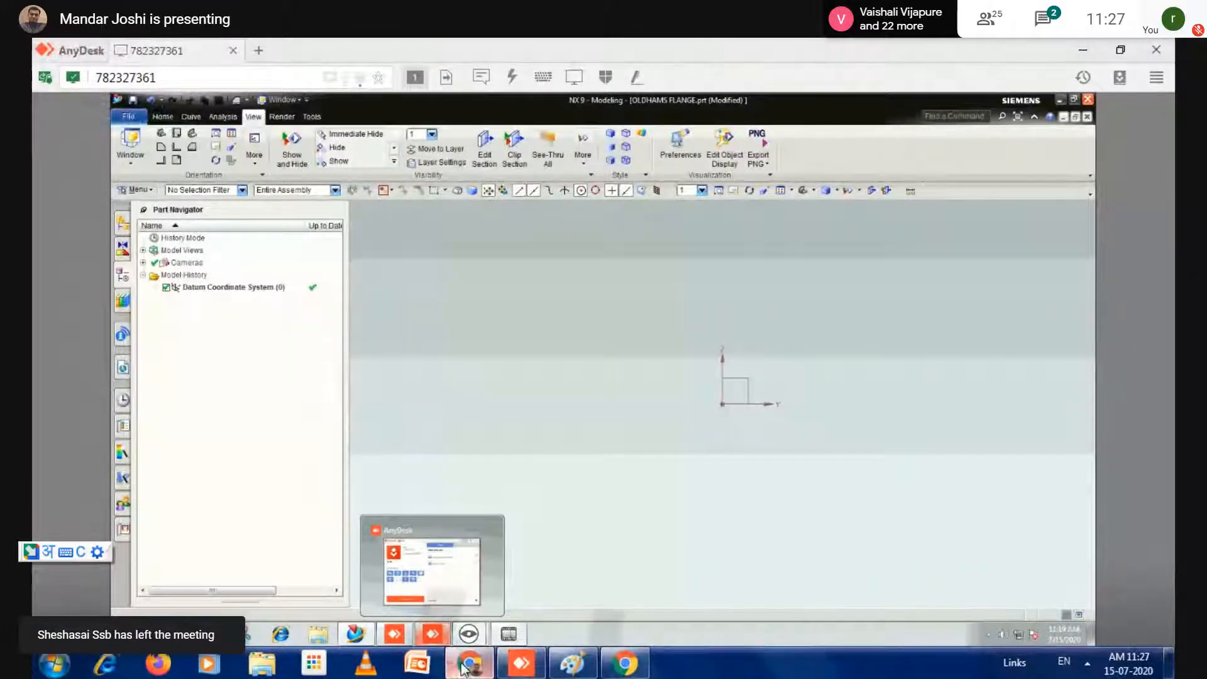
{"action": "left_click", "coordinate": [462, 668]}
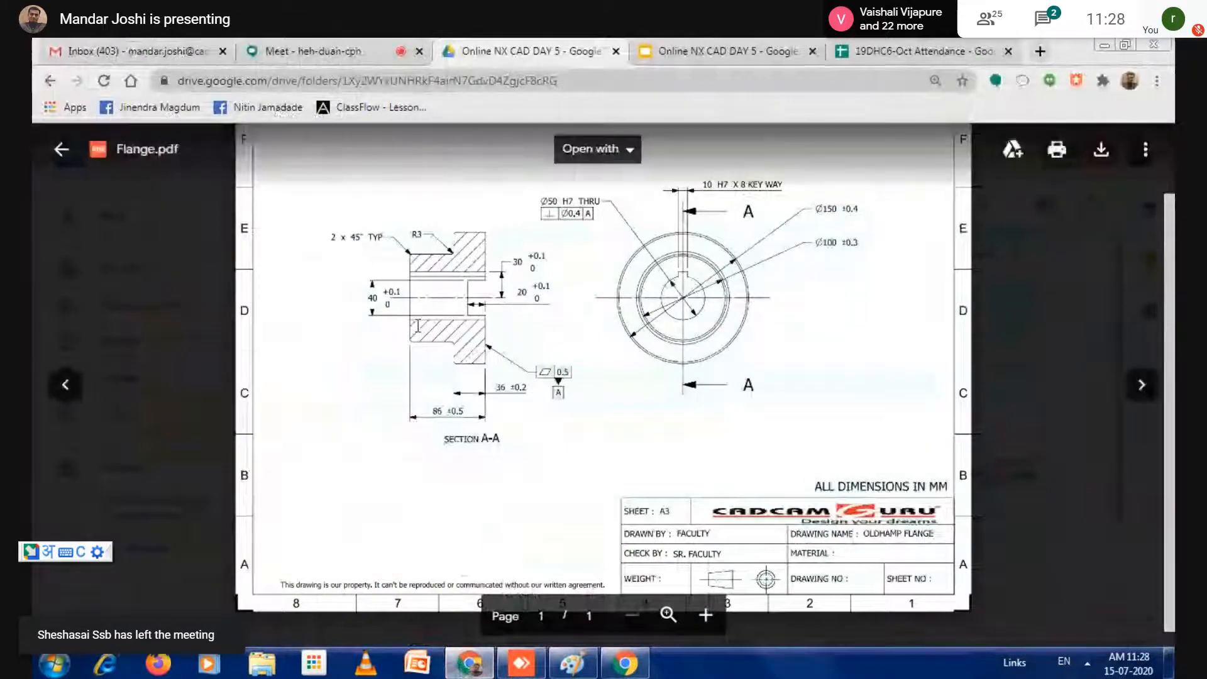
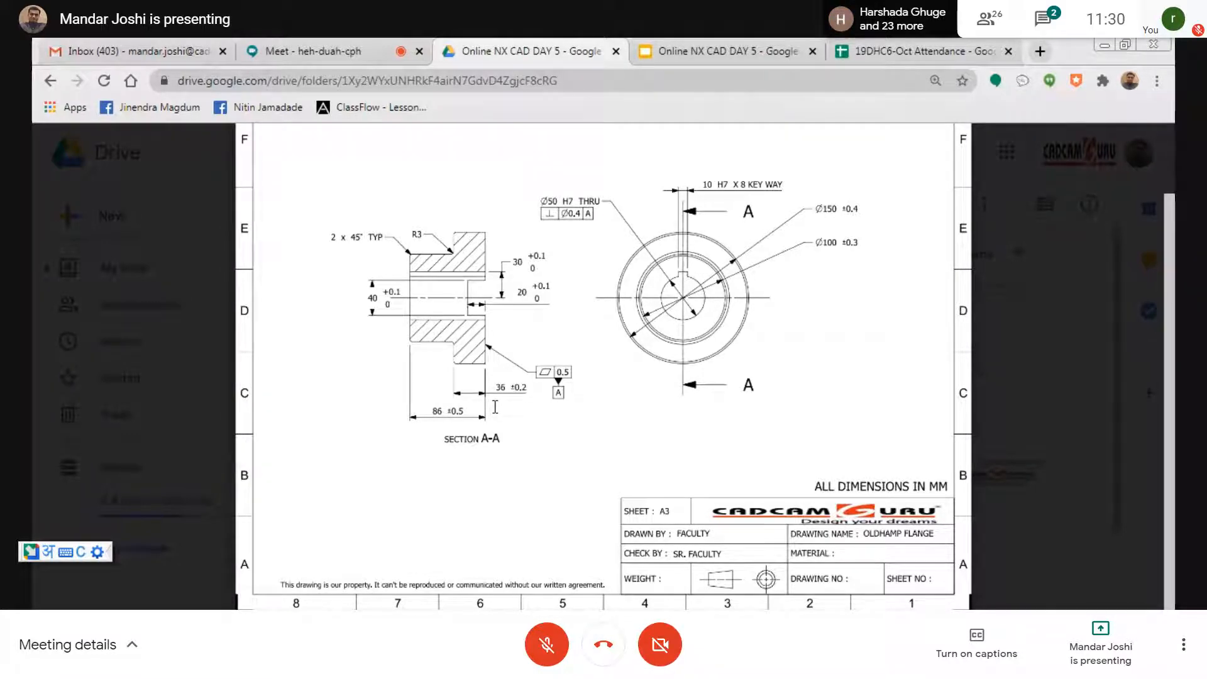
{"action": "left_click", "coordinate": [1104, 49]}
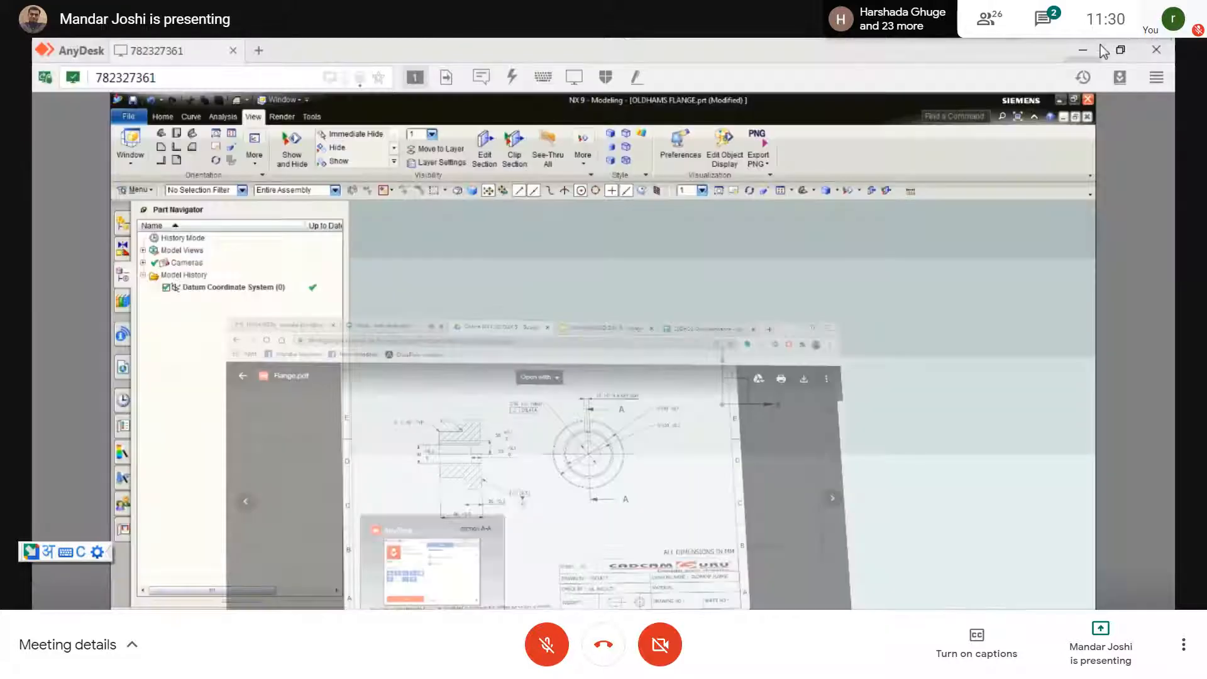
- Orient the view to Front and start a sketch in the task environment on the datum coordinate system's XZ plane
{"action": "middle_click_drag", "start_coordinate": [777, 381], "coordinate": [812, 356]}
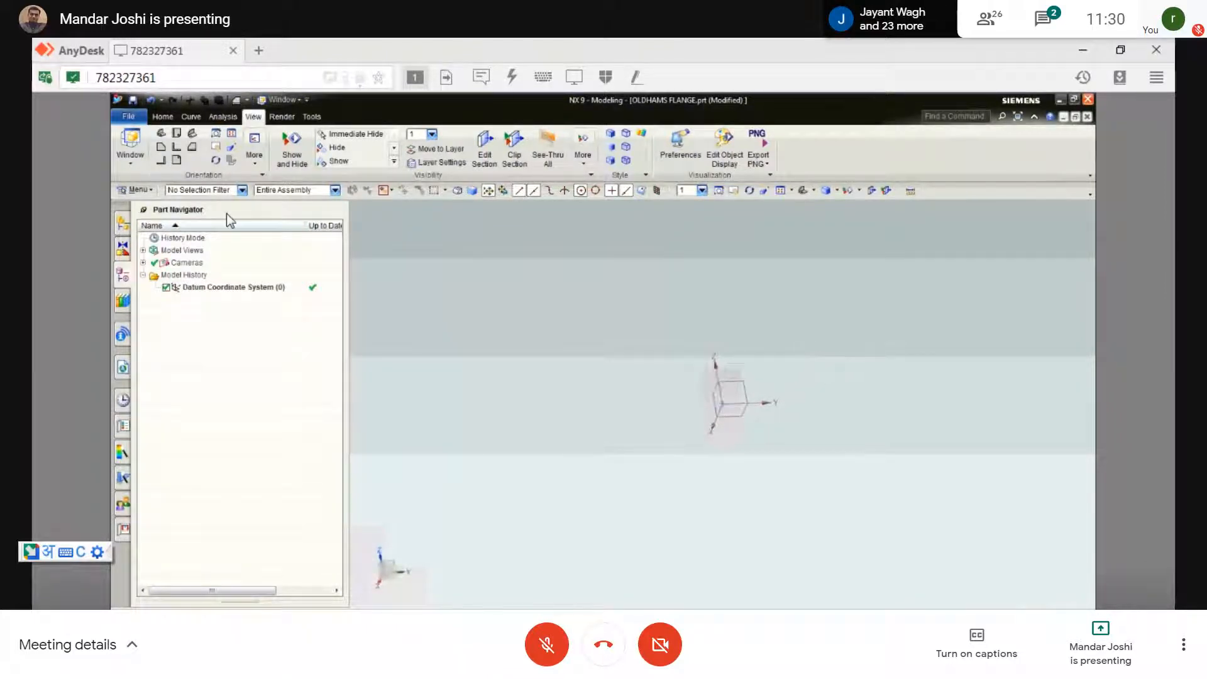
{"action": "left_click", "coordinate": [177, 148]}
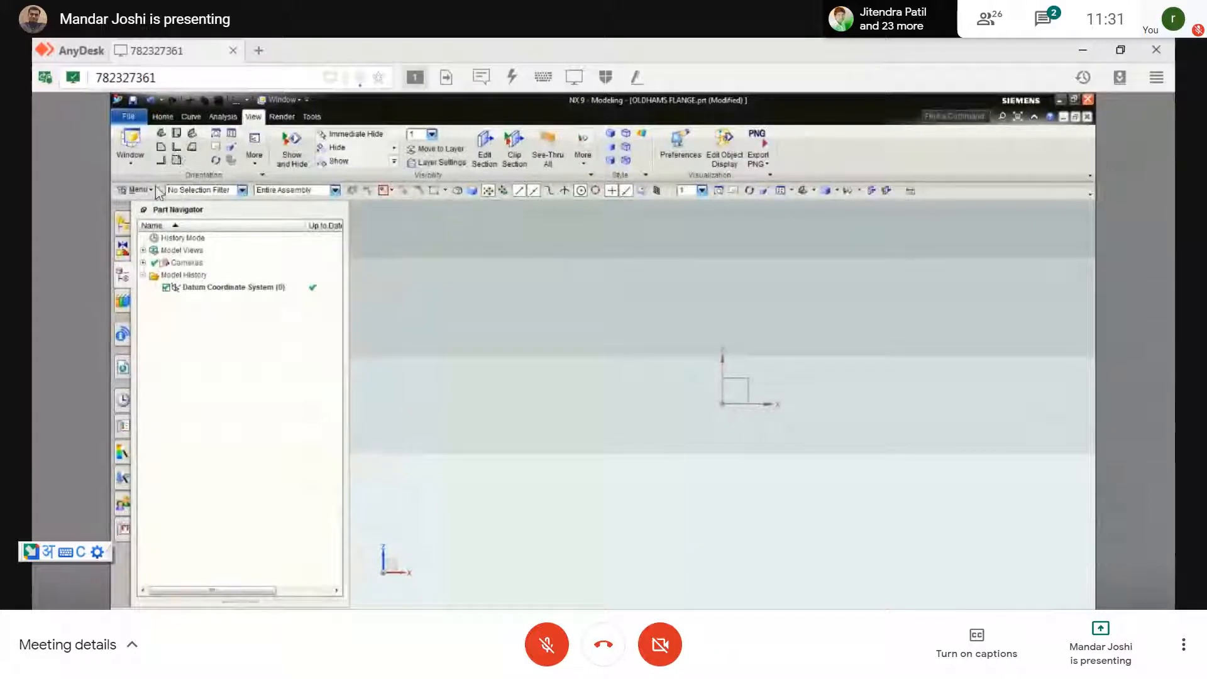
{"action": "left_click", "coordinate": [163, 117]}
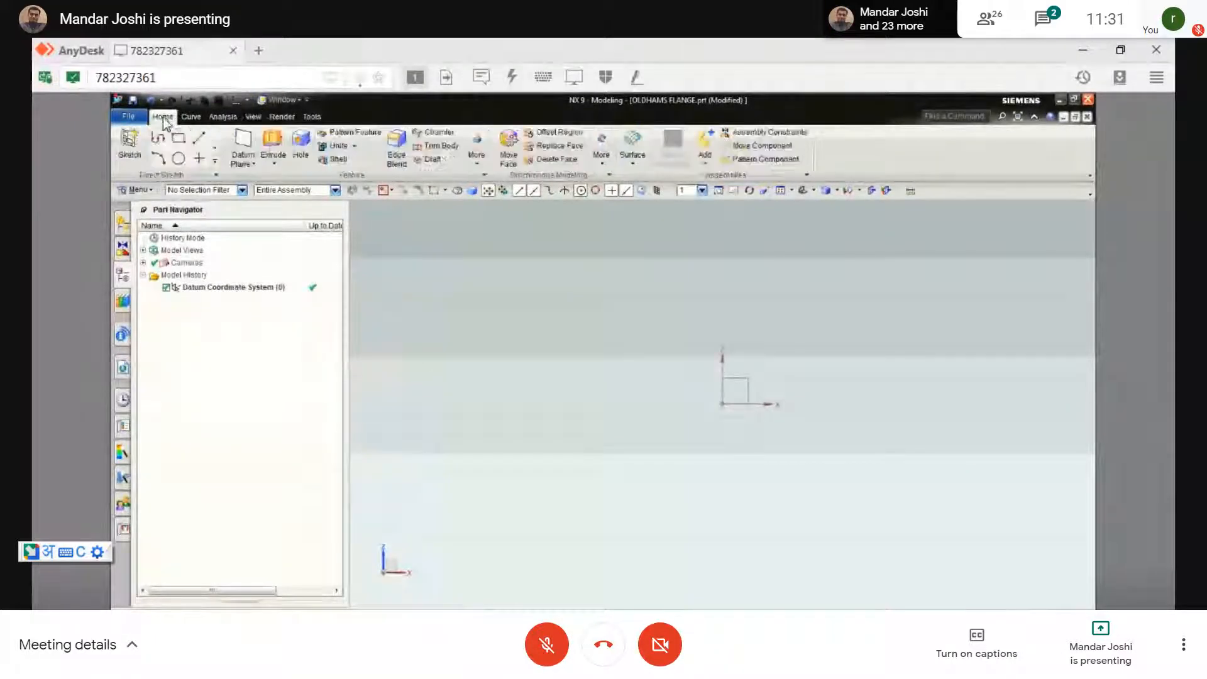
{"action": "left_click", "coordinate": [139, 190]}
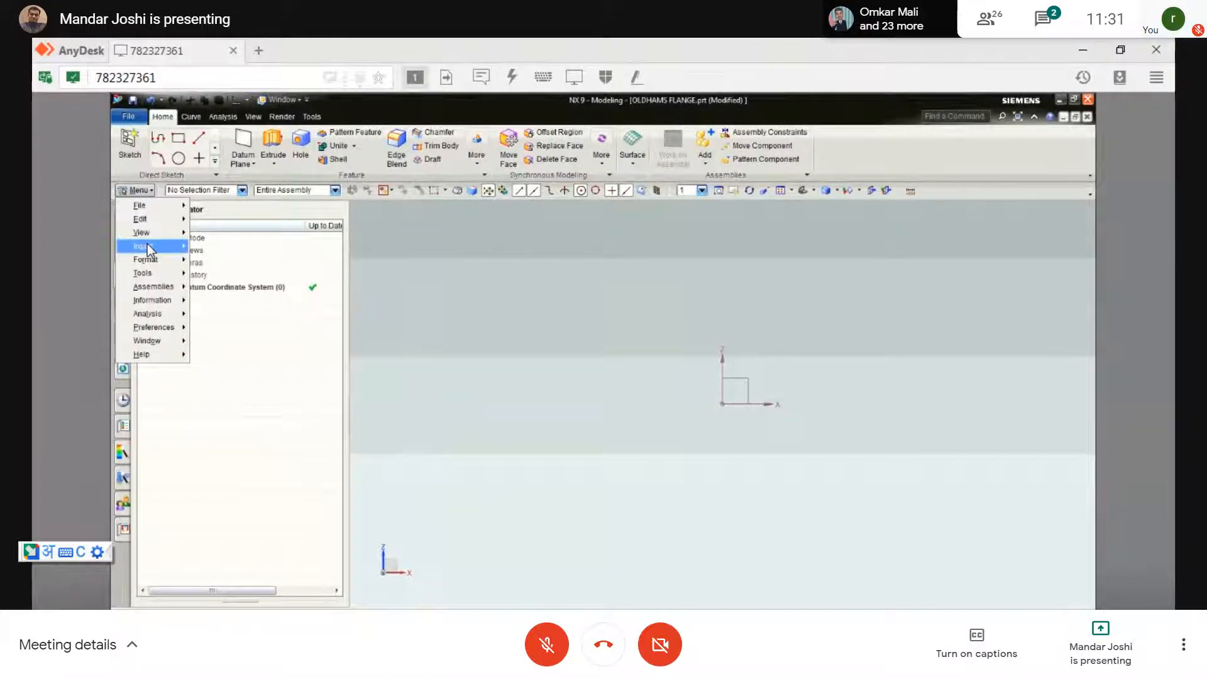
{"action": "mouse_move", "coordinate": [147, 245]}
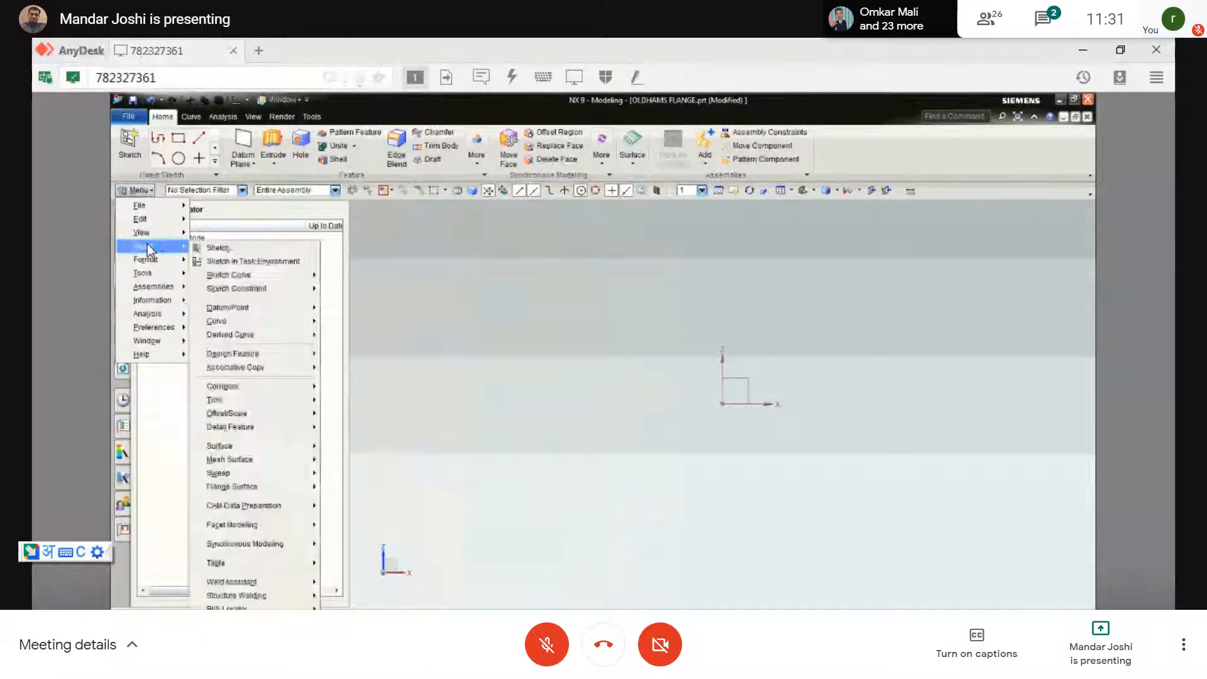
{"action": "left_click", "coordinate": [214, 262]}
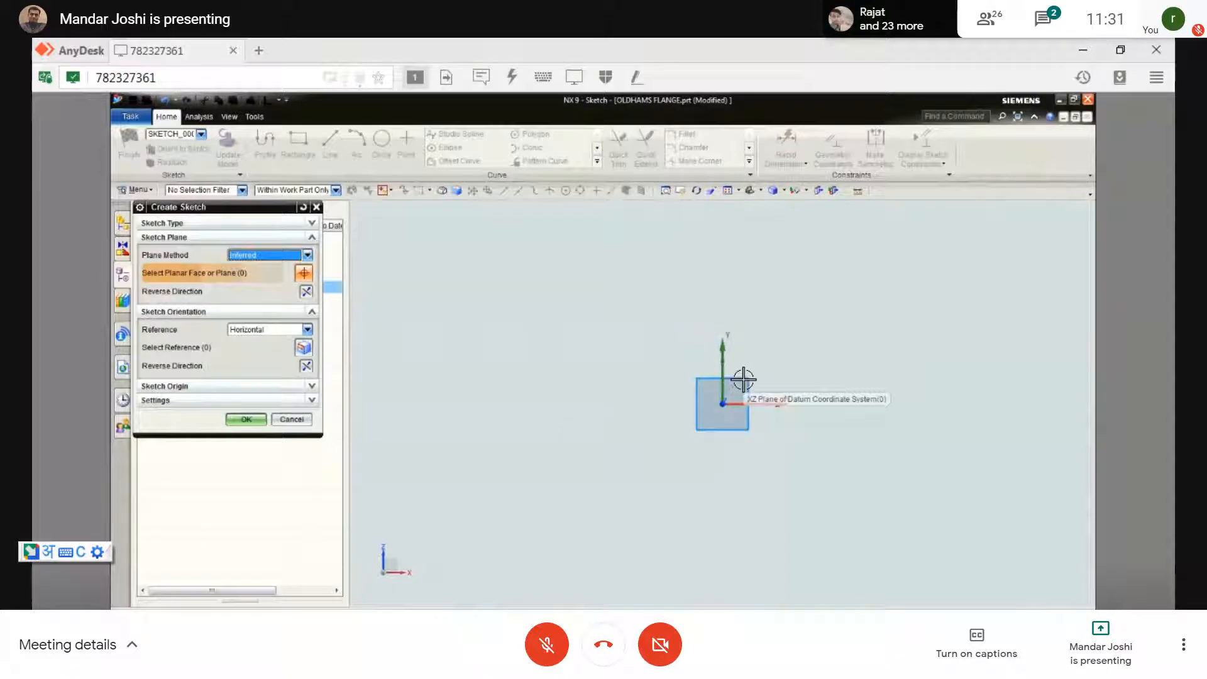
{"action": "left_click", "coordinate": [743, 380]}
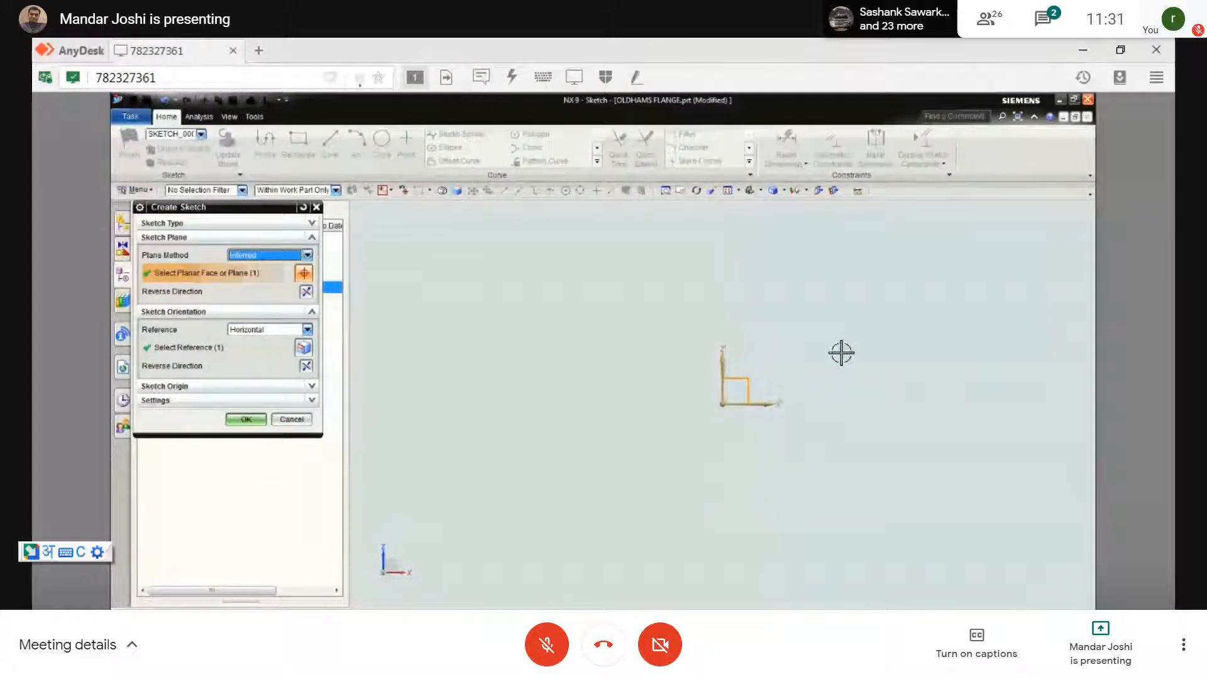
- Reverse the sketch's horizontal reference direction, flip it back along positive X, and create the sketch
{"action": "left_click", "coordinate": [225, 349]}
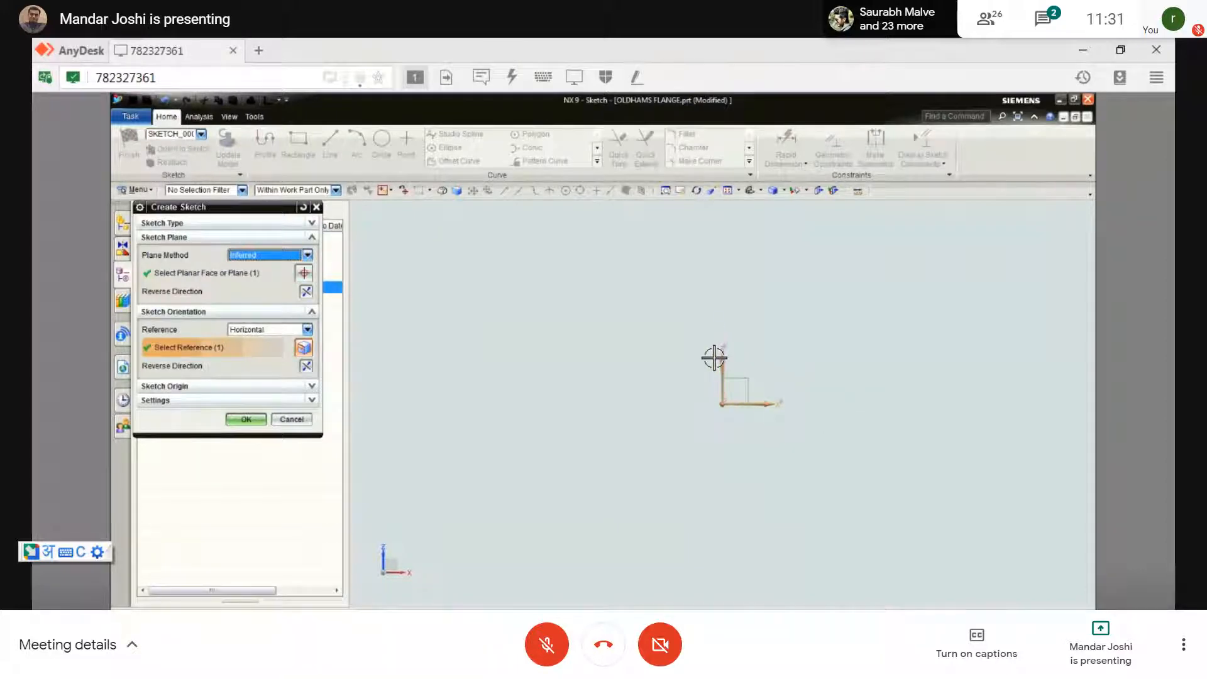
{"action": "left_click", "coordinate": [306, 366]}
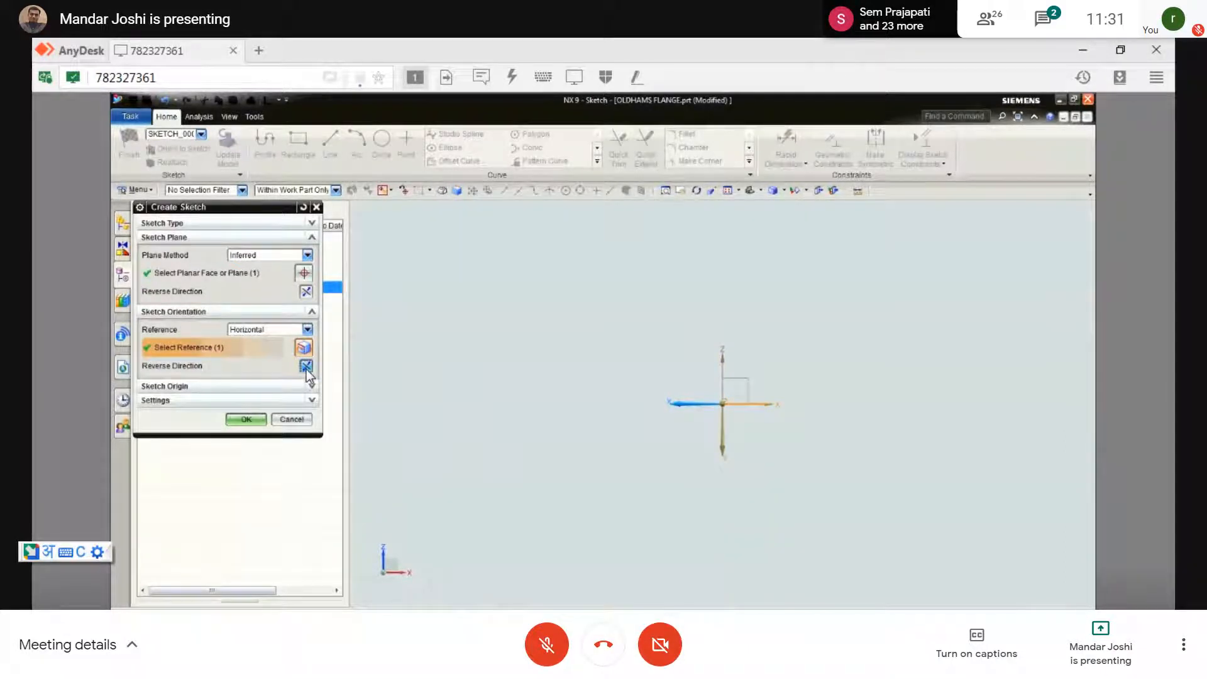
{"action": "left_click", "coordinate": [306, 367]}
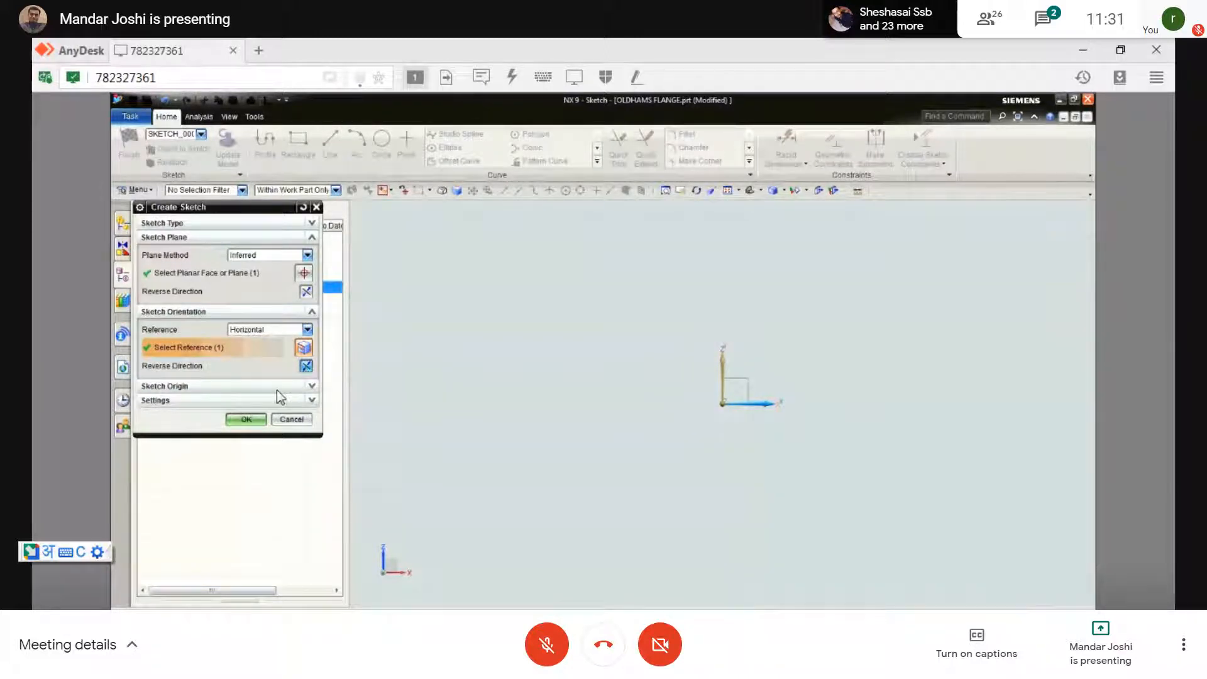
{"action": "left_click", "coordinate": [245, 419]}
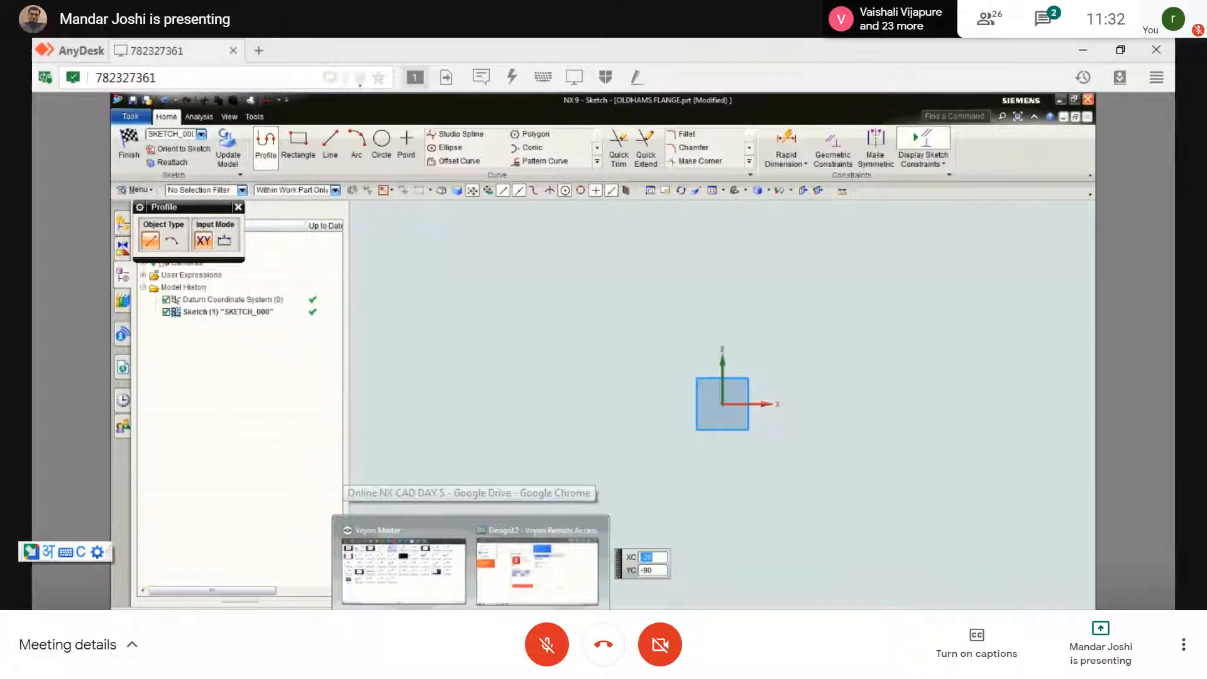
- Switch to the browser to study section A-A on the flange drawing, and return to the remote NX session
{"action": "left_click", "coordinate": [471, 619]}
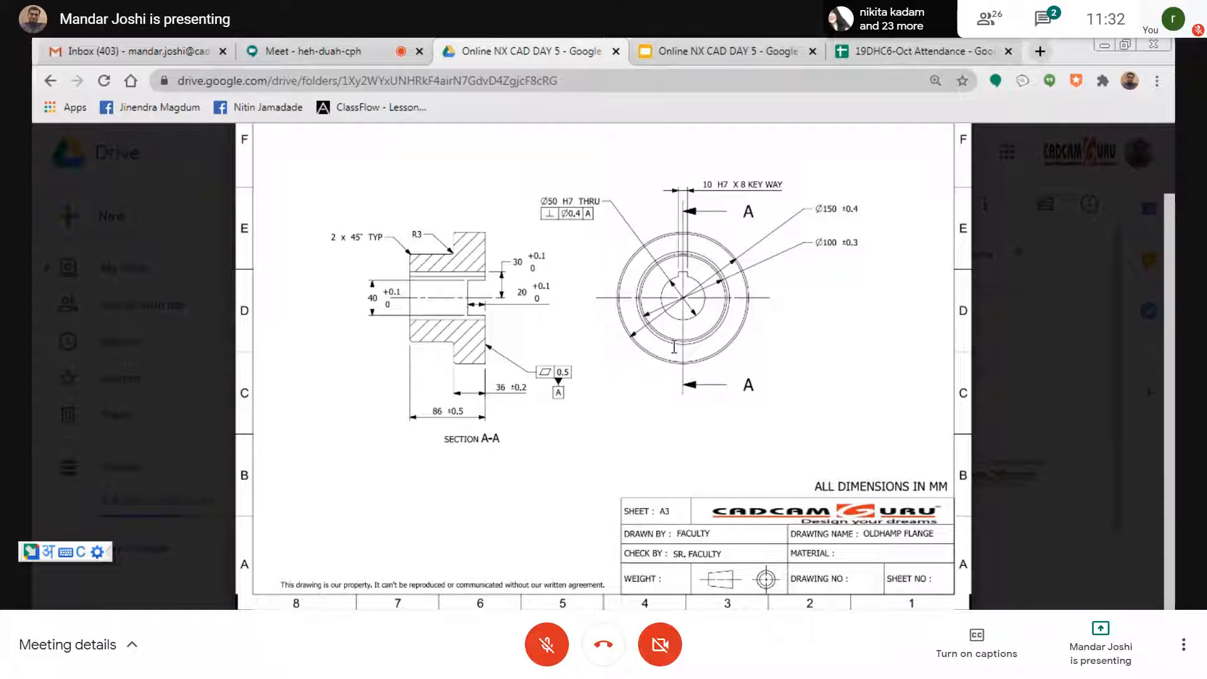
{"action": "left_click", "coordinate": [1104, 46]}
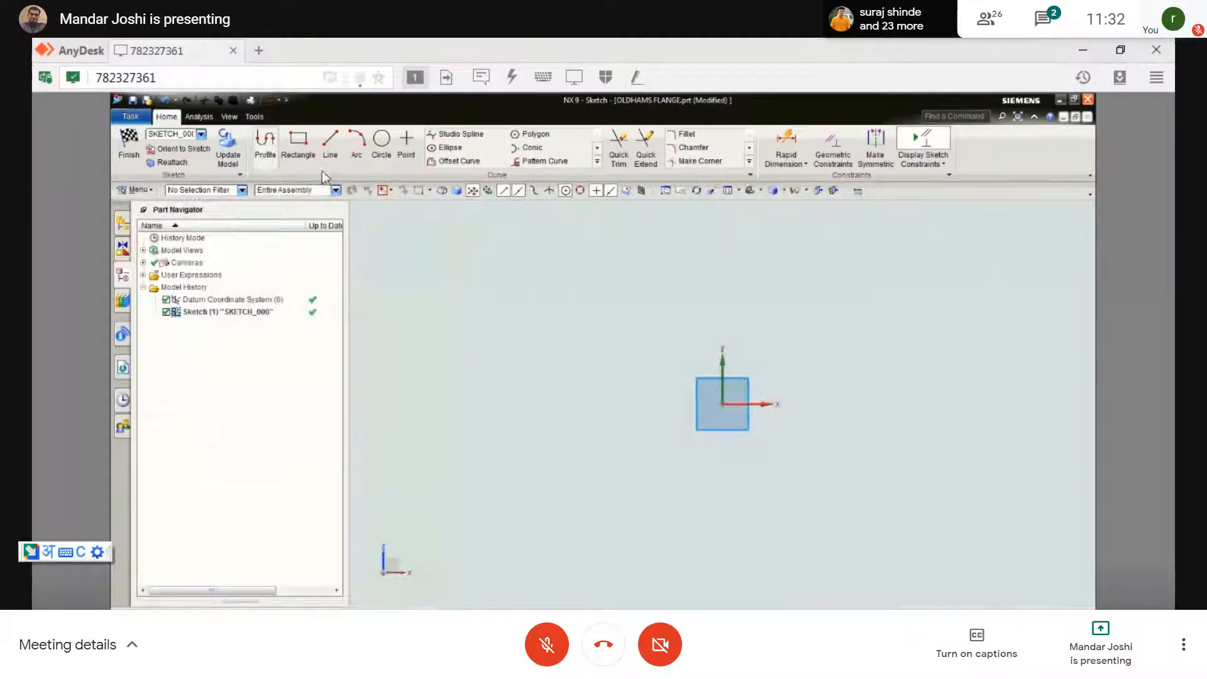
{"action": "left_click", "coordinate": [265, 150]}
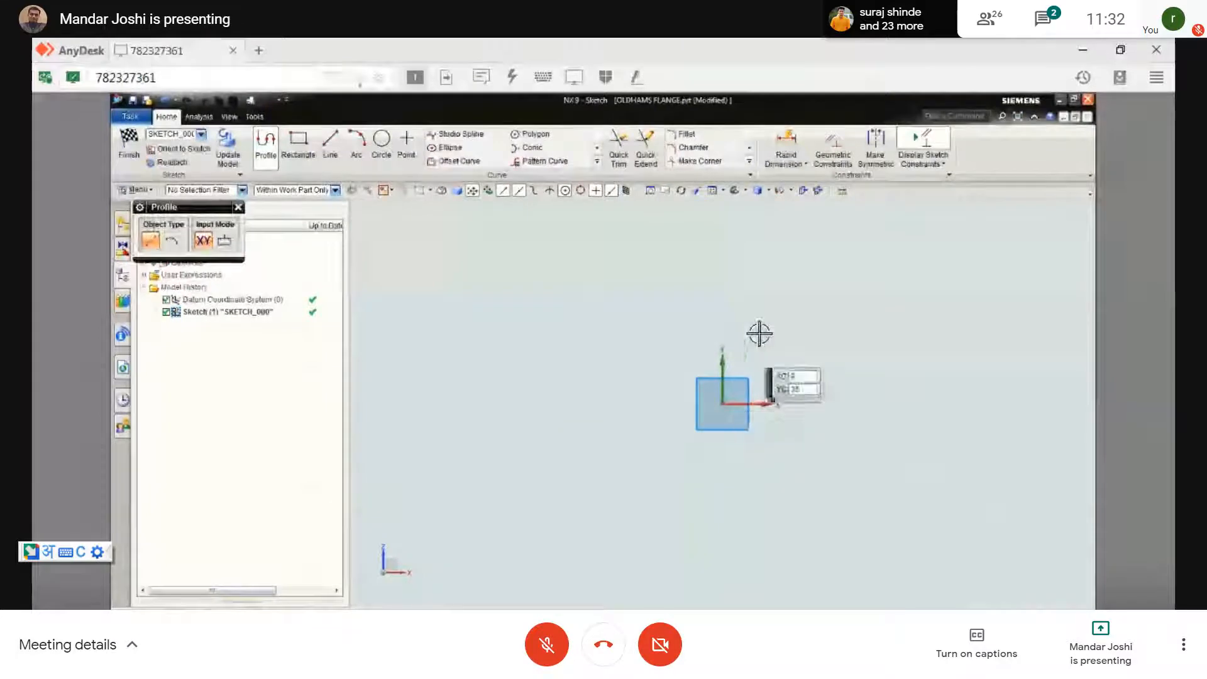
{"action": "mouse_move", "coordinate": [470, 619]}
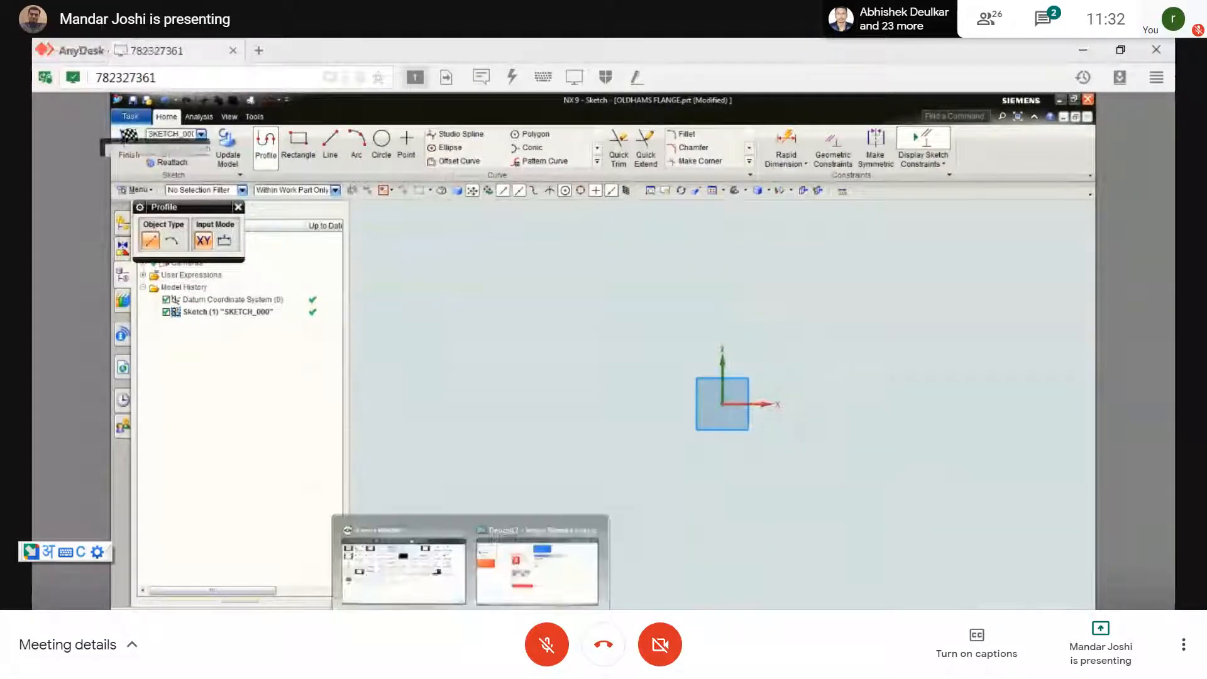
{"action": "left_click", "coordinate": [471, 619]}
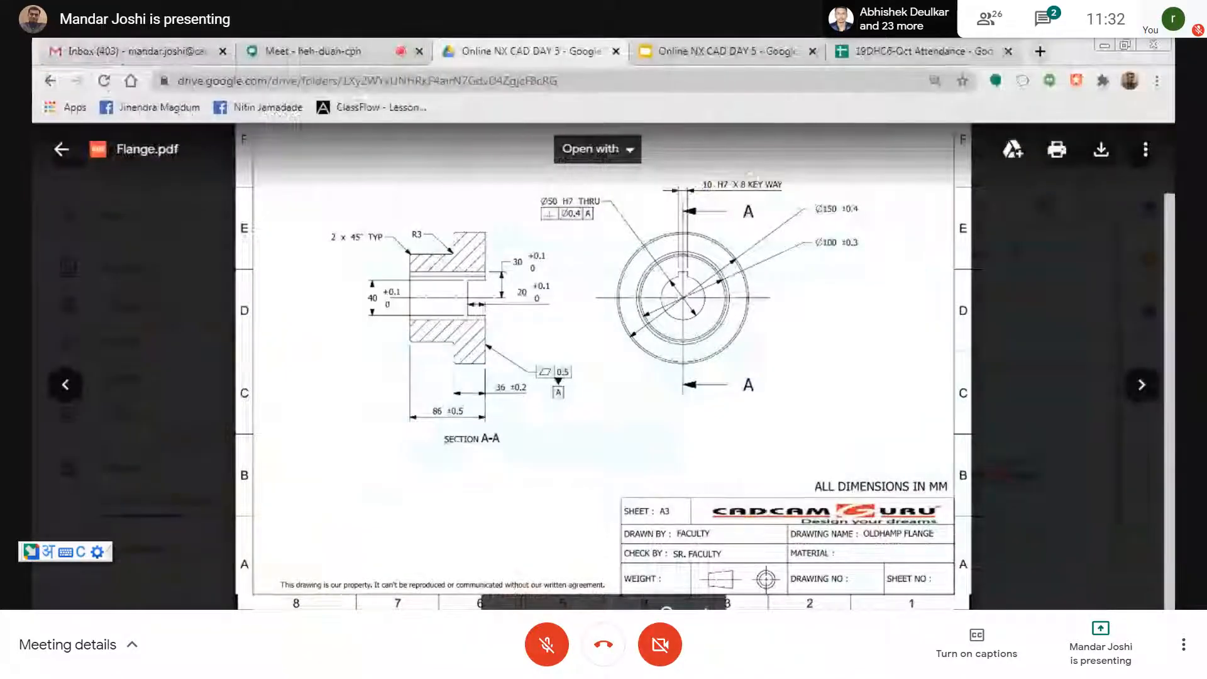
{"action": "left_click", "coordinate": [470, 641]}
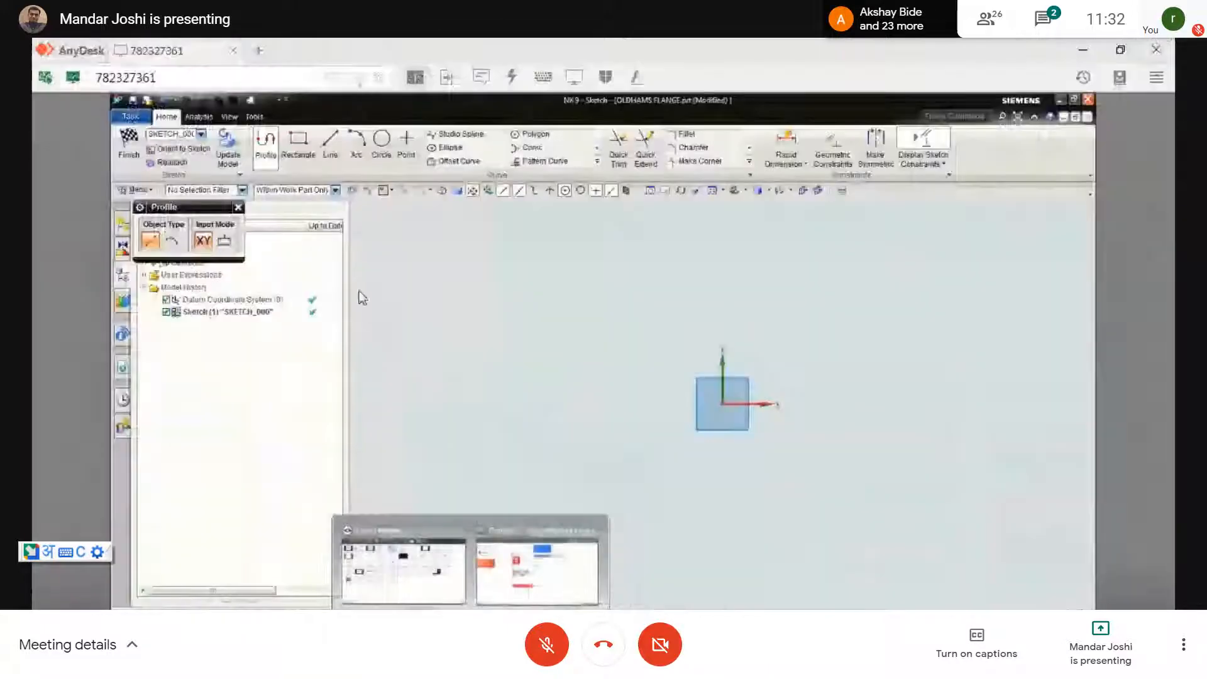
- Sketch a rectangle about 41 mm wide and 50 mm high extending upward around the vertical axis
{"action": "left_click", "coordinate": [298, 142]}
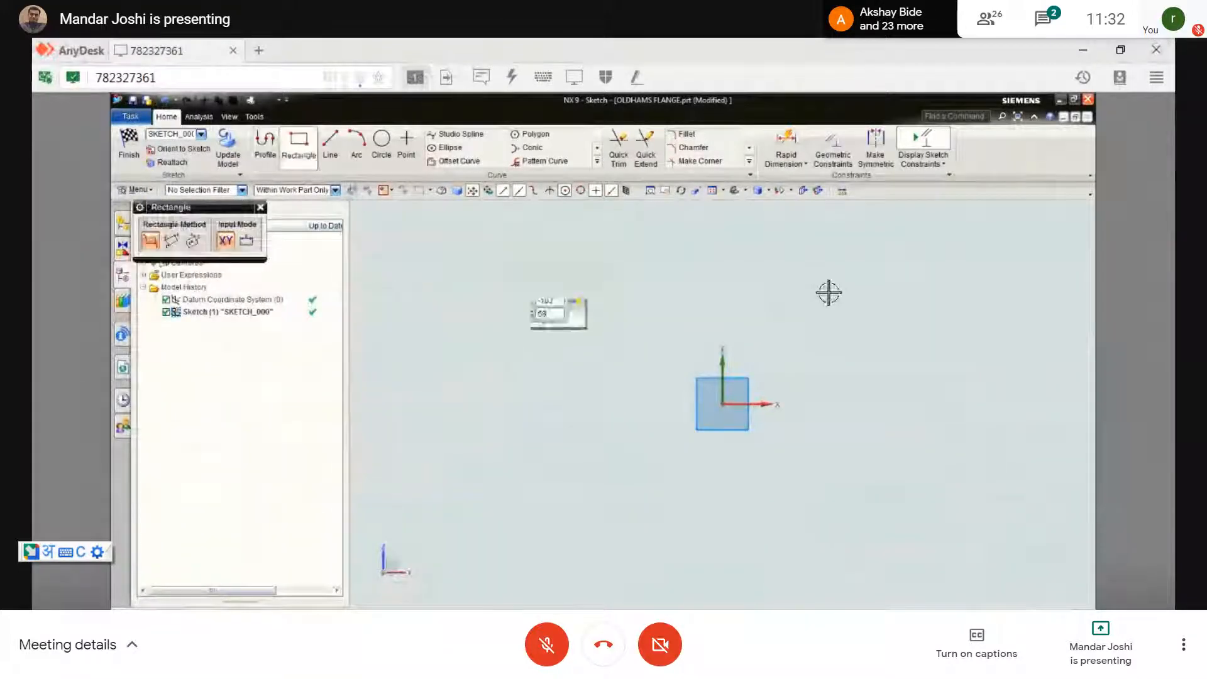
{"action": "left_click", "coordinate": [783, 289]}
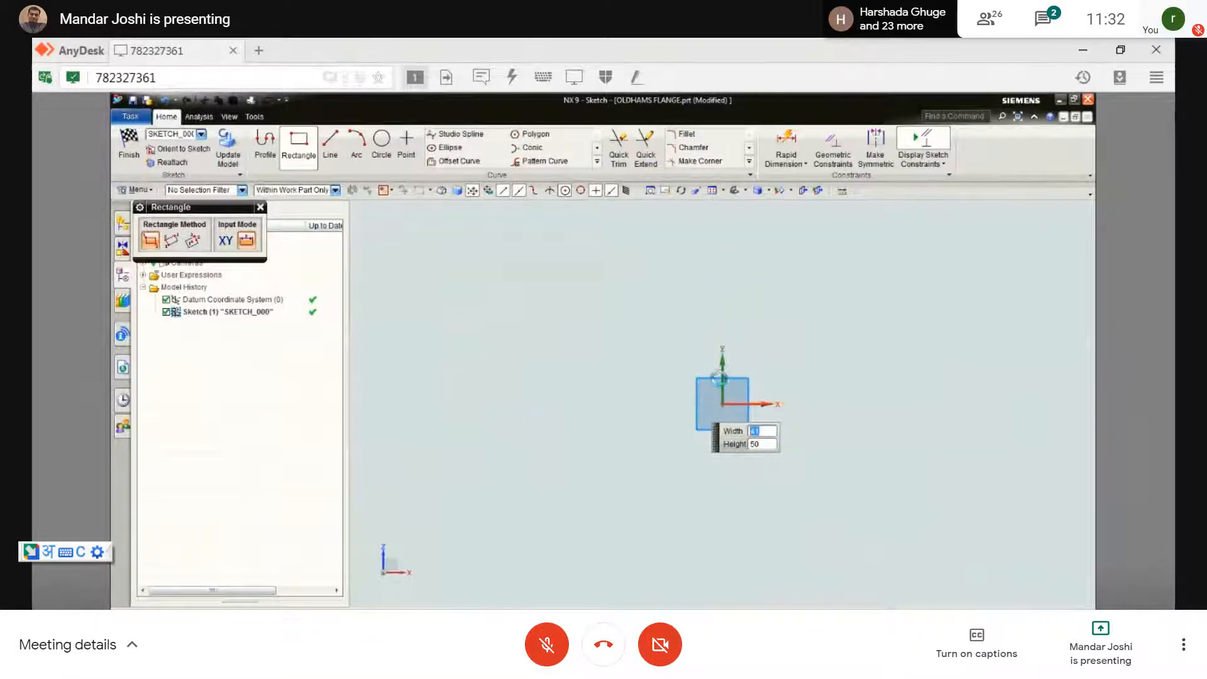
{"action": "left_click", "coordinate": [712, 378]}
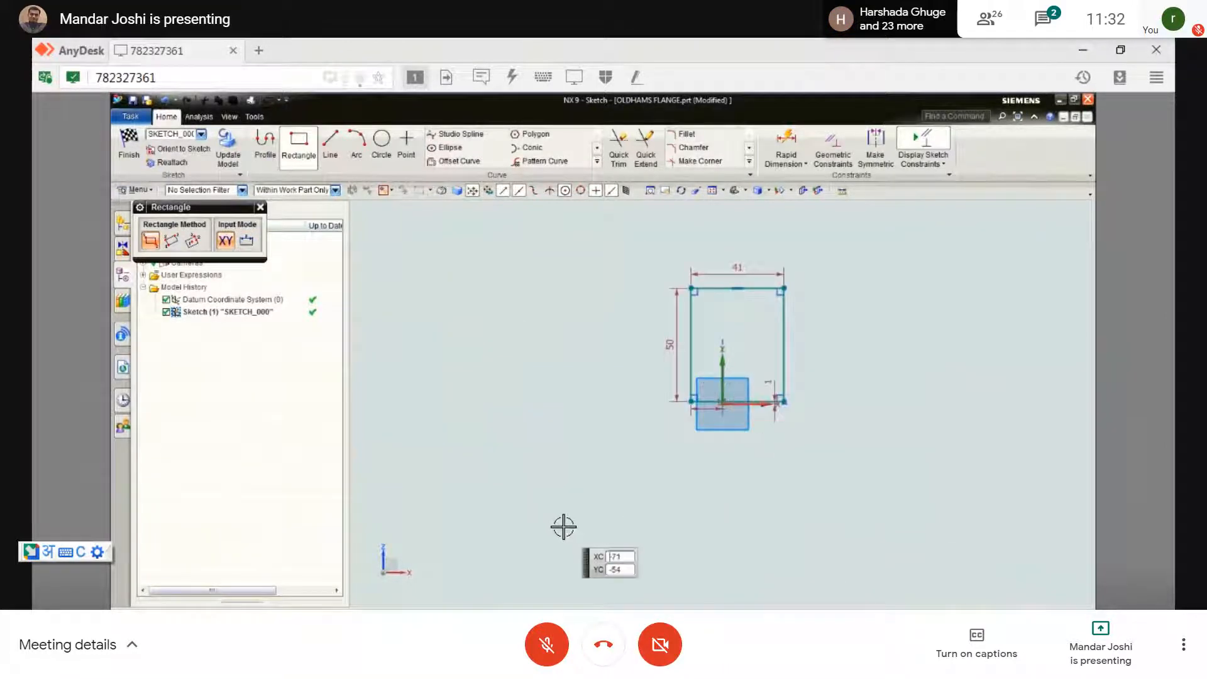
{"action": "key", "text": "Escape"}
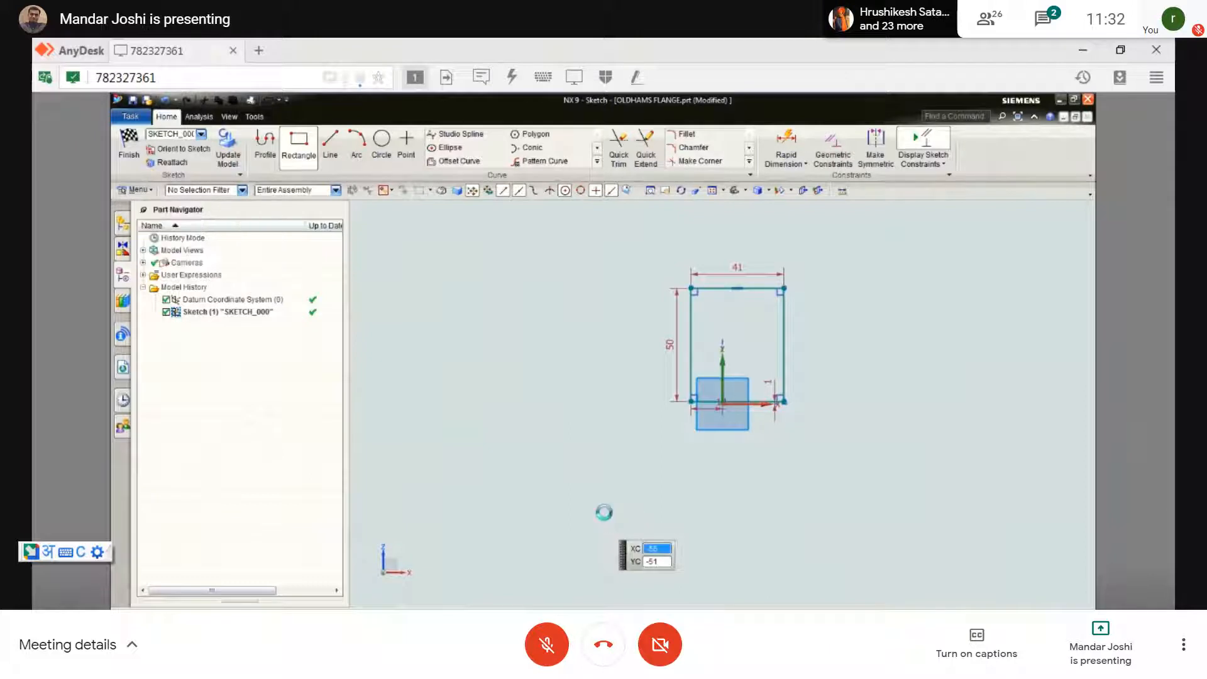
- Delete the whole rectangle together with its automatic dimensions from the sketch
{"action": "left_click_drag", "start_coordinate": [861, 486], "coordinate": [645, 241]}
{"action": "key", "text": "Delete"}
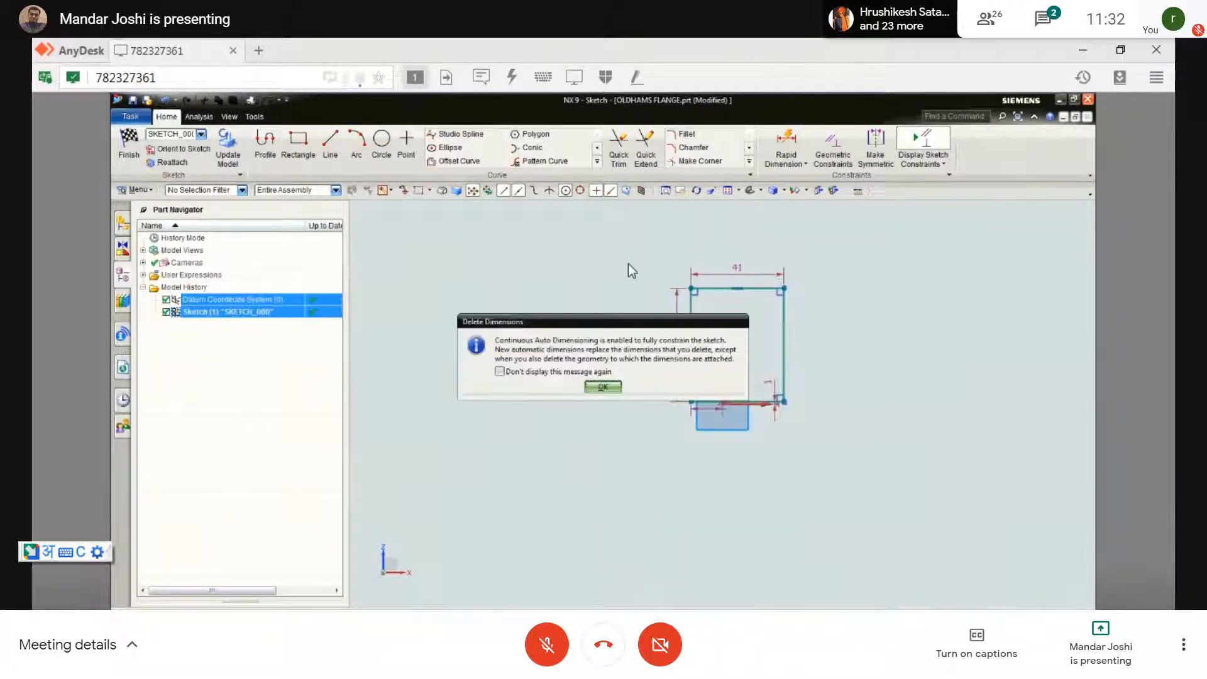
{"action": "key", "text": "Return"}
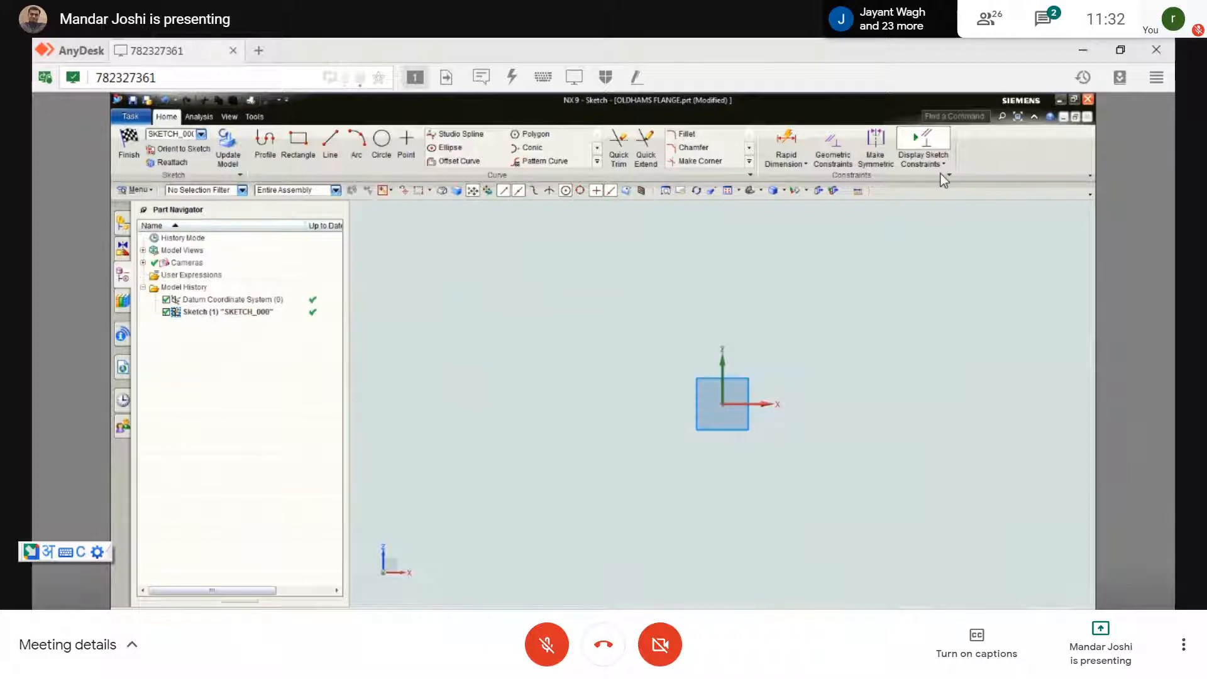
- Turn off Continuous Auto Dimensioning for the sketch and check the sketch constraint options
{"action": "left_click", "coordinate": [942, 165]}
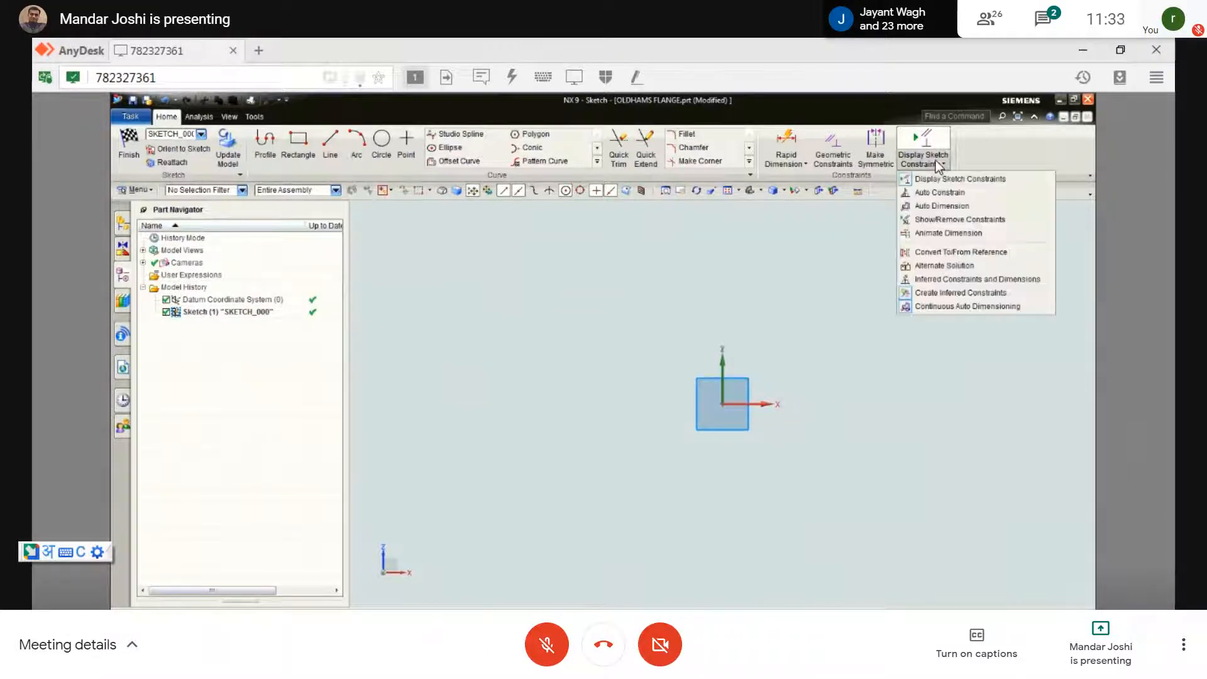
{"action": "left_click", "coordinate": [946, 307]}
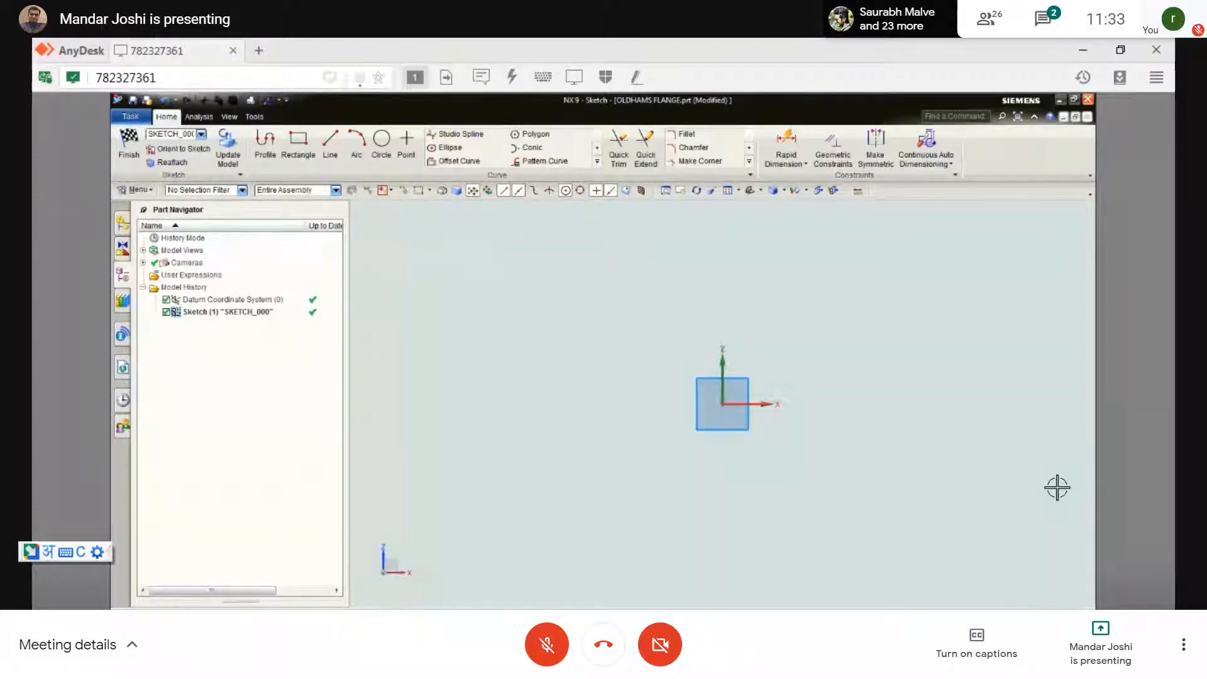
{"action": "left_click", "coordinate": [951, 164]}
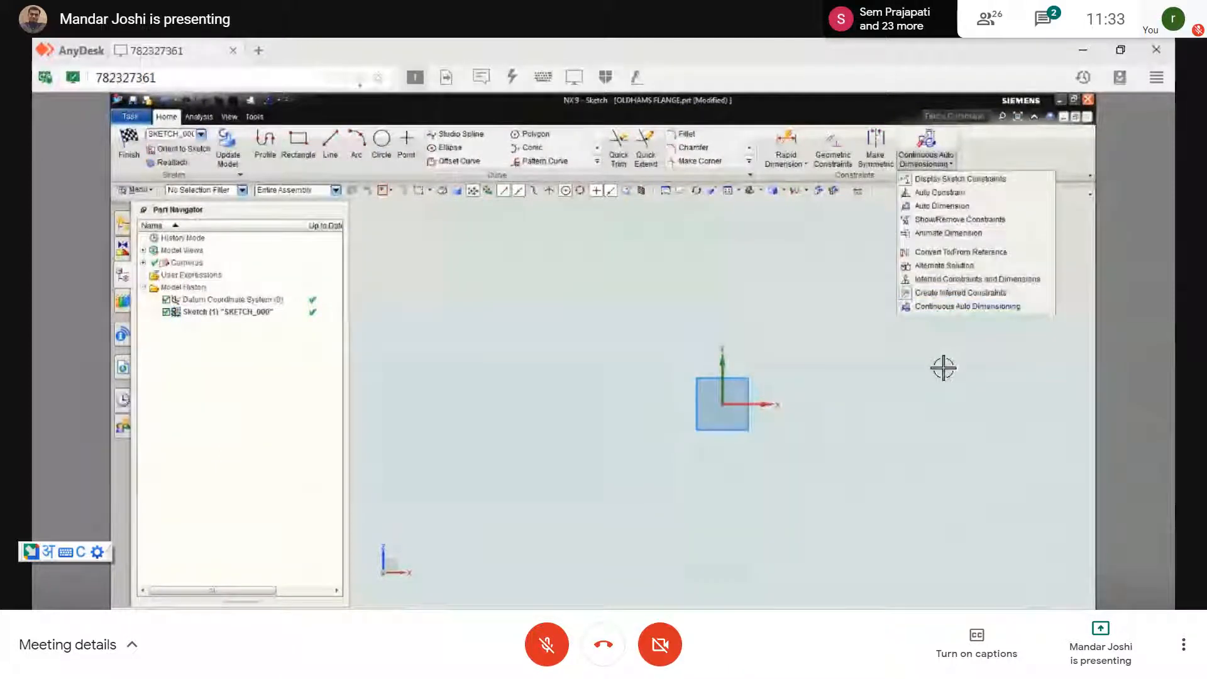
{"action": "left_click", "coordinate": [943, 368]}
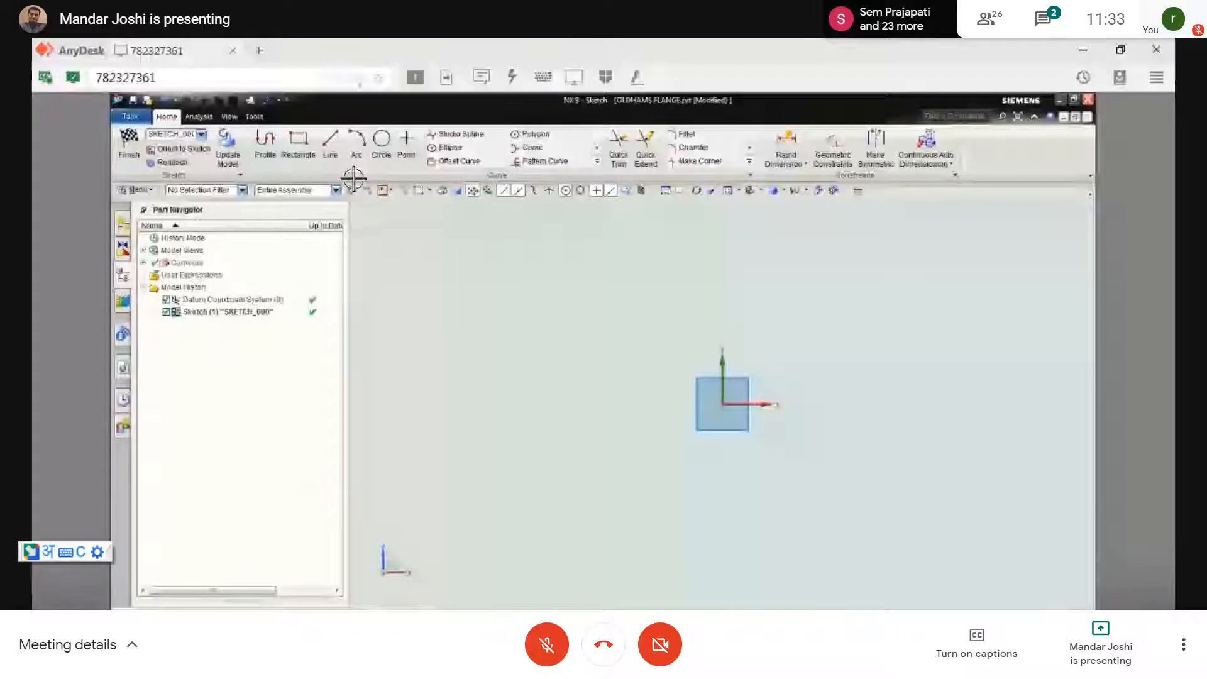
- Sketch a rectangle just above the origin for the flange's larger section, consulting the flange drawing in the browser
{"action": "left_click", "coordinate": [298, 143]}
{"action": "left_click", "coordinate": [773, 302]}
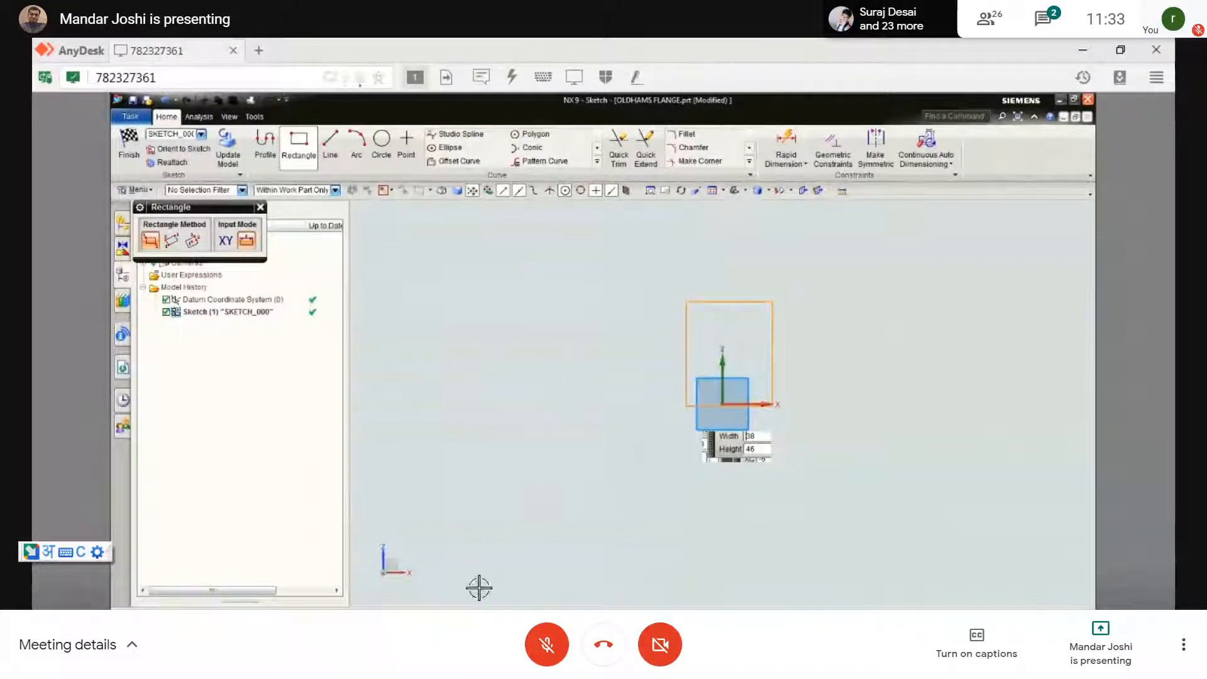
{"action": "key", "text": "alt+Tab"}
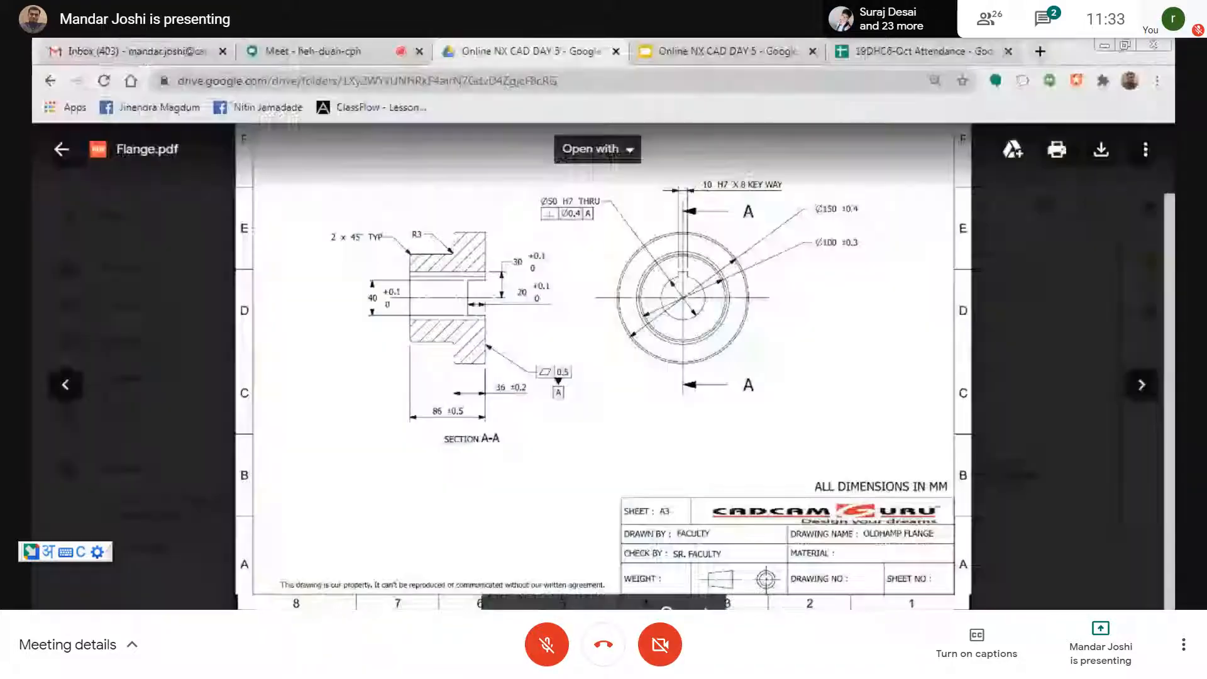
{"action": "left_click", "coordinate": [1106, 45]}
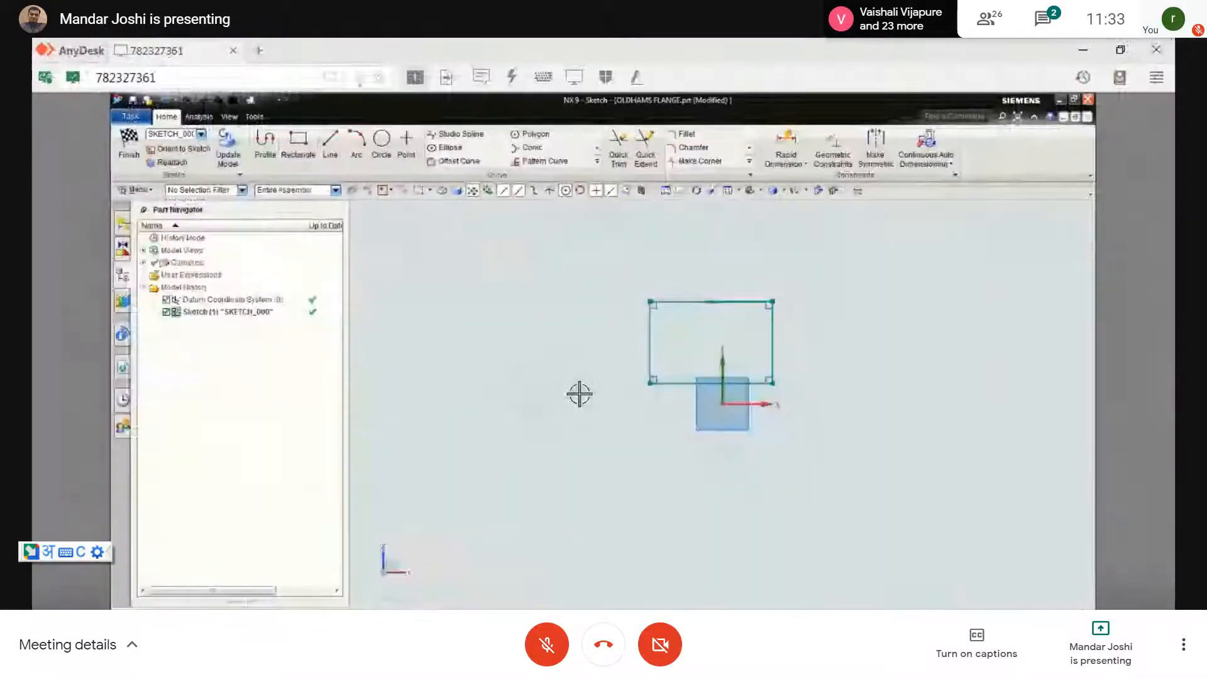
- Sketch a second, longer rectangle overlapping the left part of the first one, and delete its lower horizontal line
{"action": "left_click", "coordinate": [298, 143]}
{"action": "left_click", "coordinate": [495, 397]}
{"action": "left_click", "coordinate": [702, 332]}
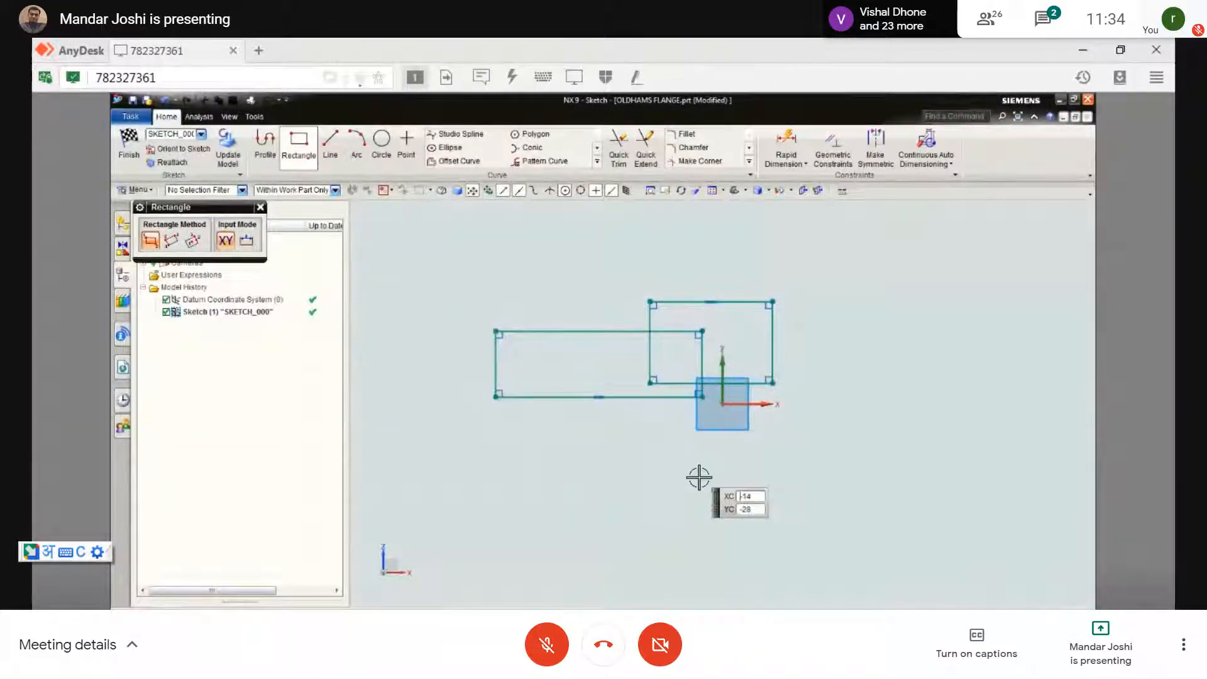
{"action": "key", "text": "Escape"}
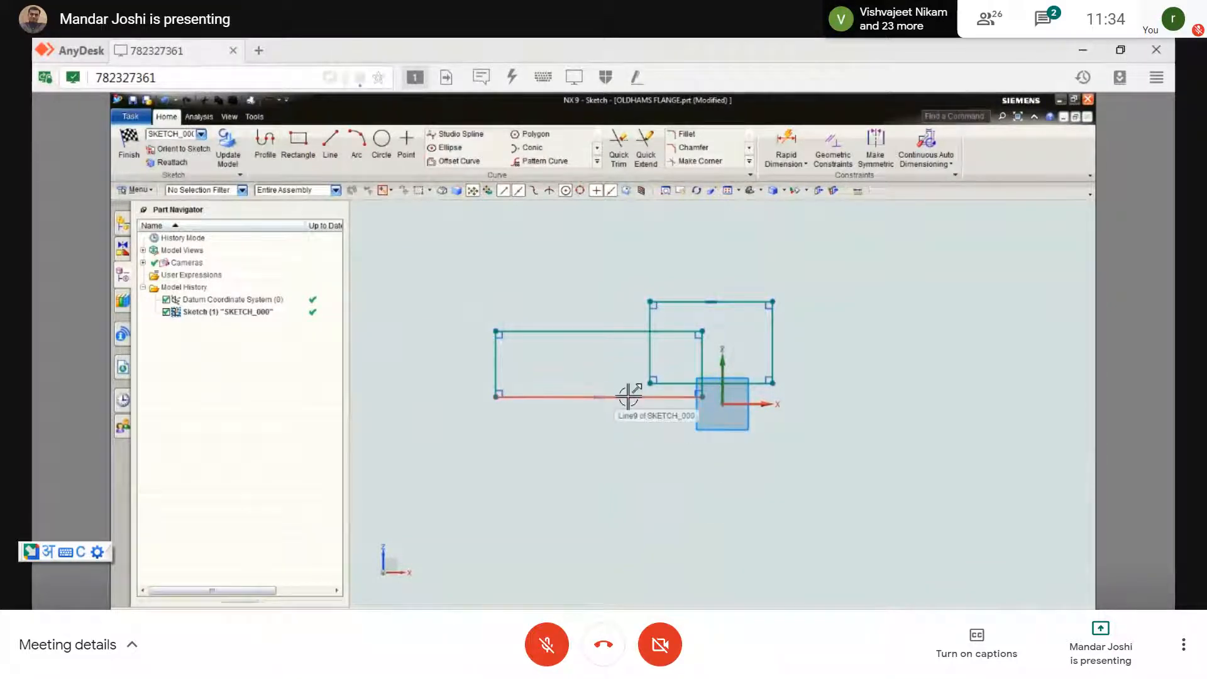
{"action": "left_click", "coordinate": [628, 396]}
{"action": "key", "text": "Delete"}
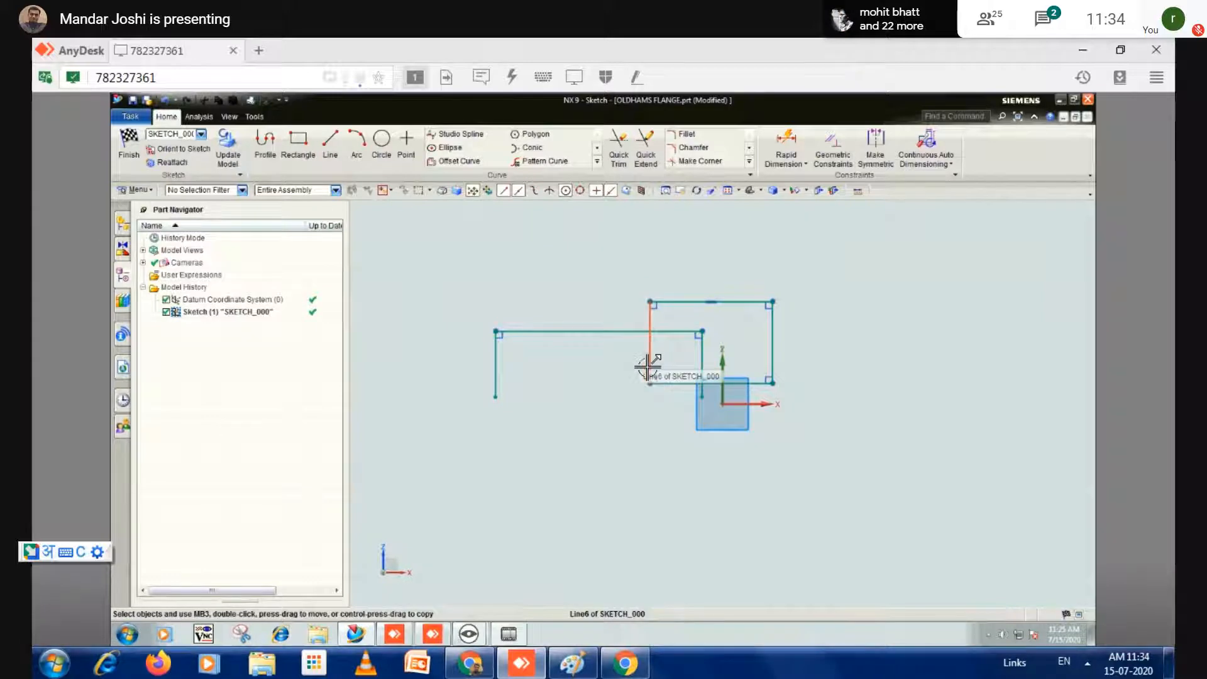
- Make the larger rectangle's lower line collinear with the X axis, and lower the longer rectangle's top line slightly
{"action": "left_click", "coordinate": [837, 149]}
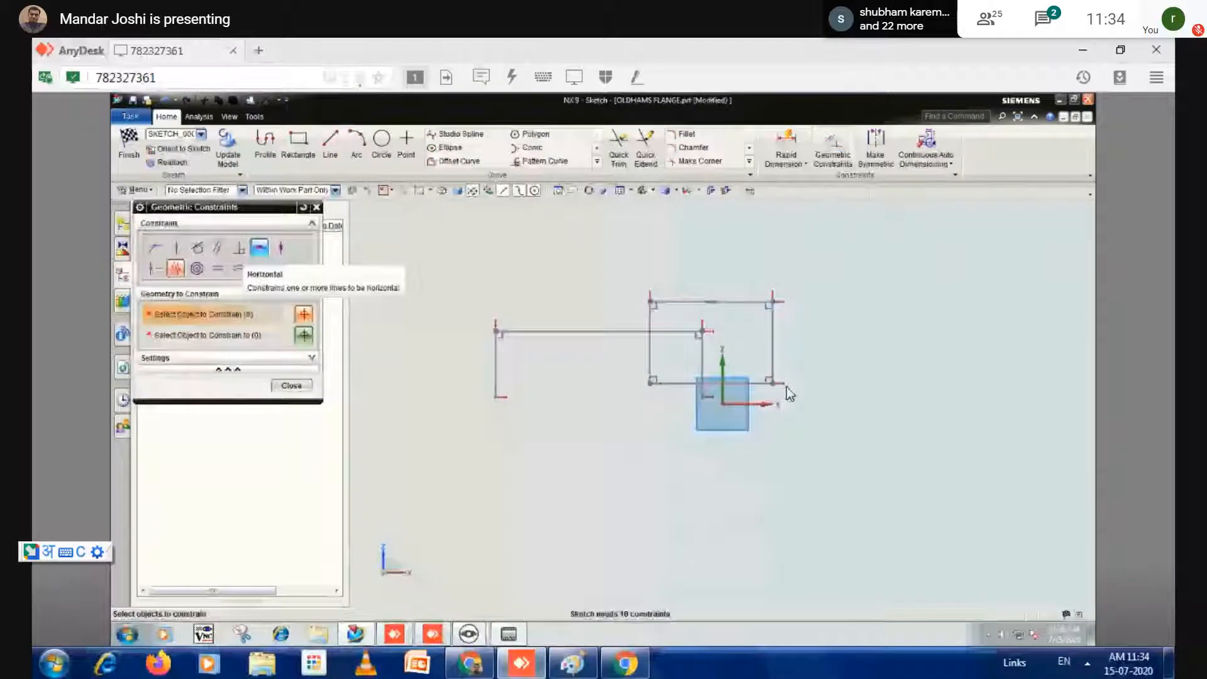
{"action": "left_click", "coordinate": [767, 383]}
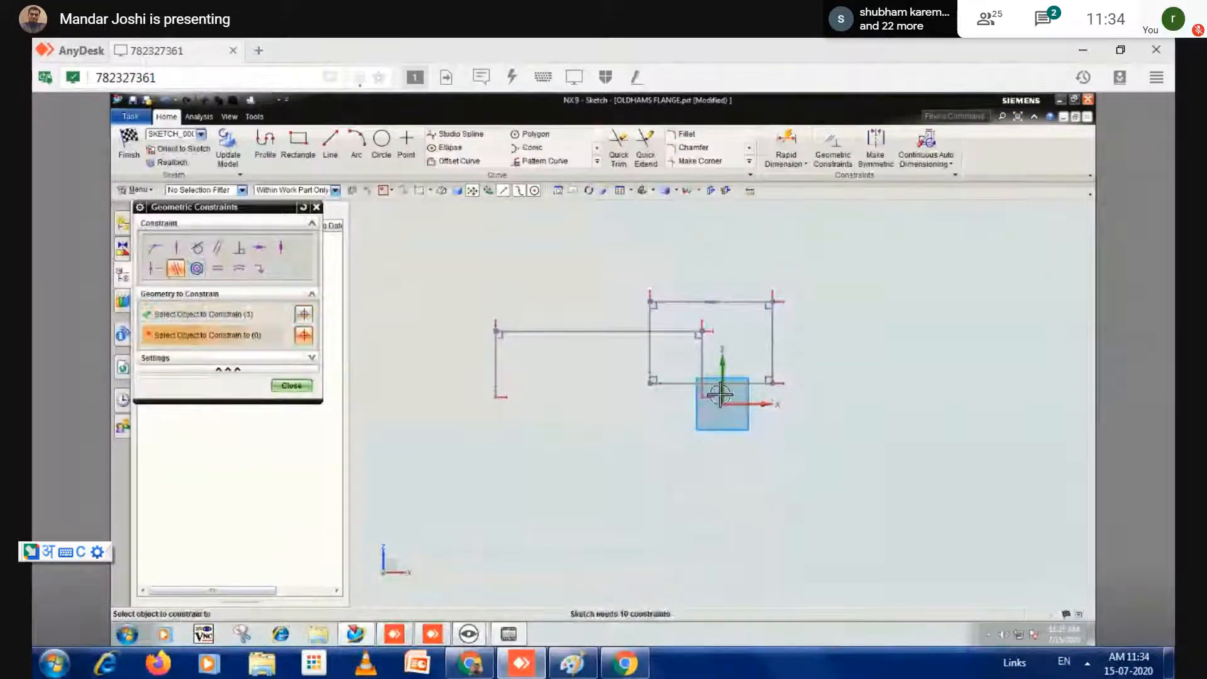
{"action": "left_click", "coordinate": [742, 407]}
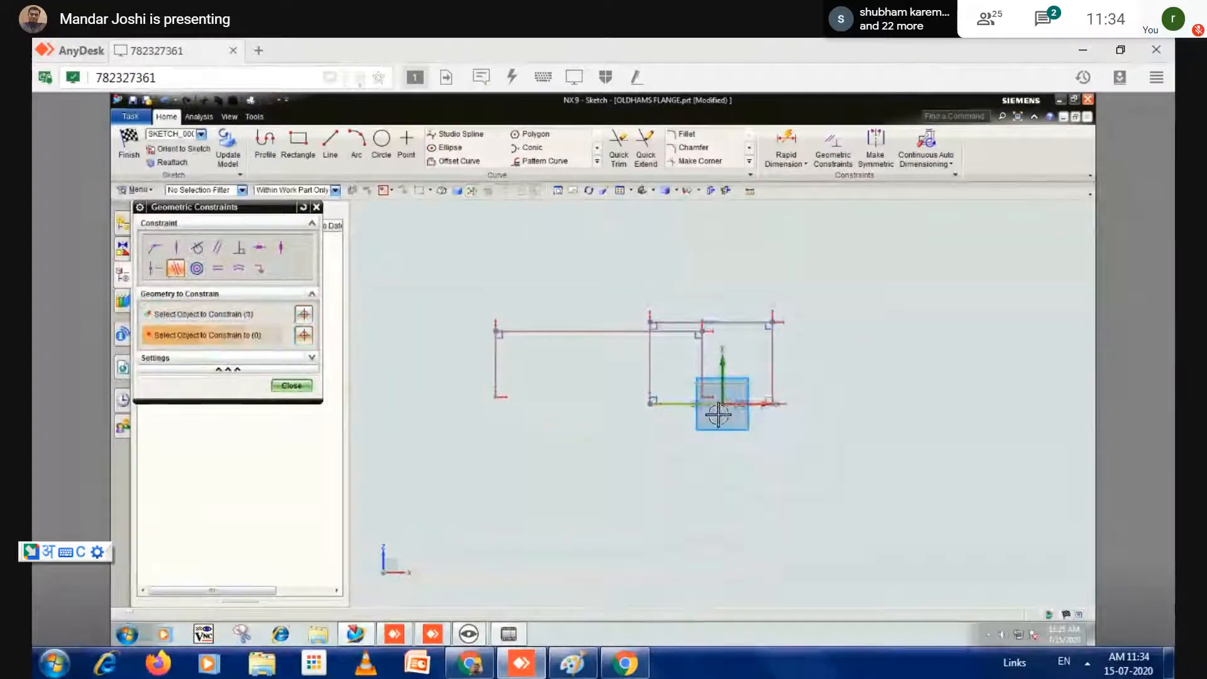
{"action": "left_click", "coordinate": [291, 385]}
{"action": "left_click_drag", "start_coordinate": [608, 332], "coordinate": [609, 349]}
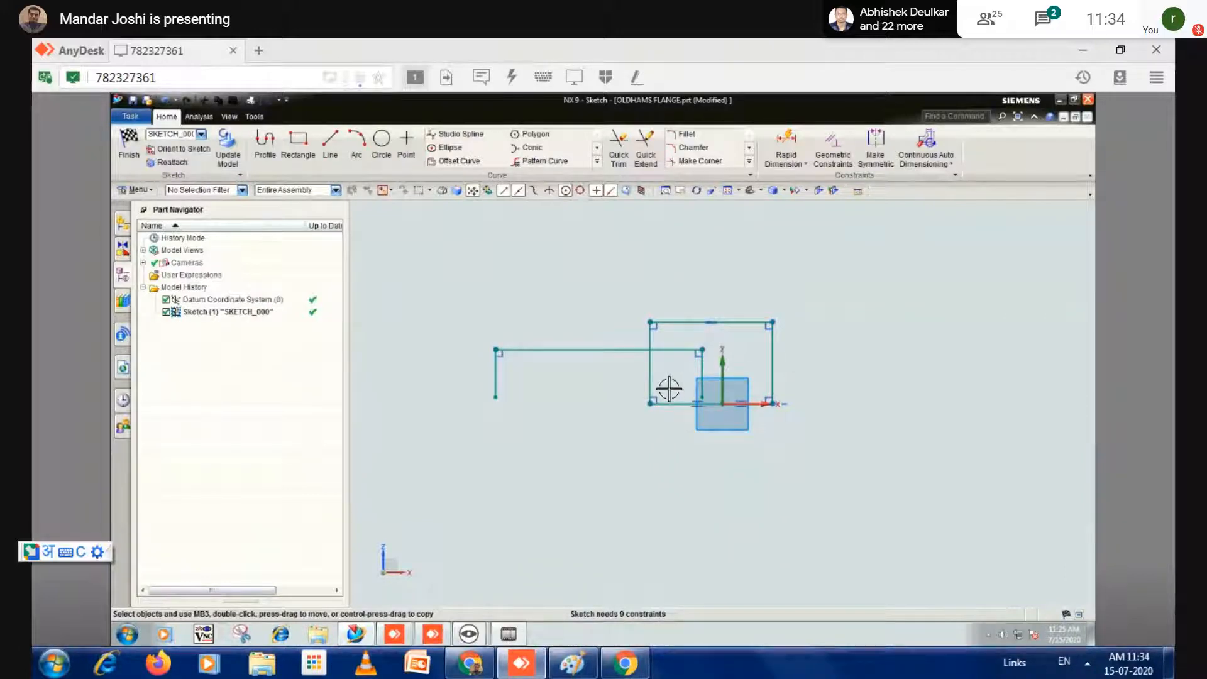
- Trim away the overlapping segments inside the larger rectangle with Quick Trim to leave a stepped outline
{"action": "left_click", "coordinate": [620, 157]}
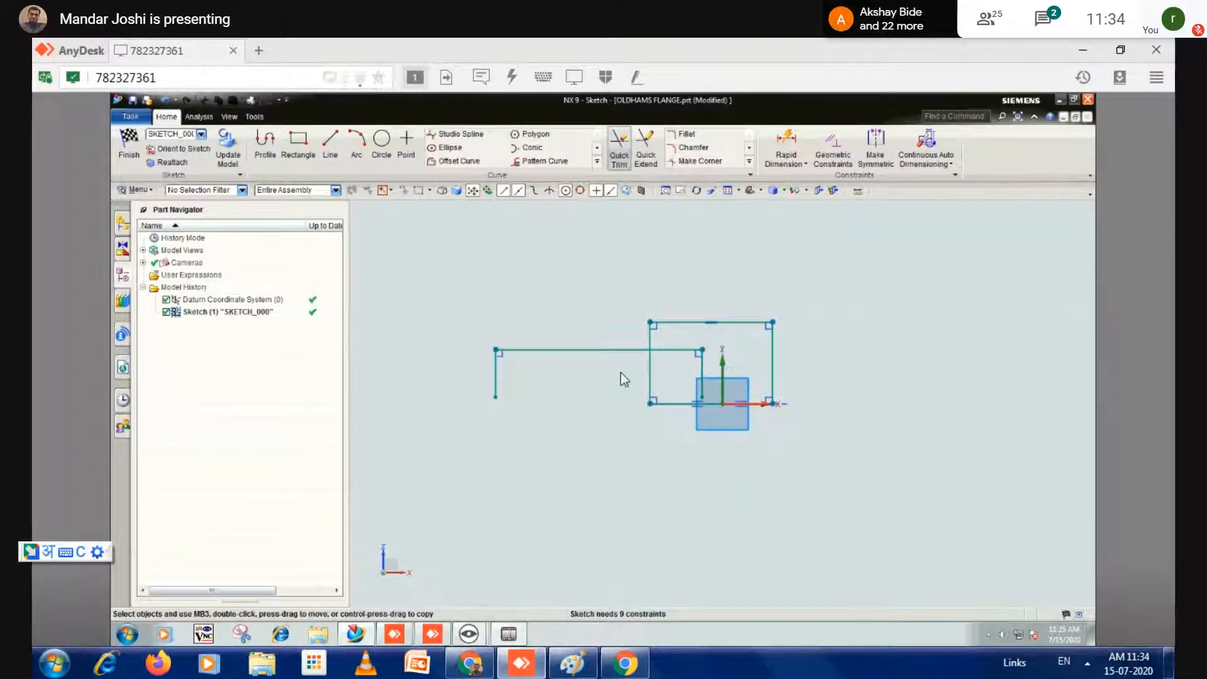
{"action": "left_click", "coordinate": [621, 157]}
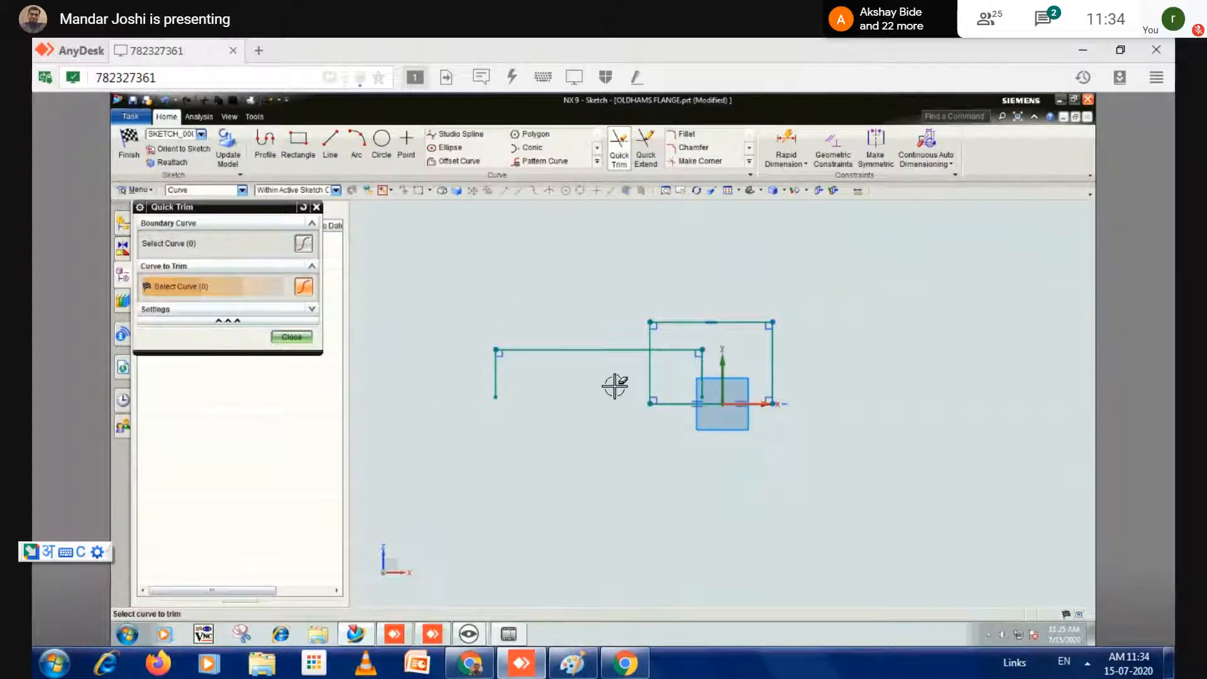
{"action": "left_click_drag", "start_coordinate": [615, 385], "coordinate": [664, 370]}
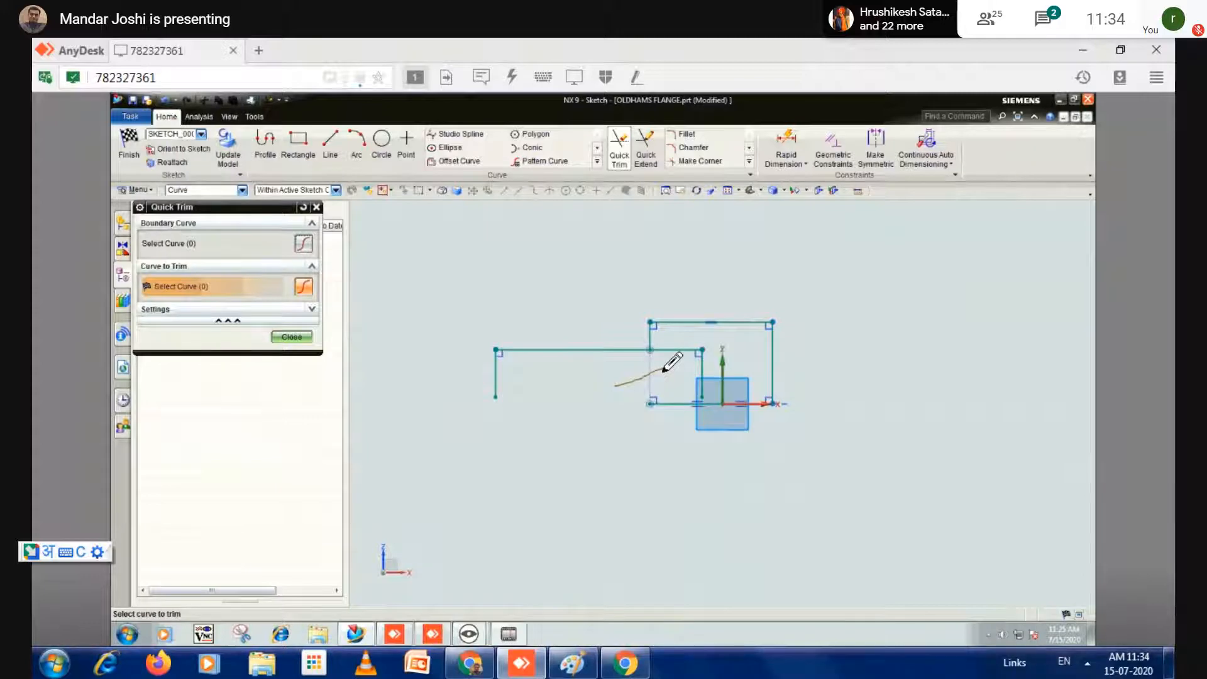
{"action": "mouse_move", "coordinate": [664, 370]}
{"action": "left_mouse_down"}
{"action": "mouse_move", "coordinate": [685, 336]}
{"action": "mouse_move", "coordinate": [720, 372]}
{"action": "left_mouse_up"}
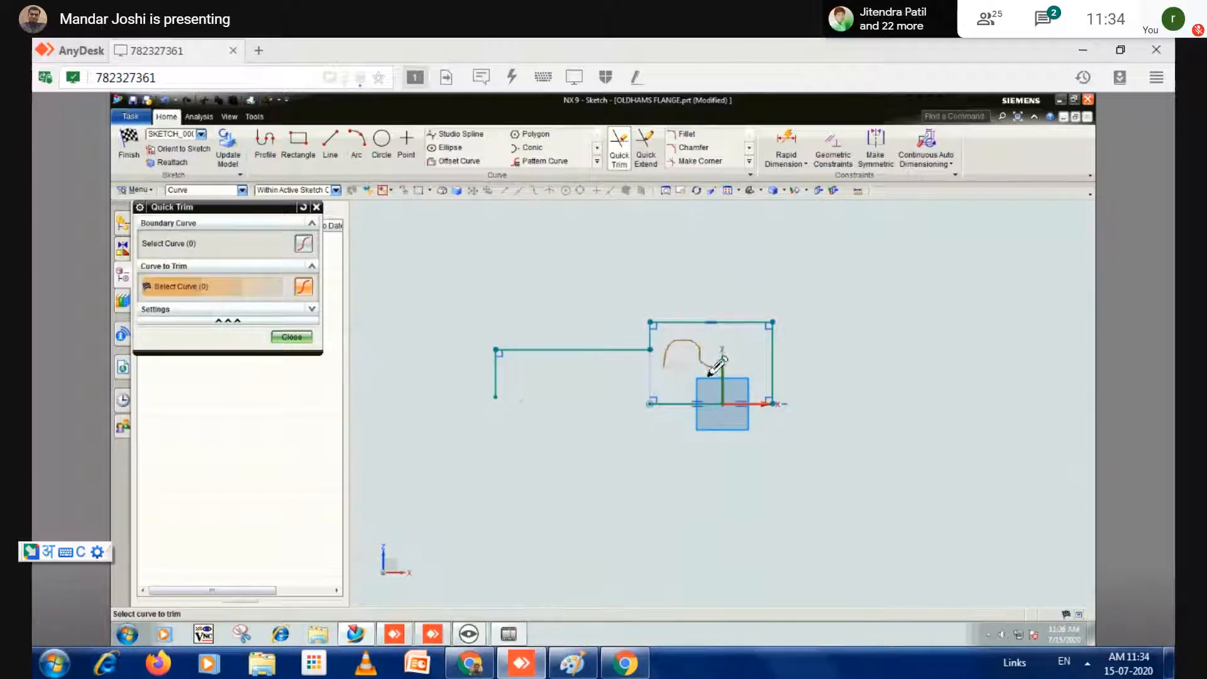
{"action": "left_click", "coordinate": [291, 338]}
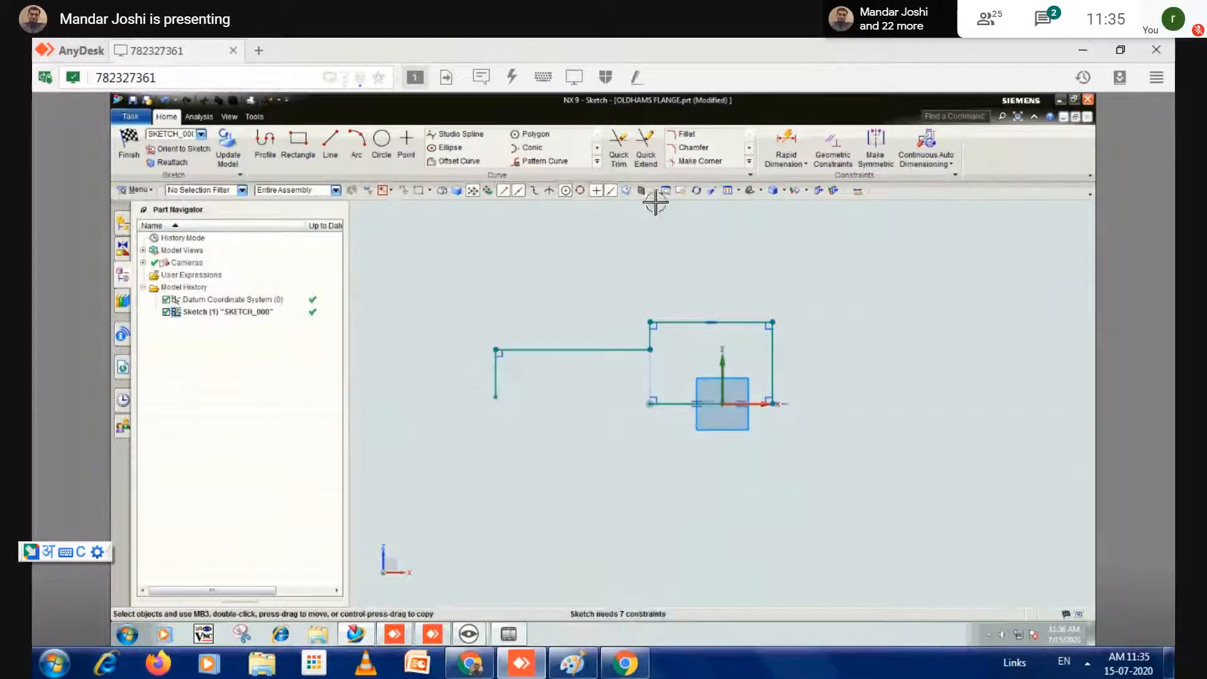
- Close the stepped profile by making a corner between the bottom line and the short outer vertical line
{"action": "left_click", "coordinate": [695, 163]}
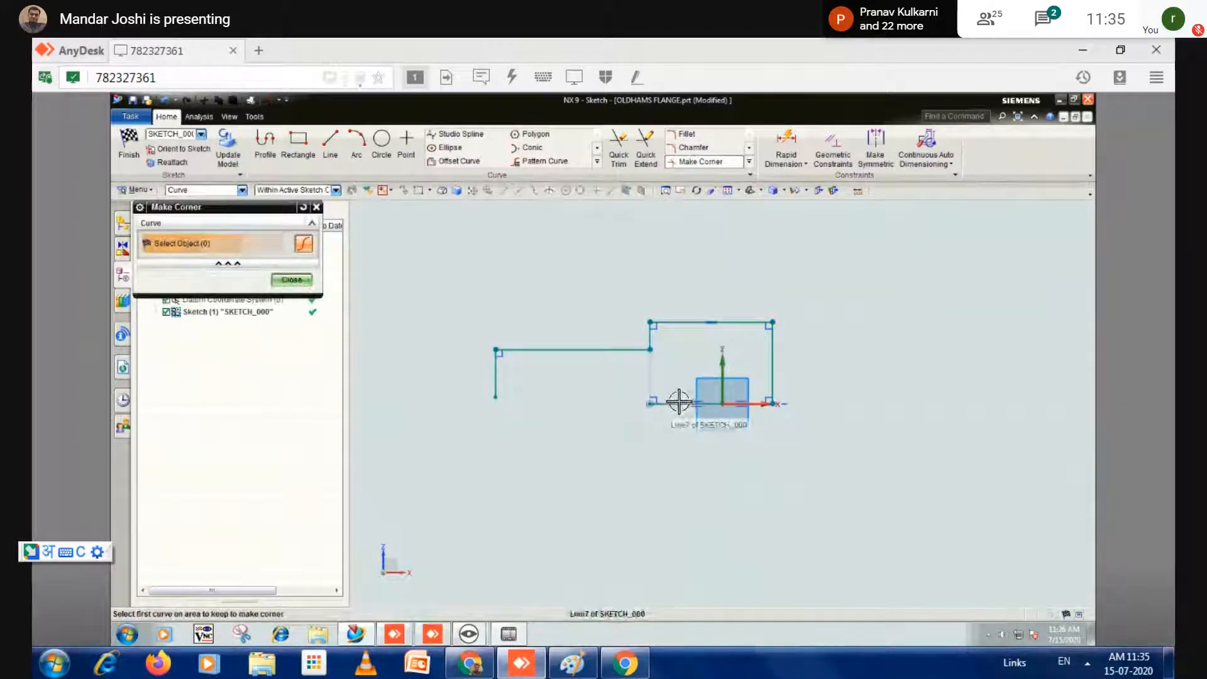
{"action": "left_click", "coordinate": [674, 409]}
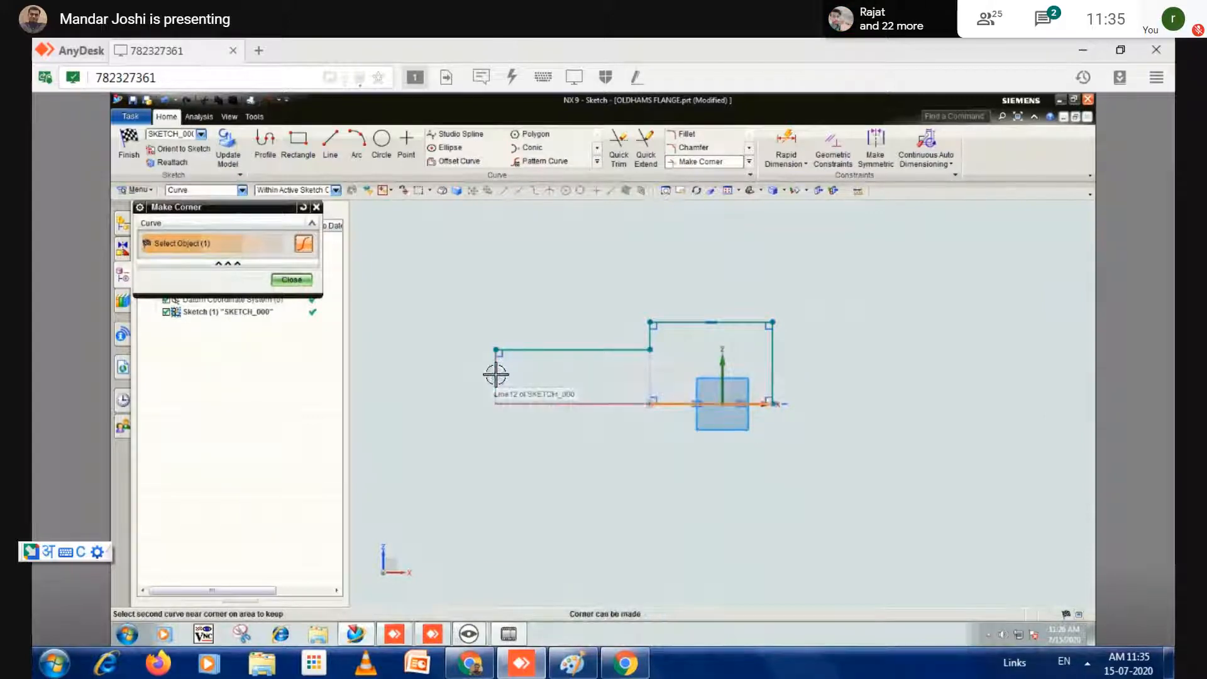
{"action": "left_click", "coordinate": [497, 375]}
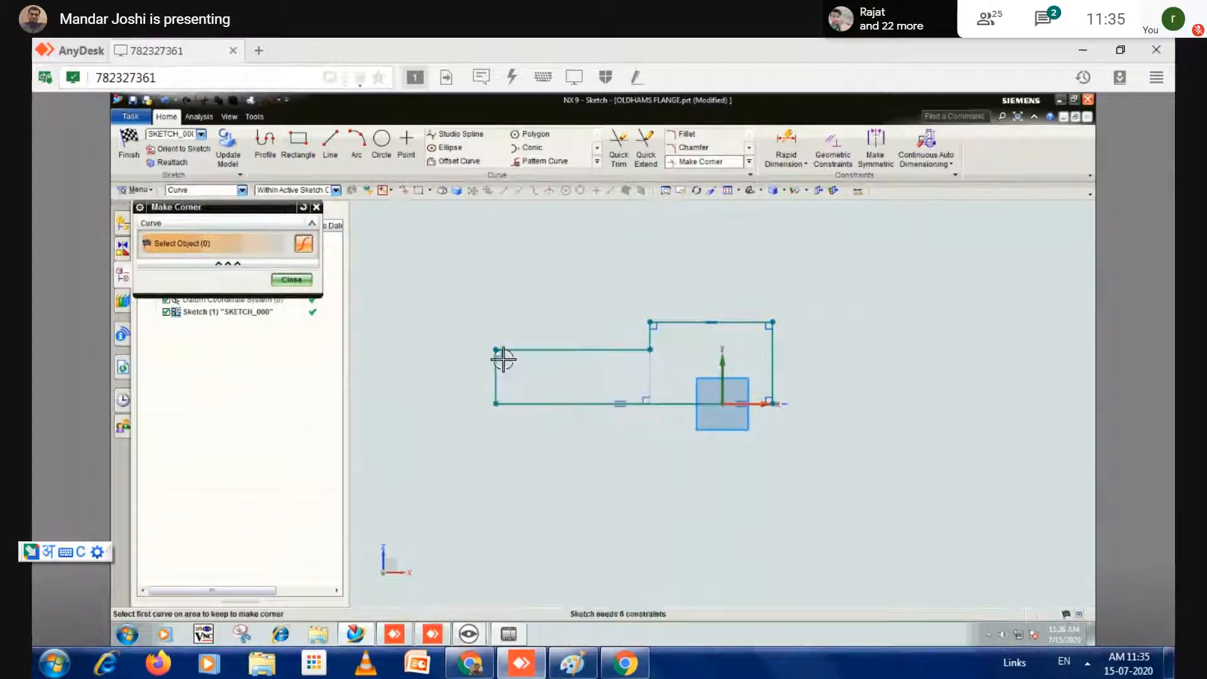
{"action": "left_click", "coordinate": [298, 281]}
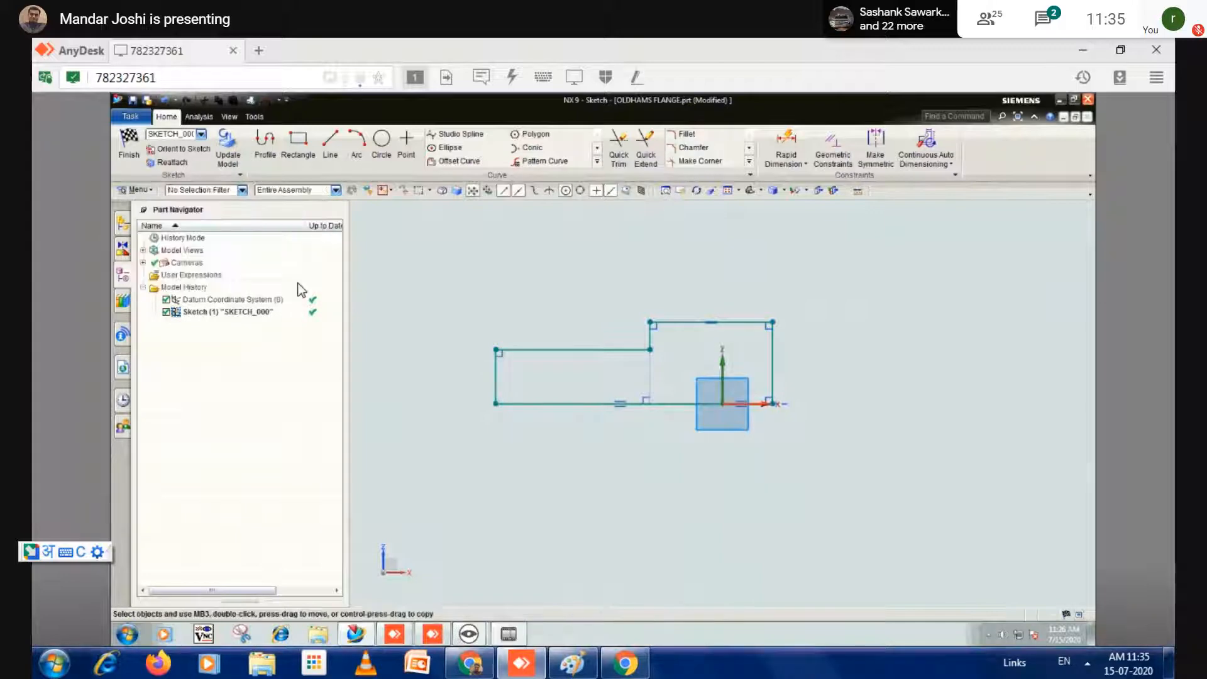
- Consult the flange drawing in the browser and add horizontal dimensions for the profile's overall length and the larger section's width
{"action": "left_click", "coordinate": [470, 666]}
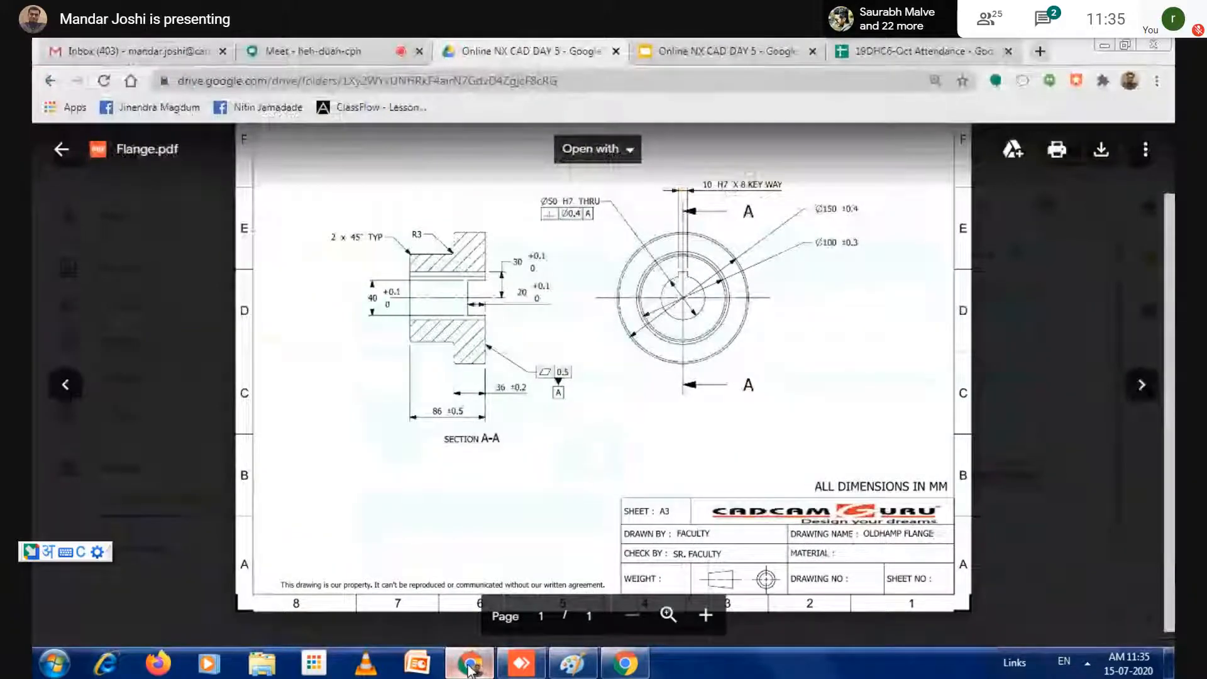
{"action": "left_click", "coordinate": [470, 666]}
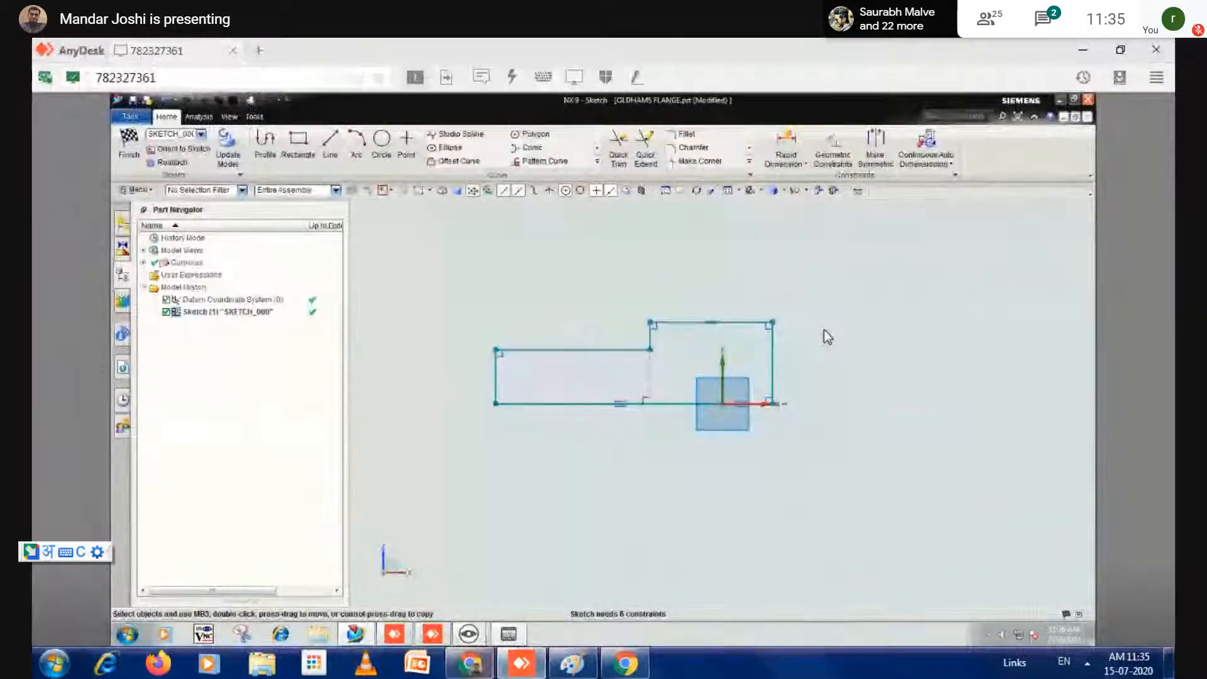
{"action": "left_click", "coordinate": [786, 165]}
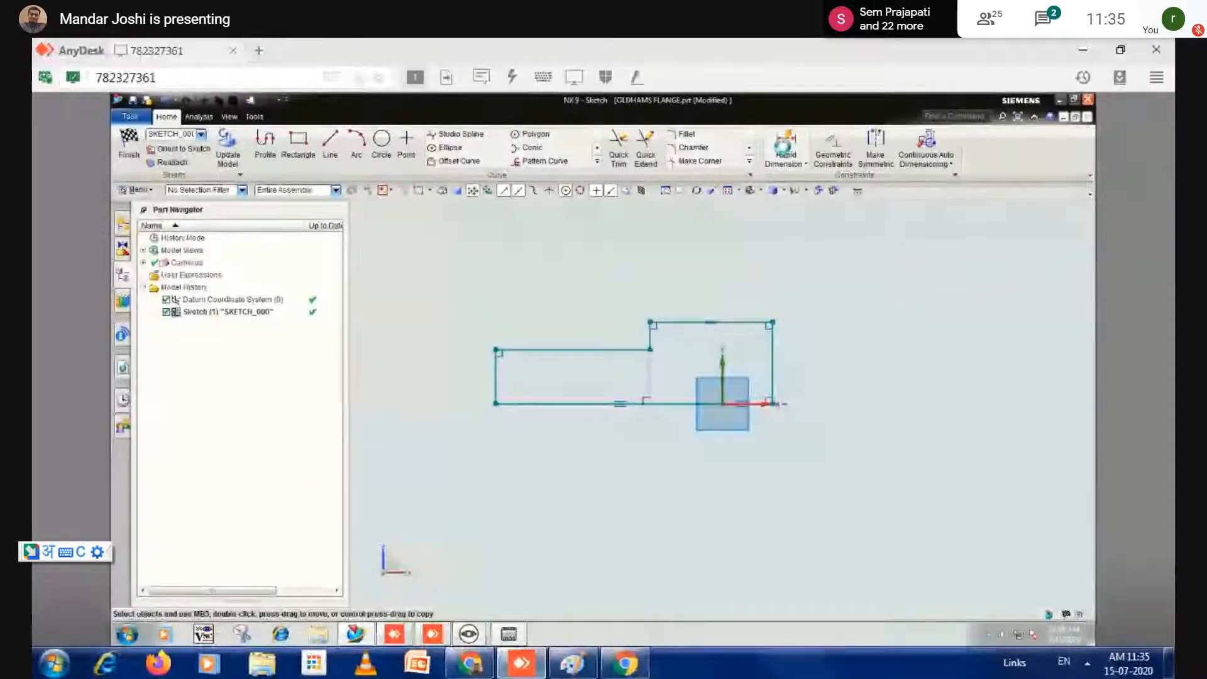
{"action": "left_click", "coordinate": [462, 666]}
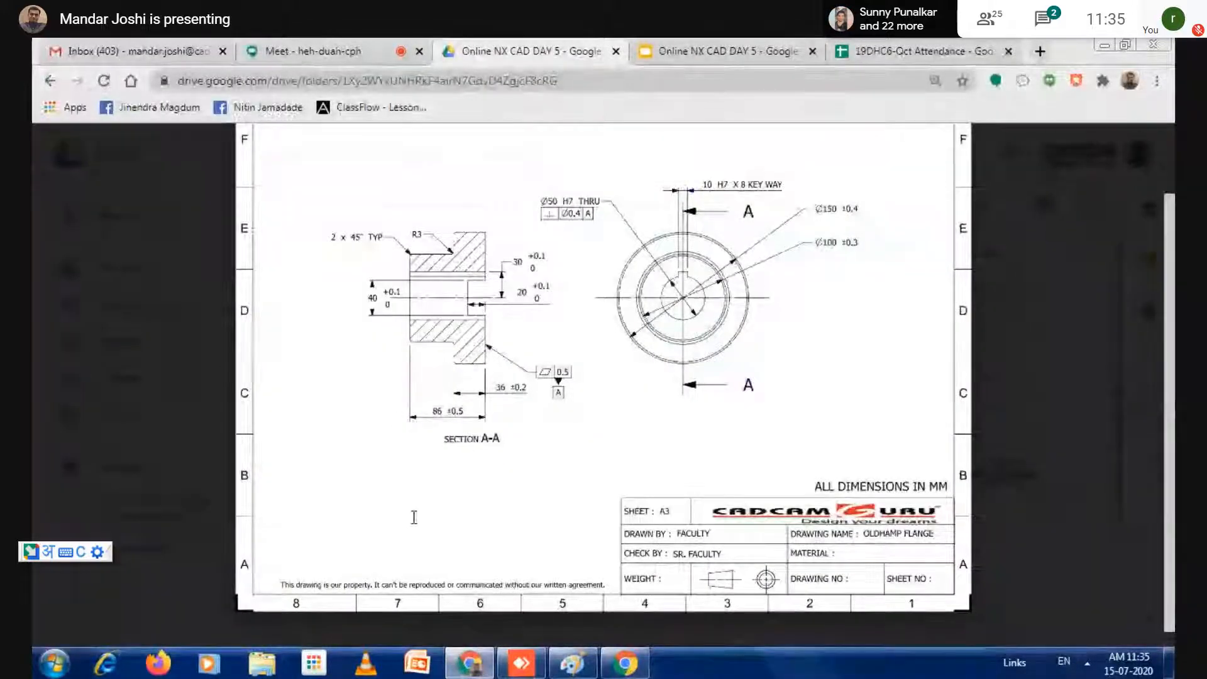
{"action": "left_click", "coordinate": [1105, 45]}
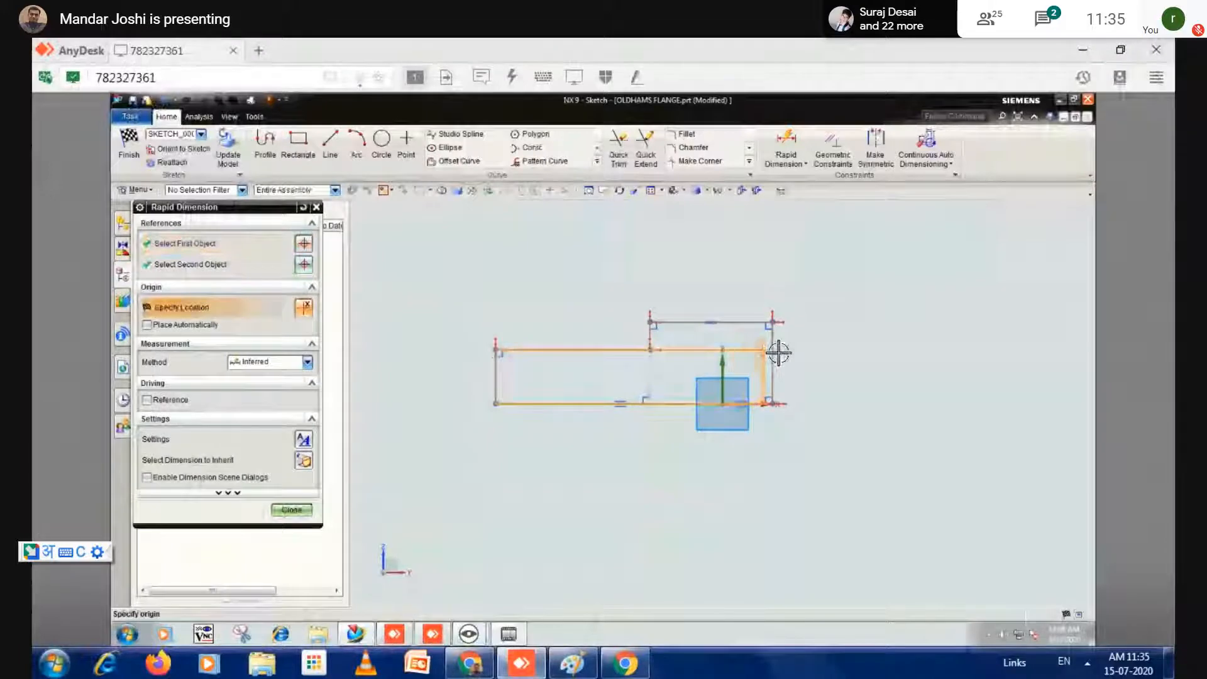
{"action": "left_click", "coordinate": [772, 353]}
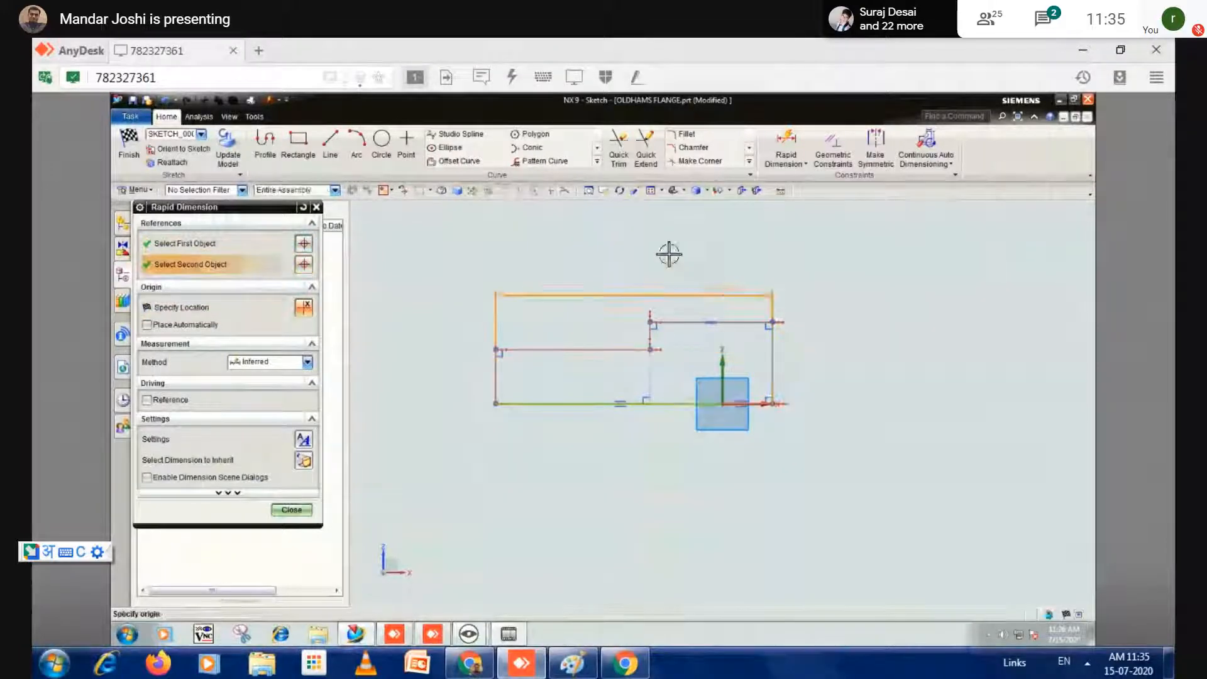
{"action": "left_click", "coordinate": [566, 289]}
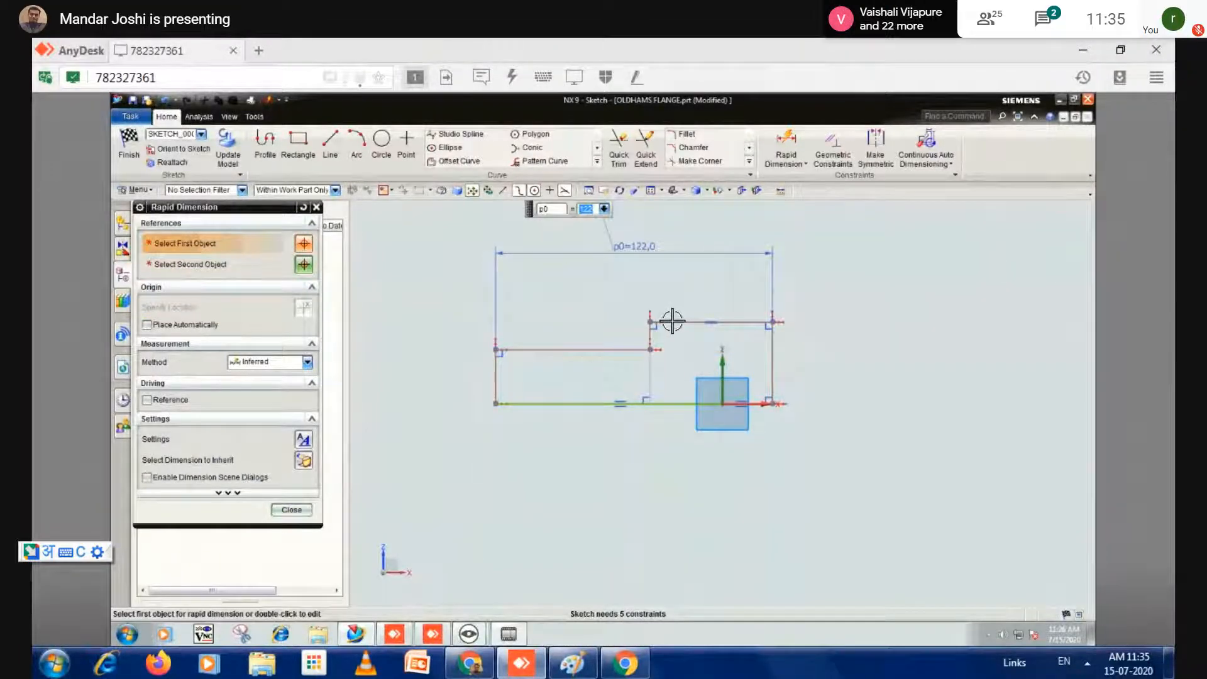
{"action": "left_click", "coordinate": [678, 322]}
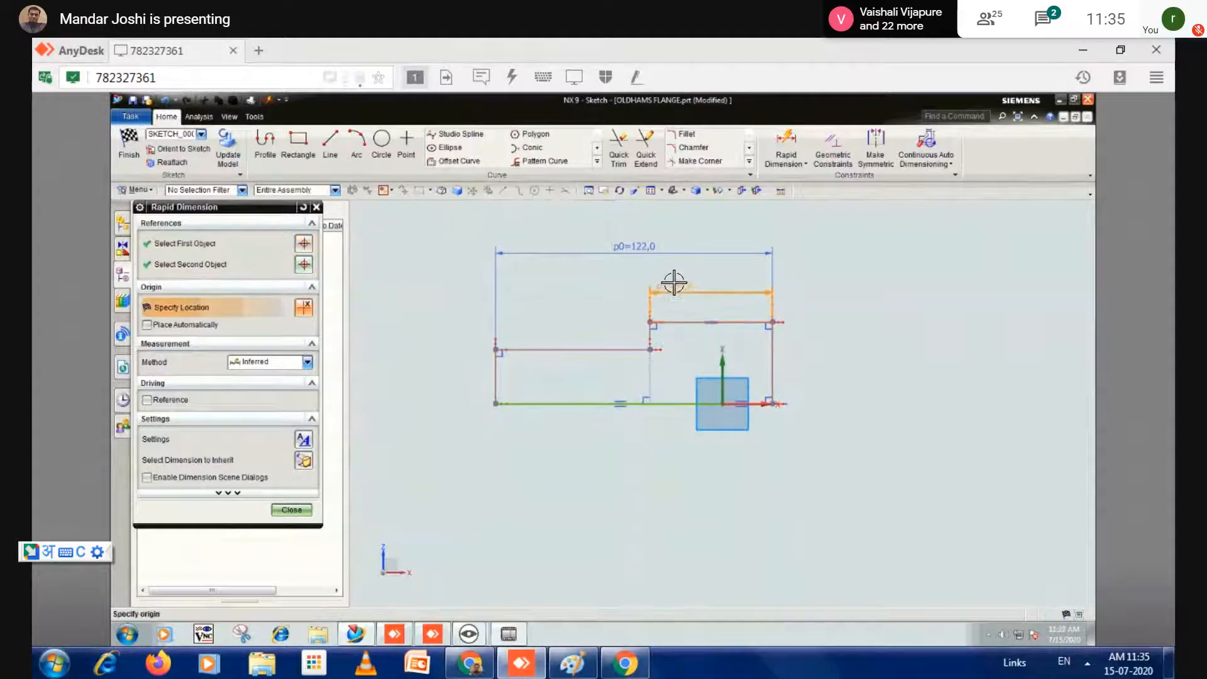
{"action": "left_click", "coordinate": [673, 282]}
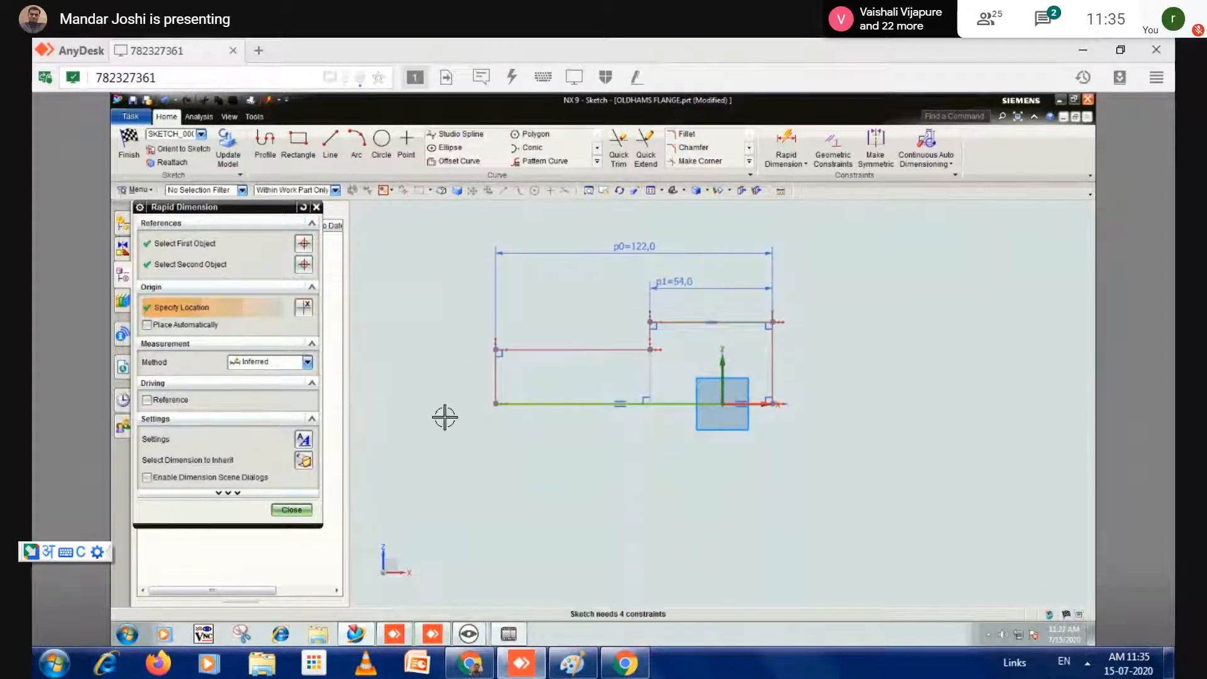
{"action": "left_click", "coordinate": [291, 509]}
- Set the profile's overall length dimension to 86 mm
{"action": "double_click", "coordinate": [635, 247]}
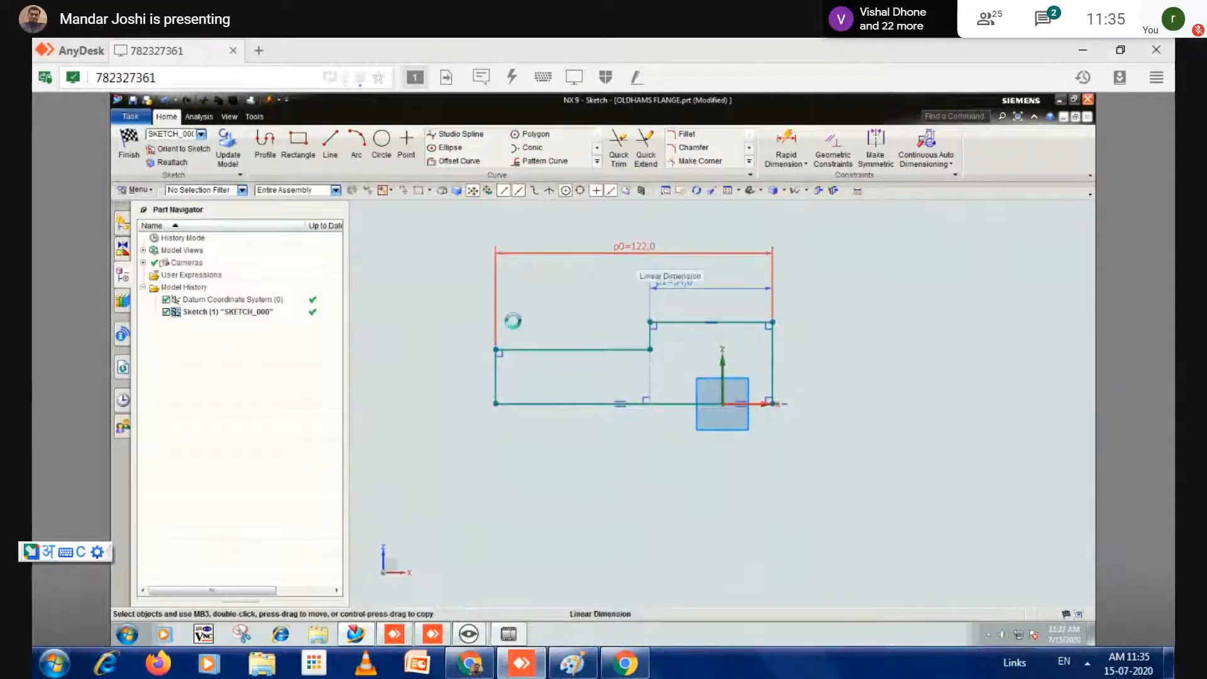
{"action": "type", "text": "86"}
{"action": "key", "text": "Return"}
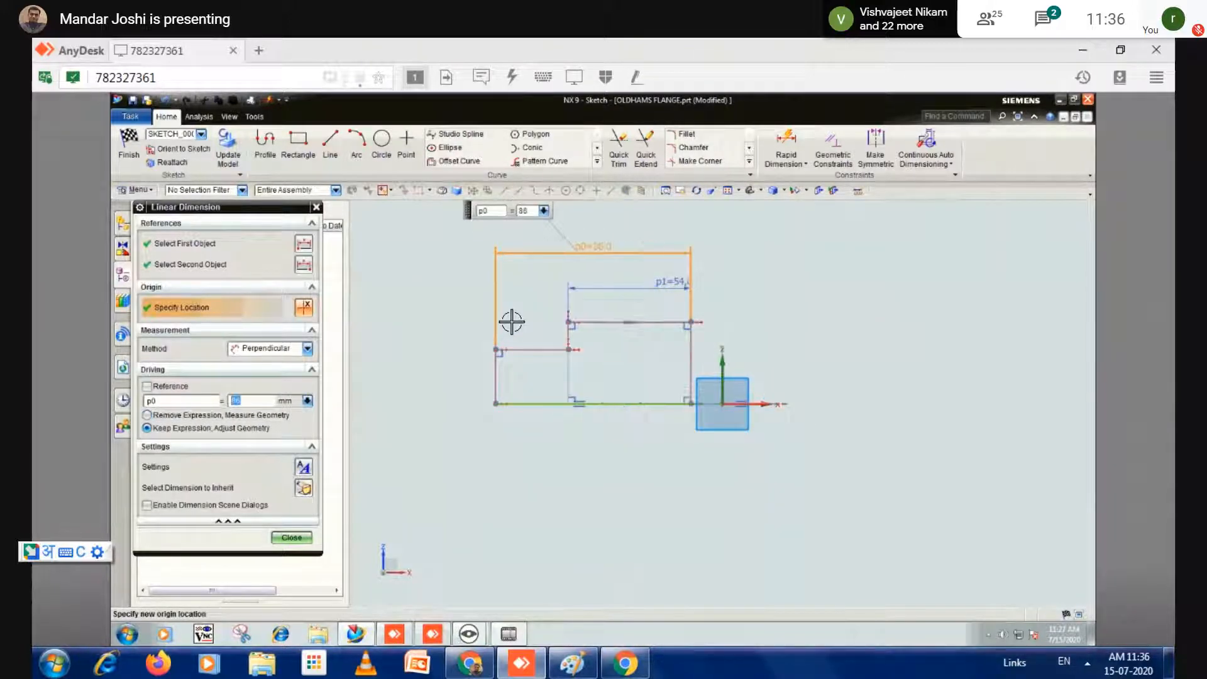
{"action": "left_click", "coordinate": [283, 538]}
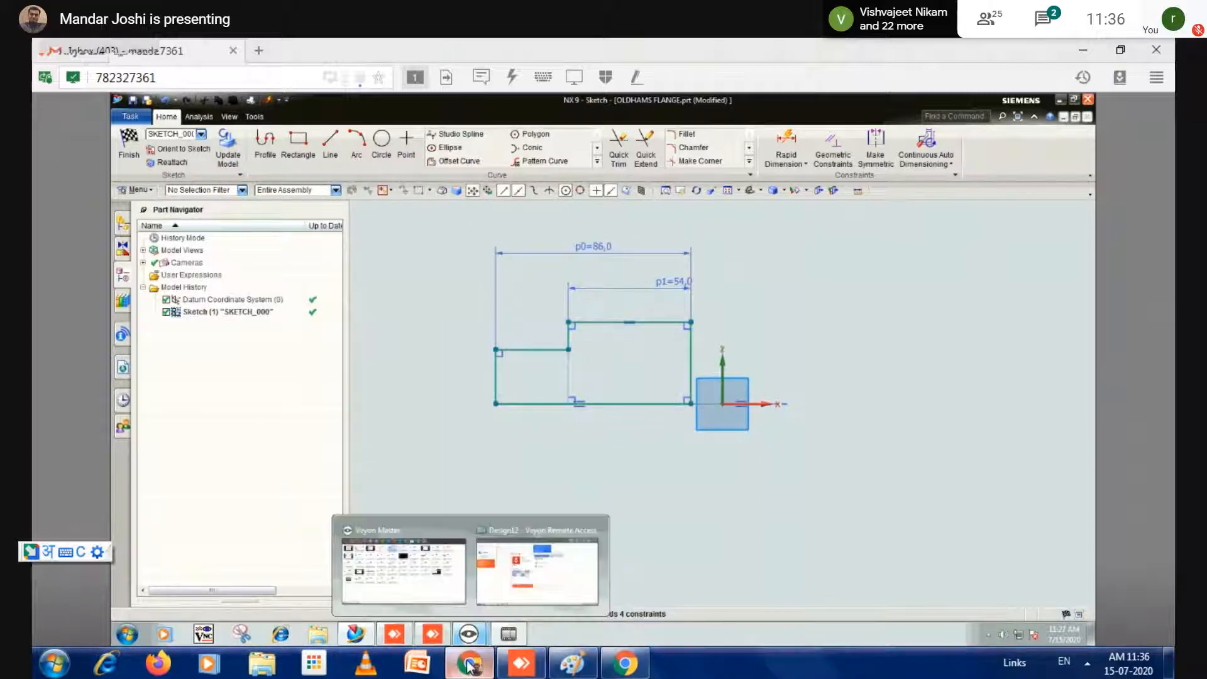
- Check the flange drawing in the browser and set the larger section's width to 36 mm
{"action": "left_click", "coordinate": [470, 665]}
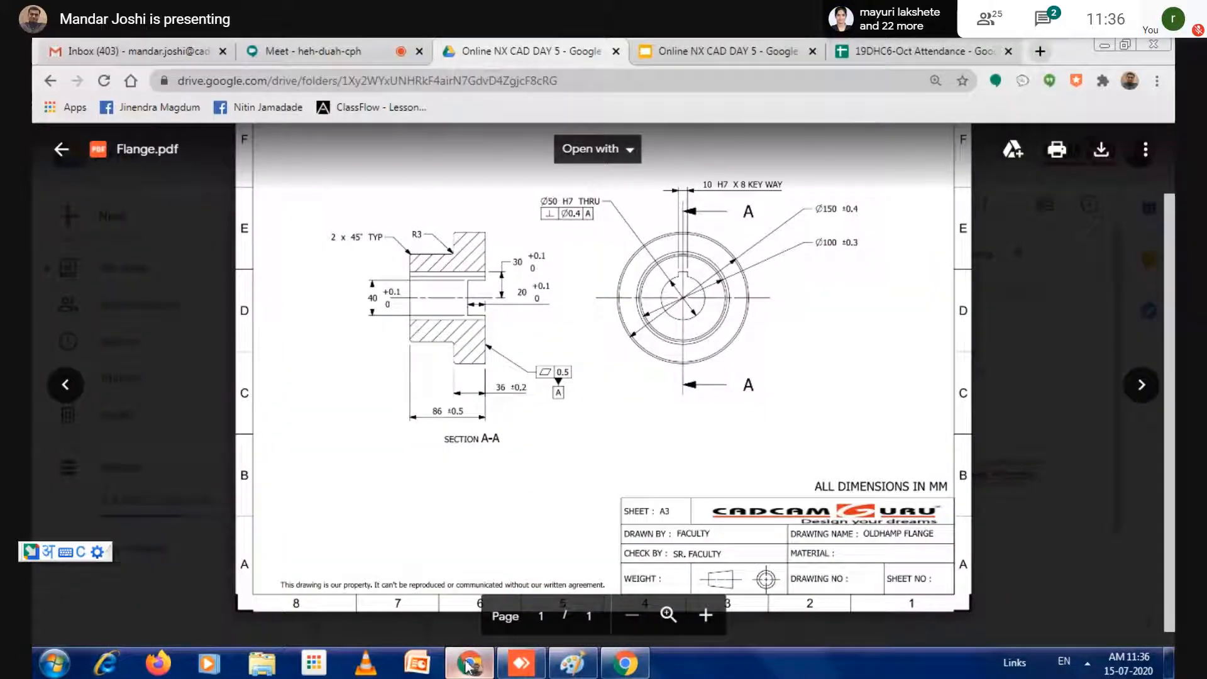
{"action": "left_click", "coordinate": [1104, 46]}
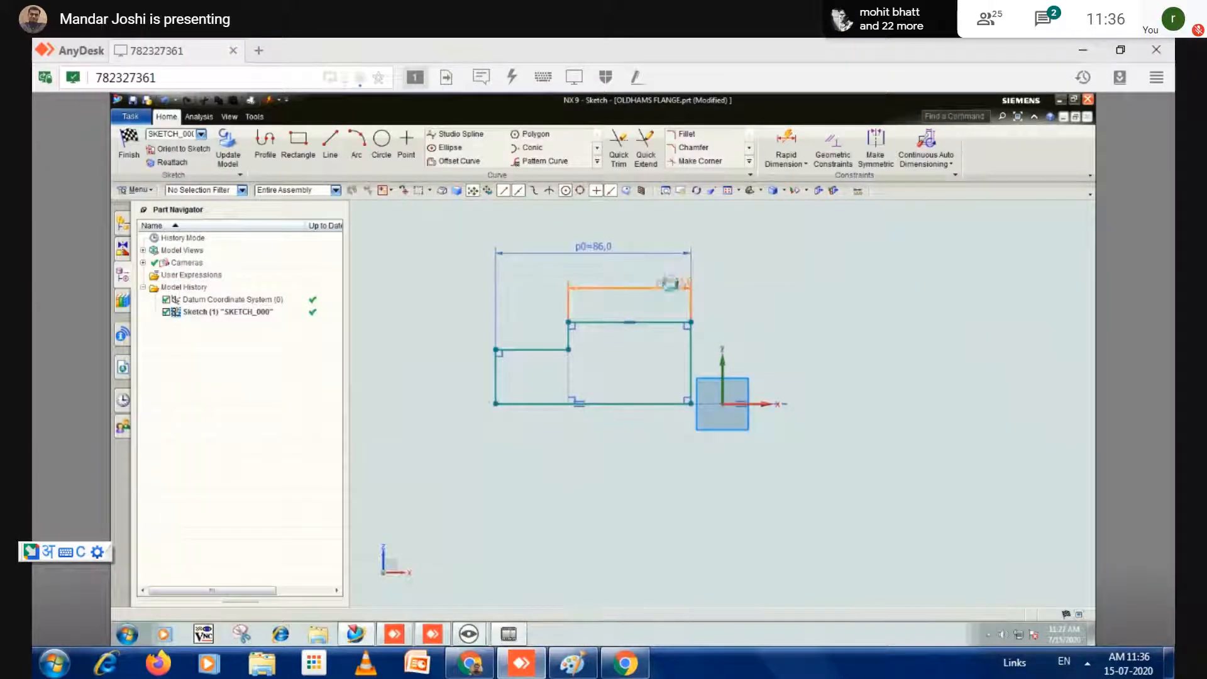
{"action": "left_click", "coordinate": [669, 287]}
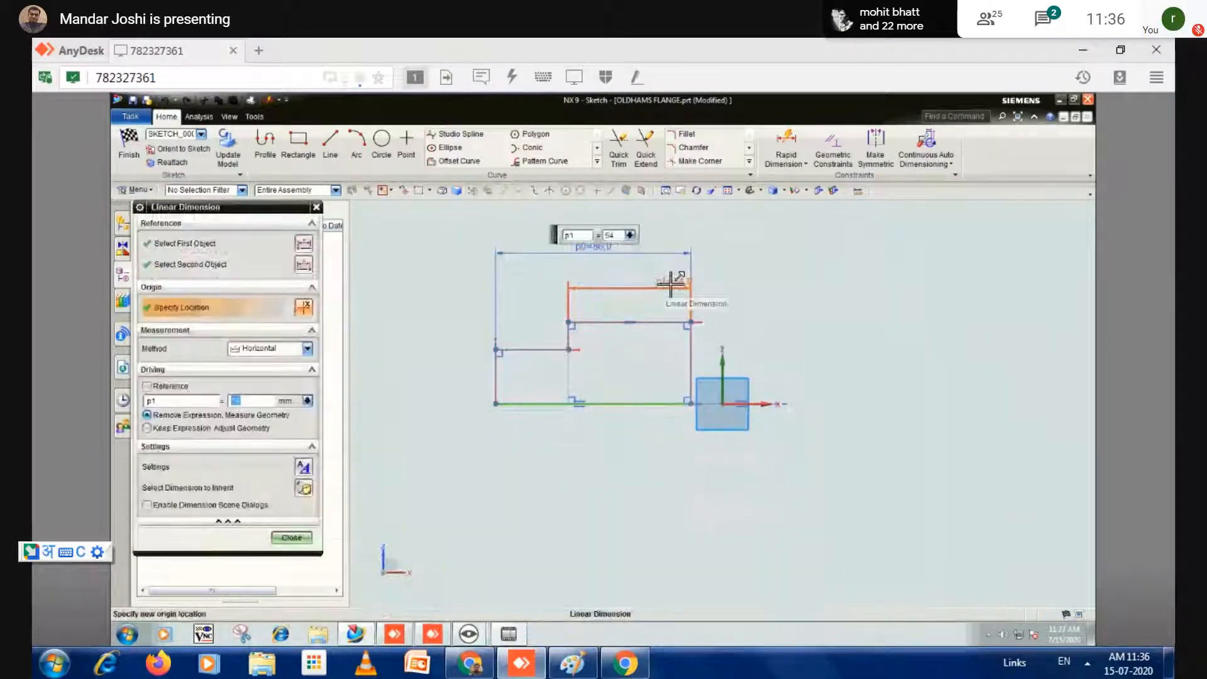
{"action": "type", "text": "36"}
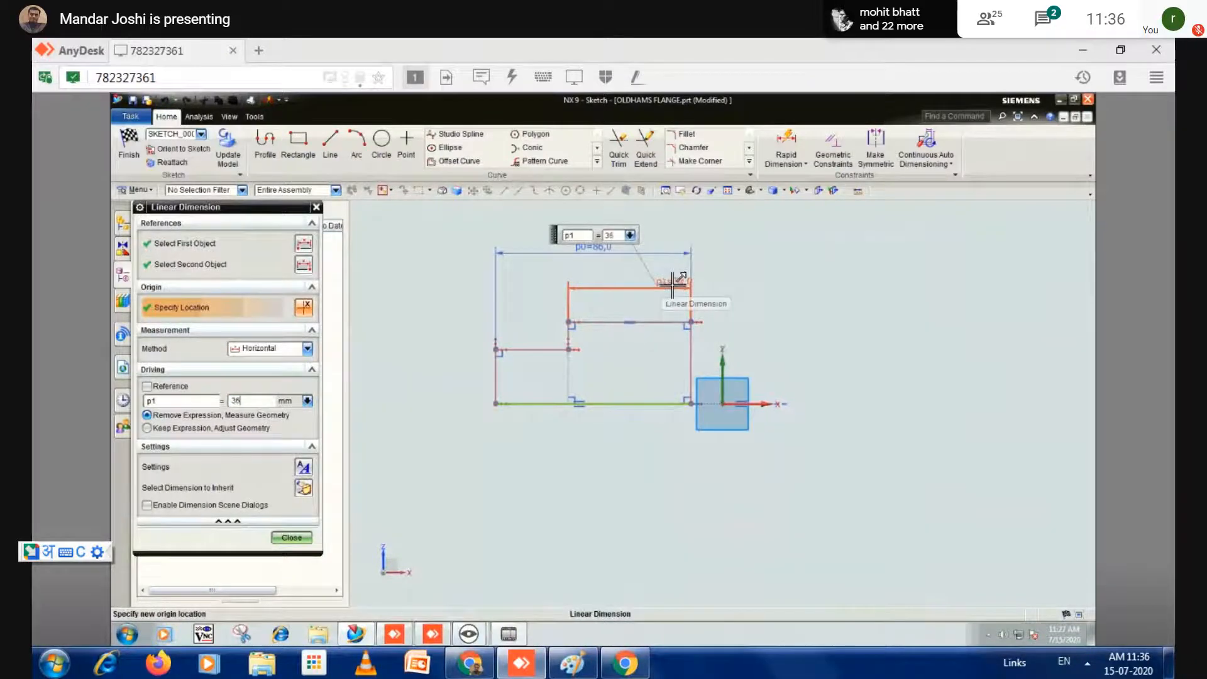
{"action": "key", "text": "Return"}
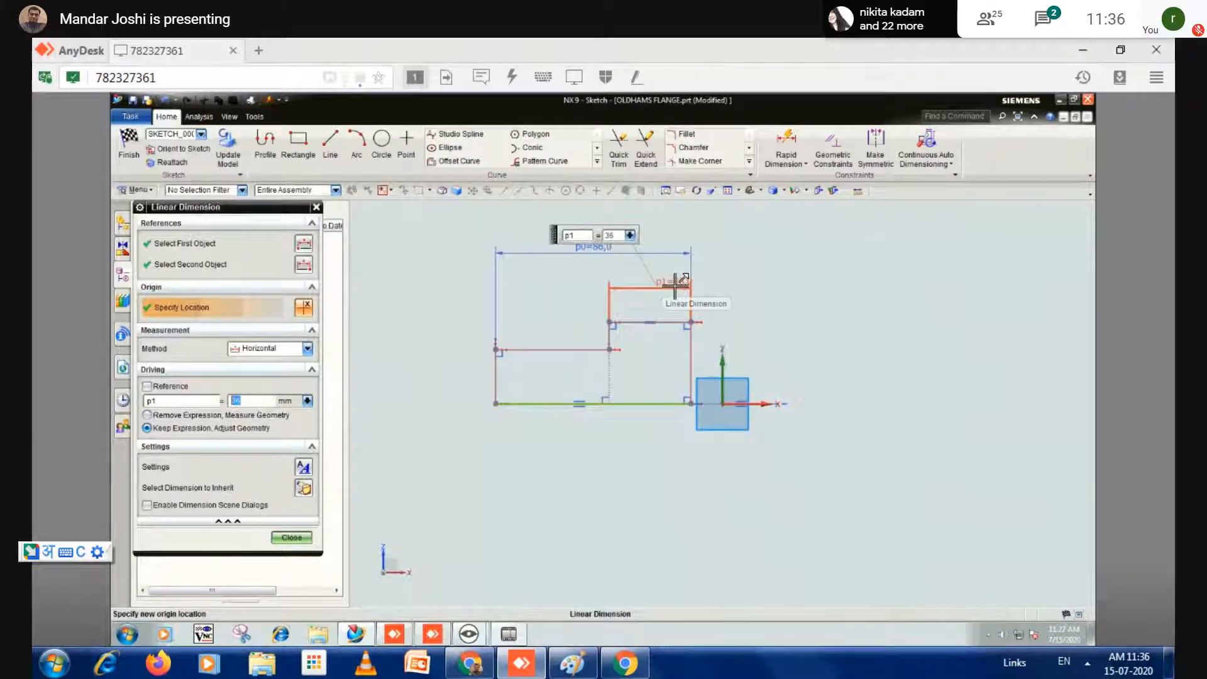
{"action": "left_click", "coordinate": [293, 539]}
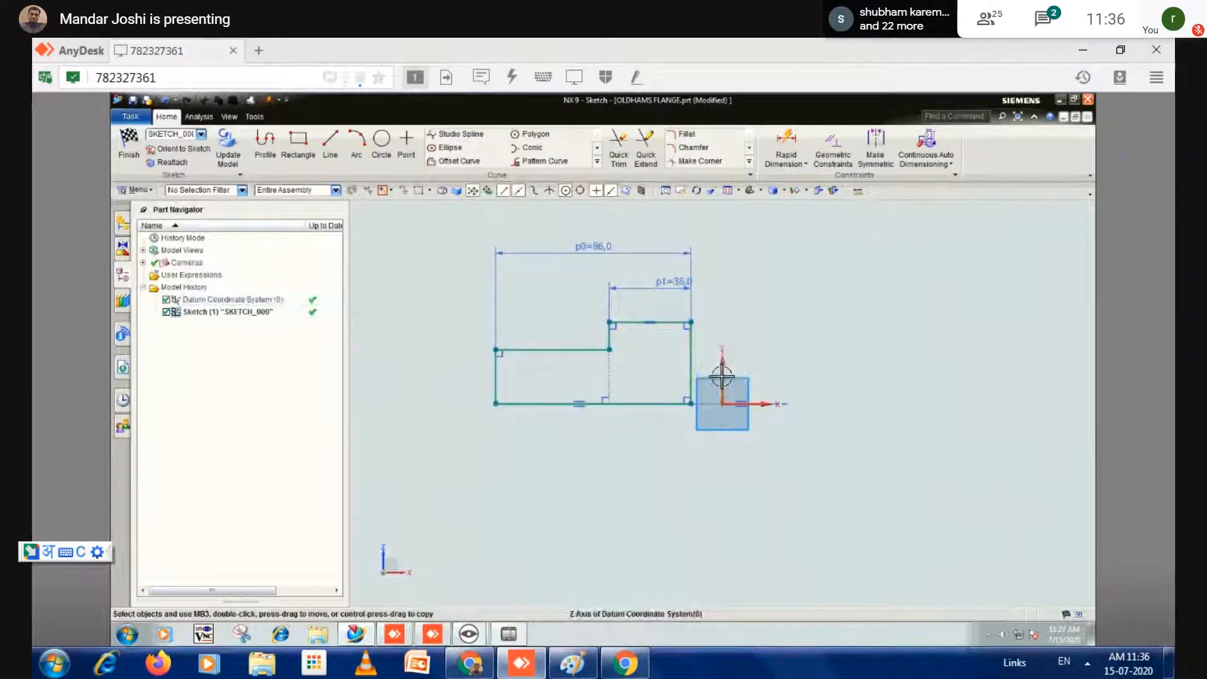
- Make the larger section's outer vertical line collinear with the Z axis of the datum coordinate system
{"action": "left_click", "coordinate": [834, 151]}
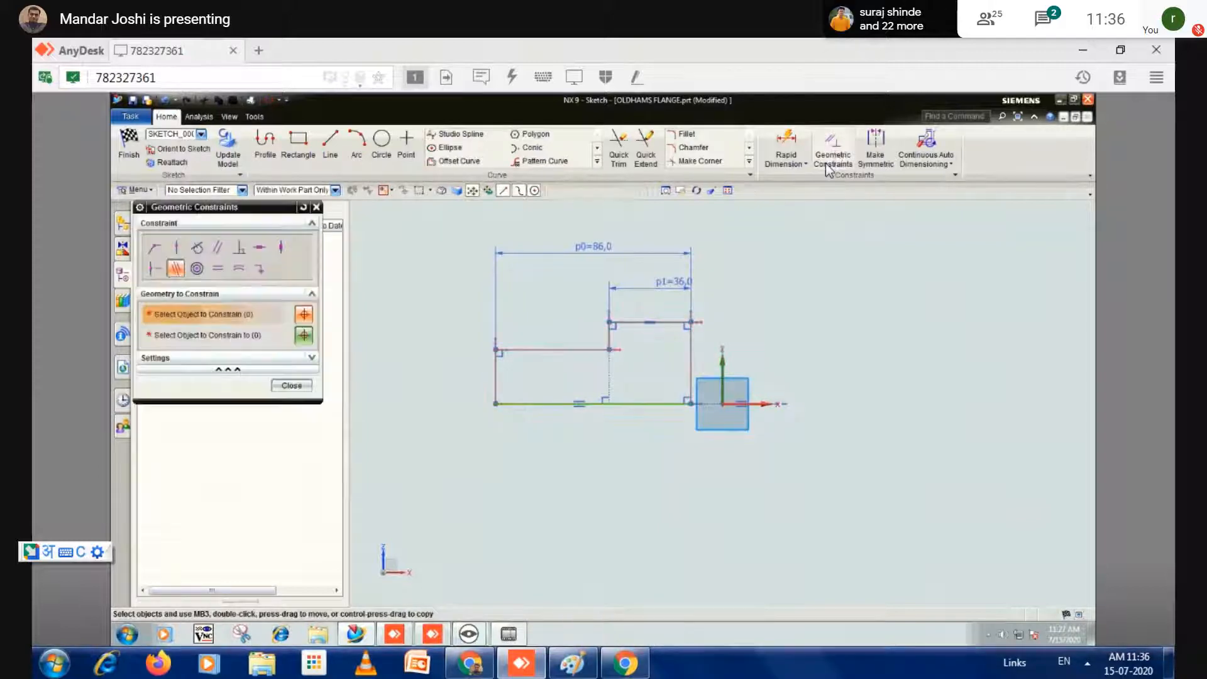
{"action": "left_click", "coordinate": [692, 353]}
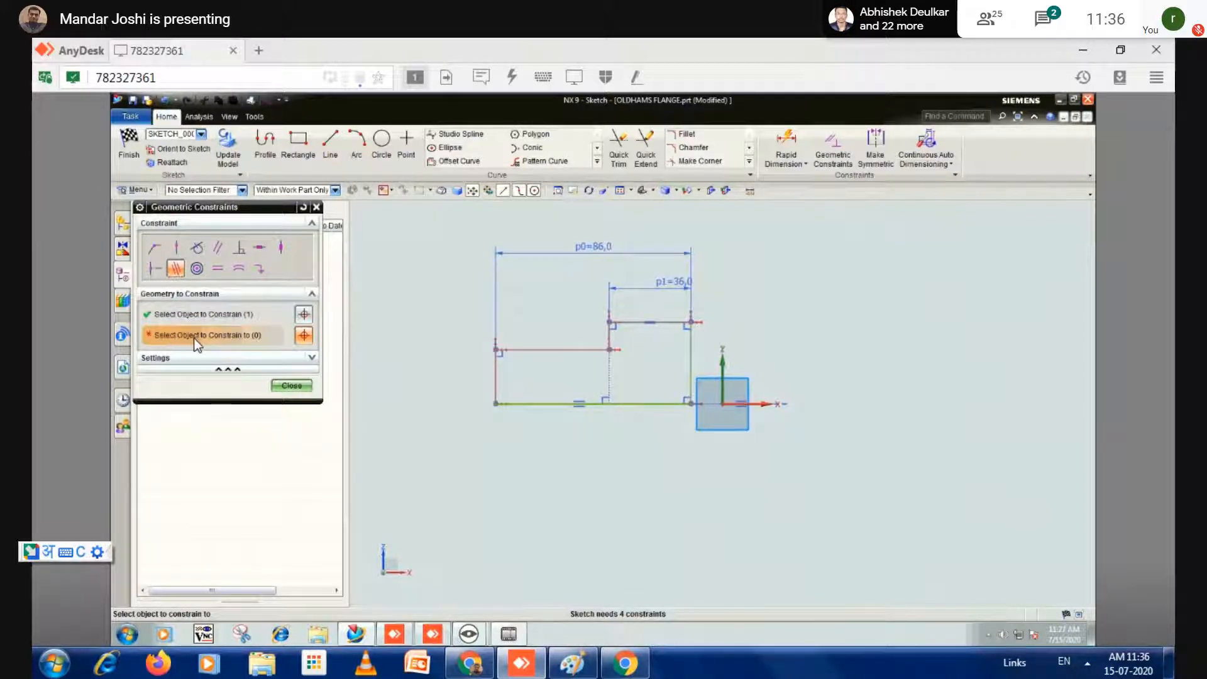
{"action": "left_click", "coordinate": [724, 367]}
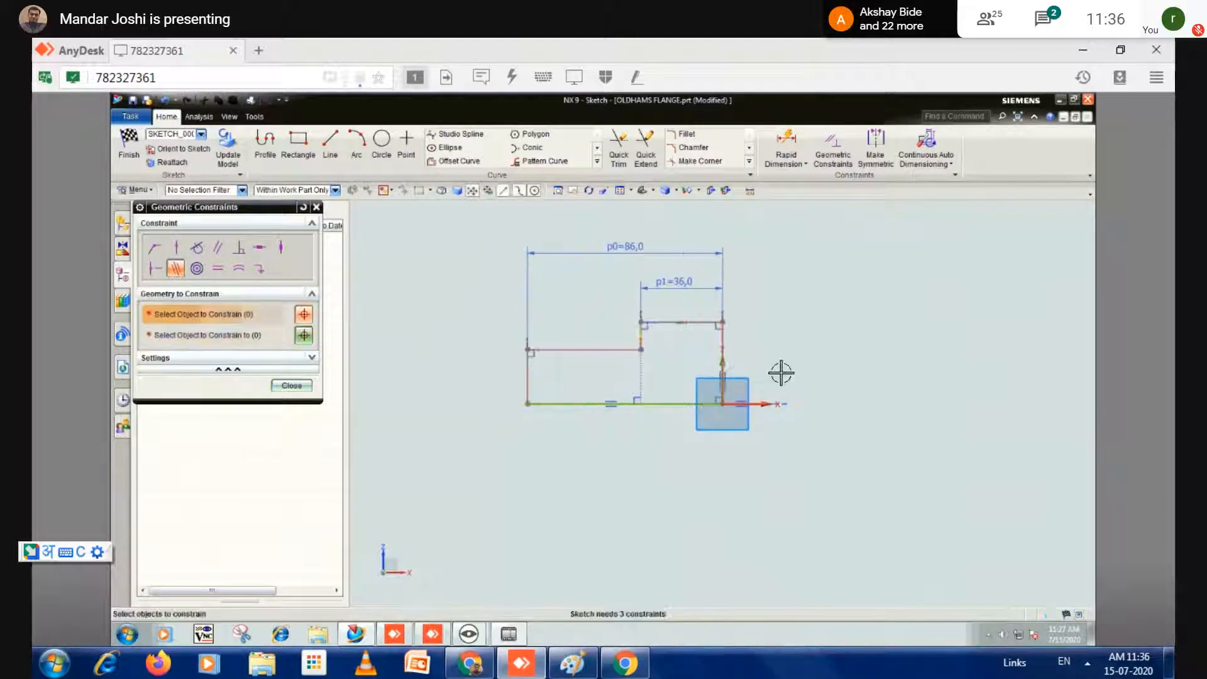
{"action": "left_click", "coordinate": [292, 385]}
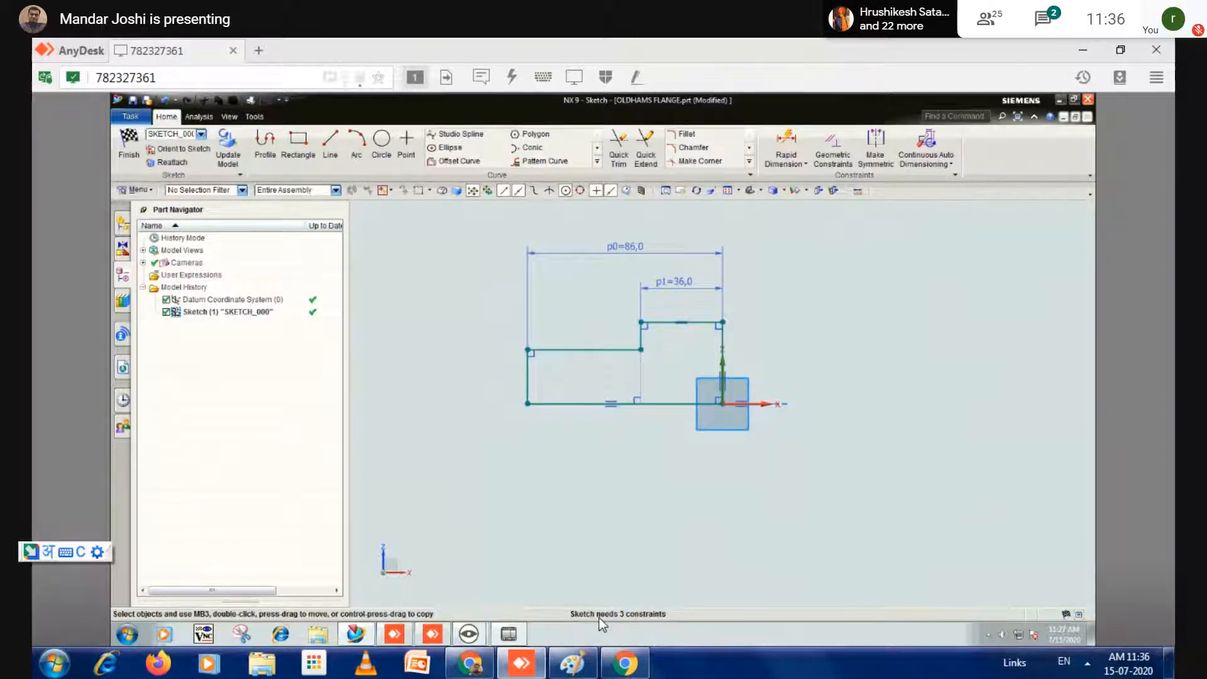
- Check the flange drawing in the browser and add a vertical dimension from the larger section's upper line to the baseline
{"action": "left_click", "coordinate": [472, 670]}
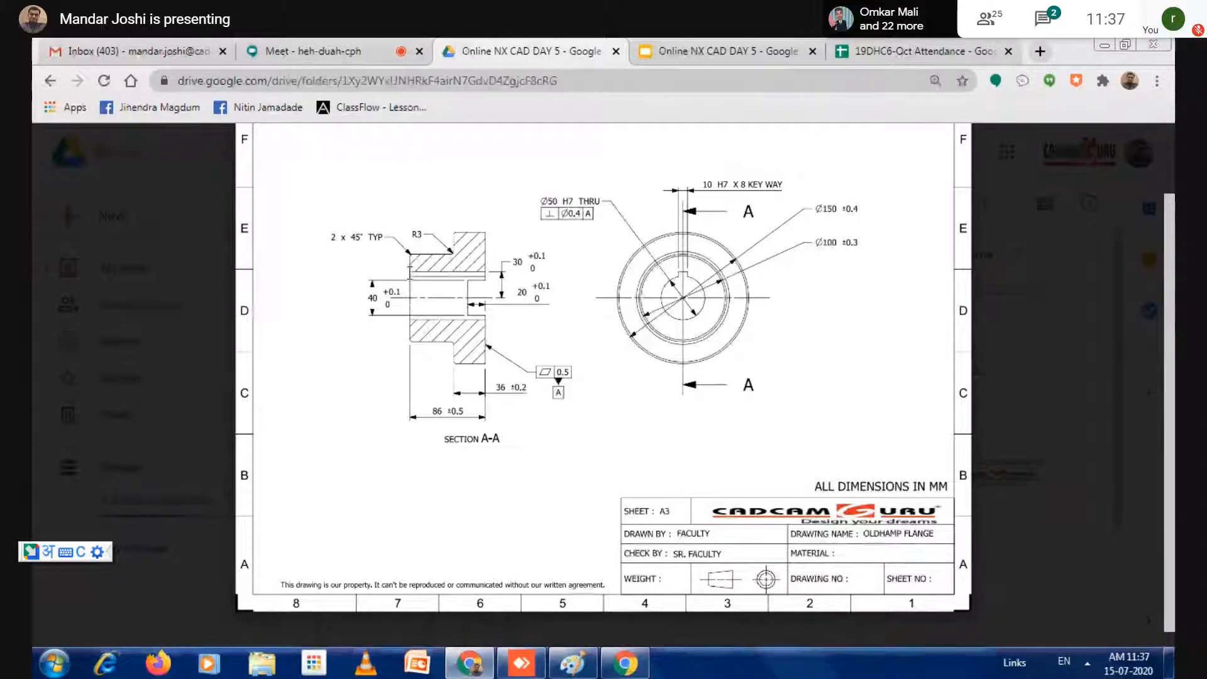
{"action": "left_click", "coordinate": [1107, 46]}
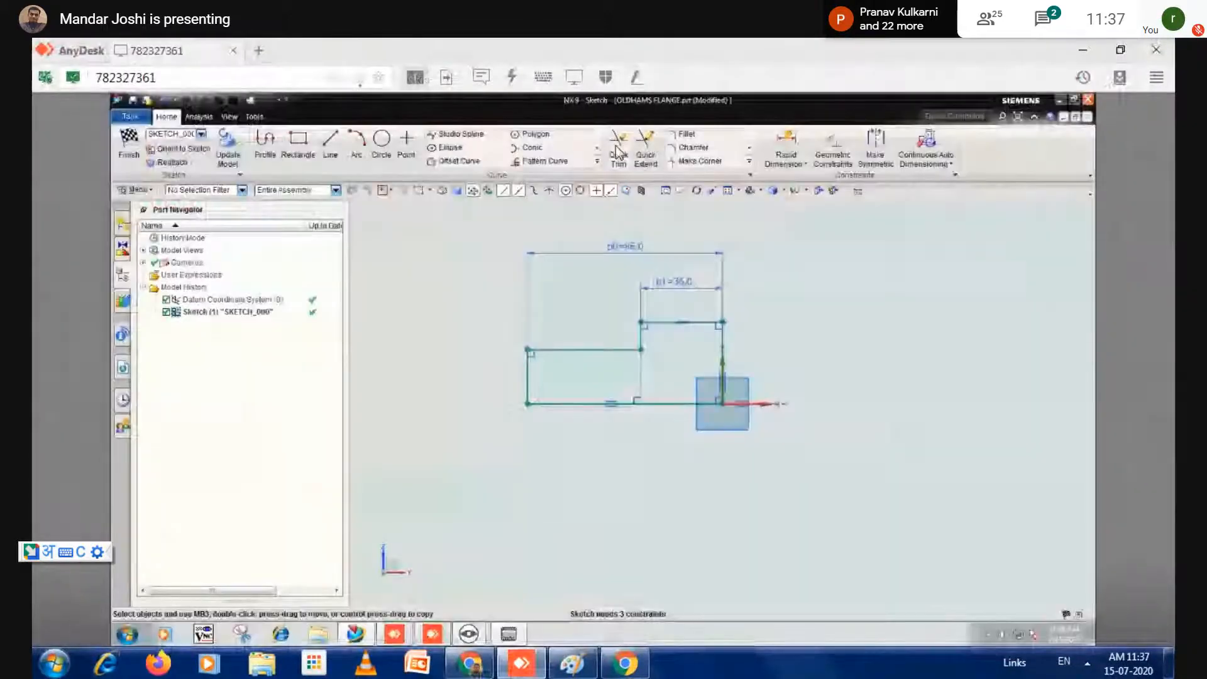
{"action": "left_click", "coordinate": [626, 154]}
{"action": "left_click", "coordinate": [292, 337]}
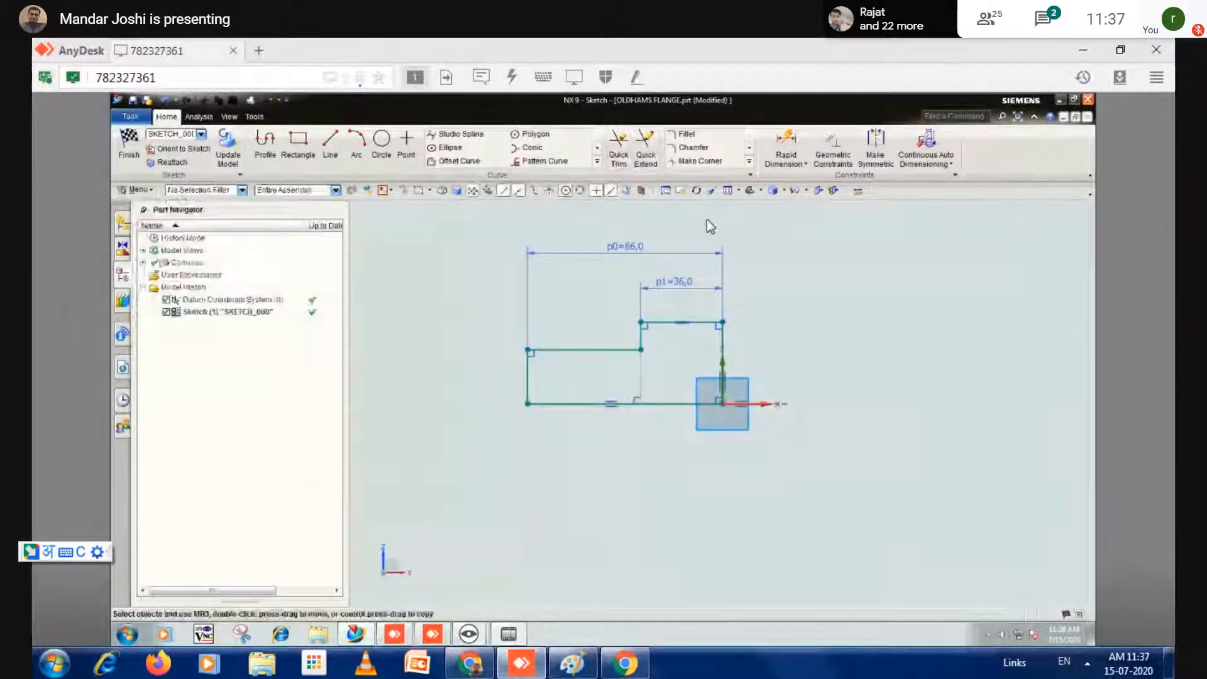
{"action": "left_click", "coordinate": [785, 160]}
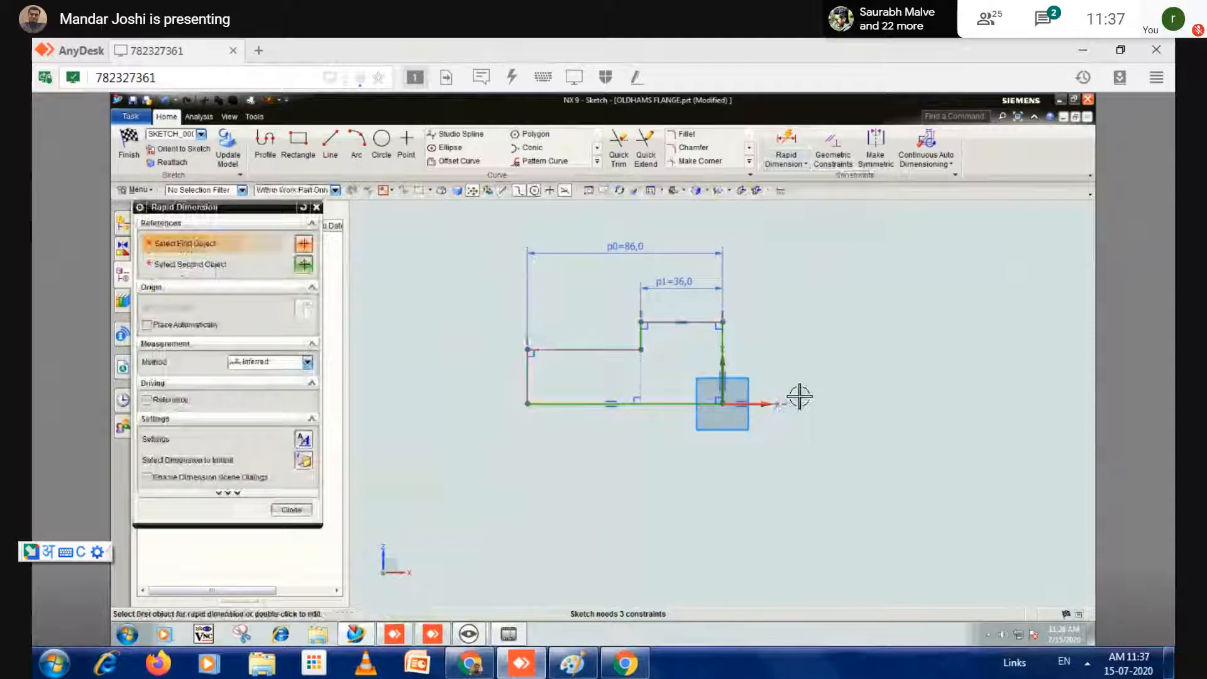
{"action": "left_click", "coordinate": [693, 322]}
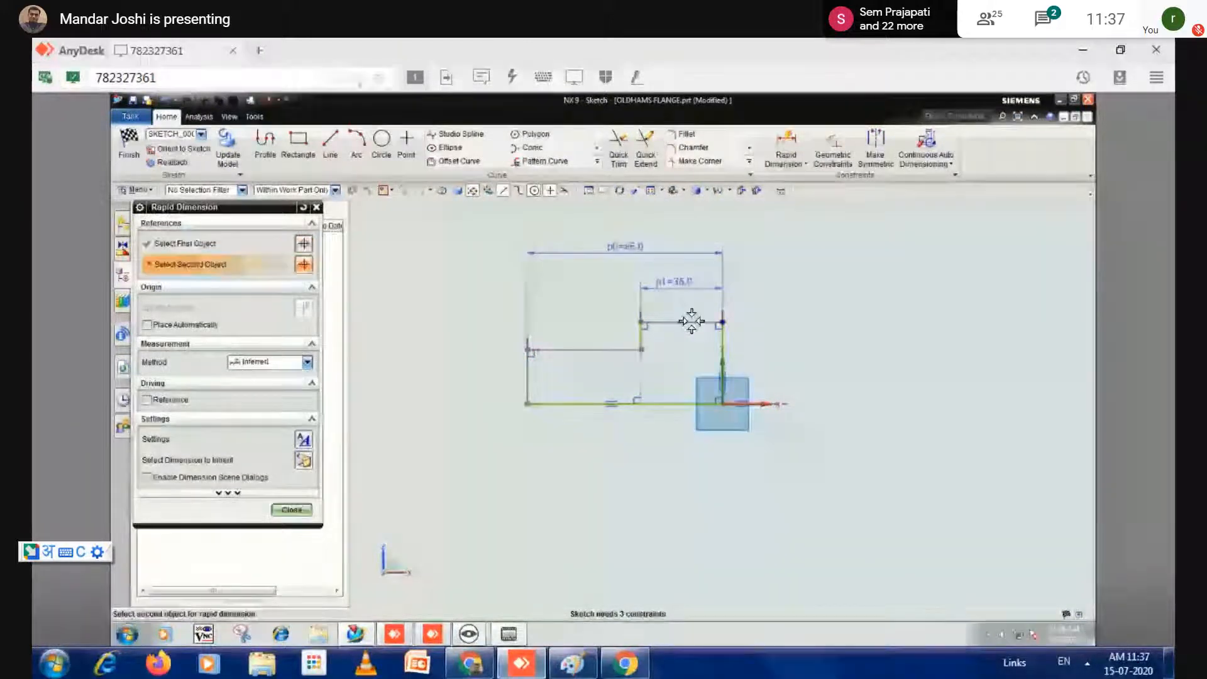
{"action": "left_click", "coordinate": [722, 324]}
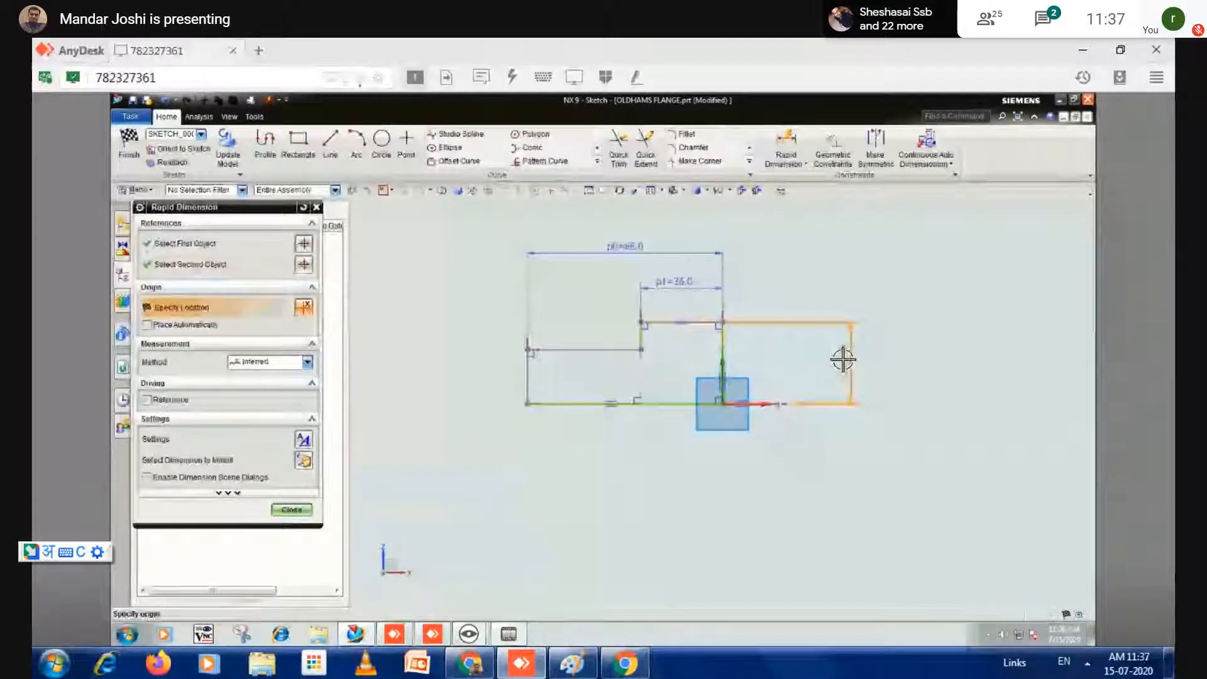
{"action": "left_click", "coordinate": [844, 359]}
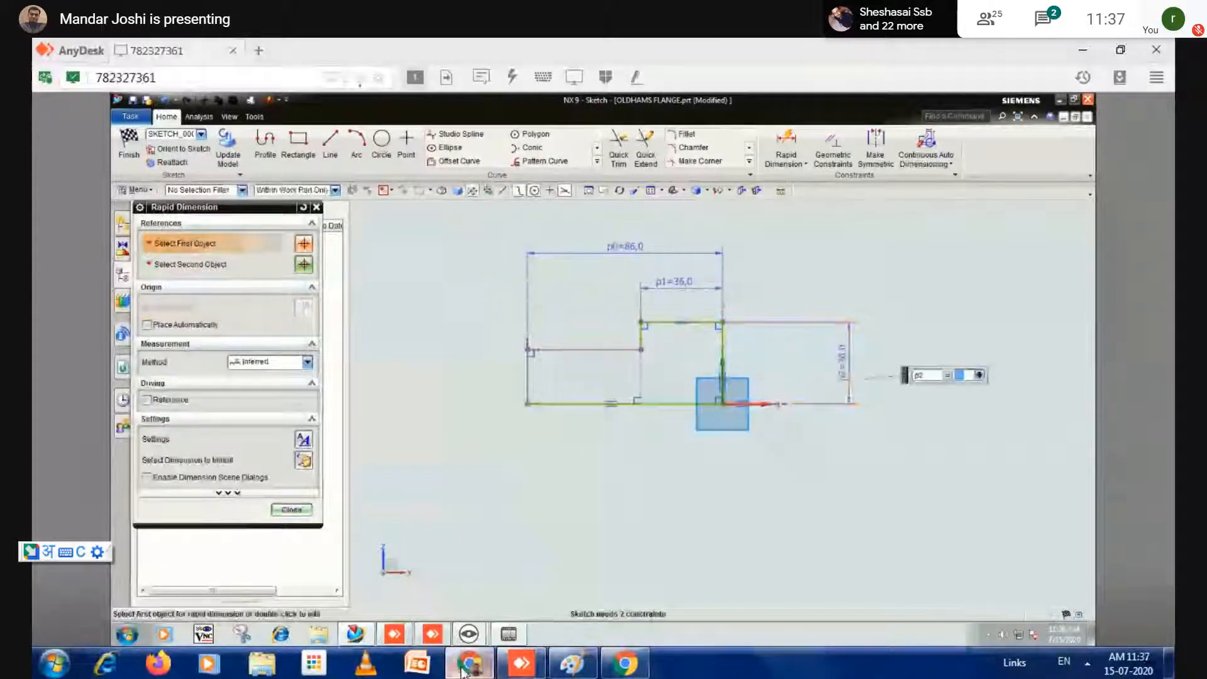
- Consult the flange drawing in the browser and set the larger section's height to 75 mm
{"action": "mouse_move", "coordinate": [466, 671]}
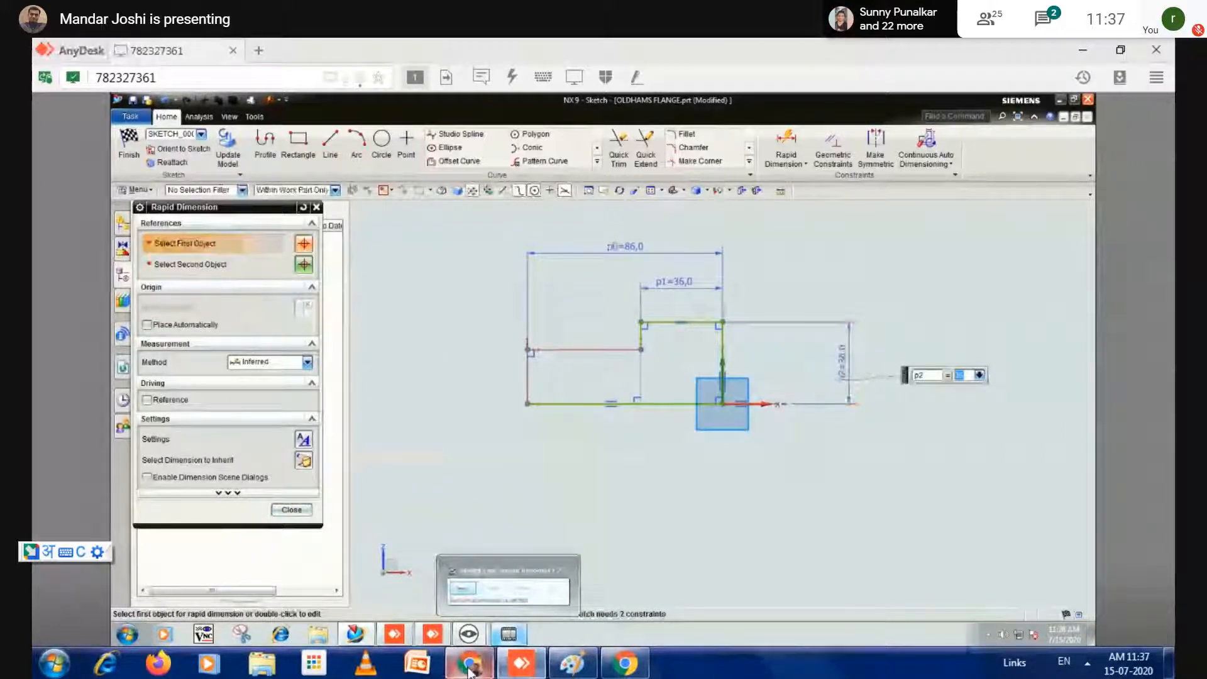
{"action": "left_click", "coordinate": [469, 670]}
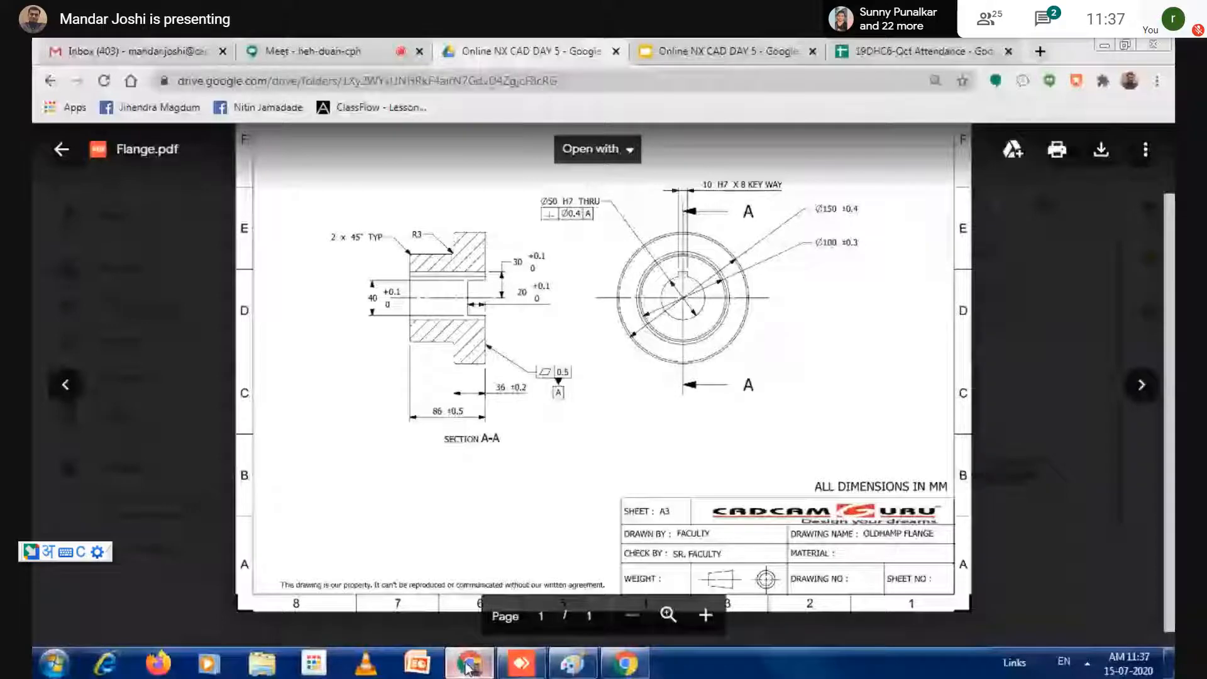
{"action": "mouse_move", "coordinate": [521, 664]}
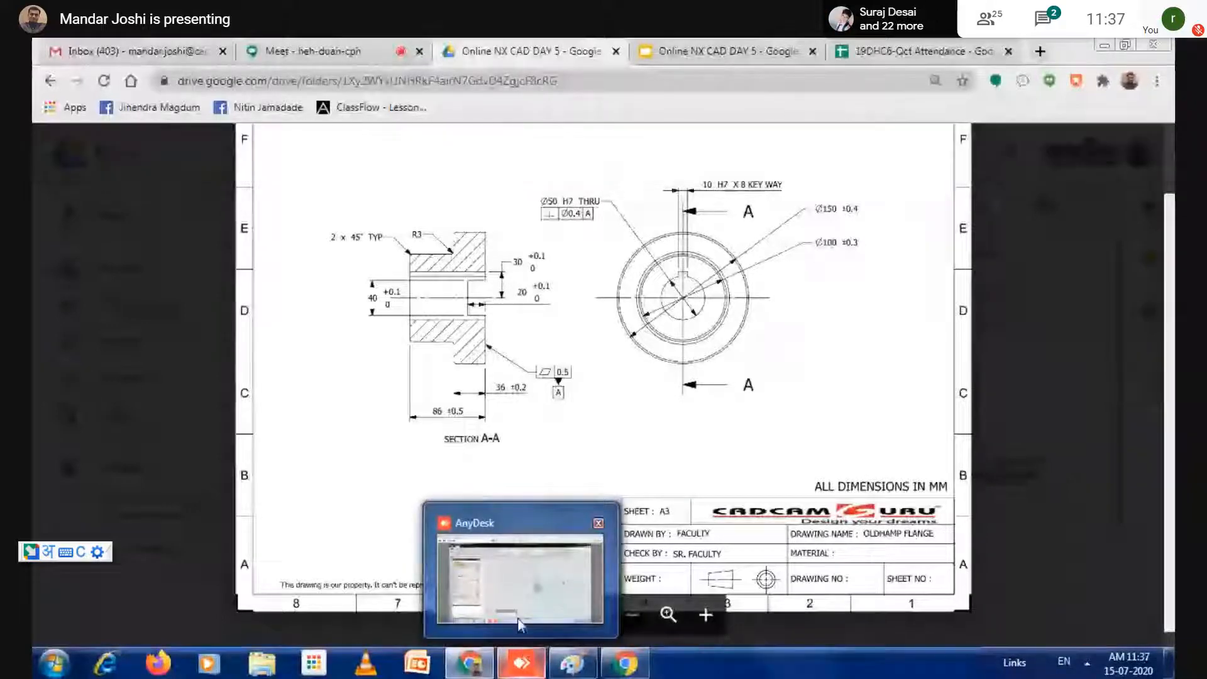
{"action": "left_click", "coordinate": [518, 618]}
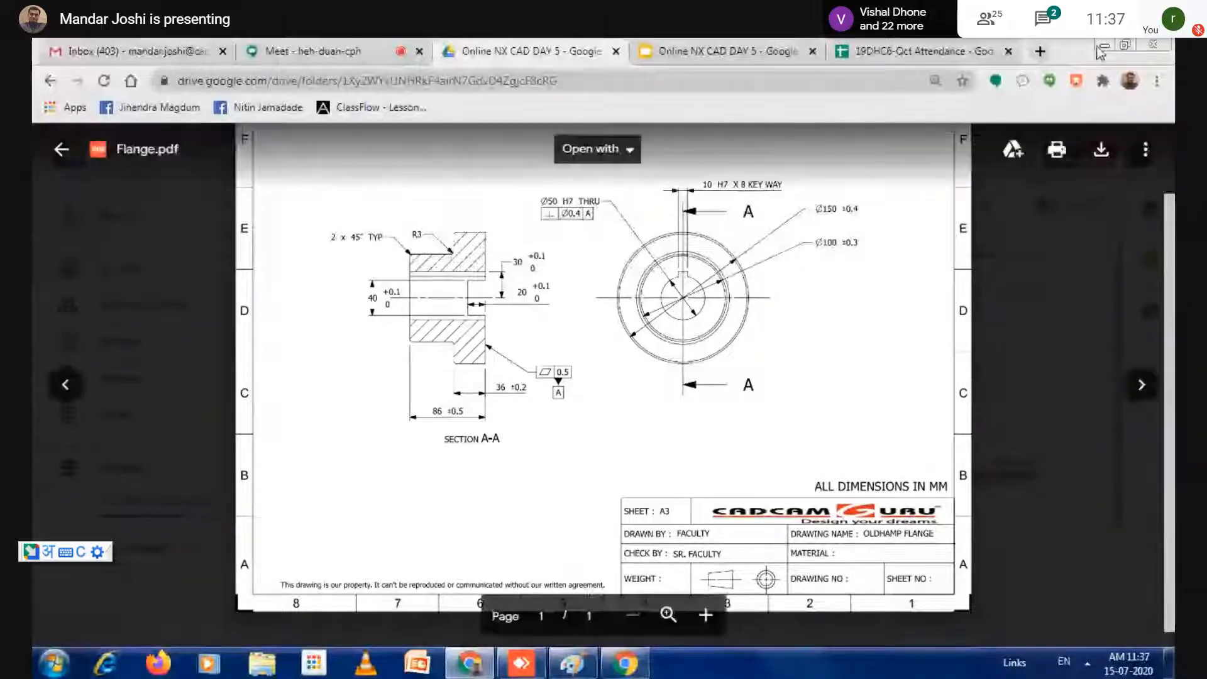
{"action": "left_click", "coordinate": [1103, 48]}
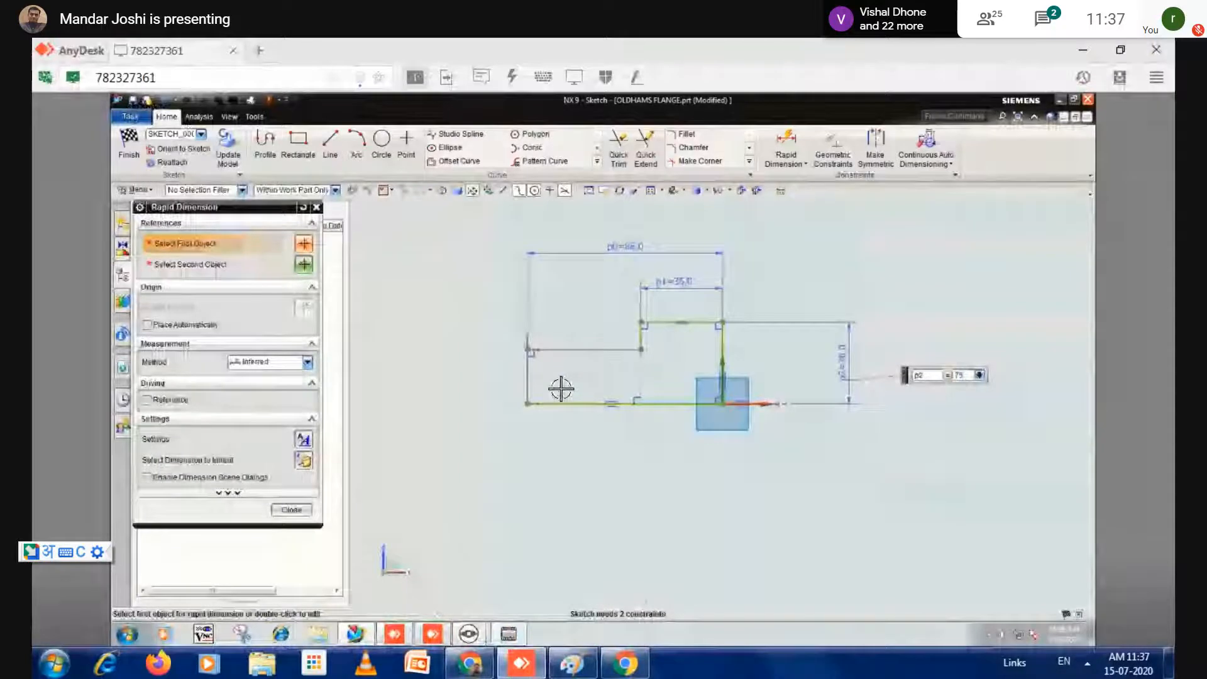
{"action": "key", "text": "Return"}
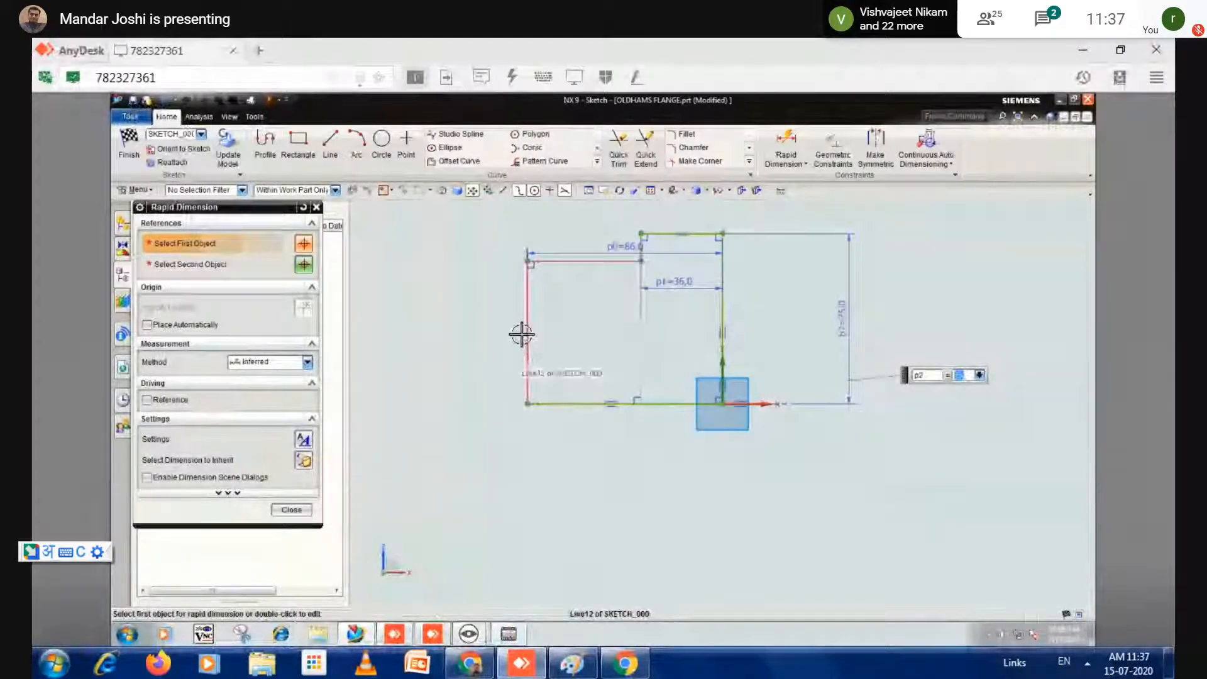
- Dimension the smaller section's height on its outer side and set it to 50 mm
{"action": "left_click", "coordinate": [410, 347]}
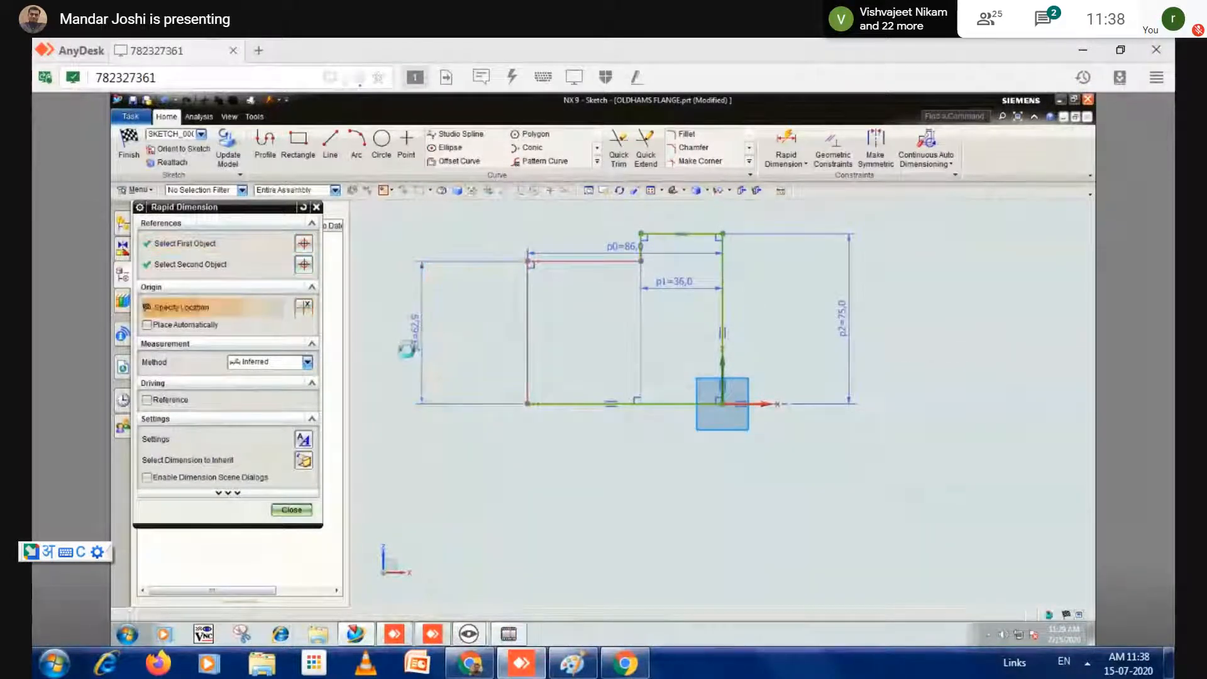
{"action": "type", "text": "50"}
{"action": "key", "text": "Return"}
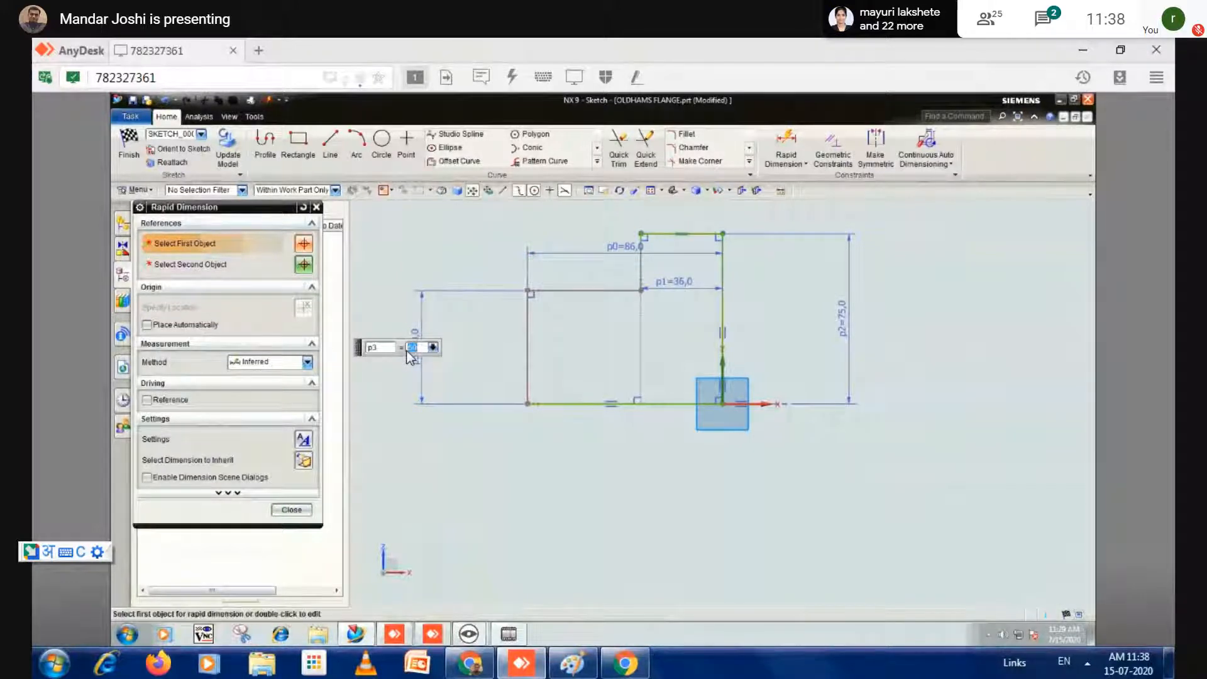
{"action": "left_click", "coordinate": [291, 513]}
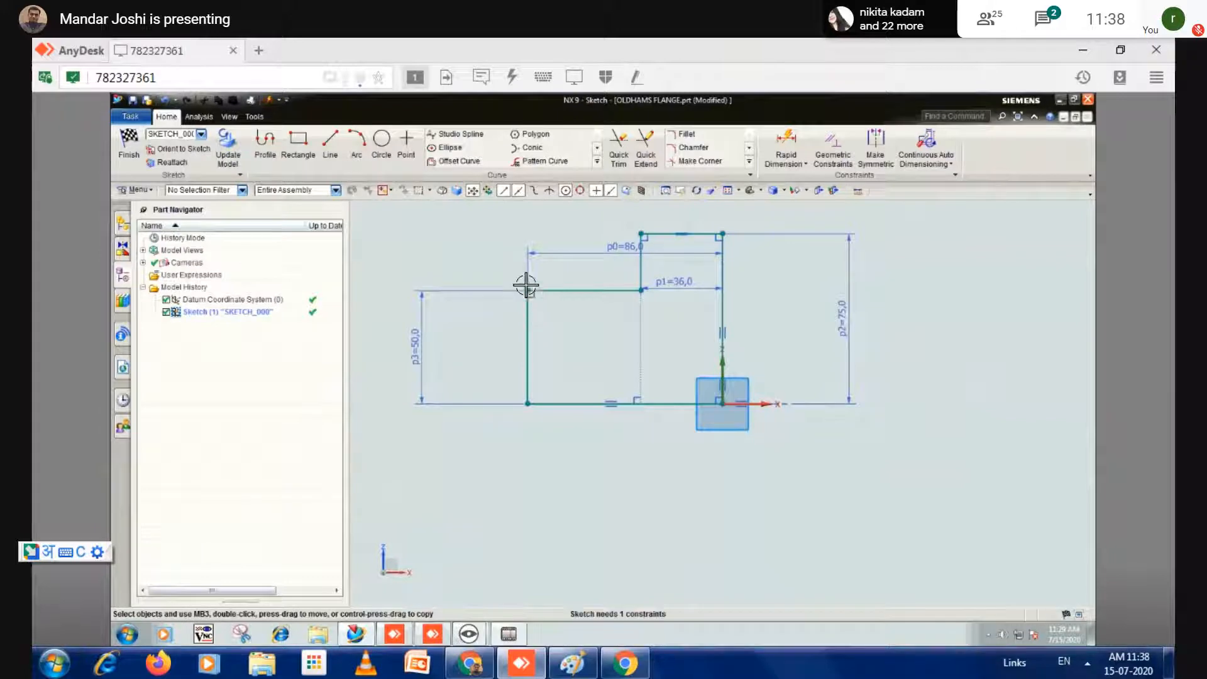
- Pull the smaller section's upper outer corner outward to test its freedom, and constrain that section's upper line to be horizontal
{"action": "mouse_move", "coordinate": [525, 287]}
{"action": "left_mouse_down"}
{"action": "mouse_move", "coordinate": [480, 286]}
{"action": "mouse_move", "coordinate": [495, 291]}
{"action": "left_mouse_up"}
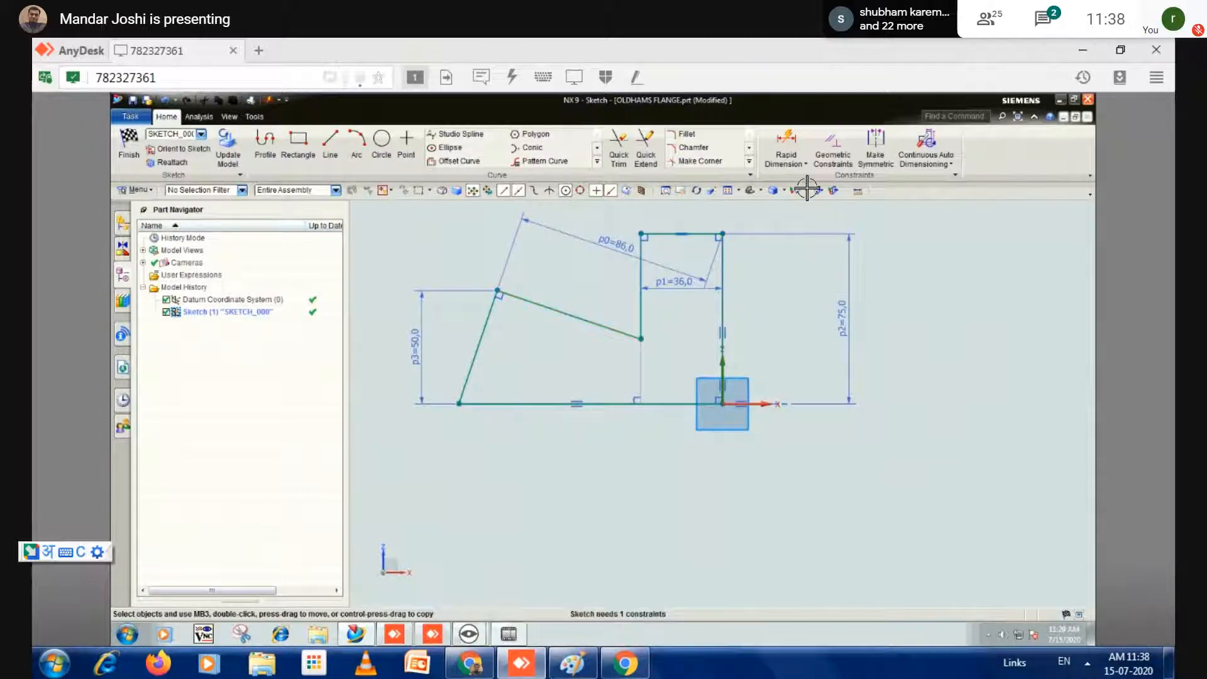
{"action": "left_click", "coordinate": [834, 148]}
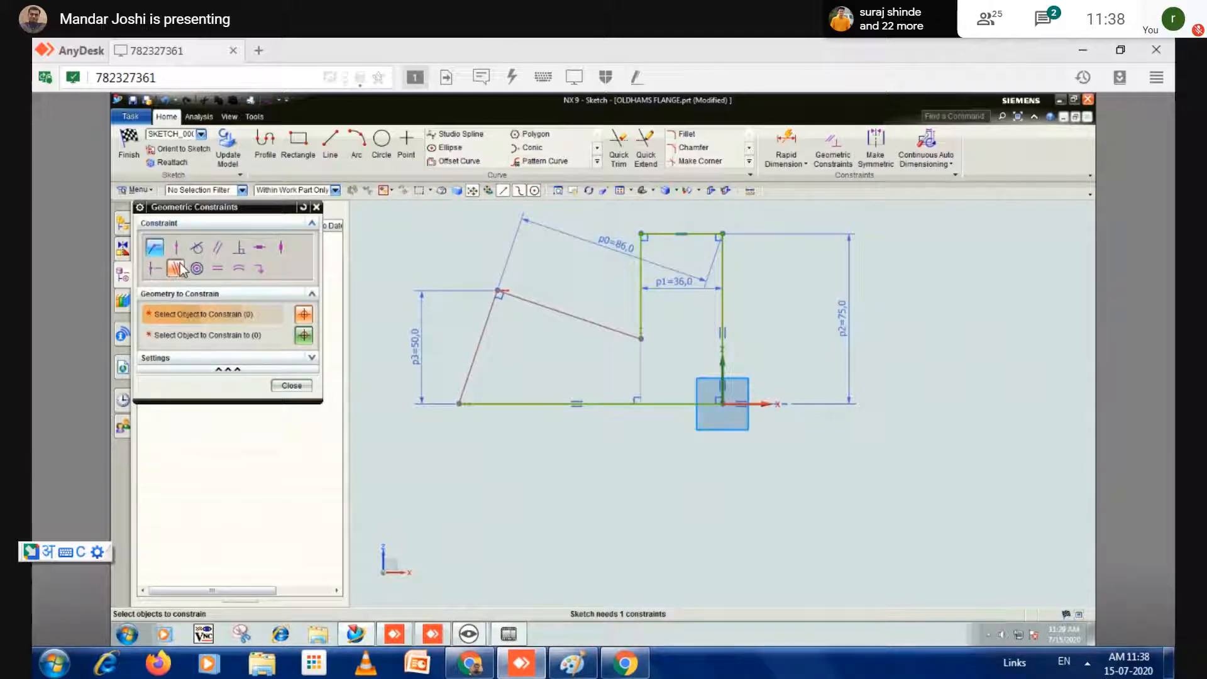
{"action": "left_click", "coordinate": [259, 248]}
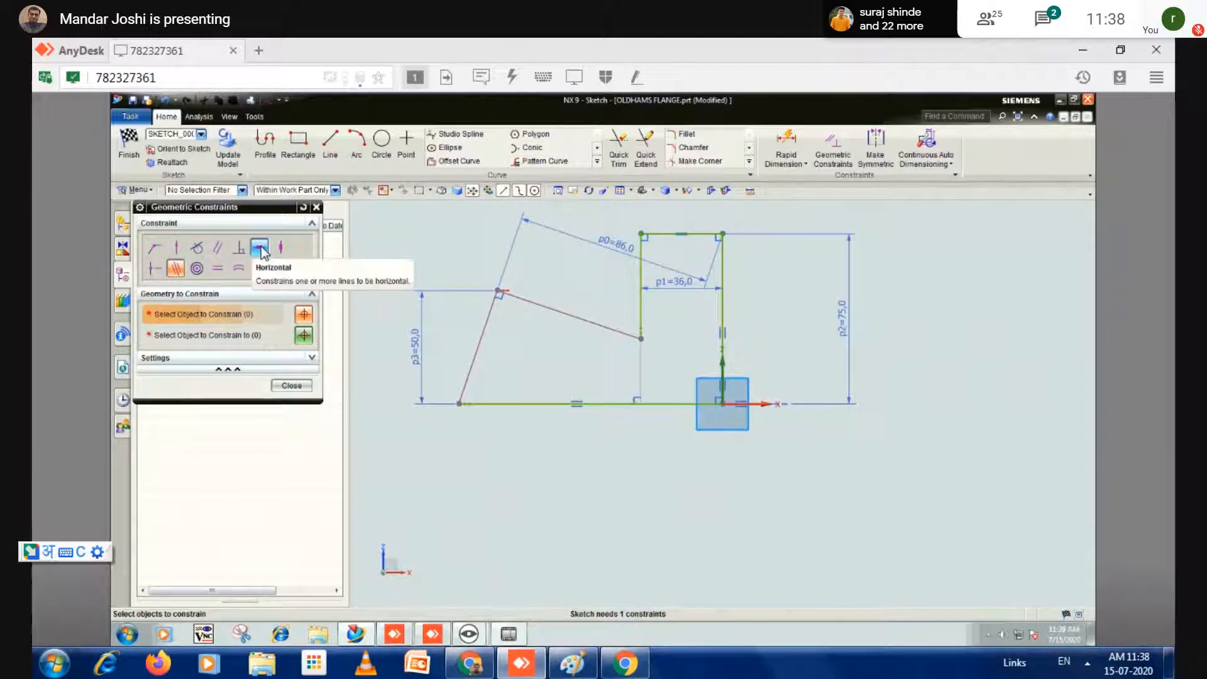
{"action": "left_click", "coordinate": [261, 250]}
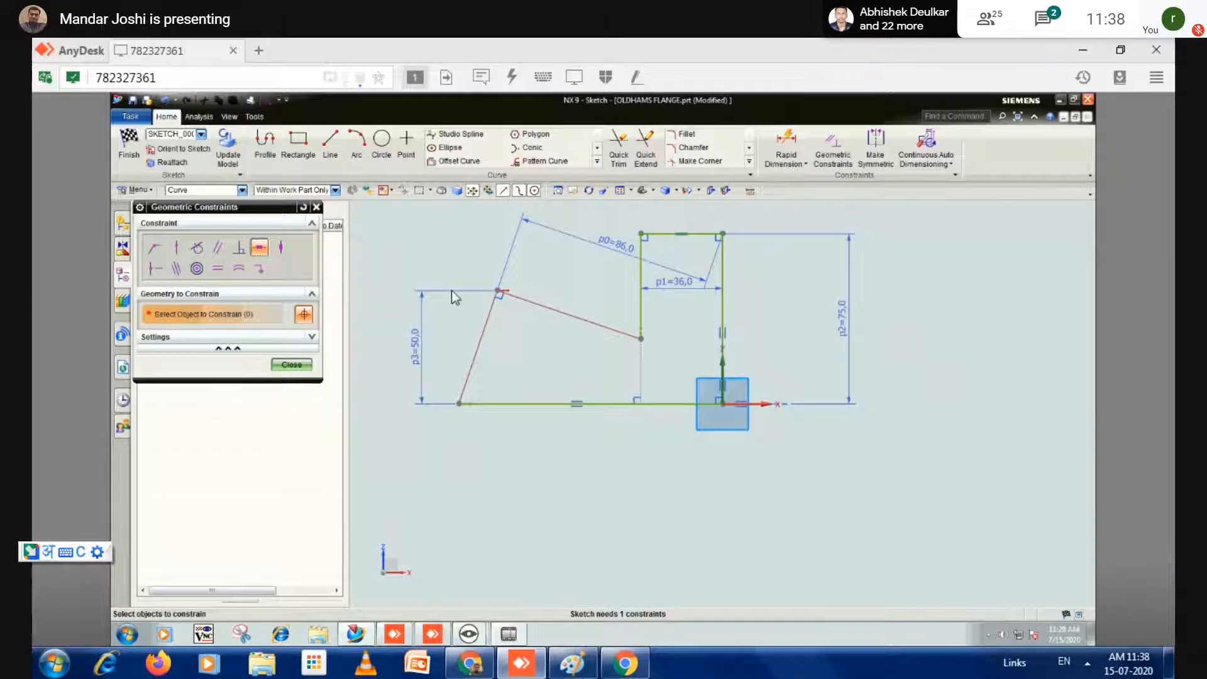
{"action": "left_click", "coordinate": [557, 309]}
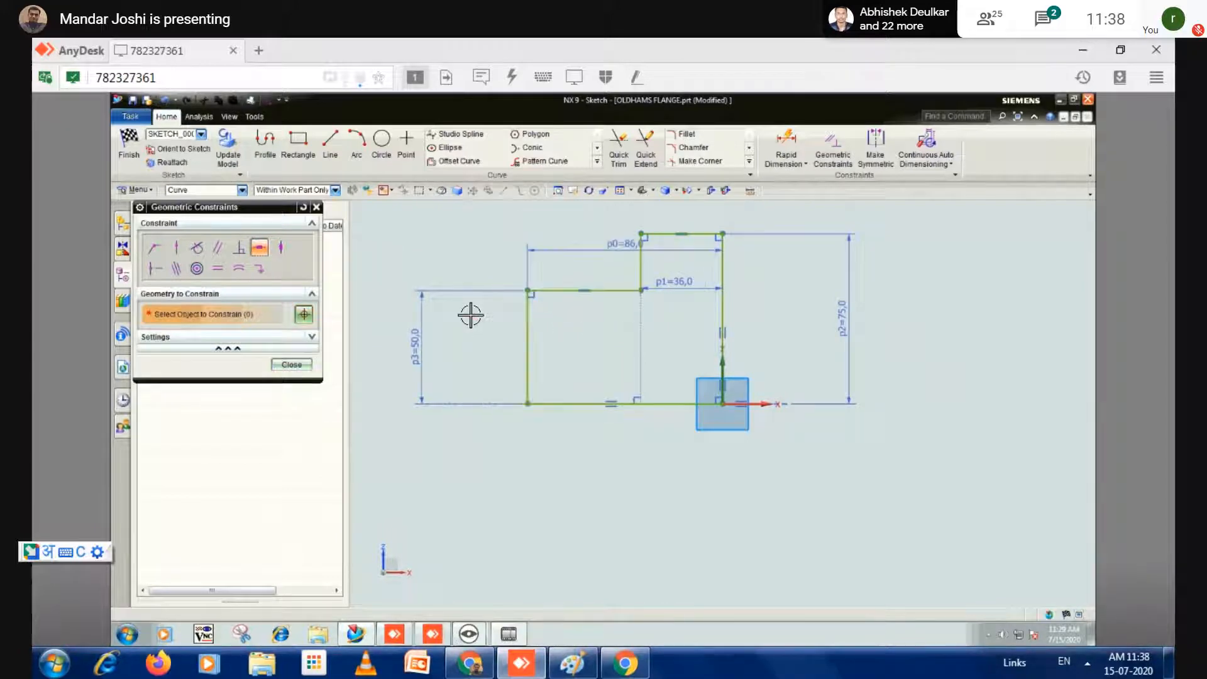
{"action": "left_click", "coordinate": [291, 366]}
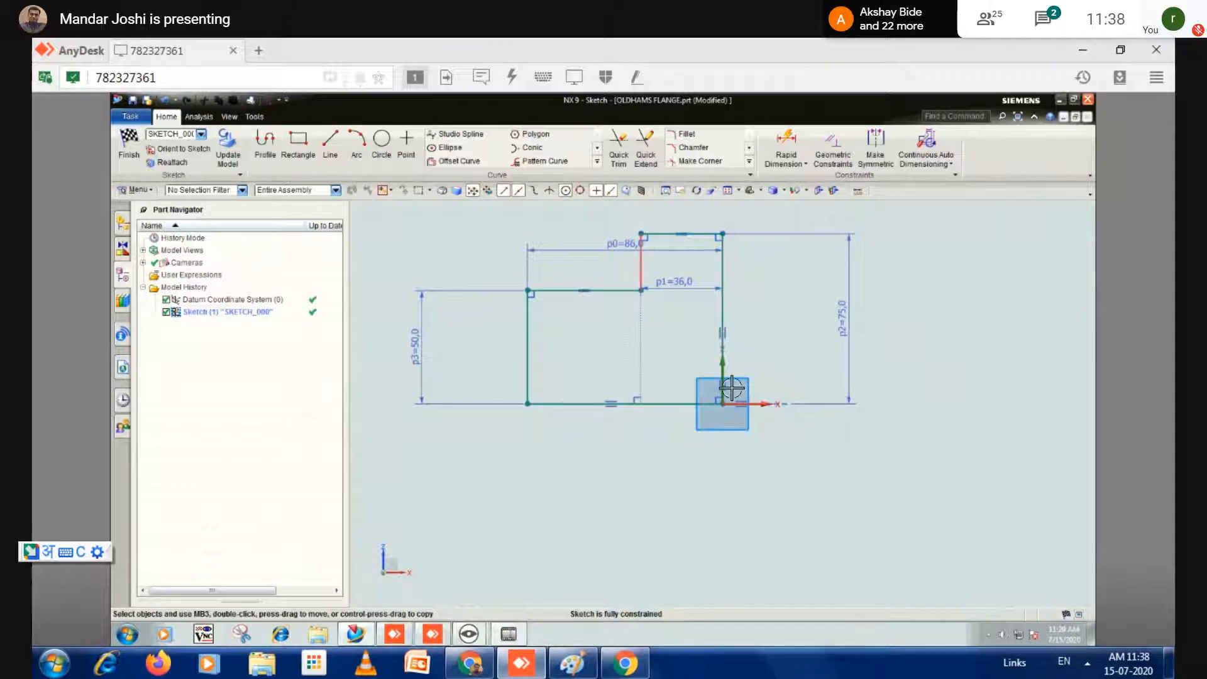
- Finish the sketch and start a Revolve with the whole stepped profile as its section, using the Connected Curves rule
{"action": "left_click", "coordinate": [128, 154]}
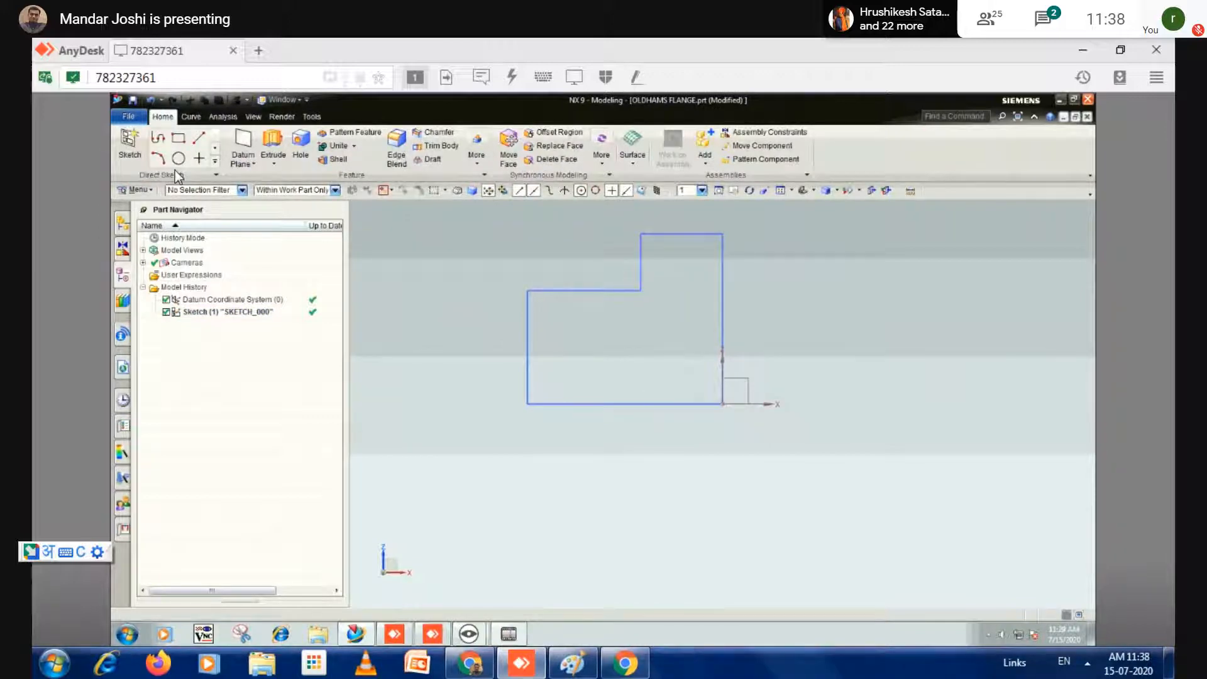
{"action": "key", "text": "End"}
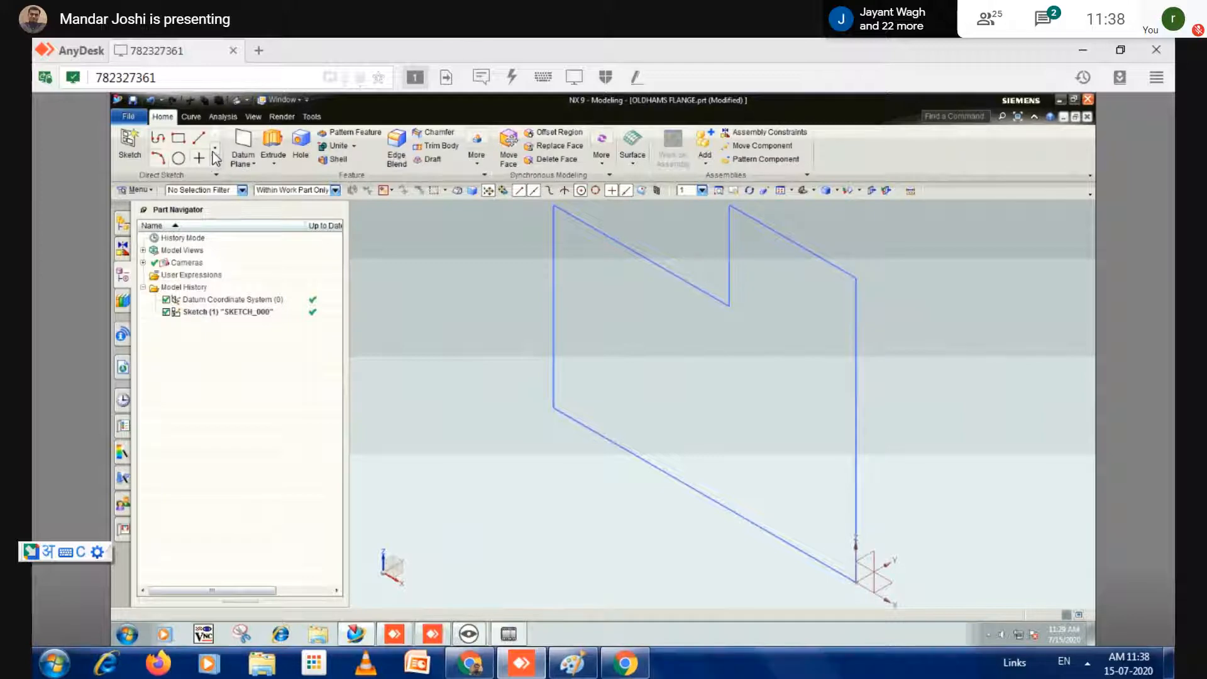
{"action": "left_click", "coordinate": [274, 167]}
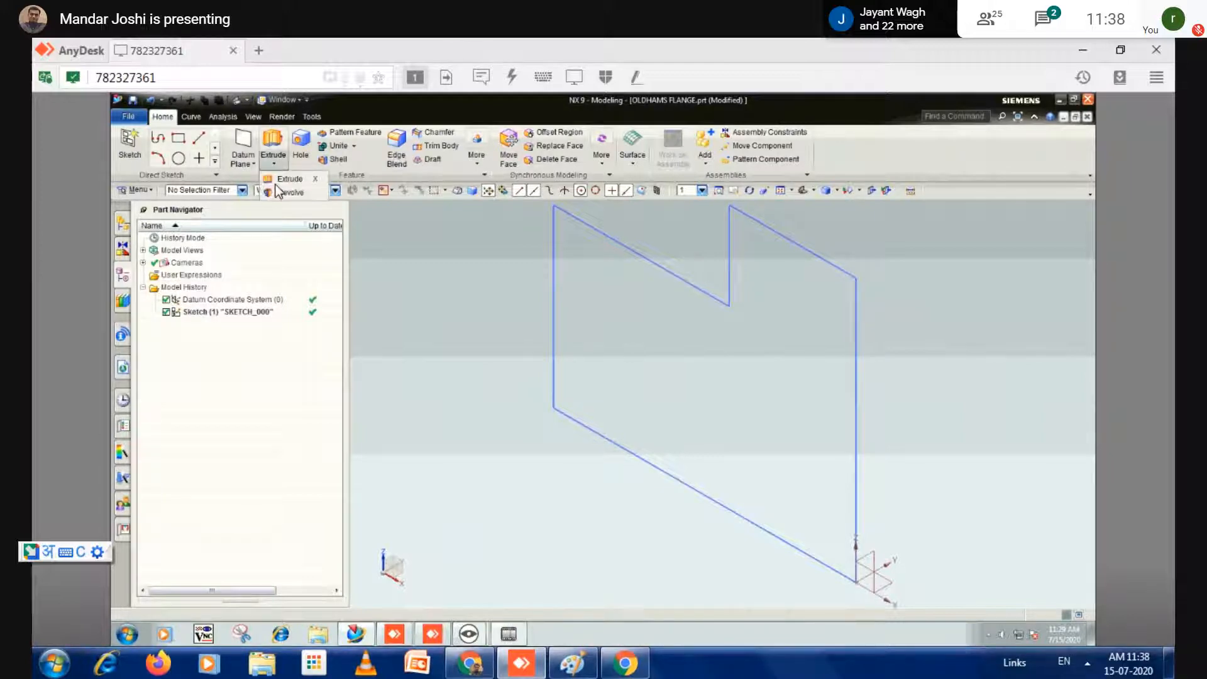
{"action": "left_click", "coordinate": [135, 190]}
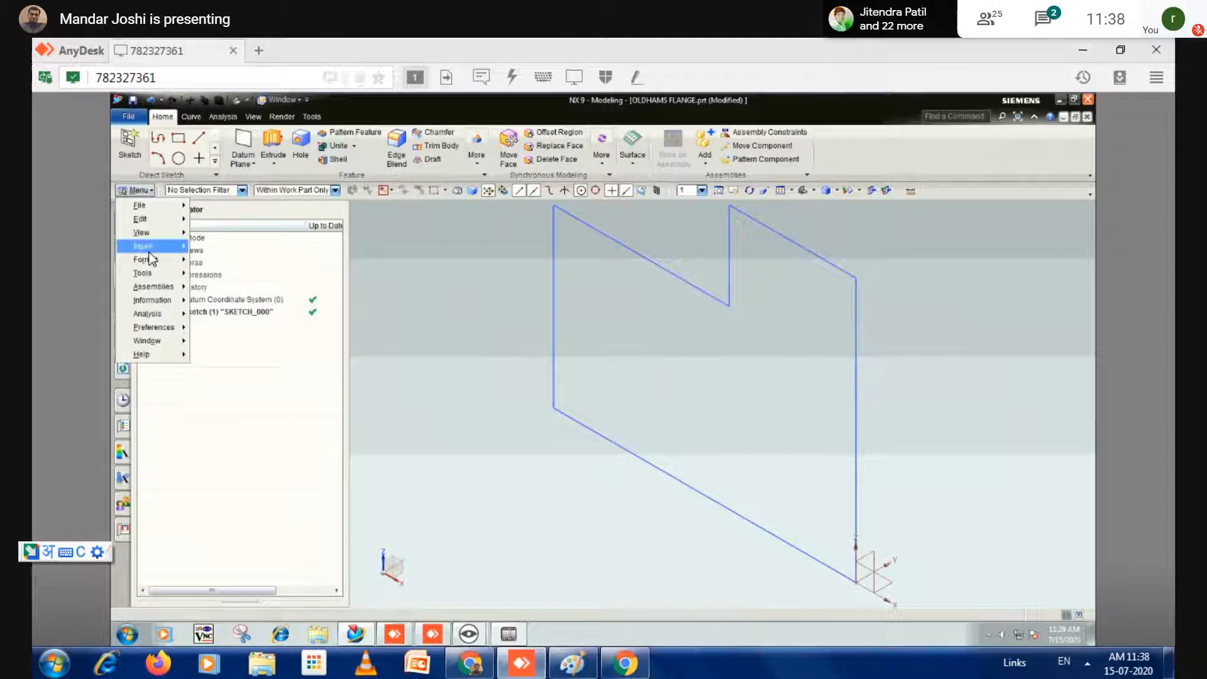
{"action": "mouse_move", "coordinate": [150, 250]}
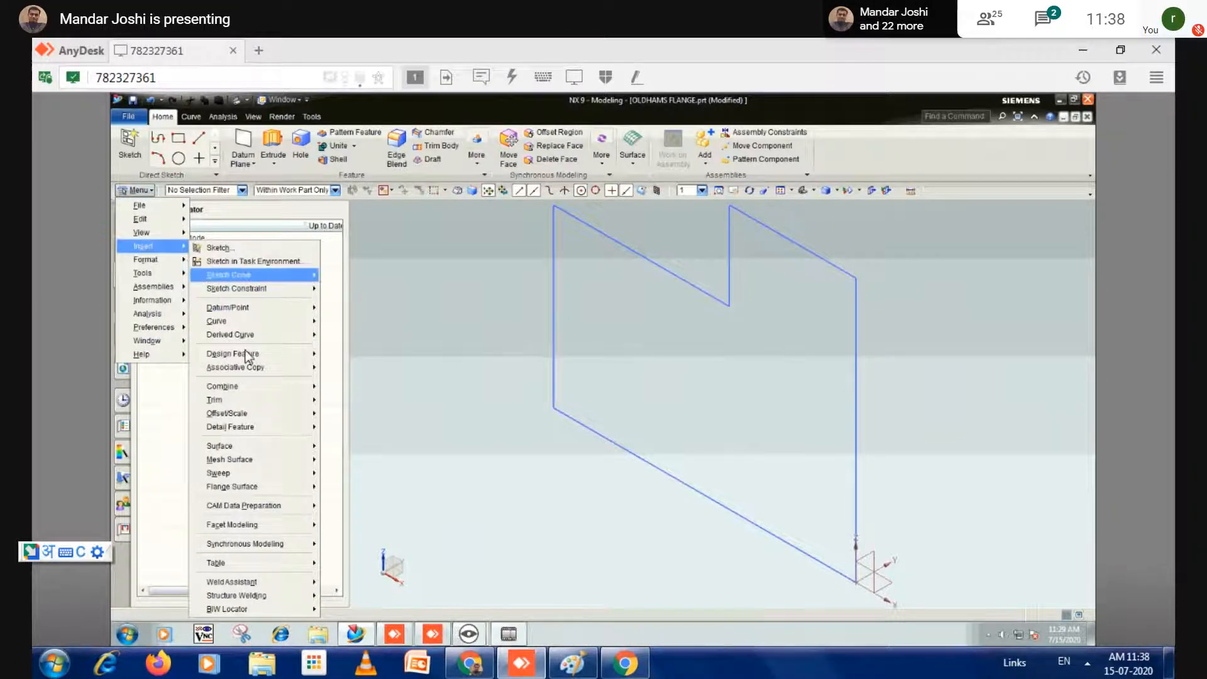
{"action": "mouse_move", "coordinate": [250, 357]}
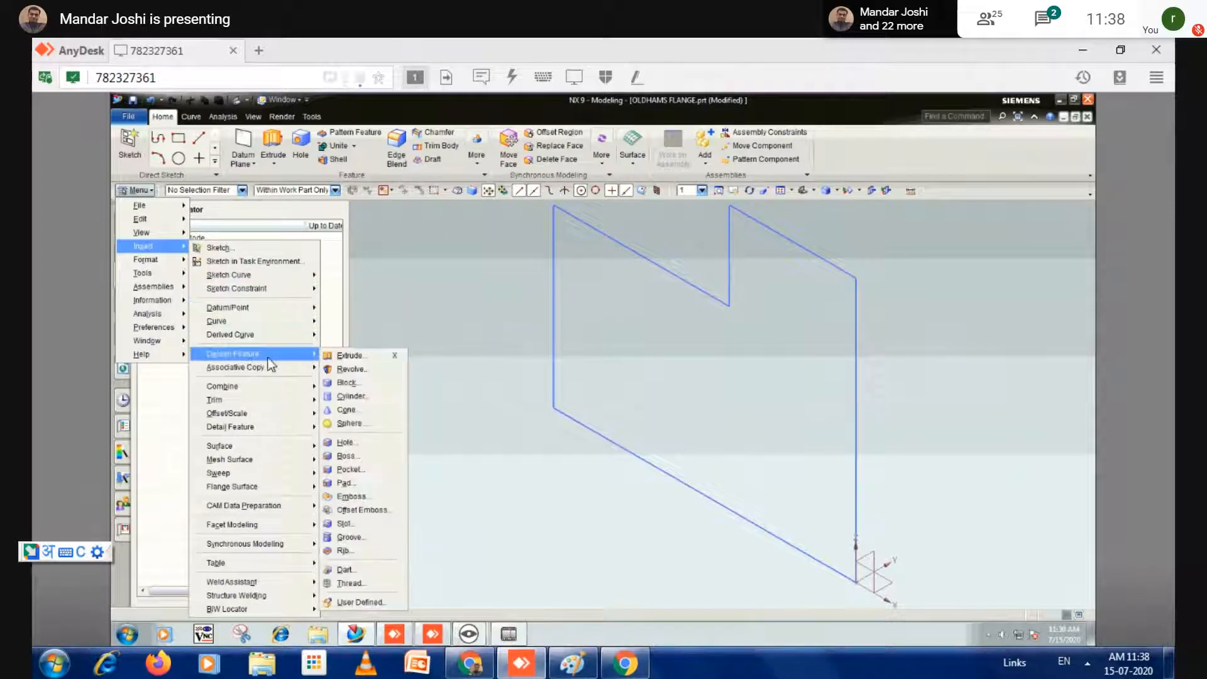
{"action": "left_click", "coordinate": [356, 369]}
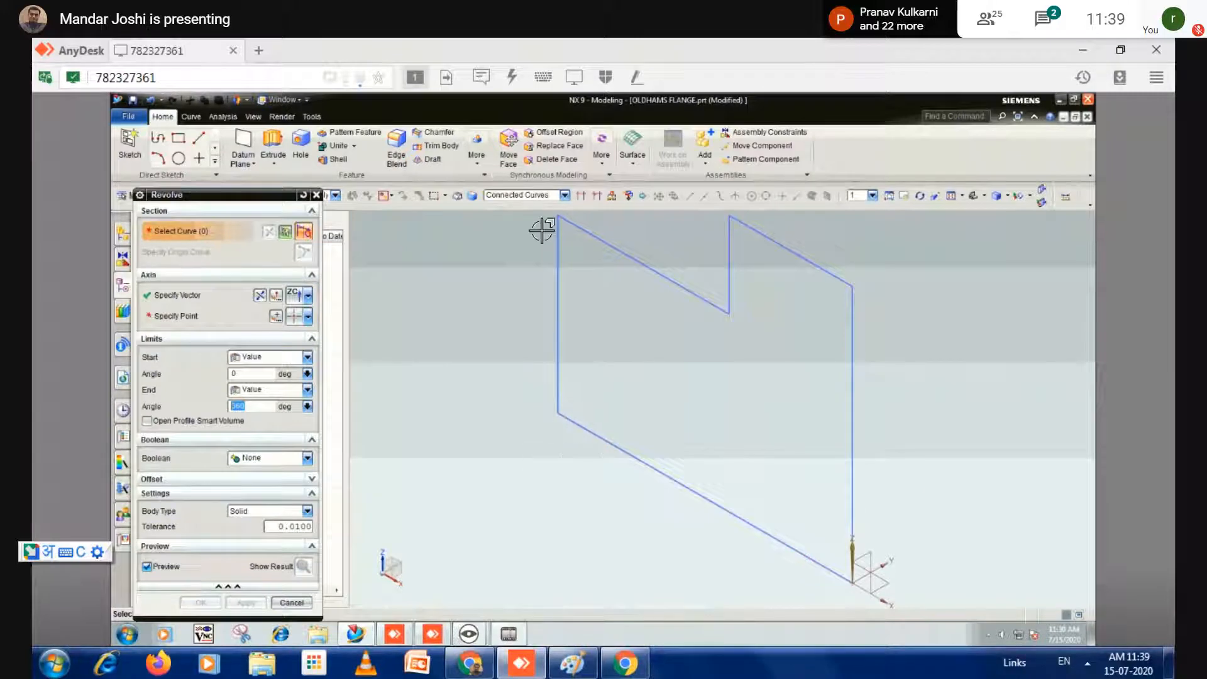
{"action": "left_click", "coordinate": [529, 196]}
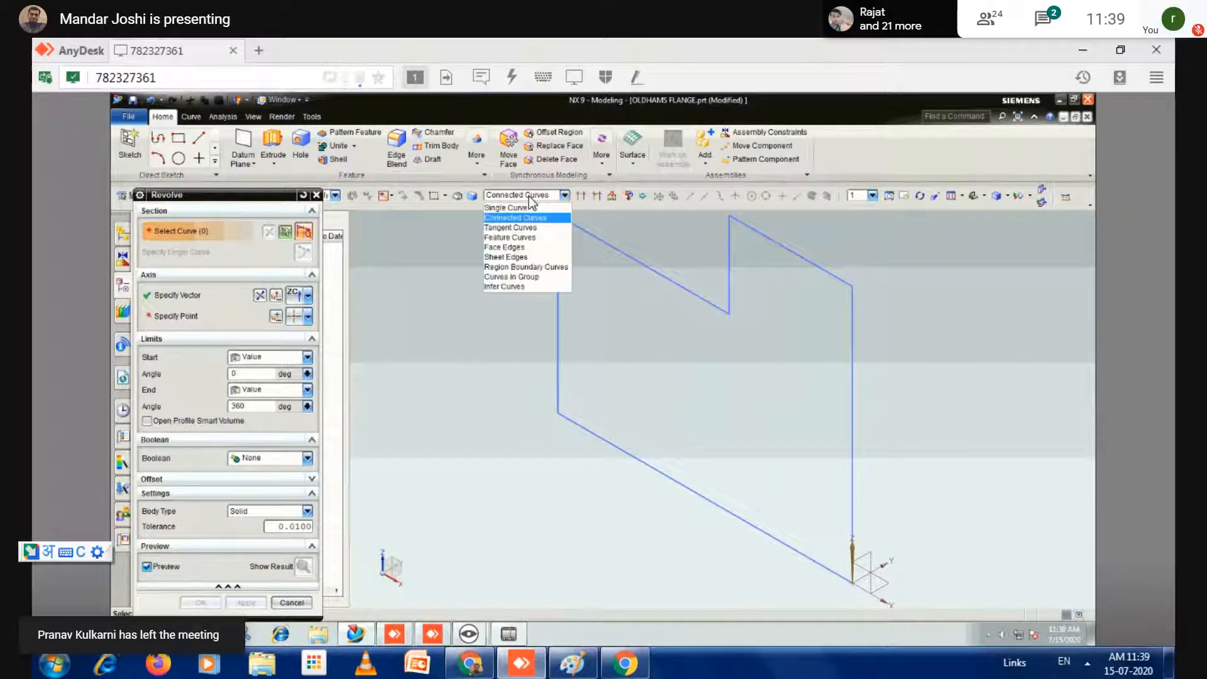
{"action": "left_click", "coordinate": [528, 218]}
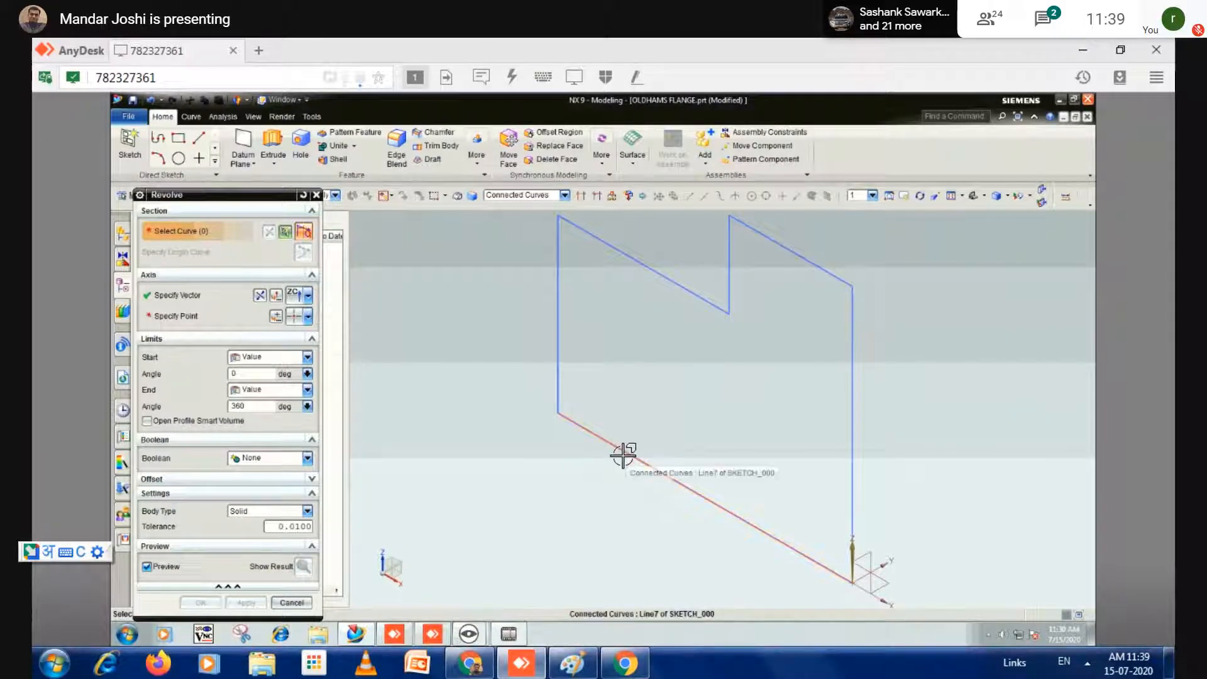
{"action": "left_click", "coordinate": [587, 460]}
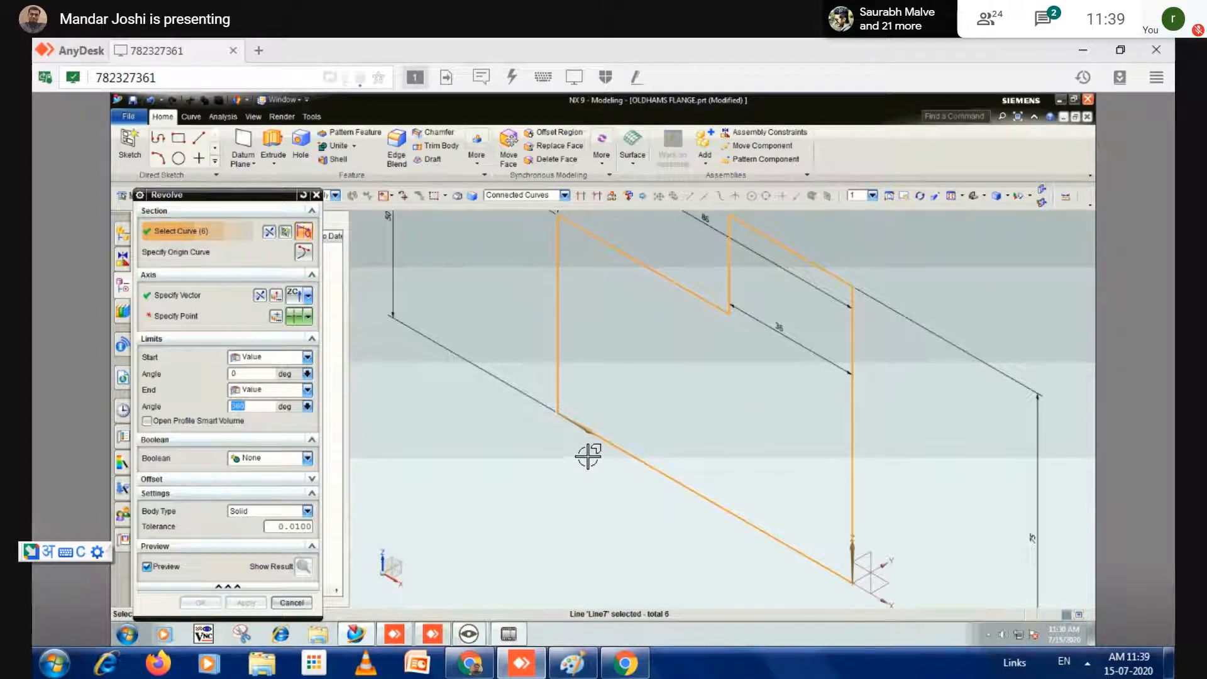
{"action": "scroll", "coordinate": [587, 460], "scroll_direction": "down", "scroll_amount": 2}
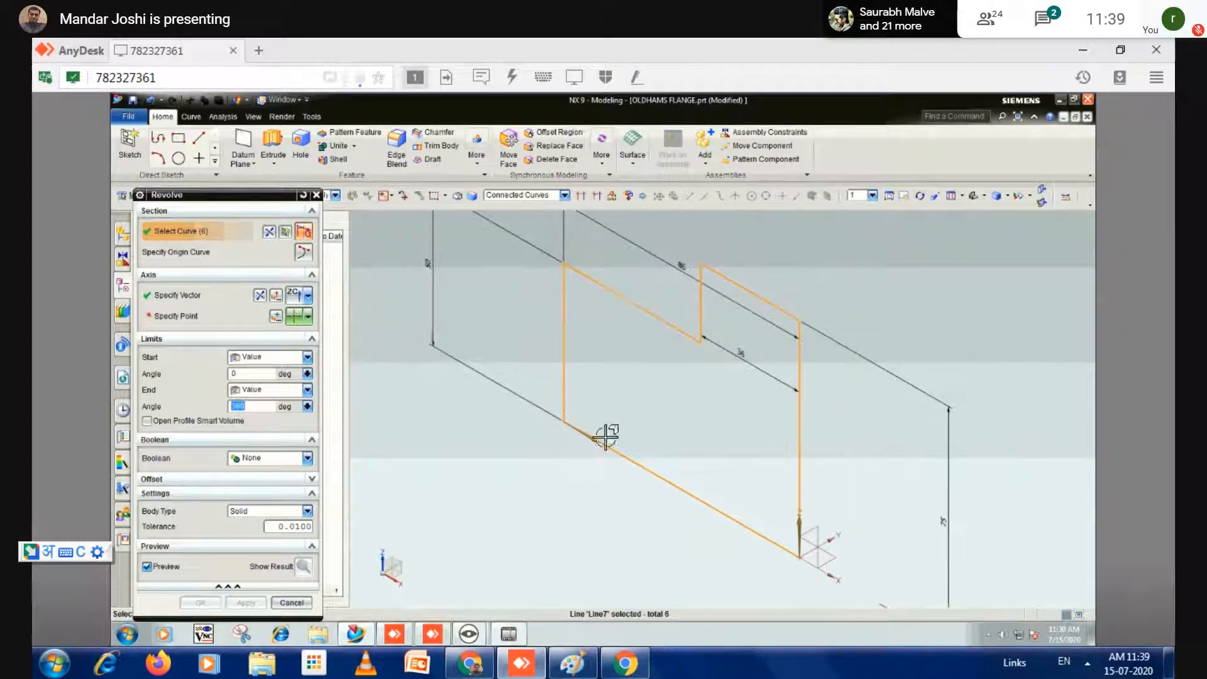
- Consult the flange drawing in the browser and set the revolve axis vector to the XC direction
{"action": "left_click", "coordinate": [308, 297]}
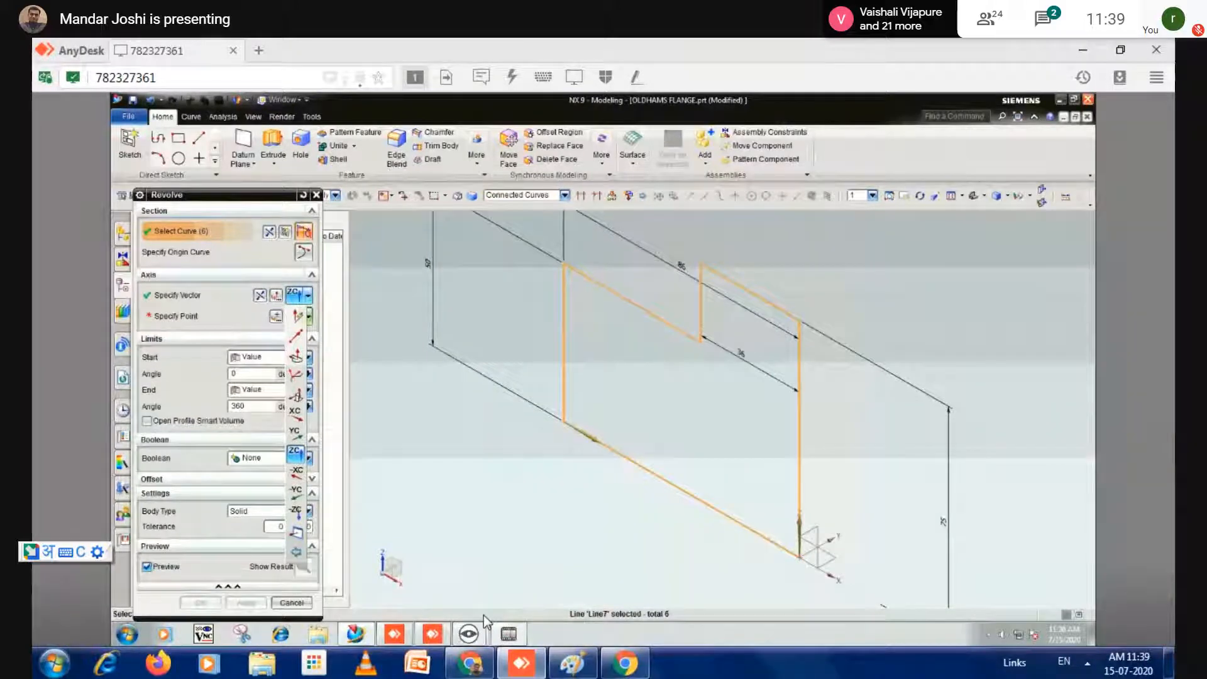
{"action": "left_click", "coordinate": [471, 665]}
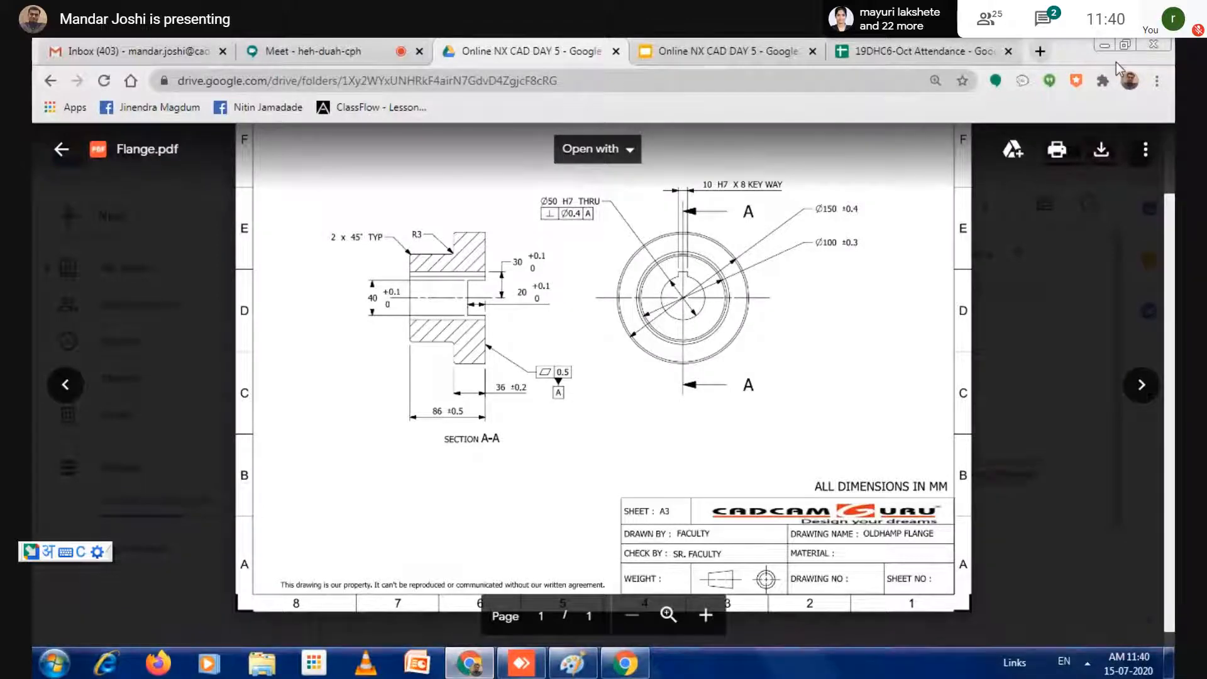
{"action": "left_click", "coordinate": [1105, 45]}
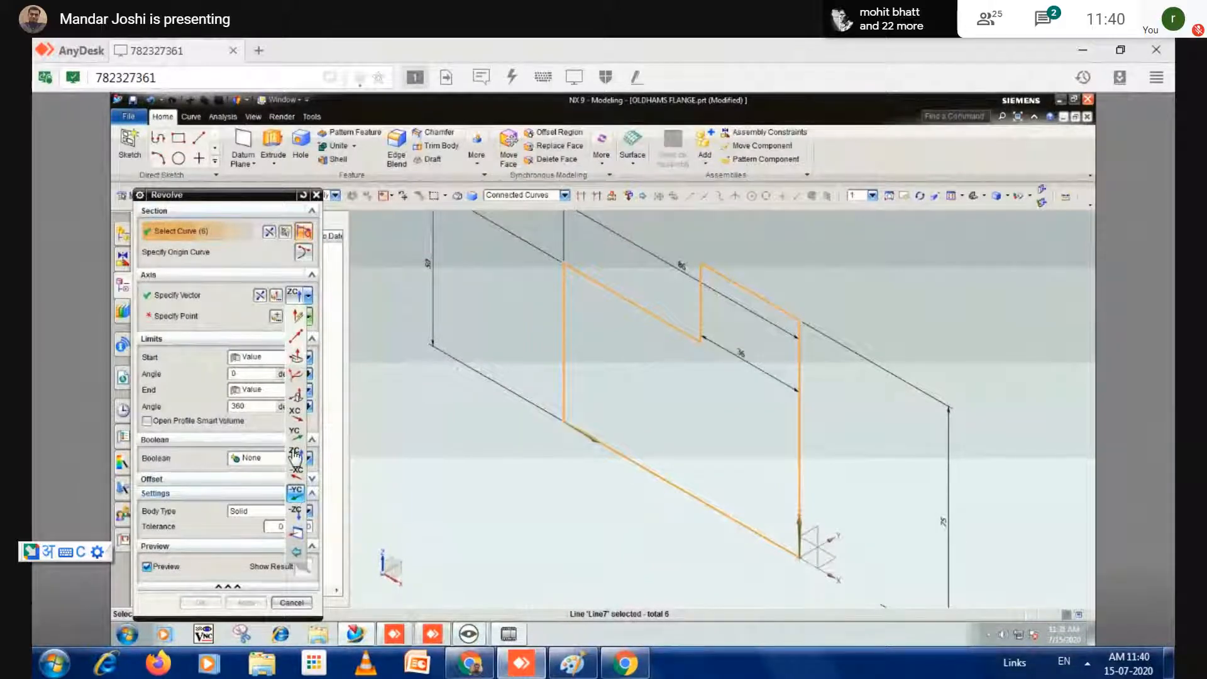
{"action": "left_click", "coordinate": [295, 413]}
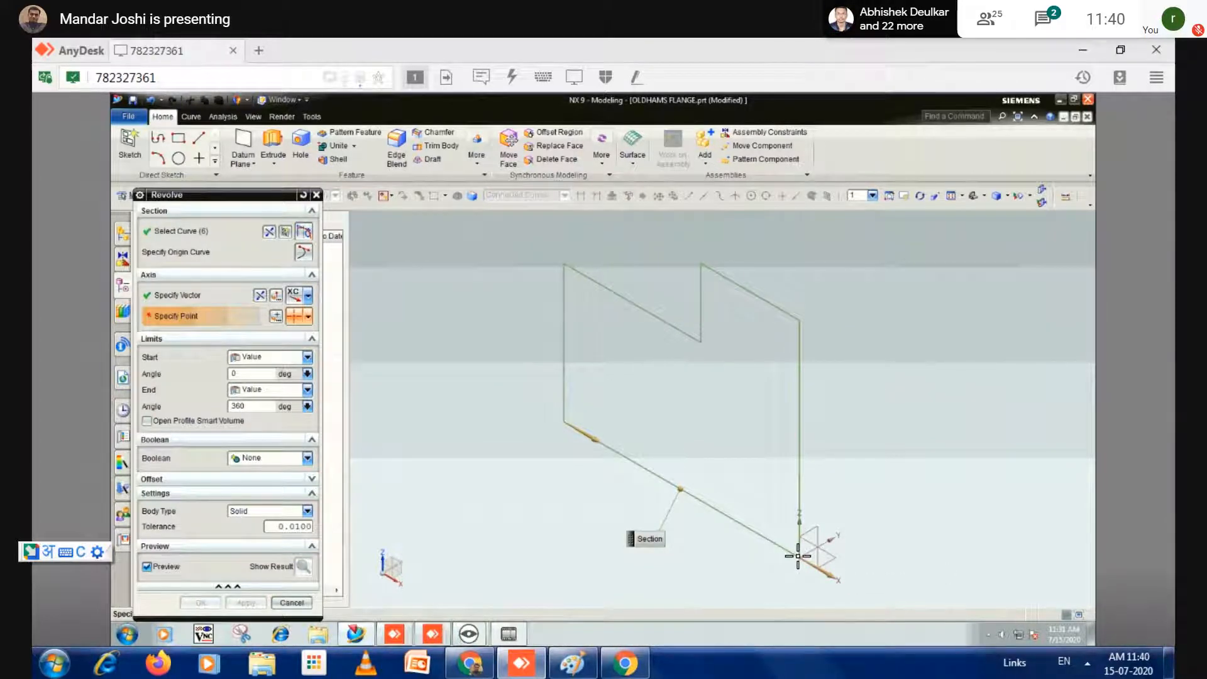
- Set the revolve axis point with the Inferred Point method to the existing datum coordinate system point at the profile's lower corner
{"action": "scroll", "coordinate": [790, 559], "scroll_direction": "down", "scroll_amount": 3}
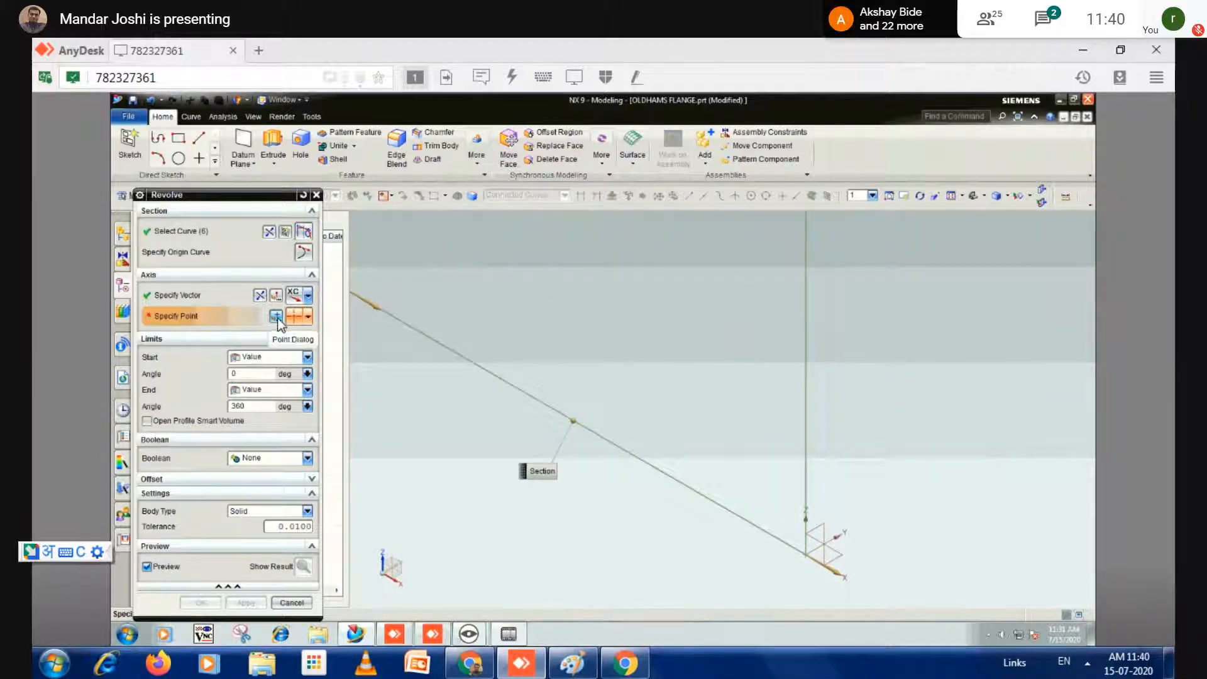
{"action": "left_click", "coordinate": [307, 316]}
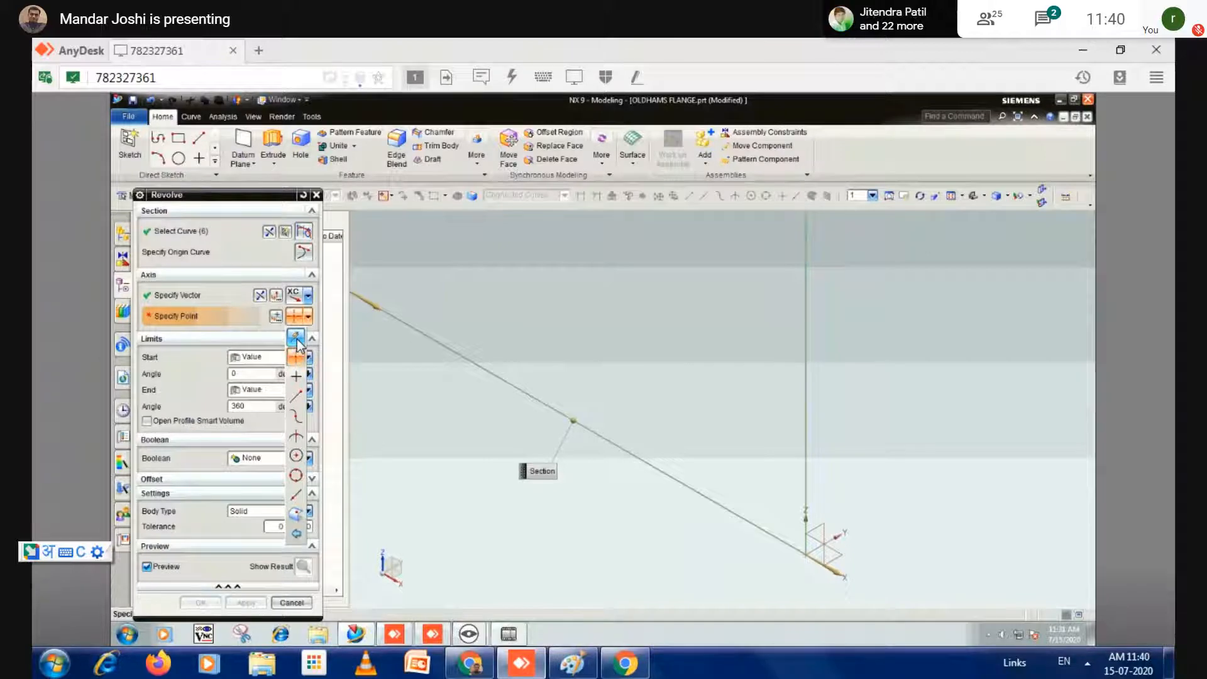
{"action": "left_click", "coordinate": [297, 338]}
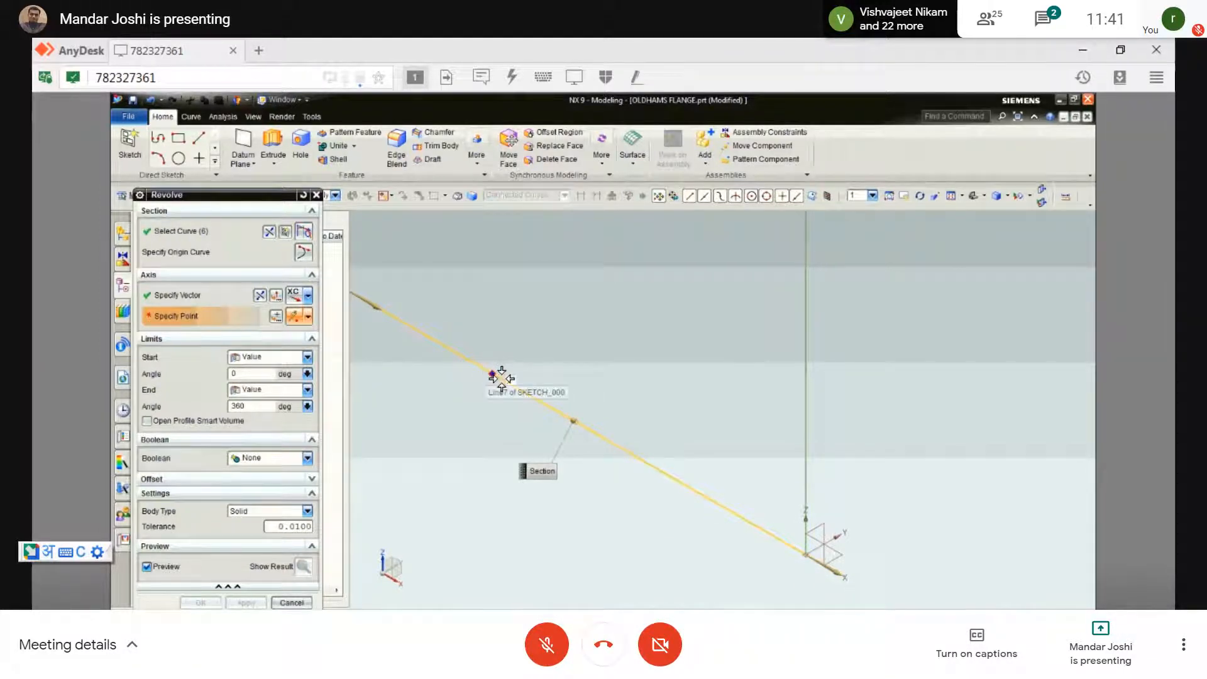
{"action": "left_click", "coordinate": [805, 555]}
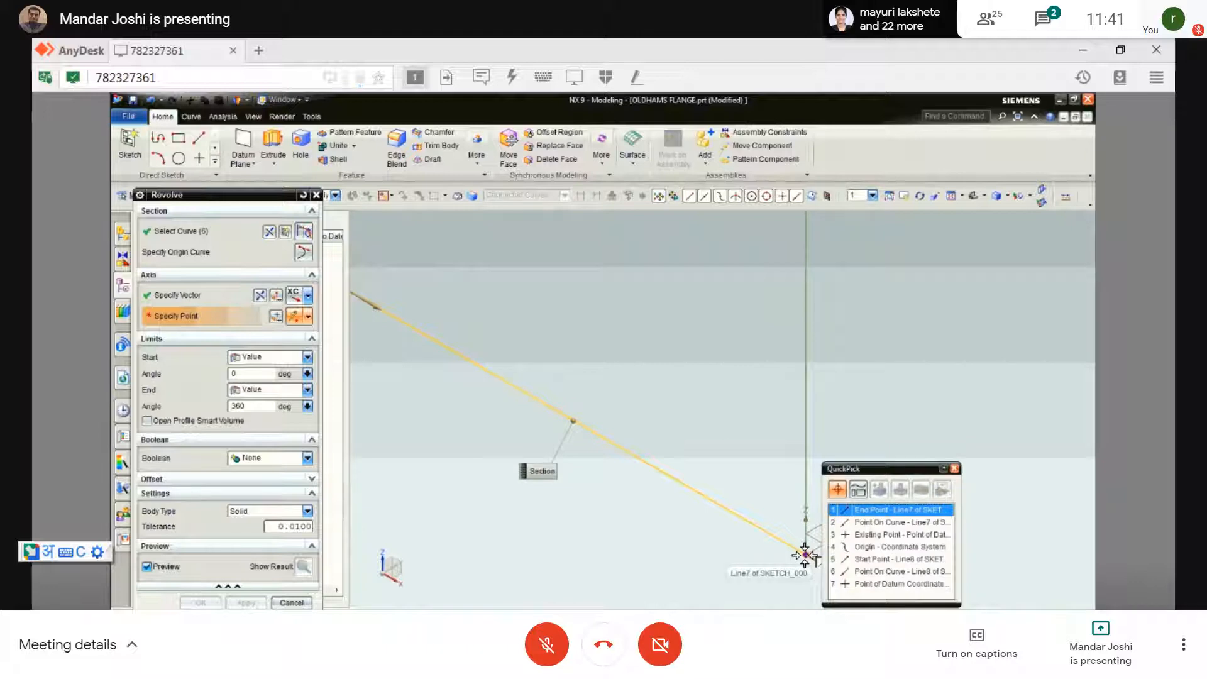
{"action": "left_click", "coordinate": [955, 470]}
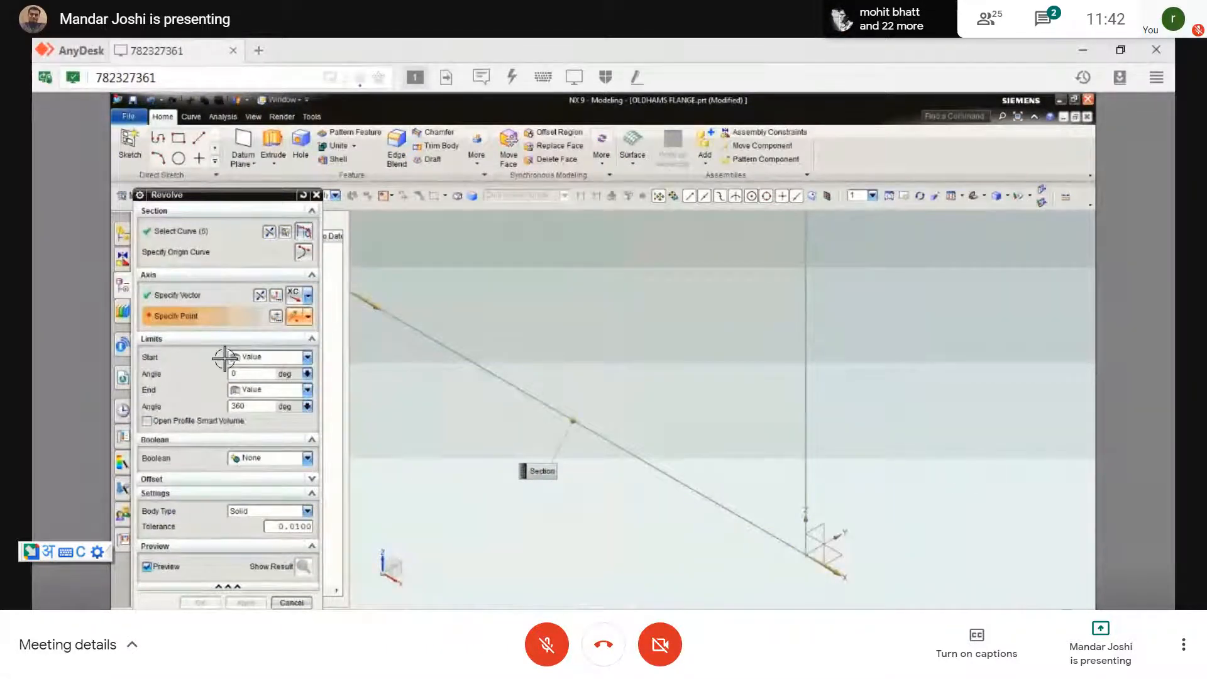
{"action": "left_click", "coordinate": [308, 318]}
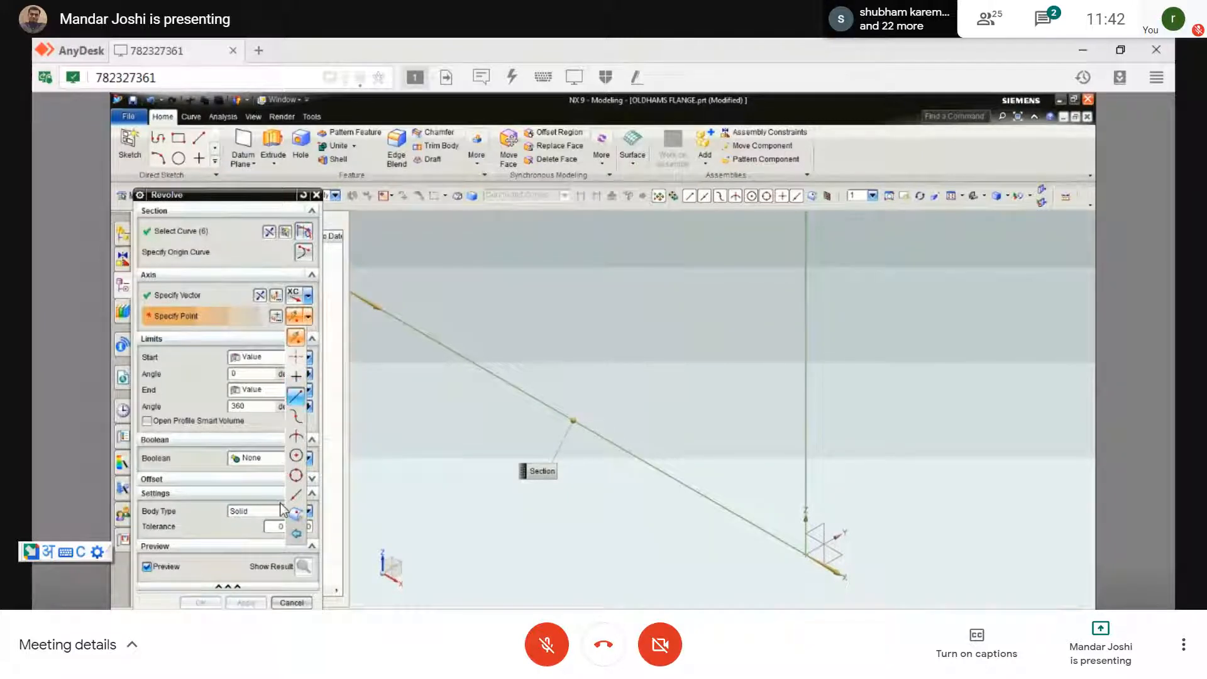
{"action": "left_click", "coordinate": [297, 339]}
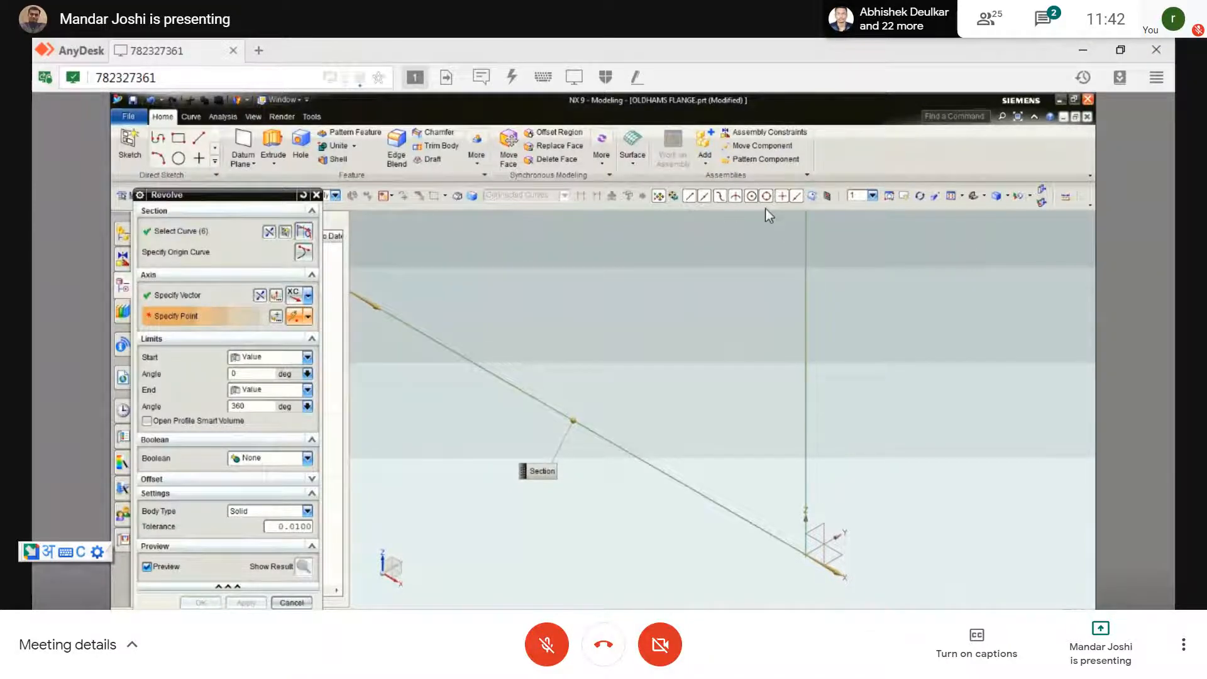
{"action": "left_click", "coordinate": [805, 556]}
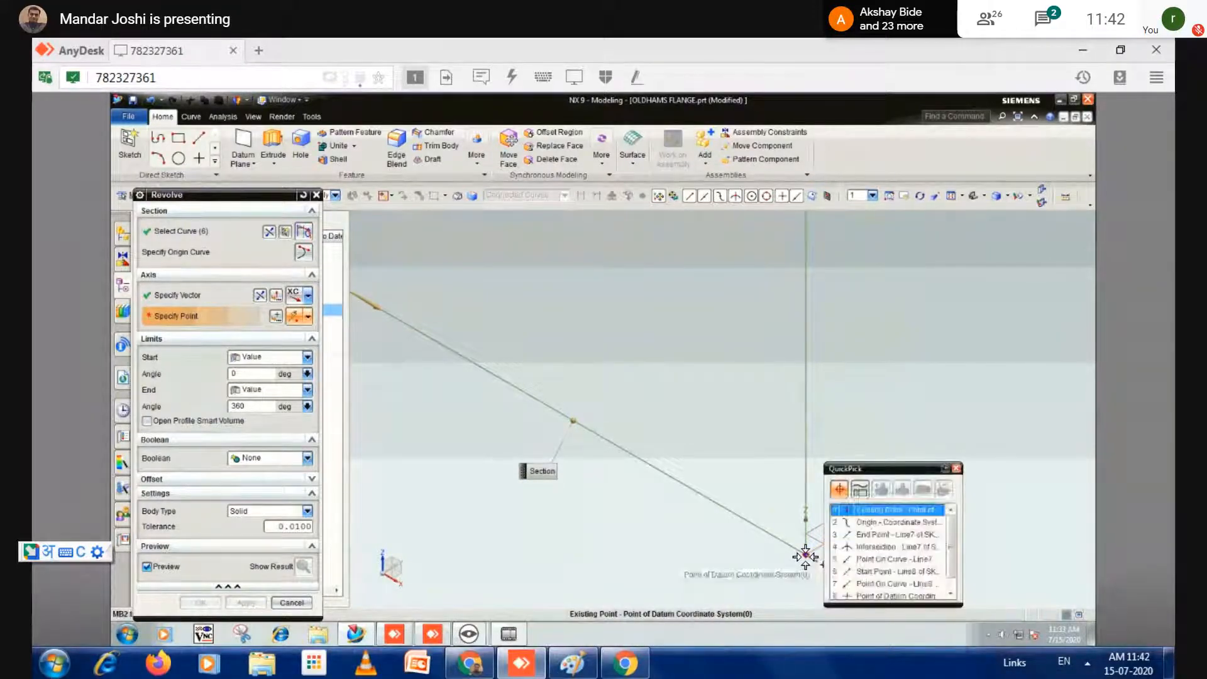
{"action": "left_click", "coordinate": [856, 513]}
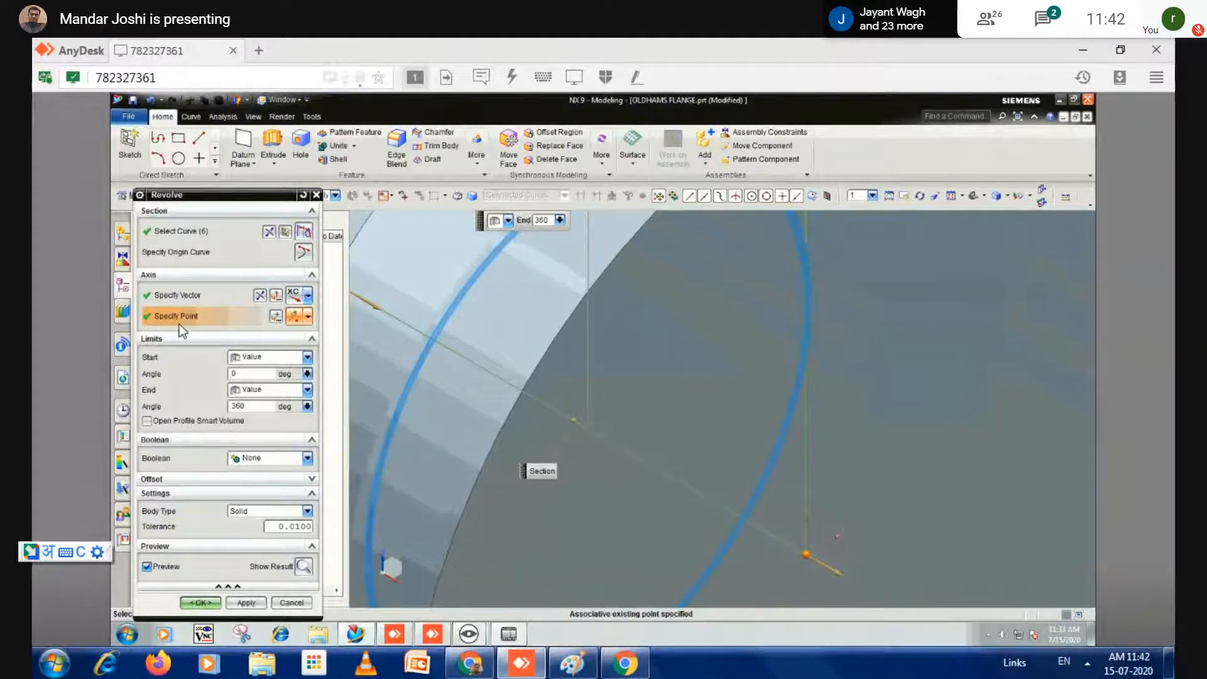
- Try a revolve start angle of 45 degrees in the preview, and set the start angle back to 0 degrees
{"action": "left_click", "coordinate": [160, 278]}
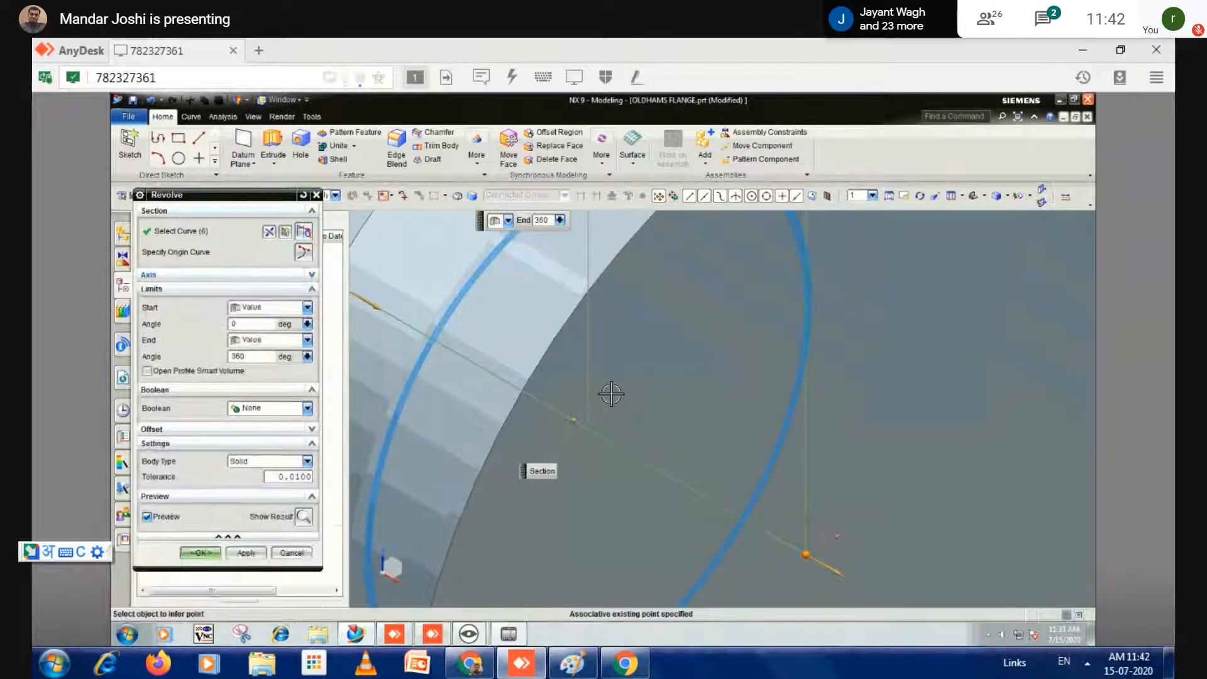
{"action": "scroll", "coordinate": [611, 393], "scroll_direction": "up", "scroll_amount": 8}
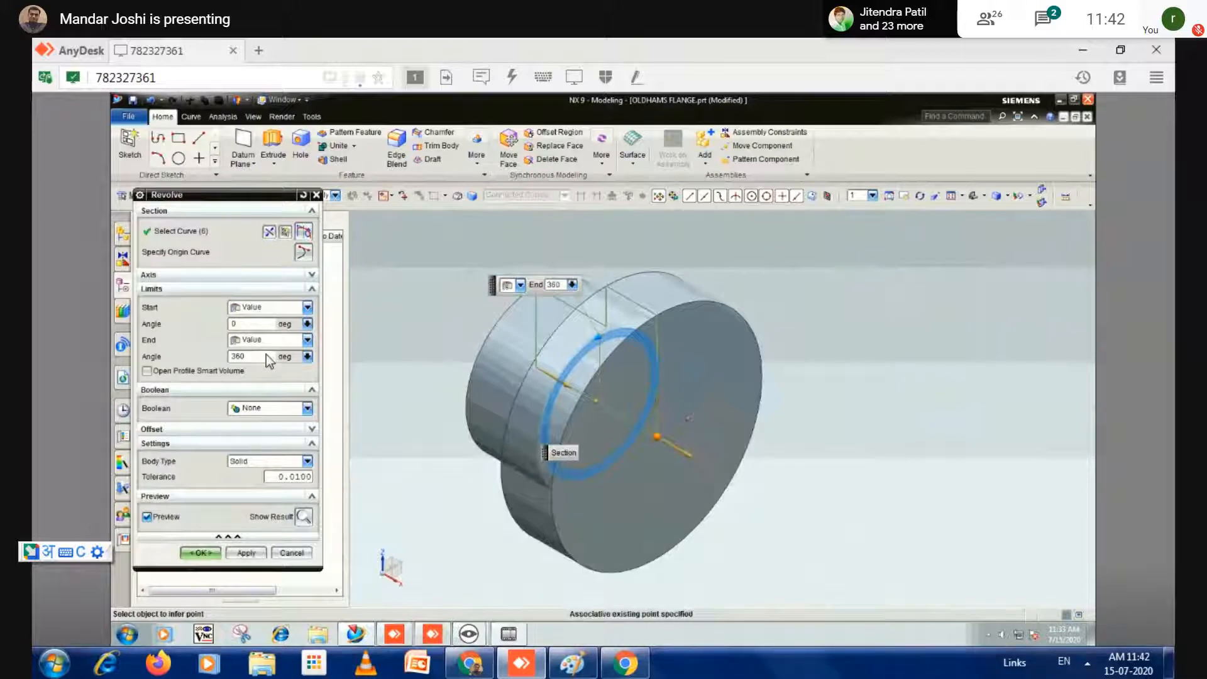
{"action": "double_click", "coordinate": [238, 357]}
{"action": "double_click", "coordinate": [234, 323]}
{"action": "type", "text": "4"}
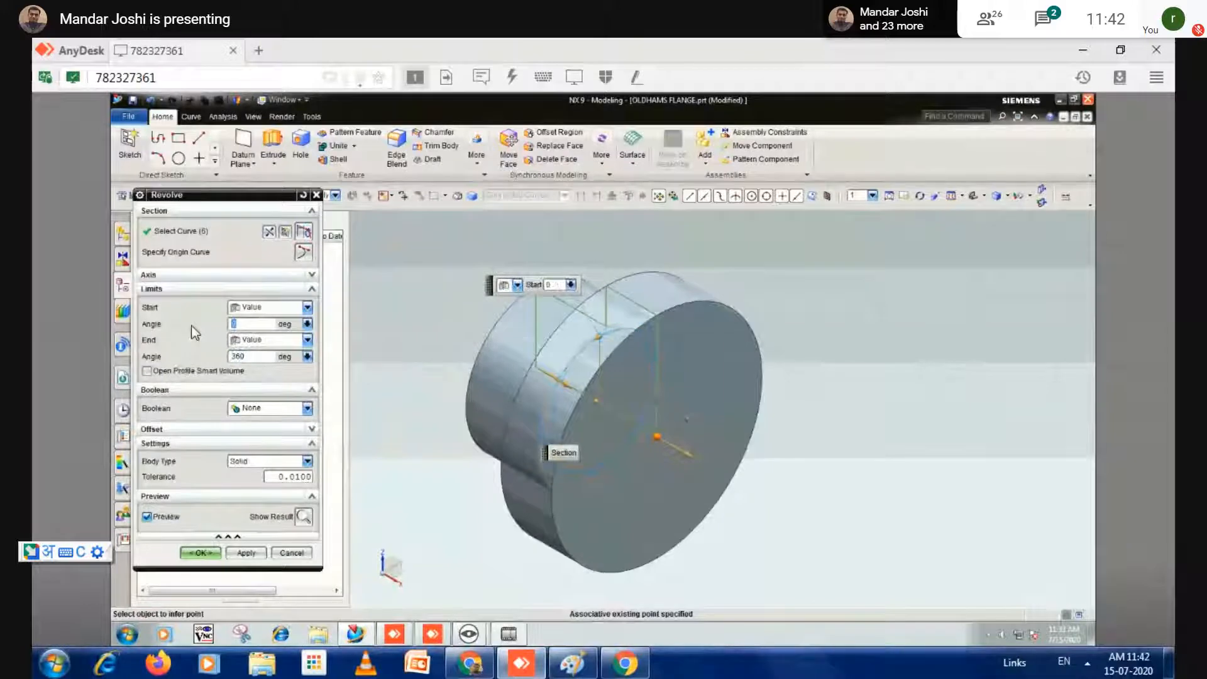
{"action": "type", "text": "5"}
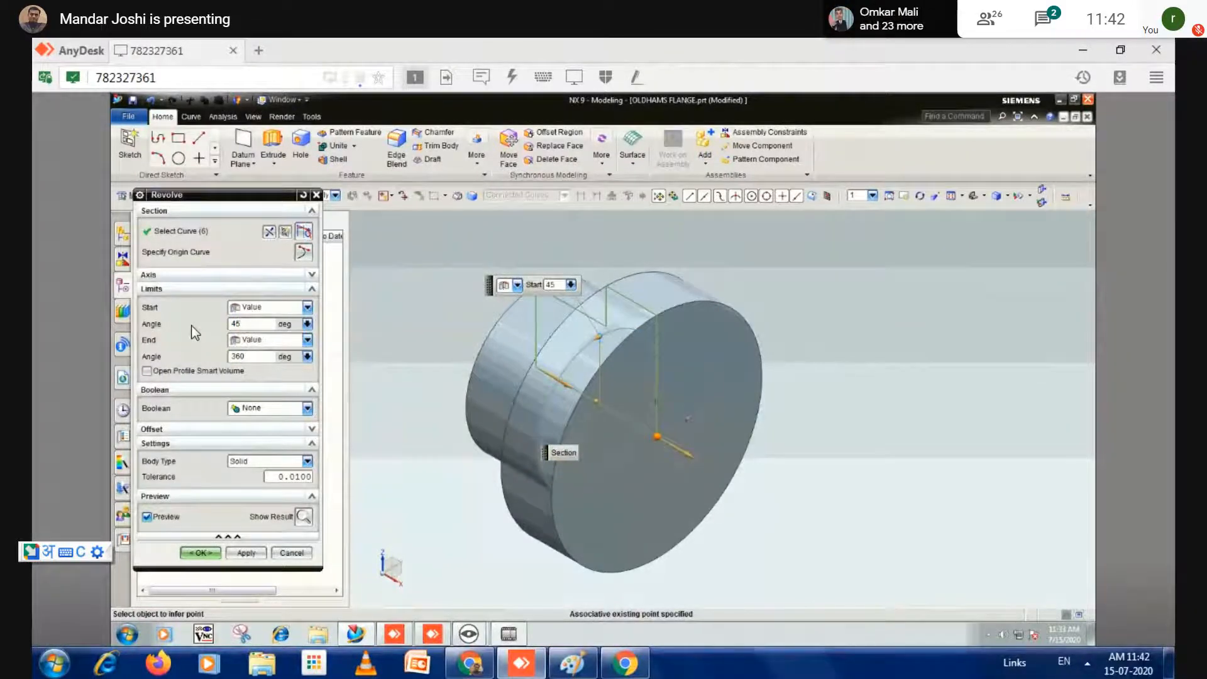
{"action": "key", "text": "Return"}
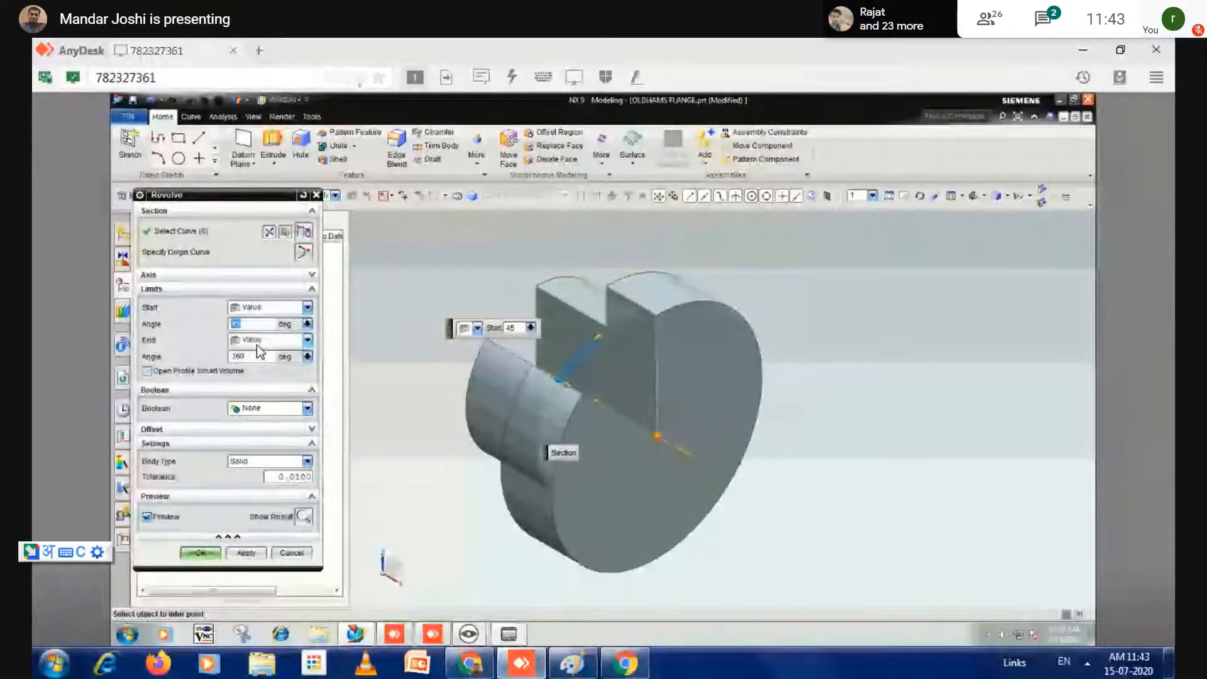
{"action": "type", "text": "0"}
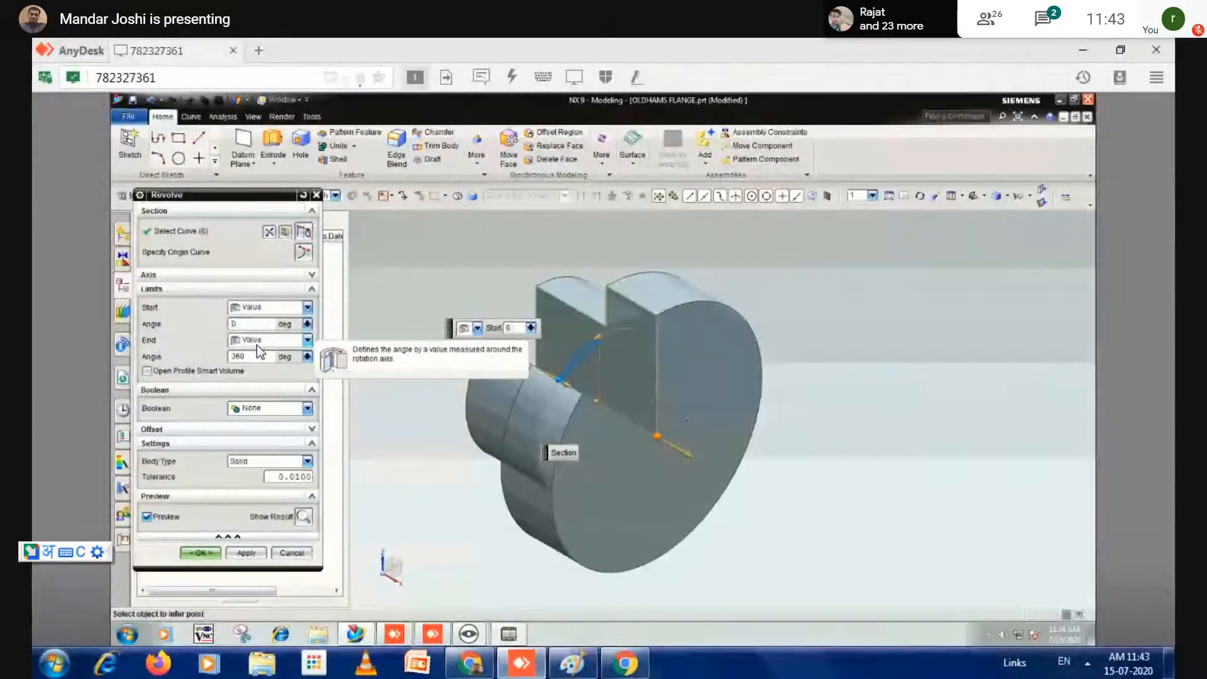
{"action": "left_click", "coordinate": [252, 358]}
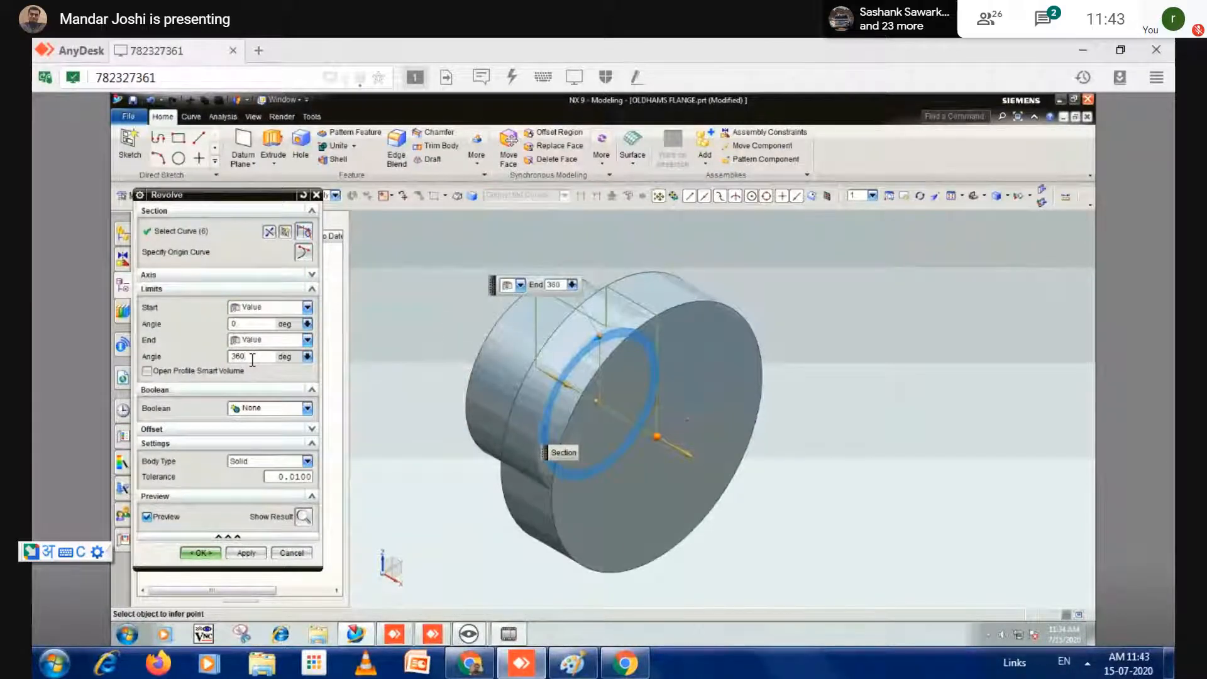
- Keep the revolve's Boolean option at None and create the full 360-degree solid body
{"action": "left_click", "coordinate": [259, 410]}
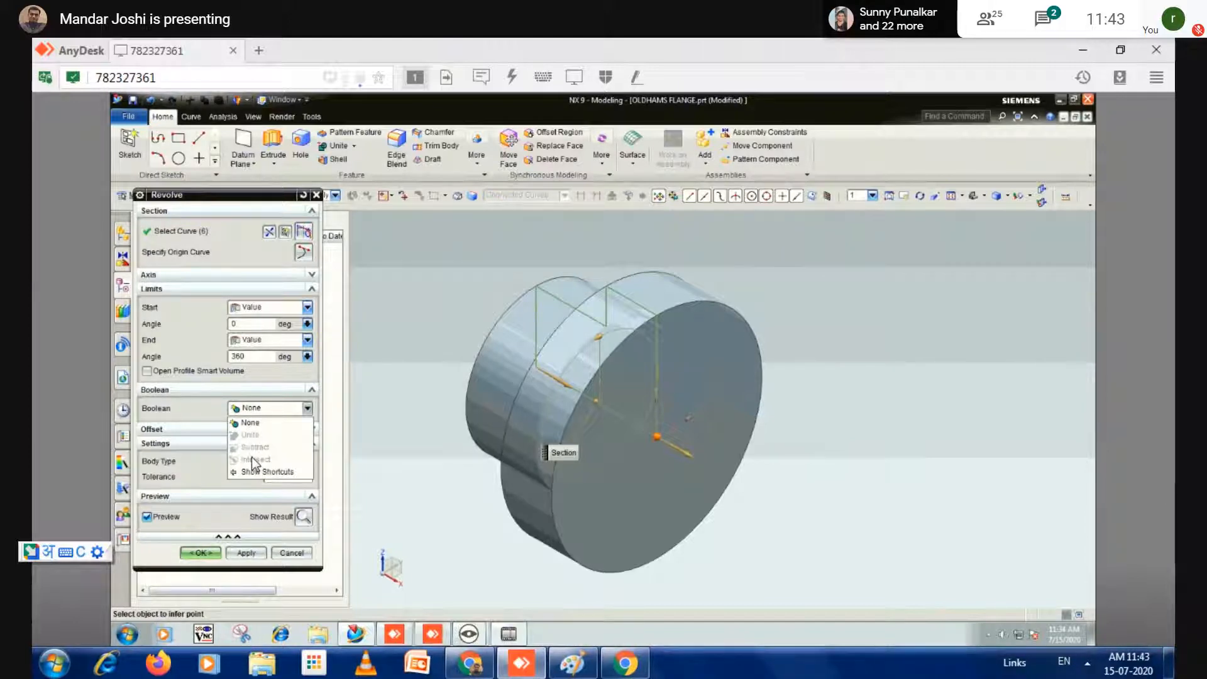
{"action": "left_click", "coordinate": [245, 424]}
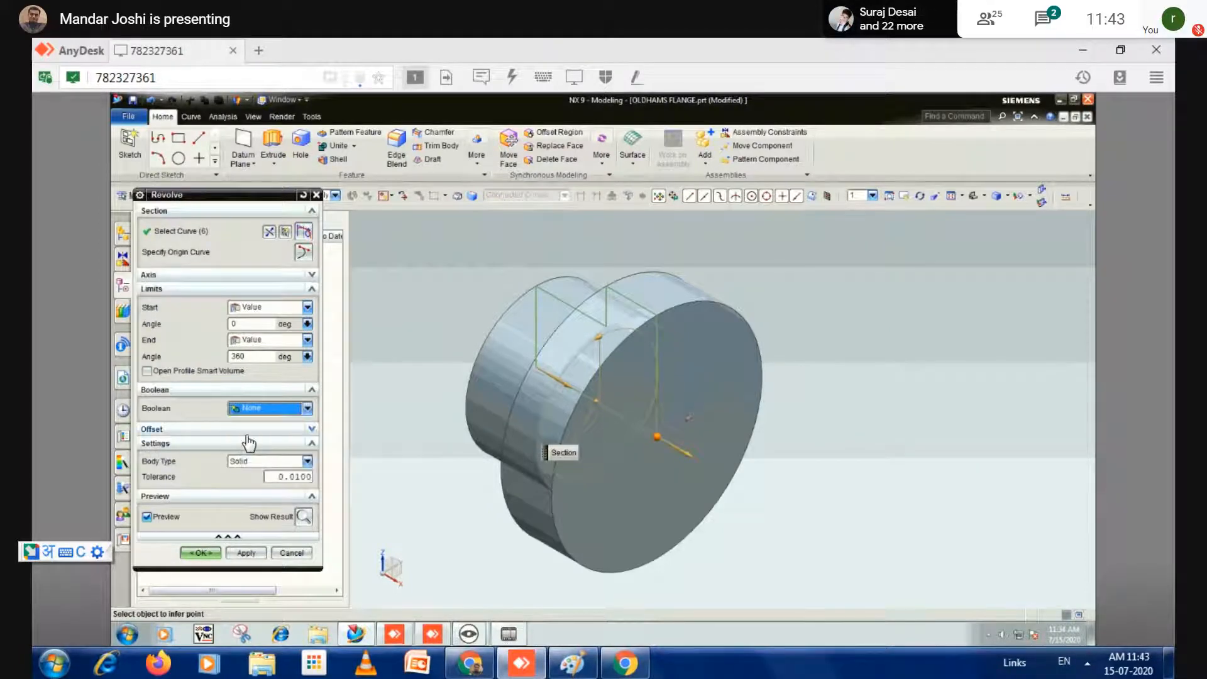
{"action": "left_click", "coordinate": [200, 553]}
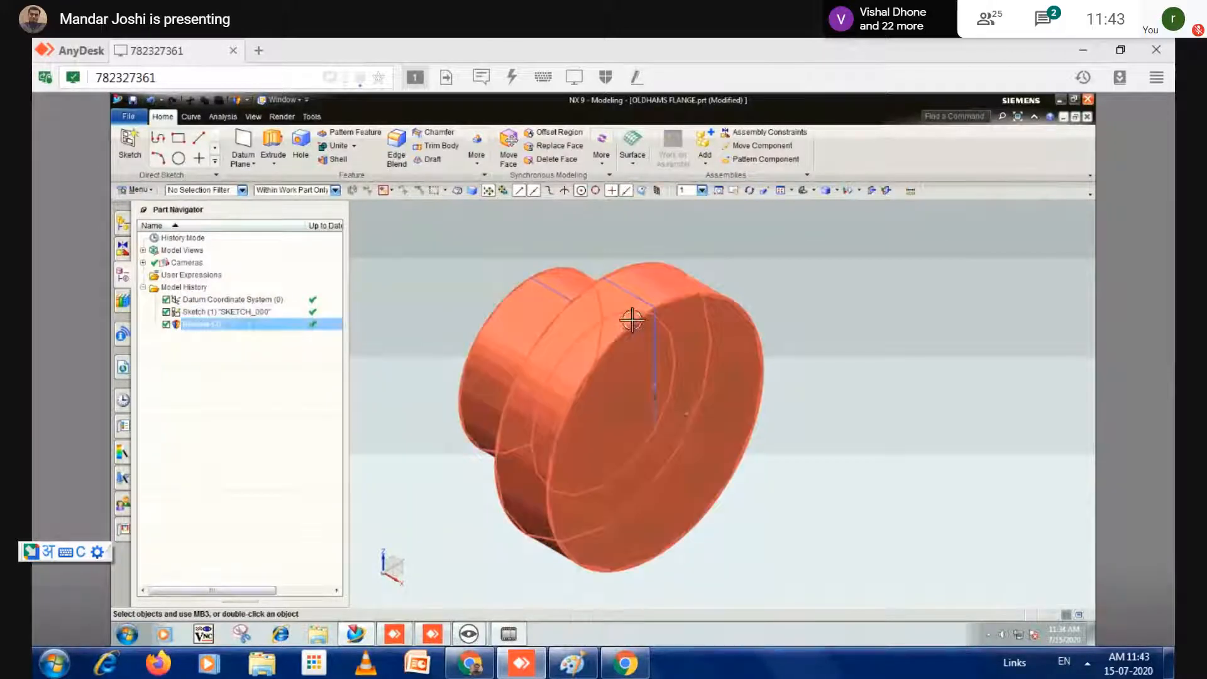
- Switch to Paint and handwrite the note "Ctrl+ W" followed by a dash below the existing W note with the Pencil tool
{"action": "left_click", "coordinate": [572, 663]}
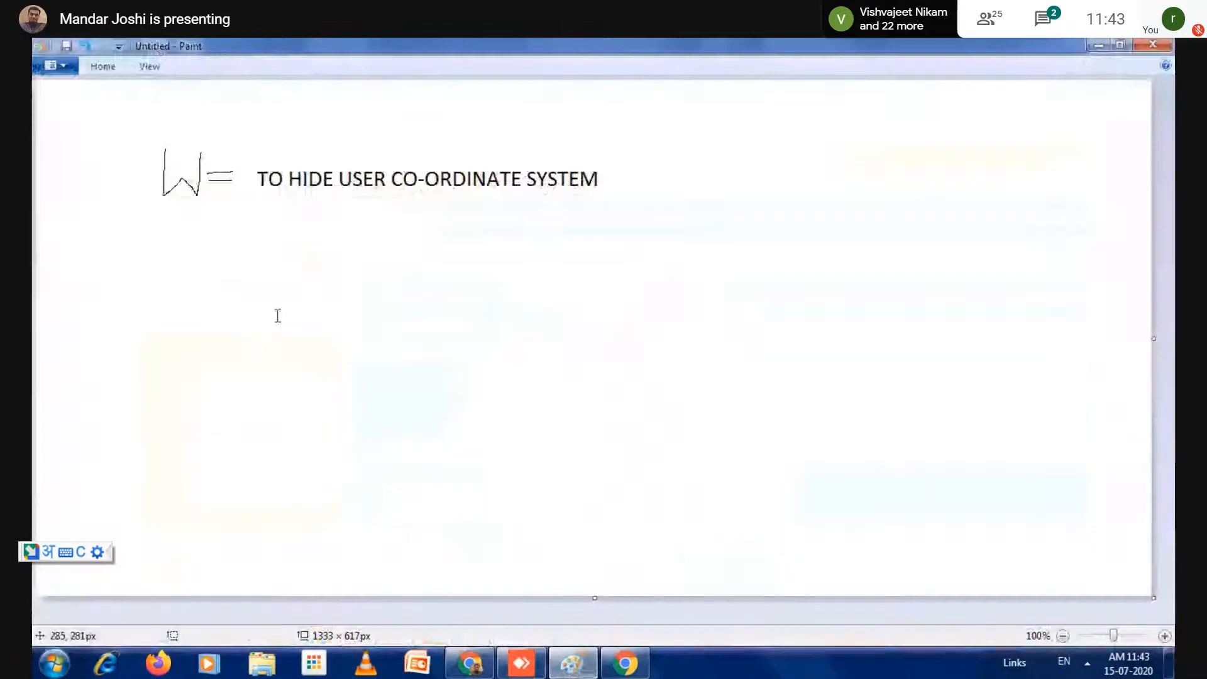
{"action": "left_click", "coordinate": [102, 66]}
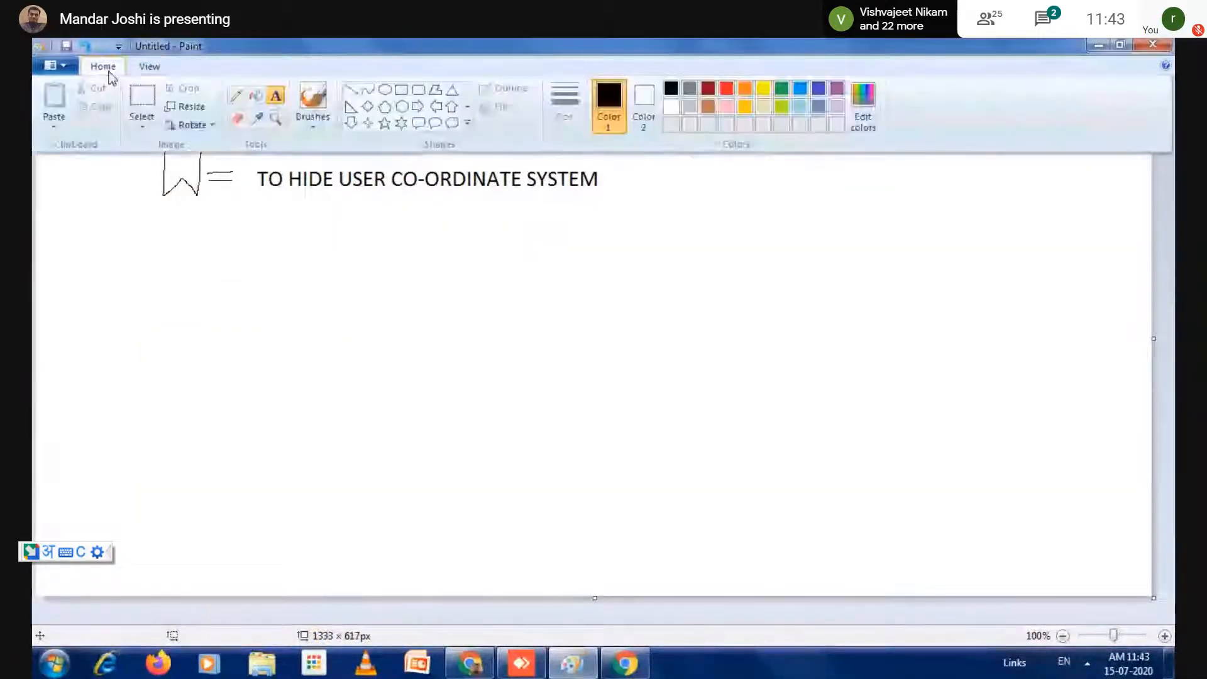
{"action": "left_click", "coordinate": [236, 95]}
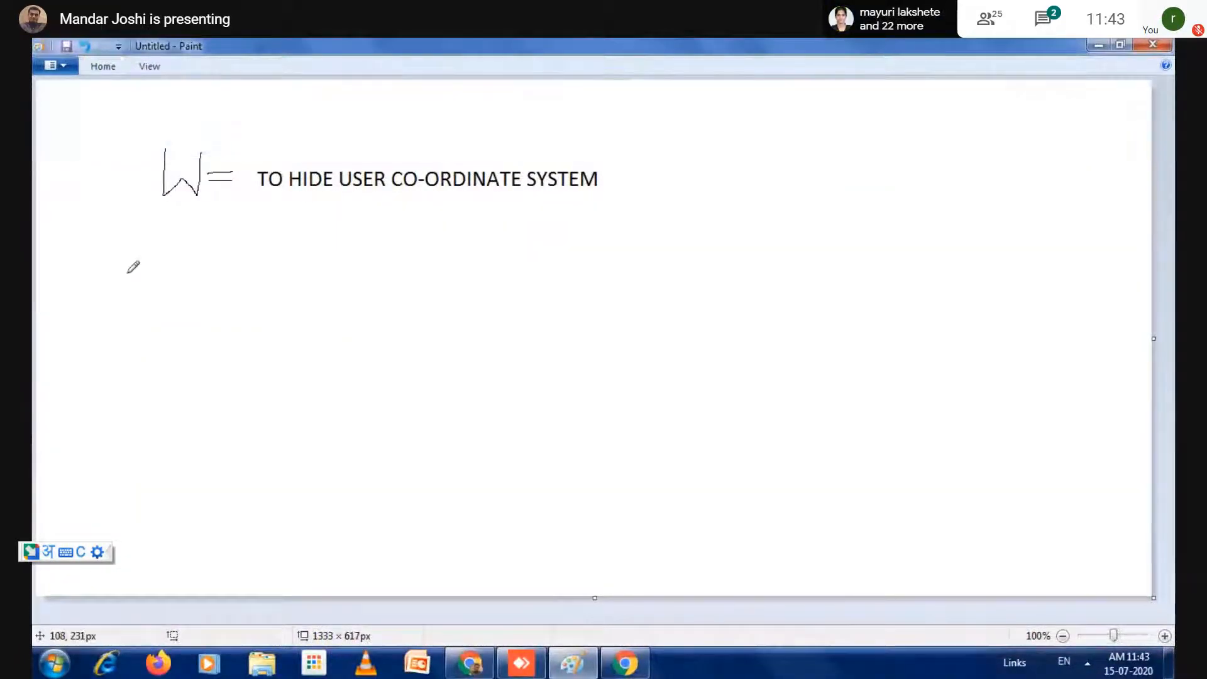
{"action": "mouse_move", "coordinate": [127, 272]}
{"action": "left_mouse_down"}
{"action": "mouse_move", "coordinate": [113, 276]}
{"action": "mouse_move", "coordinate": [114, 302]}
{"action": "mouse_move", "coordinate": [127, 303]}
{"action": "left_mouse_up"}
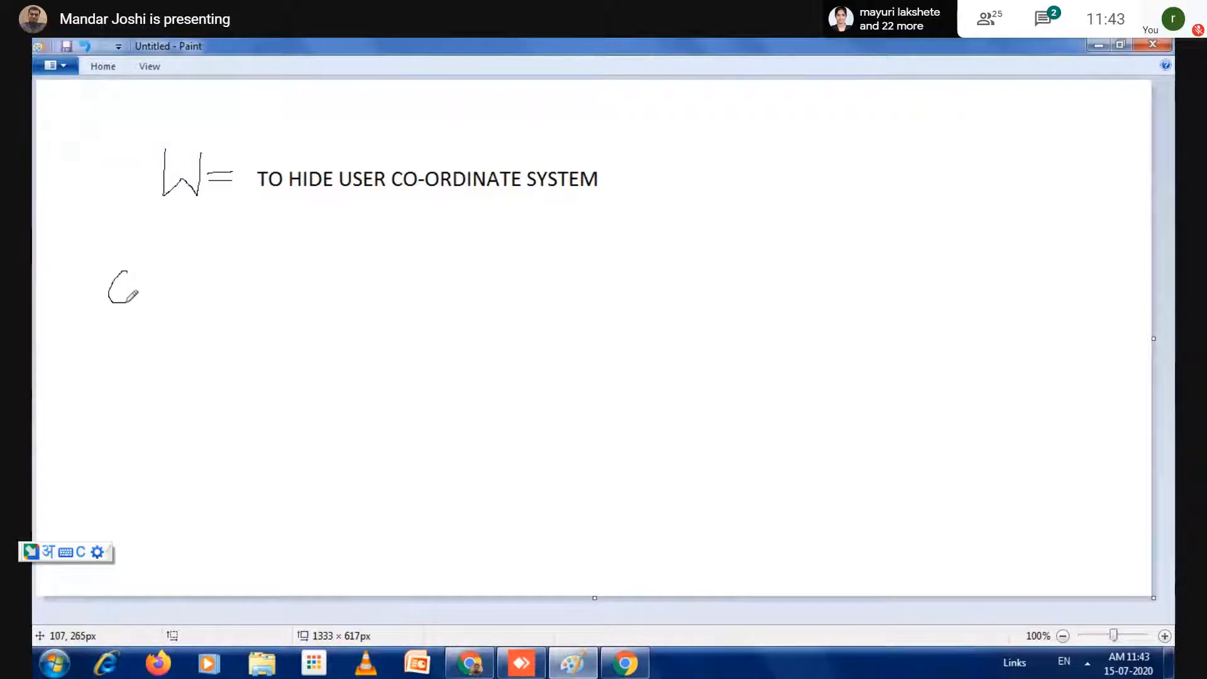
{"action": "mouse_move", "coordinate": [142, 262]}
{"action": "left_mouse_down"}
{"action": "mouse_move", "coordinate": [145, 297]}
{"action": "mouse_move", "coordinate": [128, 287]}
{"action": "mouse_move", "coordinate": [155, 293]}
{"action": "mouse_move", "coordinate": [176, 261]}
{"action": "mouse_move", "coordinate": [169, 297]}
{"action": "mouse_move", "coordinate": [203, 285]}
{"action": "mouse_move", "coordinate": [187, 302]}
{"action": "left_mouse_up"}
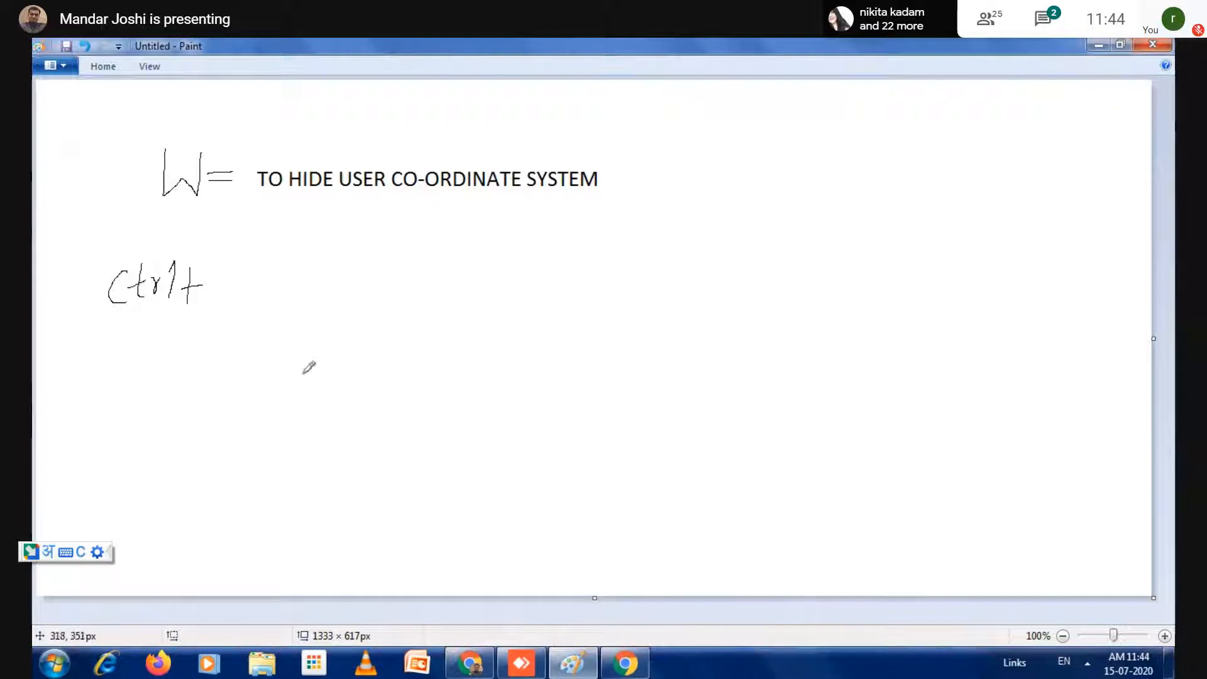
{"action": "mouse_move", "coordinate": [221, 270]}
{"action": "left_mouse_down"}
{"action": "mouse_move", "coordinate": [222, 297]}
{"action": "mouse_move", "coordinate": [247, 272]}
{"action": "mouse_move", "coordinate": [243, 295]}
{"action": "mouse_move", "coordinate": [250, 262]}
{"action": "mouse_move", "coordinate": [284, 275]}
{"action": "left_mouse_up"}
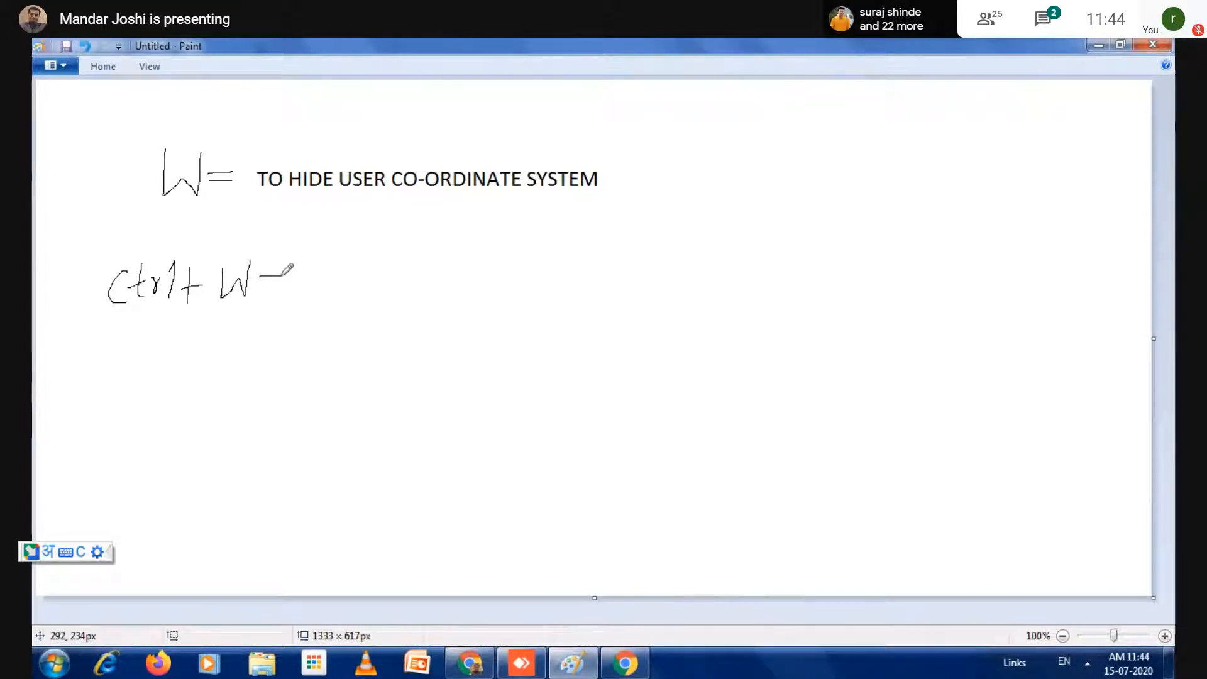
- Switch back to the NX session in AnyDesk and use Show and Hide to hide all objects and show them again
{"action": "left_click", "coordinate": [521, 663]}
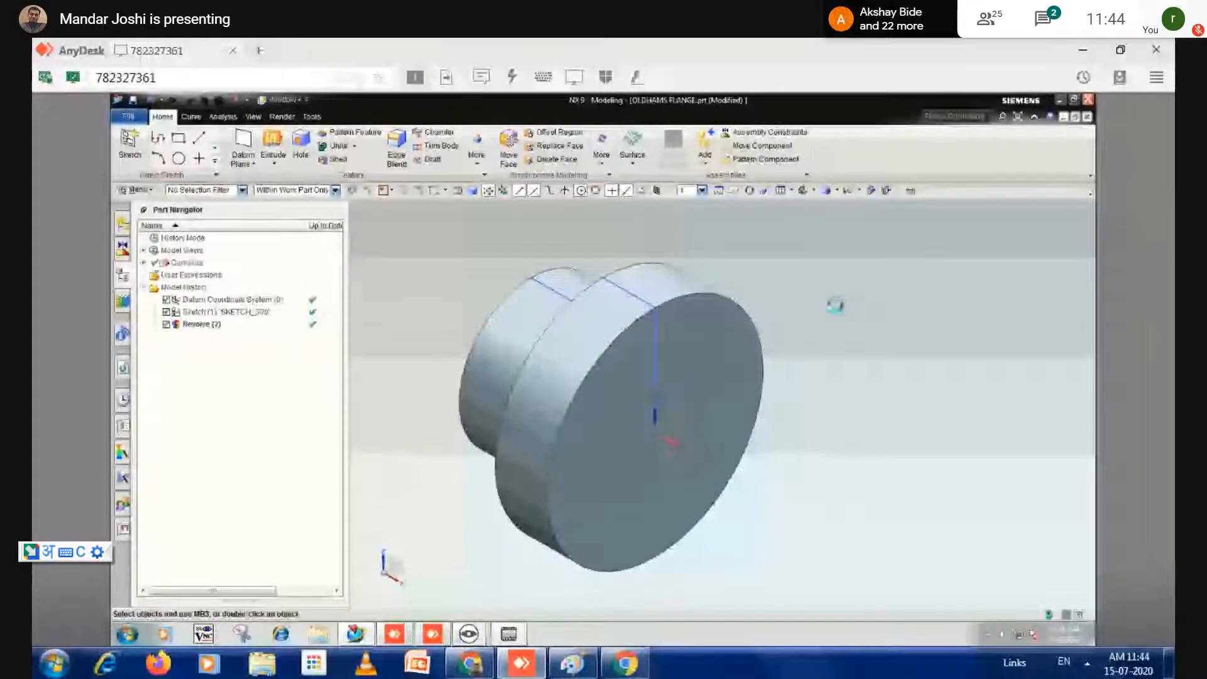
{"action": "key", "text": "ctrl+w"}
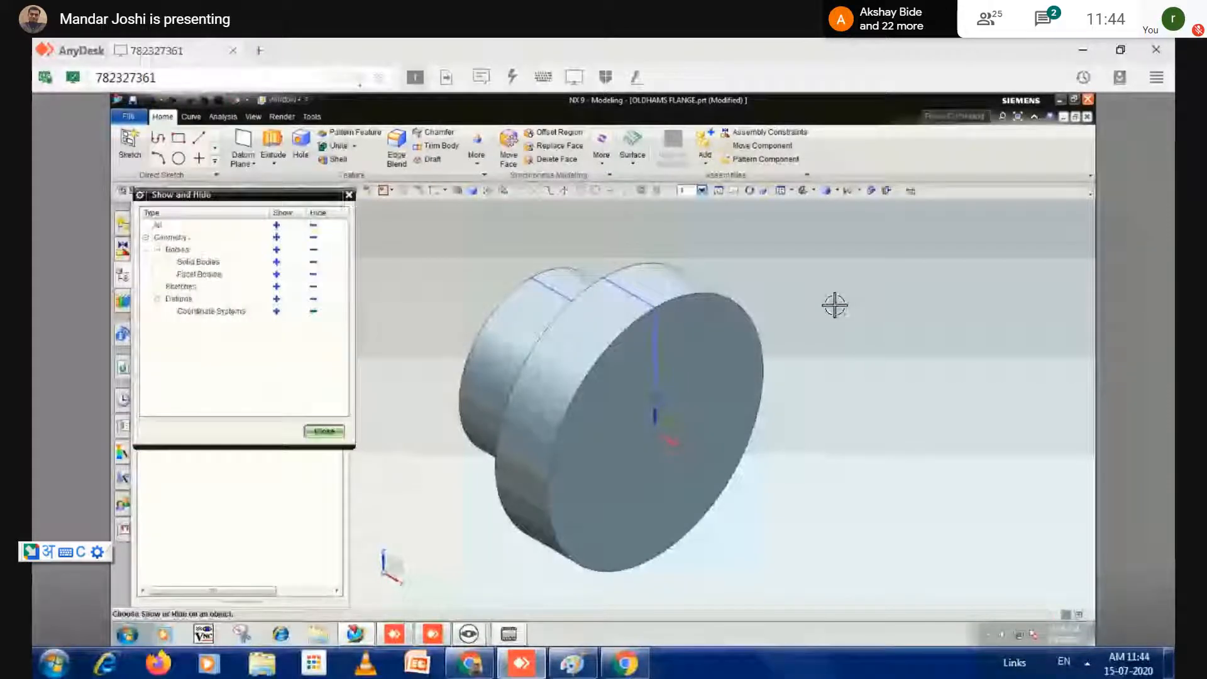
{"action": "left_click", "coordinate": [313, 226]}
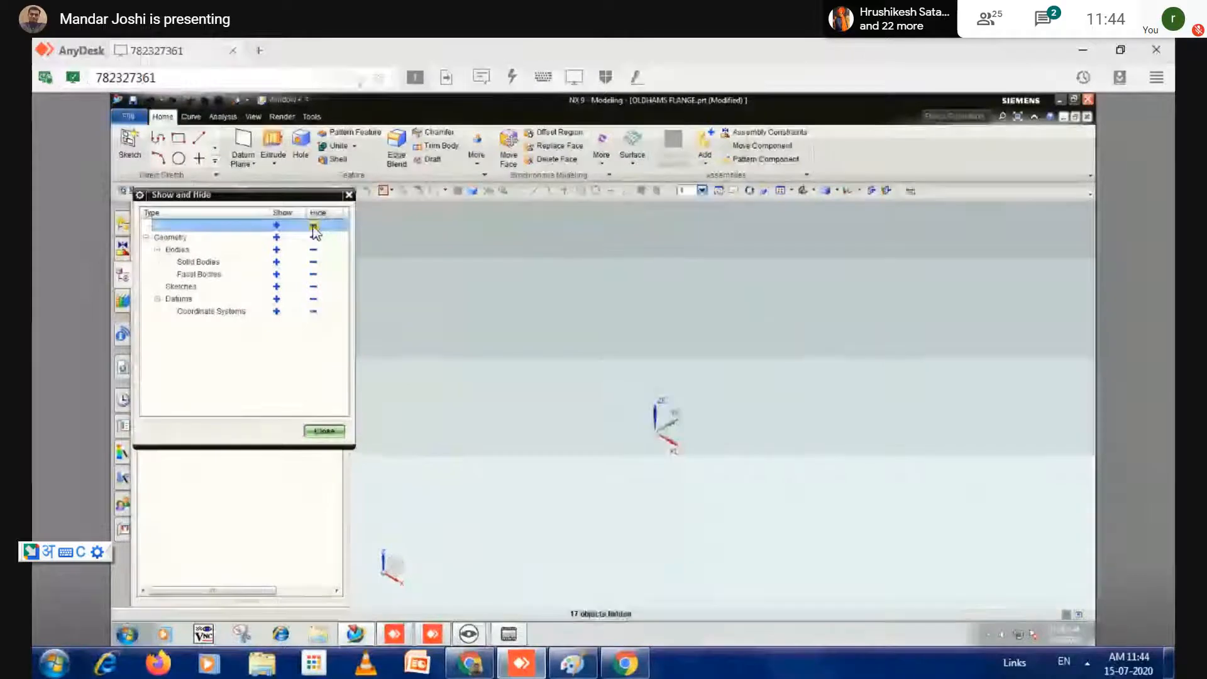
{"action": "left_click", "coordinate": [276, 227]}
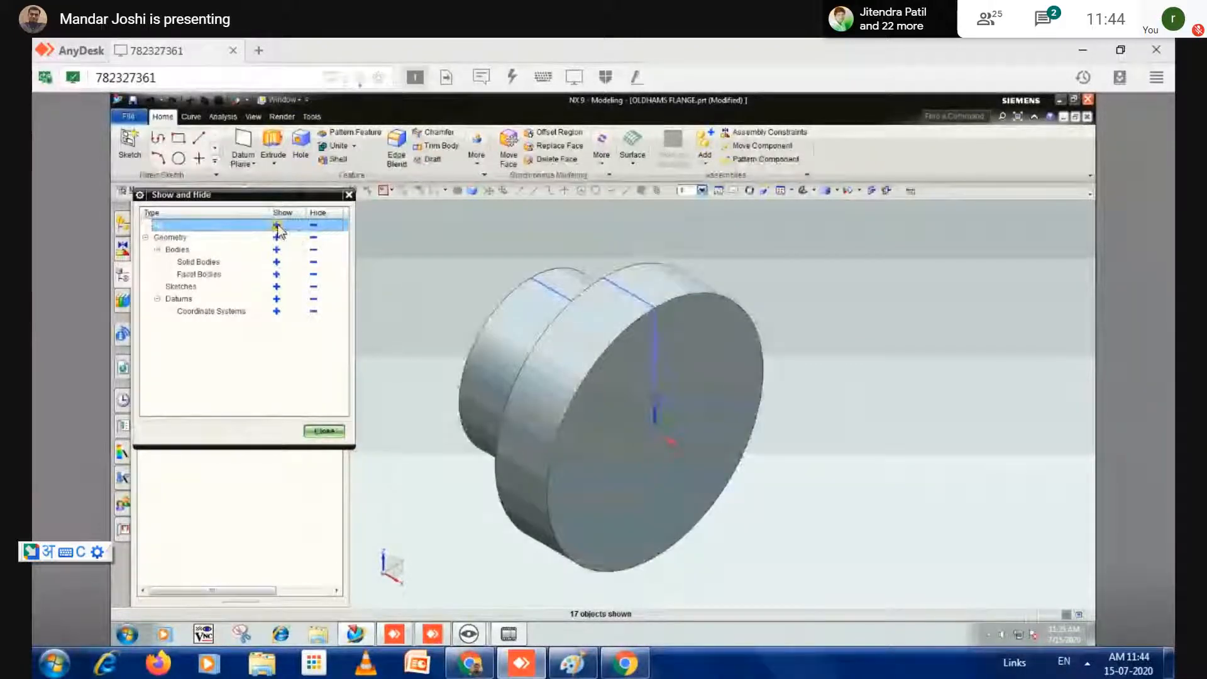
- Hide all sketches and datums with Show and Hide, leaving the revolved solid displayed
{"action": "left_click", "coordinate": [184, 287]}
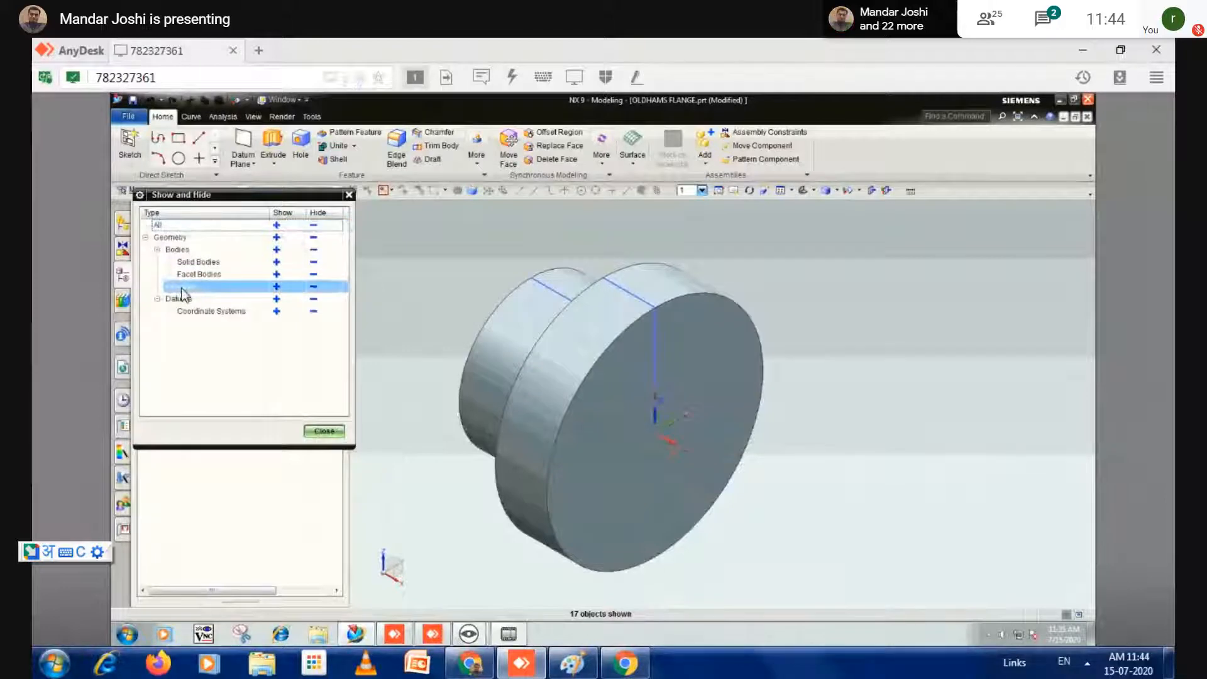
{"action": "left_click", "coordinate": [314, 287]}
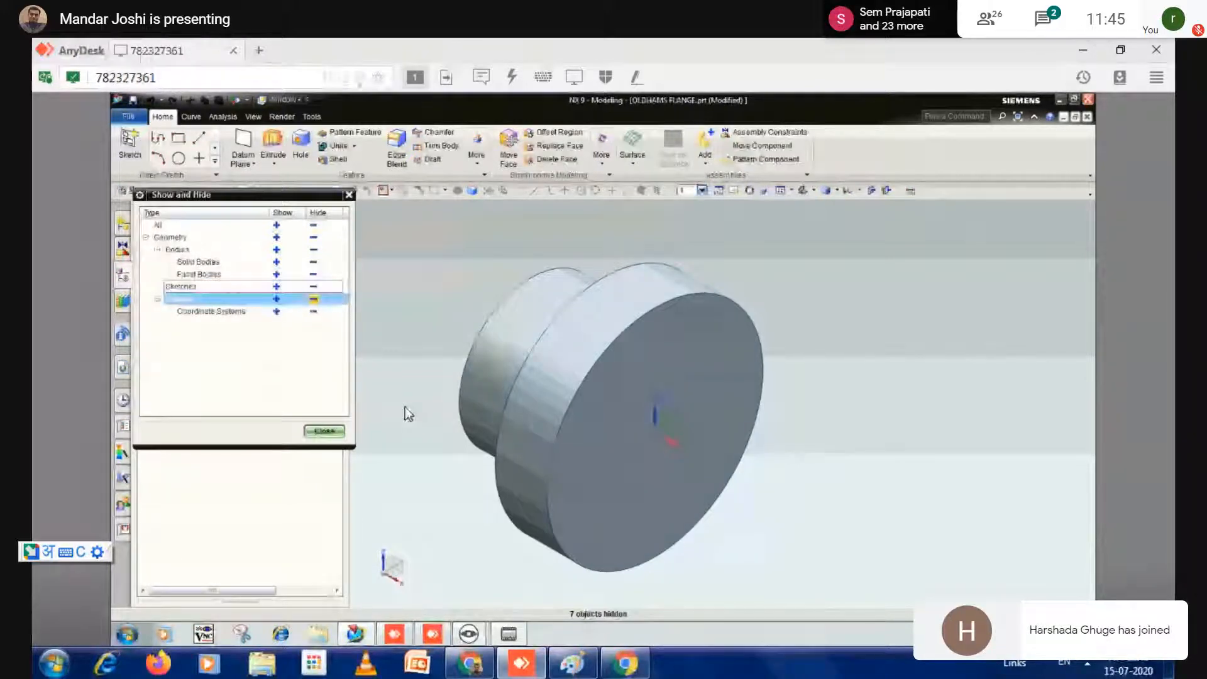
- Hide the coordinate systems with Show and Hide, show them again, and close the dialog
{"action": "left_click", "coordinate": [314, 312]}
{"action": "left_click", "coordinate": [277, 312]}
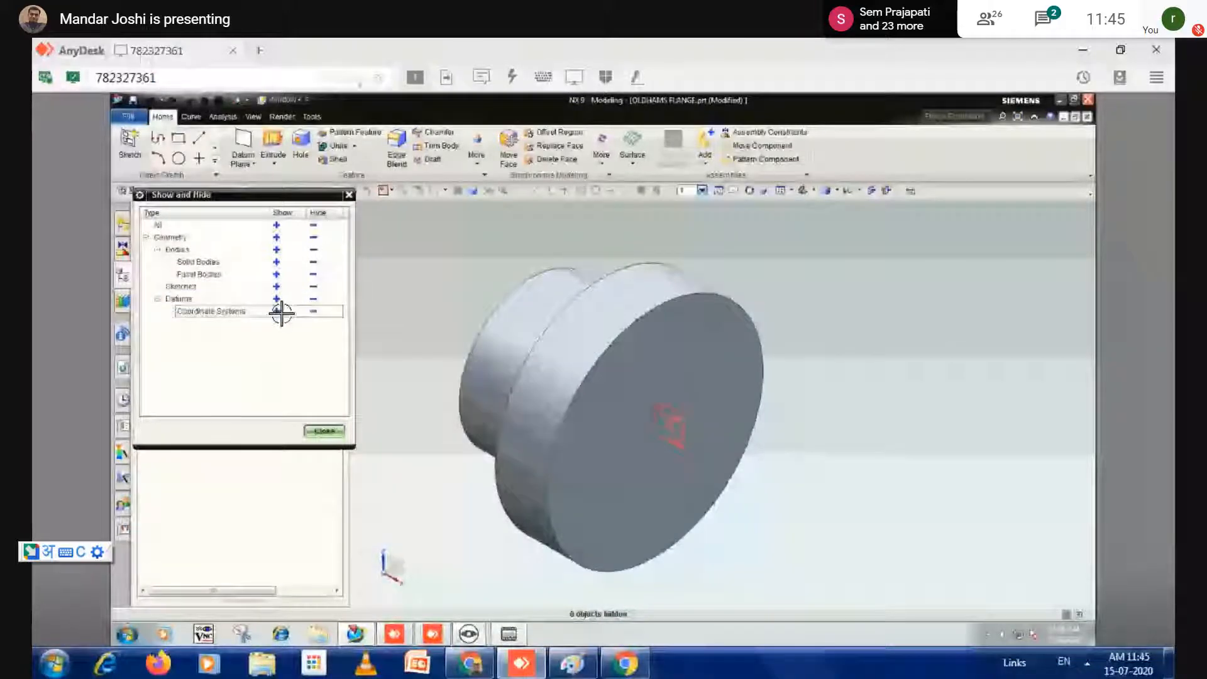
{"action": "left_click", "coordinate": [280, 311]}
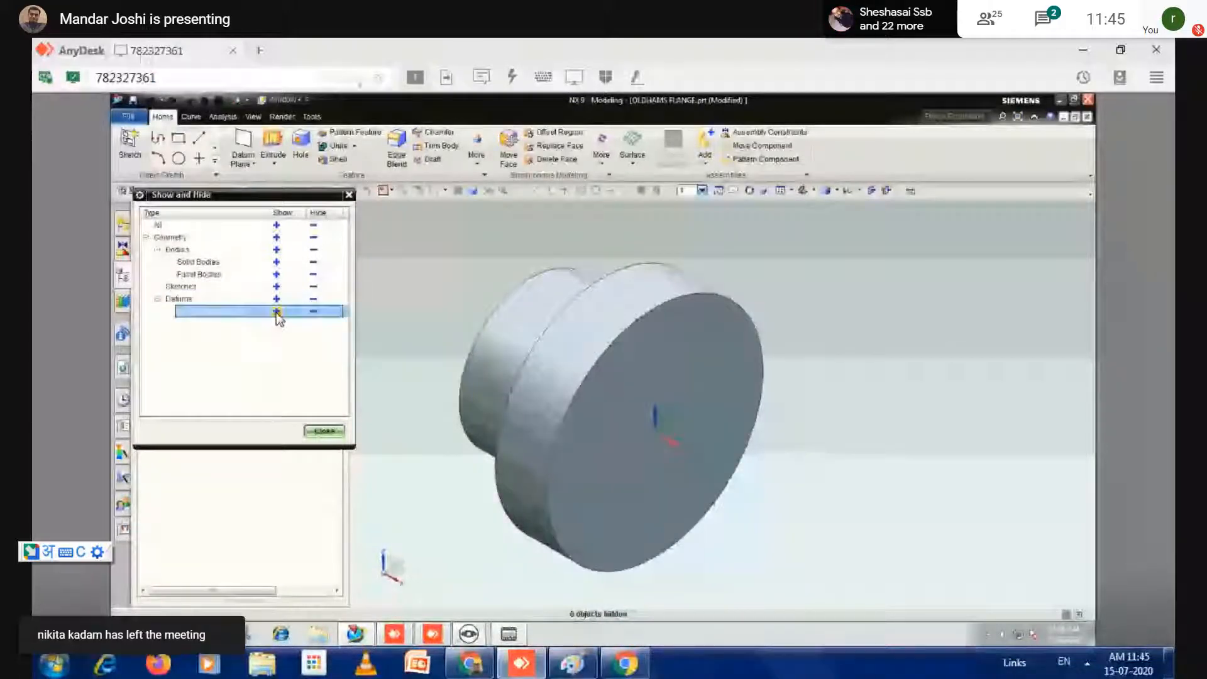
{"action": "left_click", "coordinate": [324, 432]}
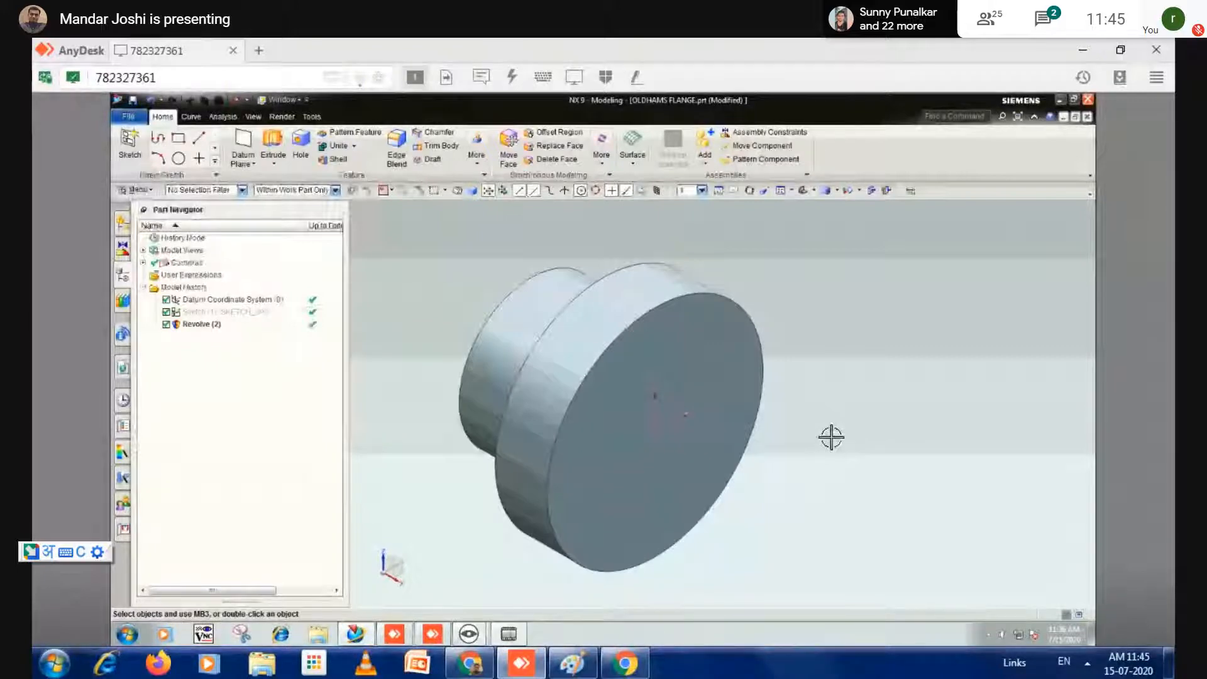
{"action": "left_click", "coordinate": [215, 314]}
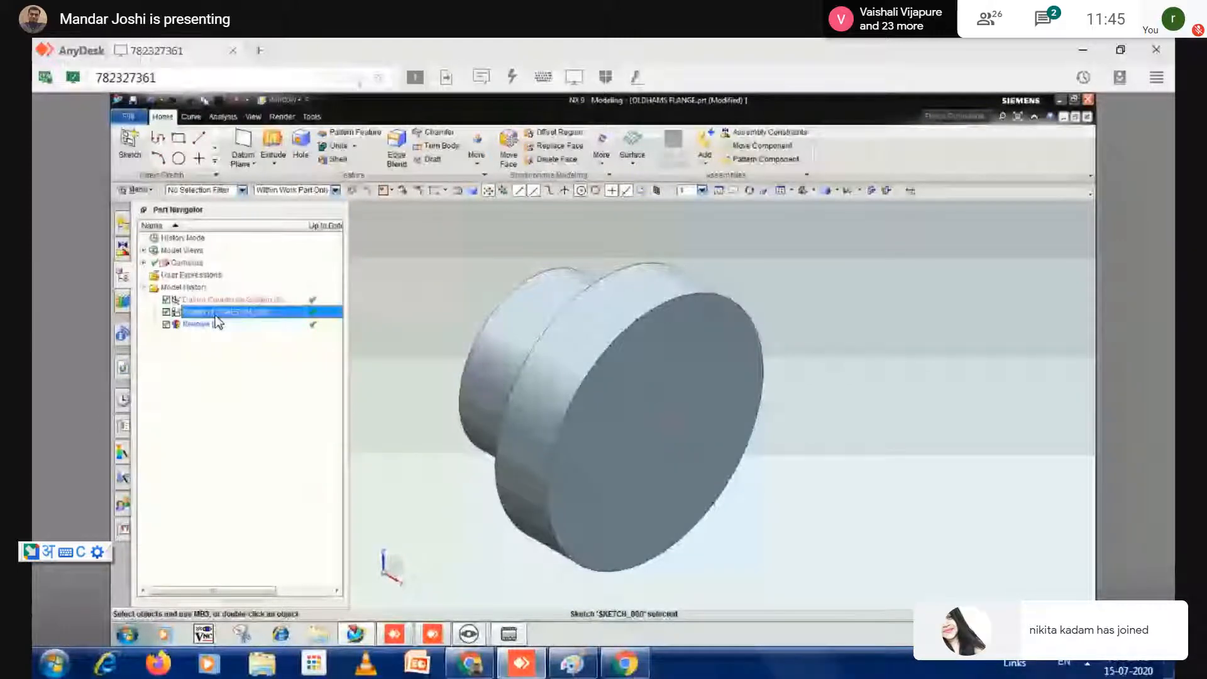
{"action": "right_click", "coordinate": [217, 313]}
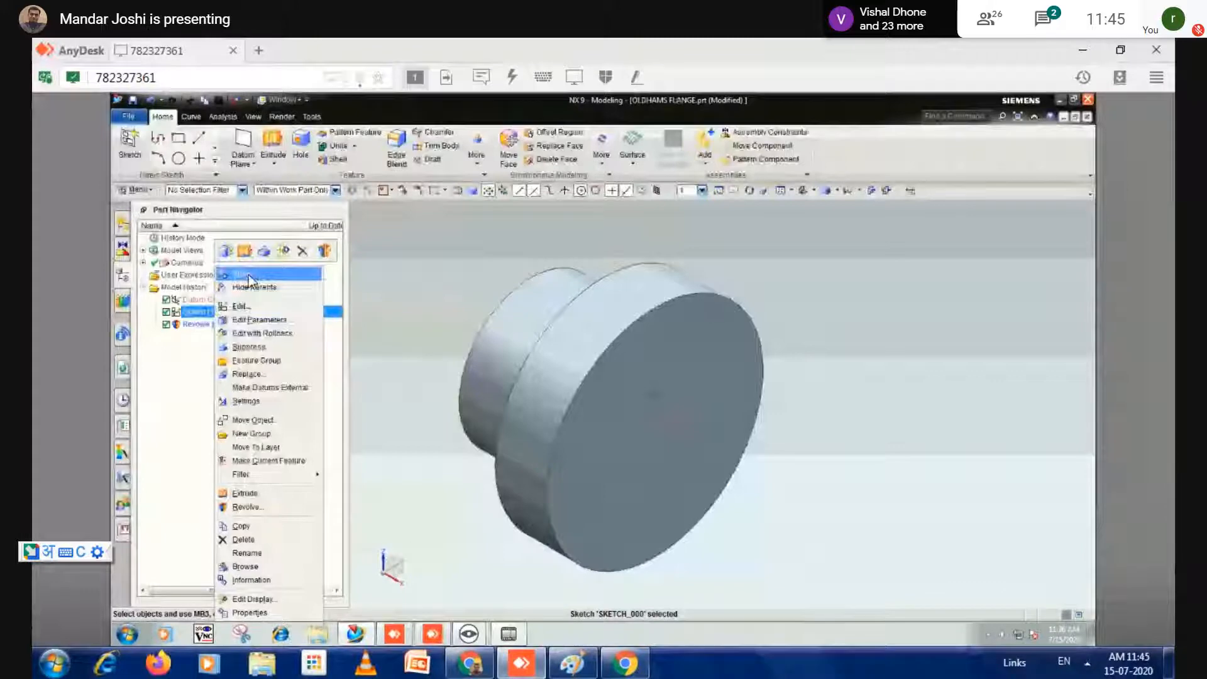
{"action": "left_click", "coordinate": [423, 291]}
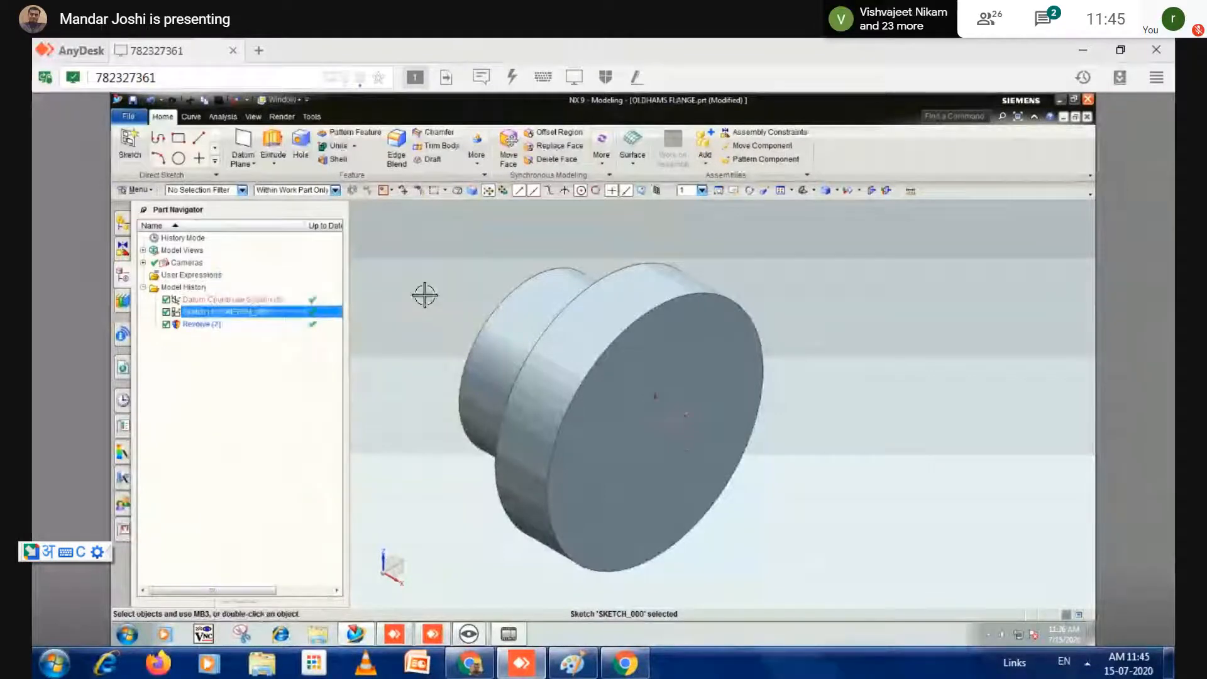
- Show all sketches over the revolved solid with Show and Hide, hide them again, and close the dialog
{"action": "key", "text": "ctrl+w"}
{"action": "left_click", "coordinate": [314, 287]}
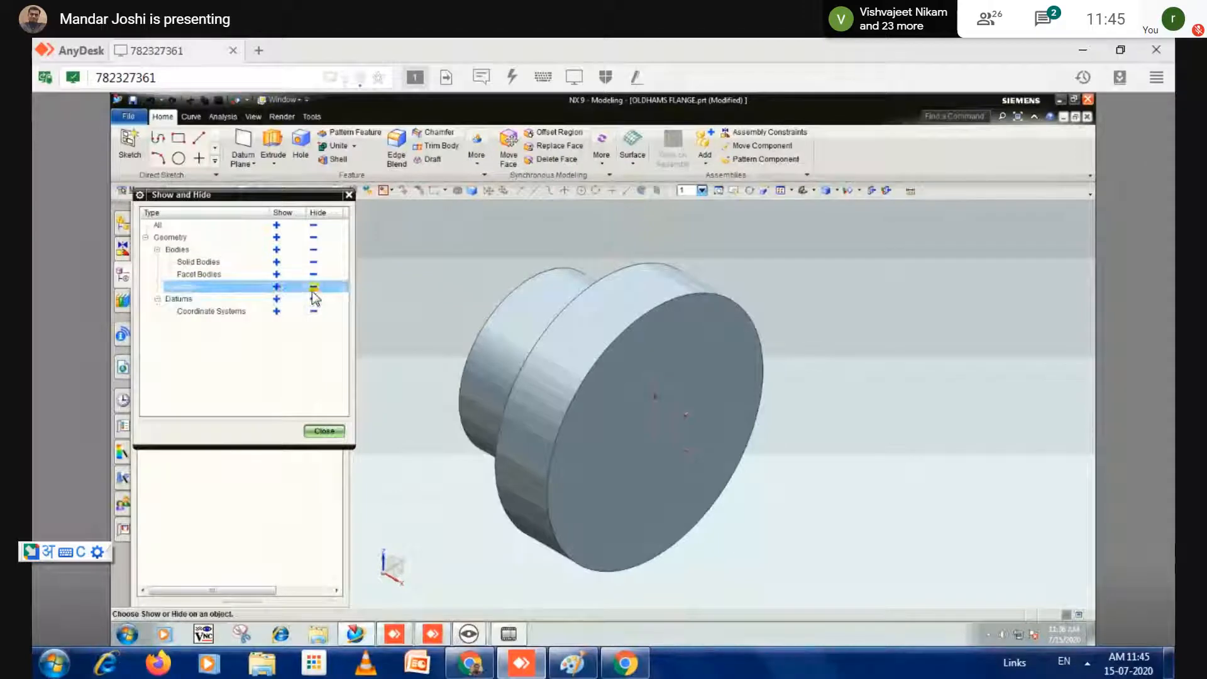
{"action": "left_click", "coordinate": [276, 288]}
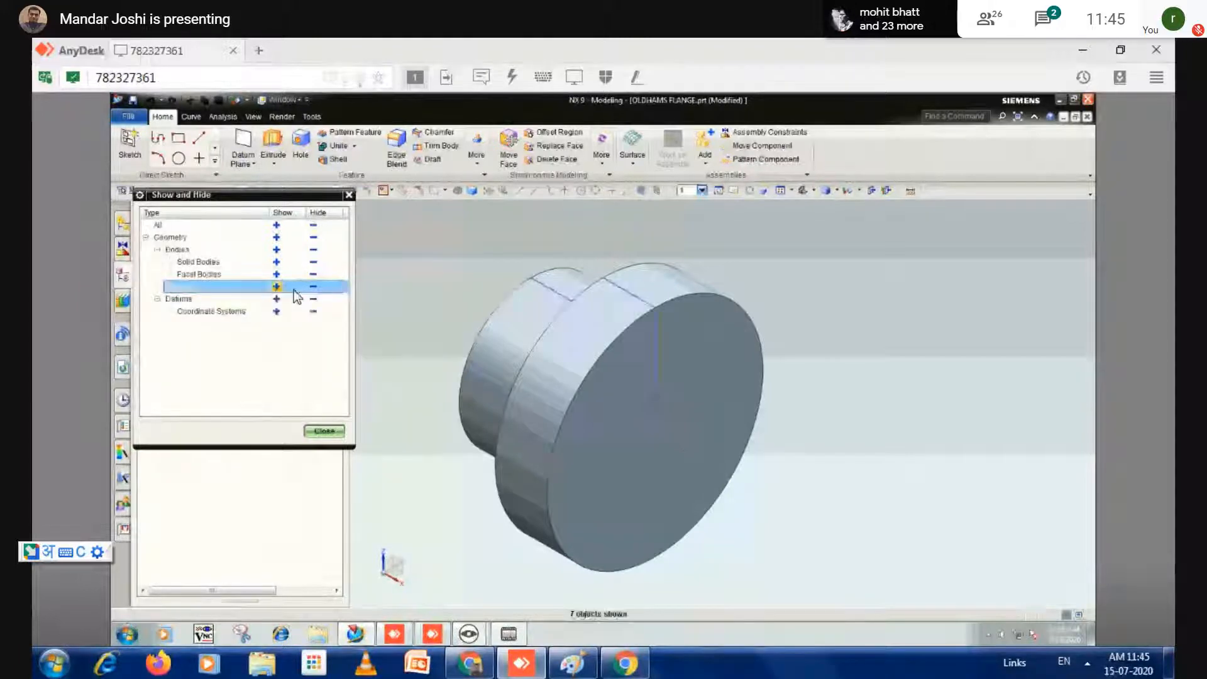
{"action": "left_click", "coordinate": [313, 287]}
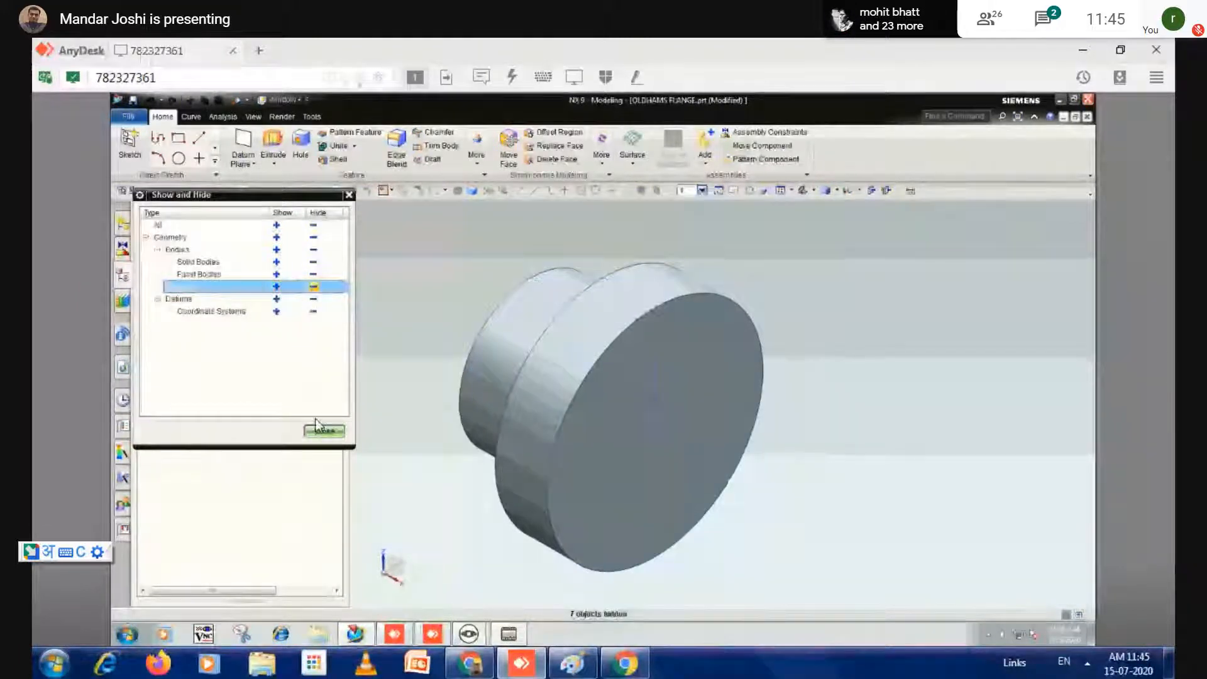
{"action": "left_click", "coordinate": [319, 428]}
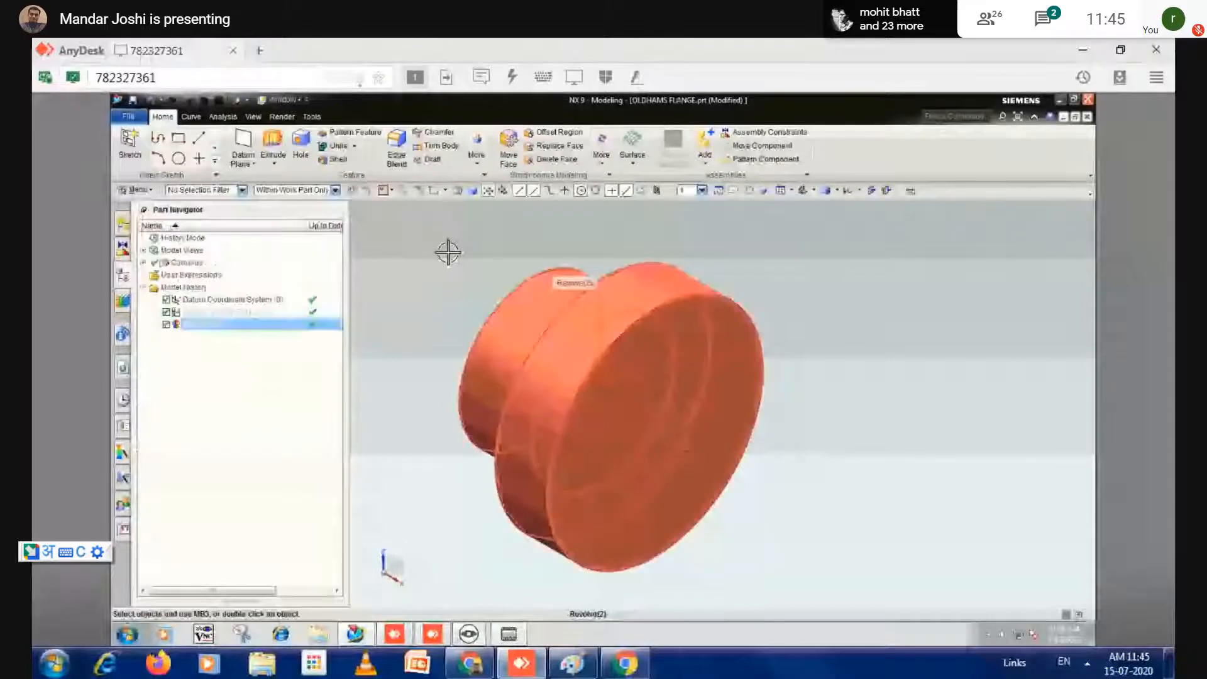
- Switch to Paint and handwrite "To" after the "Ctrl+ W =" note with the Pencil tool
{"action": "key", "text": "alt+Tab"}
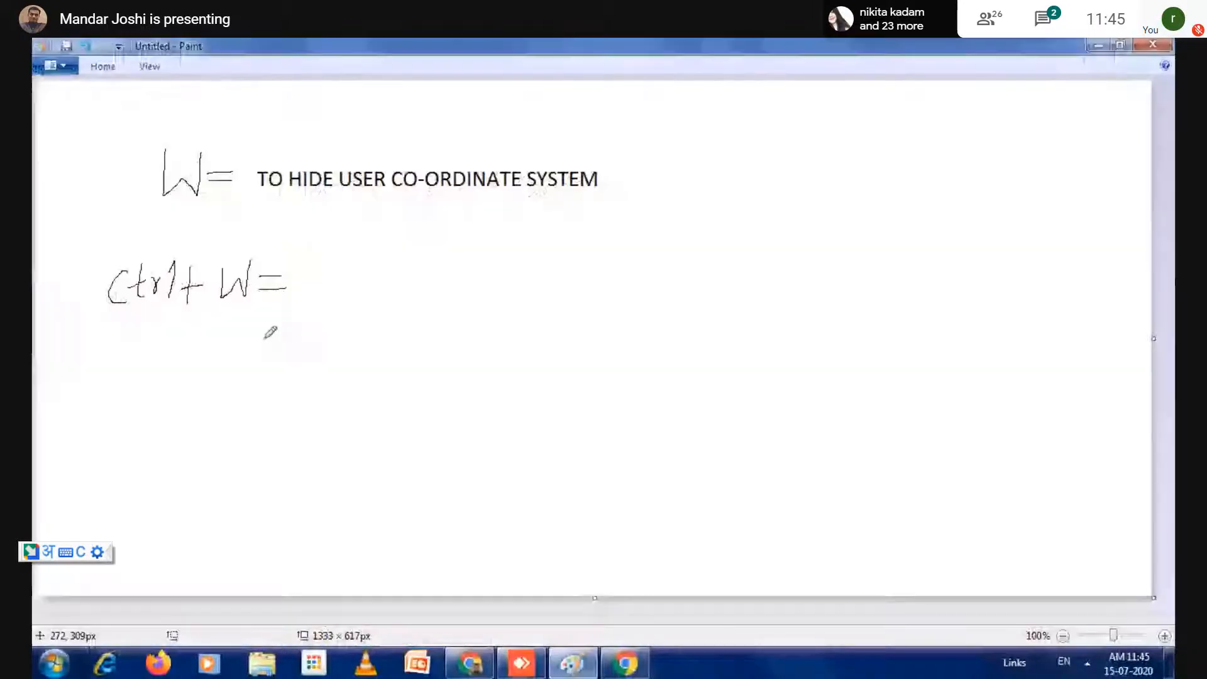
{"action": "mouse_move", "coordinate": [301, 258]}
{"action": "left_mouse_down"}
{"action": "mouse_move", "coordinate": [330, 256]}
{"action": "mouse_move", "coordinate": [318, 289]}
{"action": "left_mouse_up"}
{"action": "left_click_drag", "start_coordinate": [330, 280], "coordinate": [345, 278]}
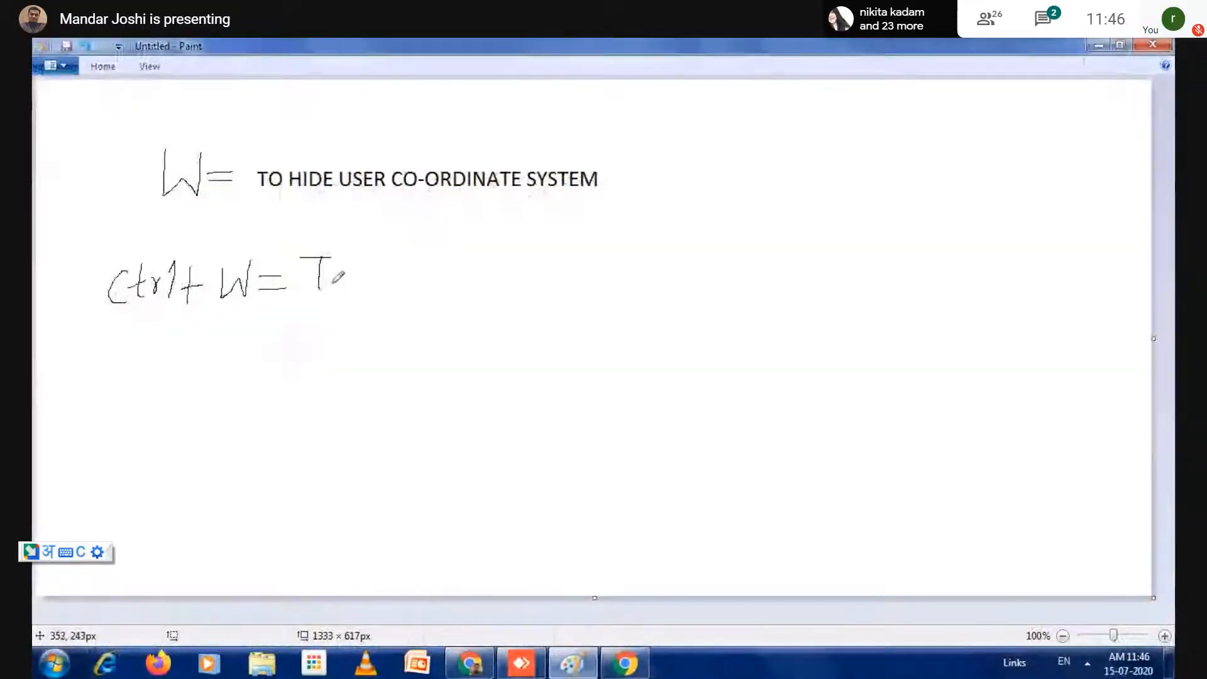
- Add a text box after the handwritten Ctrl+ W note with the Text tool and enter "To hide/"
{"action": "left_click", "coordinate": [108, 66]}
{"action": "left_click", "coordinate": [275, 96]}
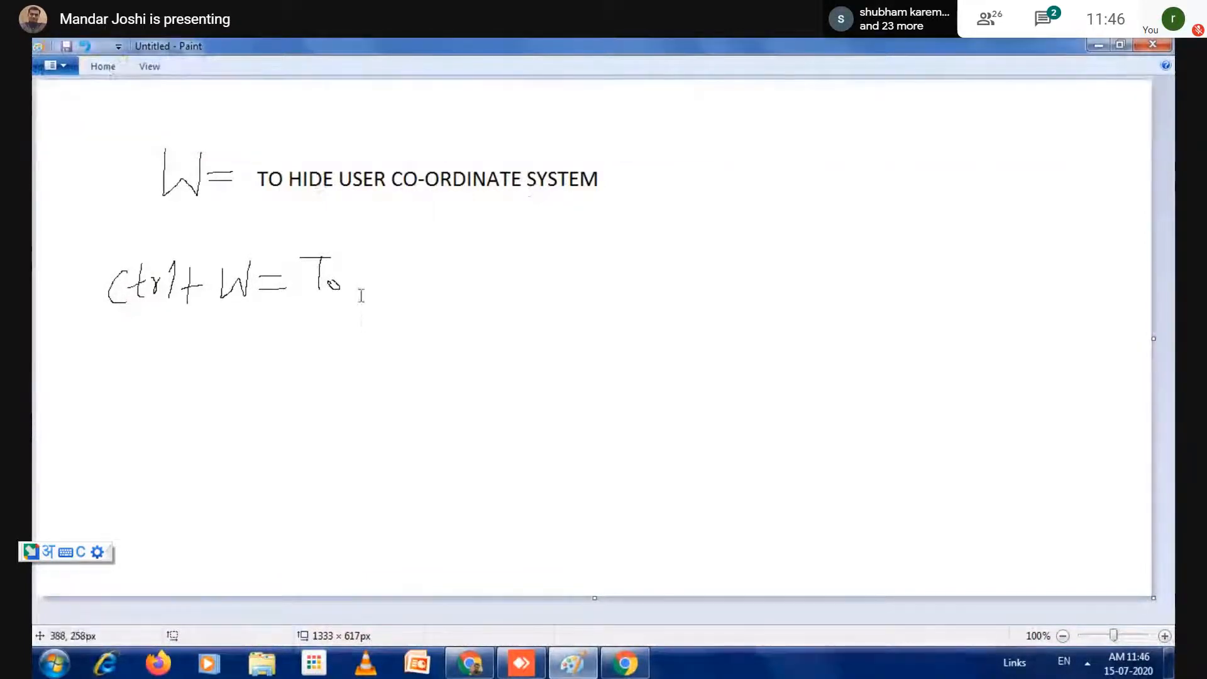
{"action": "left_click", "coordinate": [356, 274]}
{"action": "type", "text": "TO"}
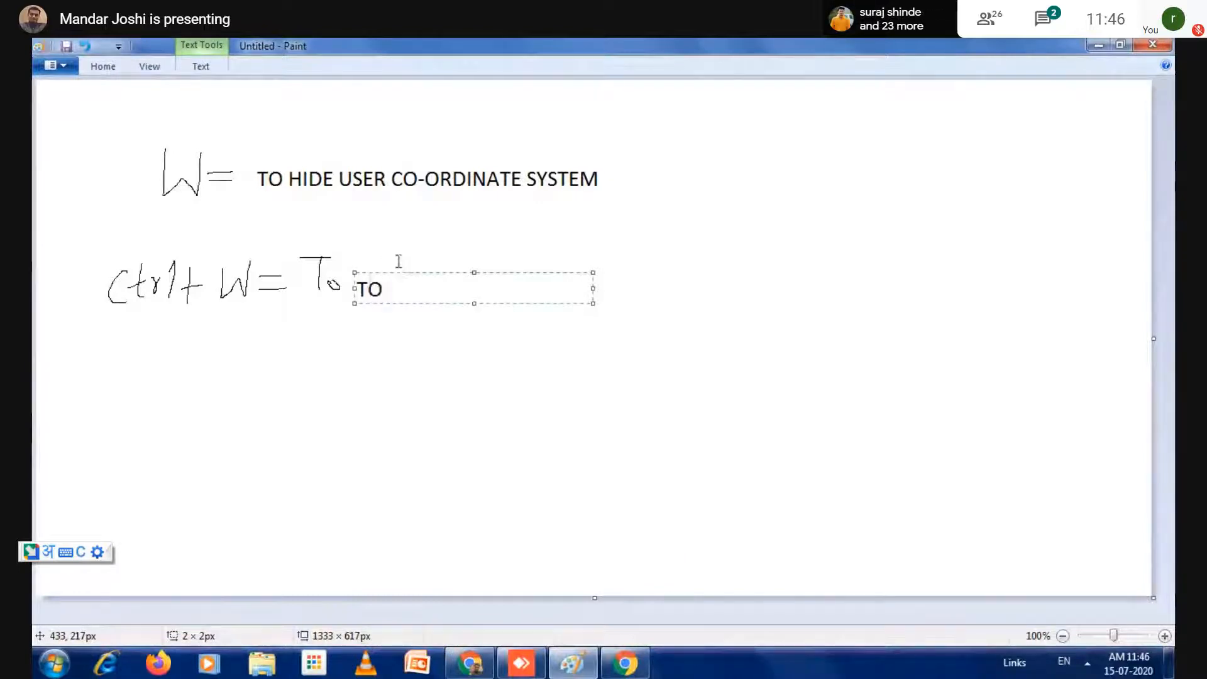
{"action": "key", "text": "BackSpace"}
{"action": "key", "text": "BackSpace"}
{"action": "type", "text": "o his"}
{"action": "key", "text": "BackSpace"}
{"action": "type", "text": "de"}
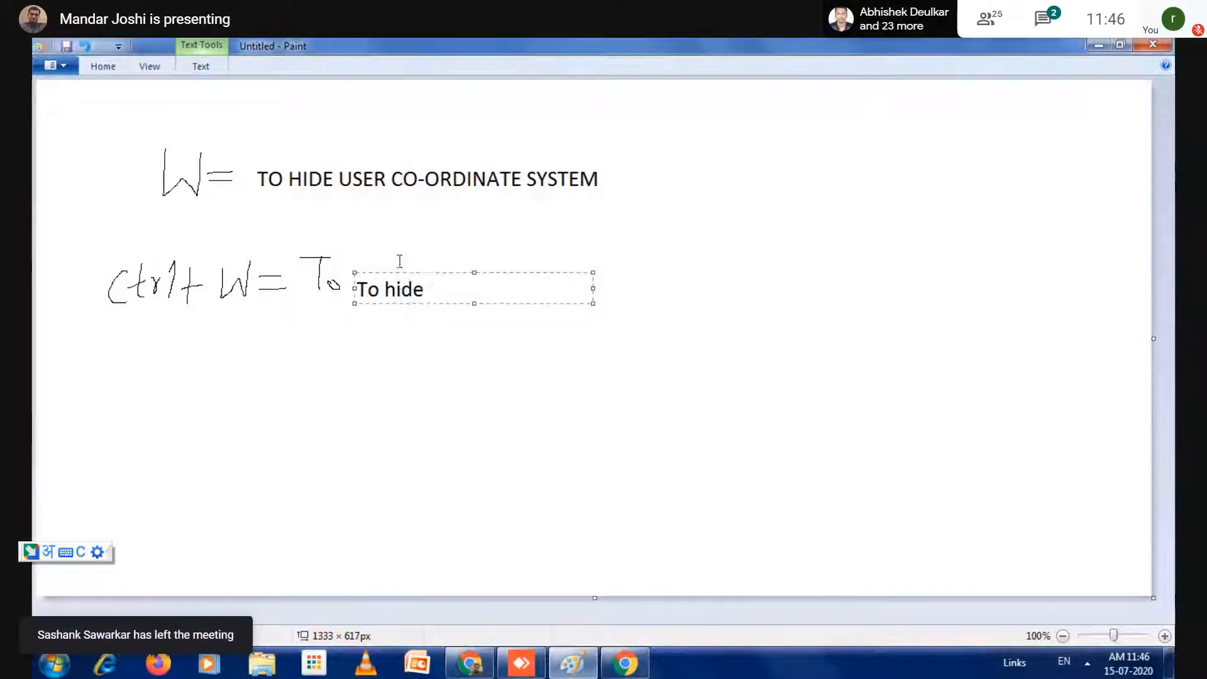
{"action": "key", "text": "BackSpace"}
{"action": "type", "text": "/"}
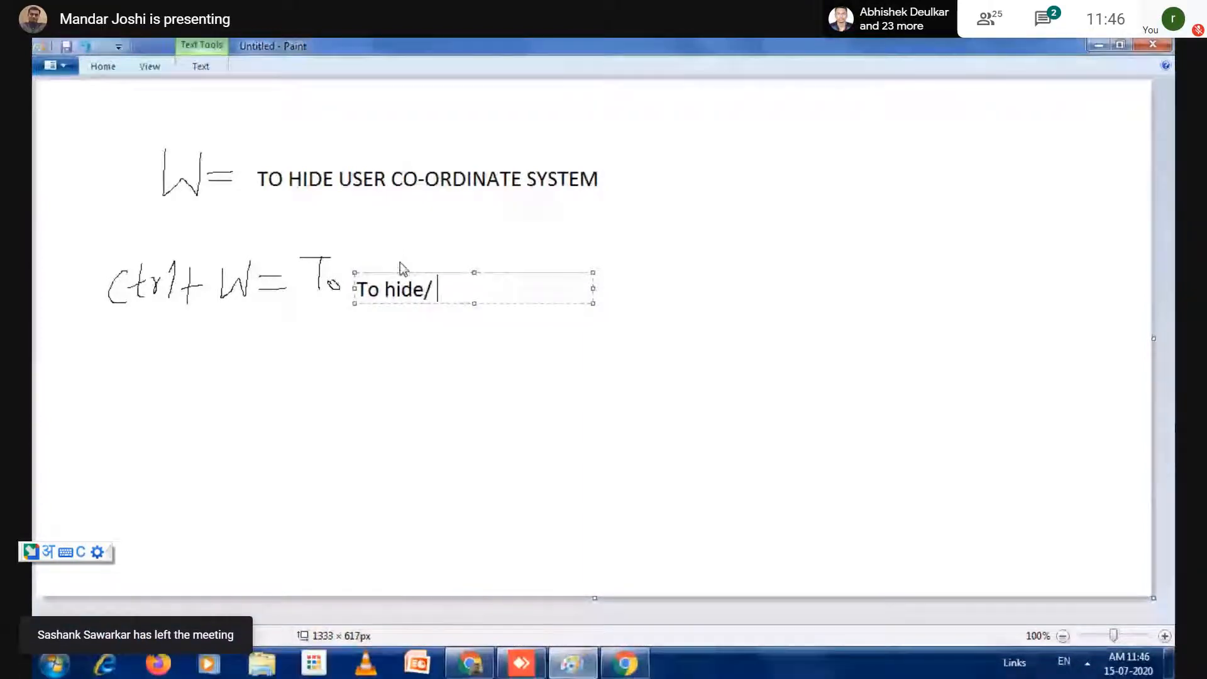
- Complete the second note so it reads "To hide/ Show the entities" and widen its text box to fit on one line
{"action": "type", "text": " Show"}
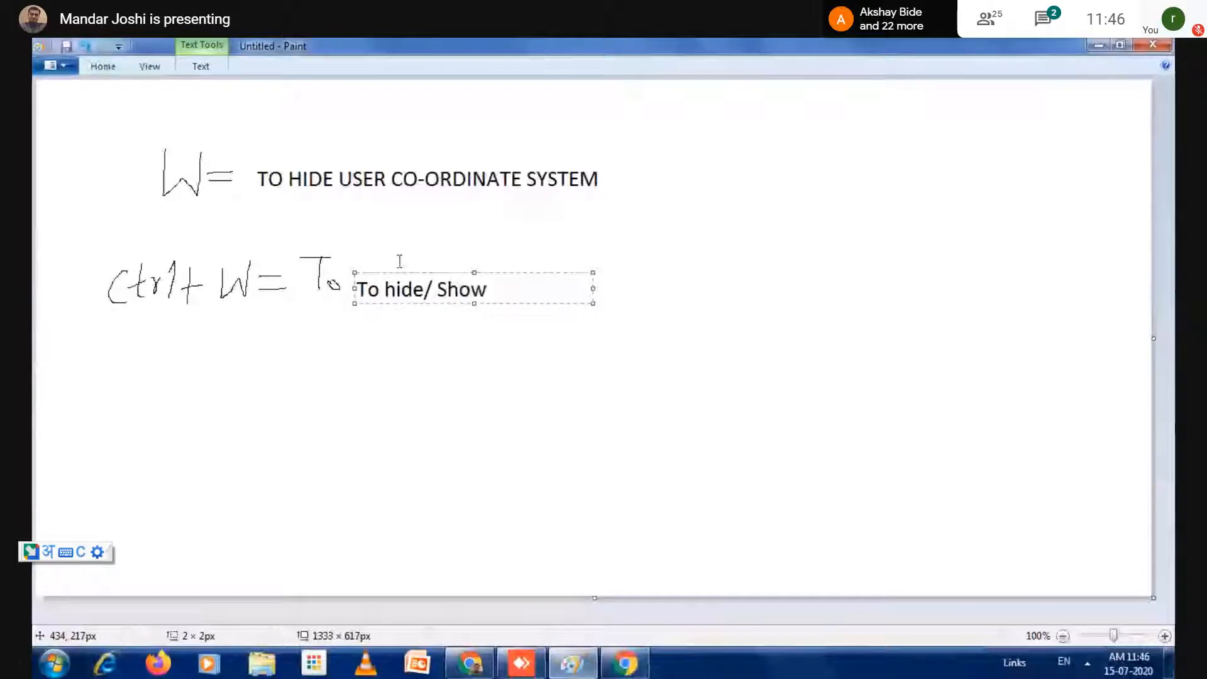
{"action": "type", "text": " the entitie"}
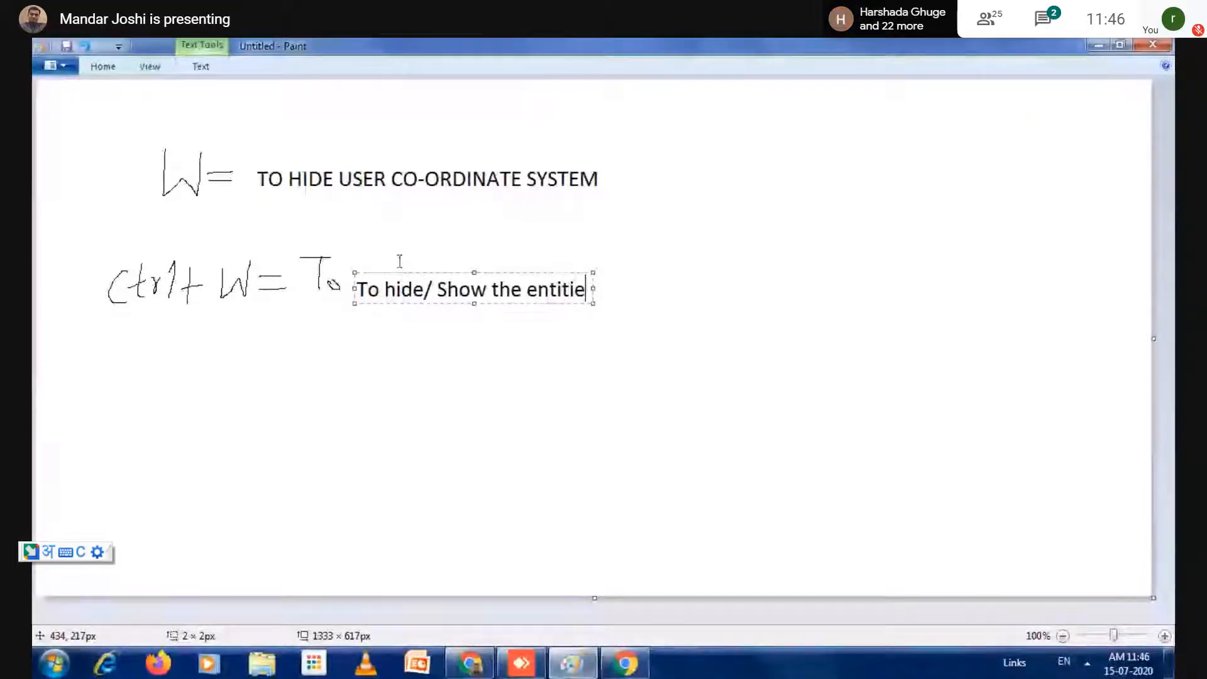
{"action": "type", "text": "s"}
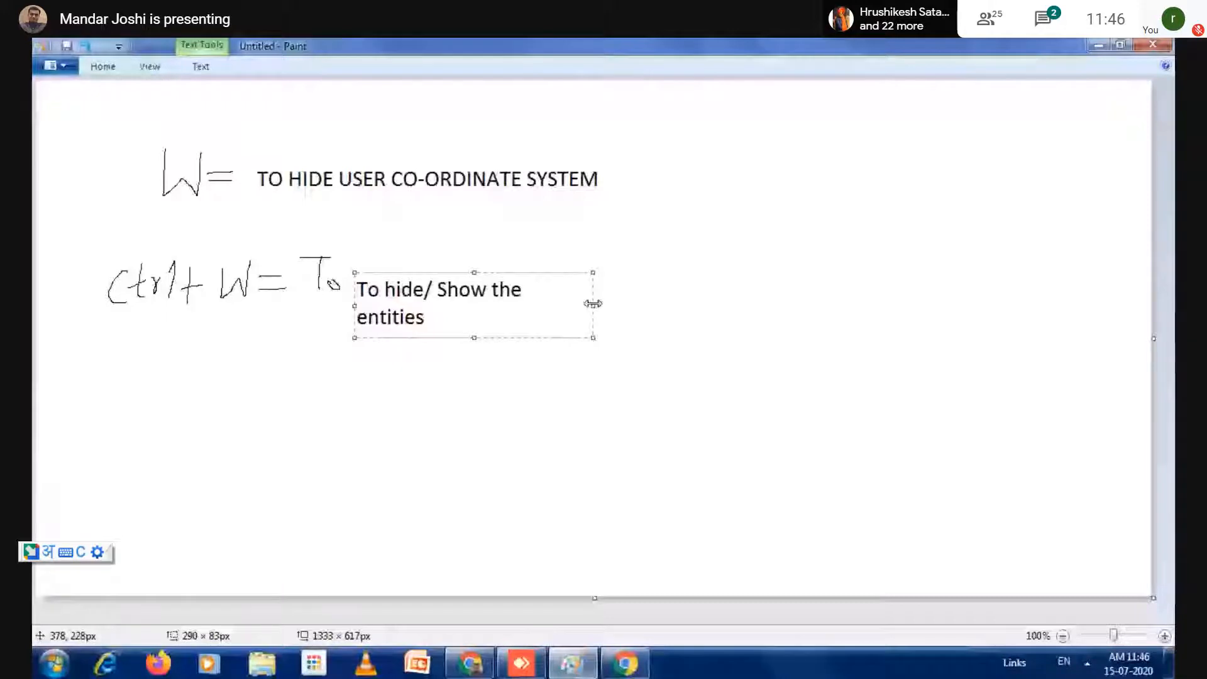
{"action": "left_click_drag", "start_coordinate": [593, 304], "coordinate": [666, 305]}
{"action": "left_click", "coordinate": [767, 271]}
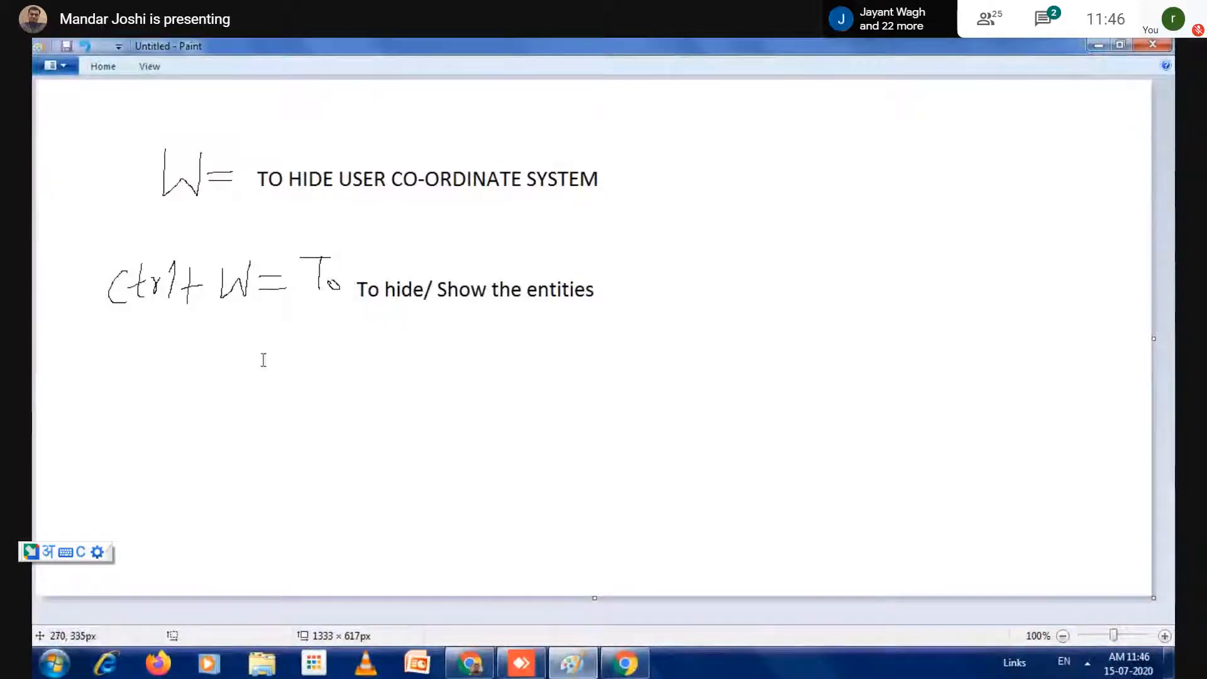
- Switch to NX, save the OLDHAMS FLANGE part, and bring up the Flange.pdf drawing in the browser
{"action": "left_click", "coordinate": [1097, 46]}
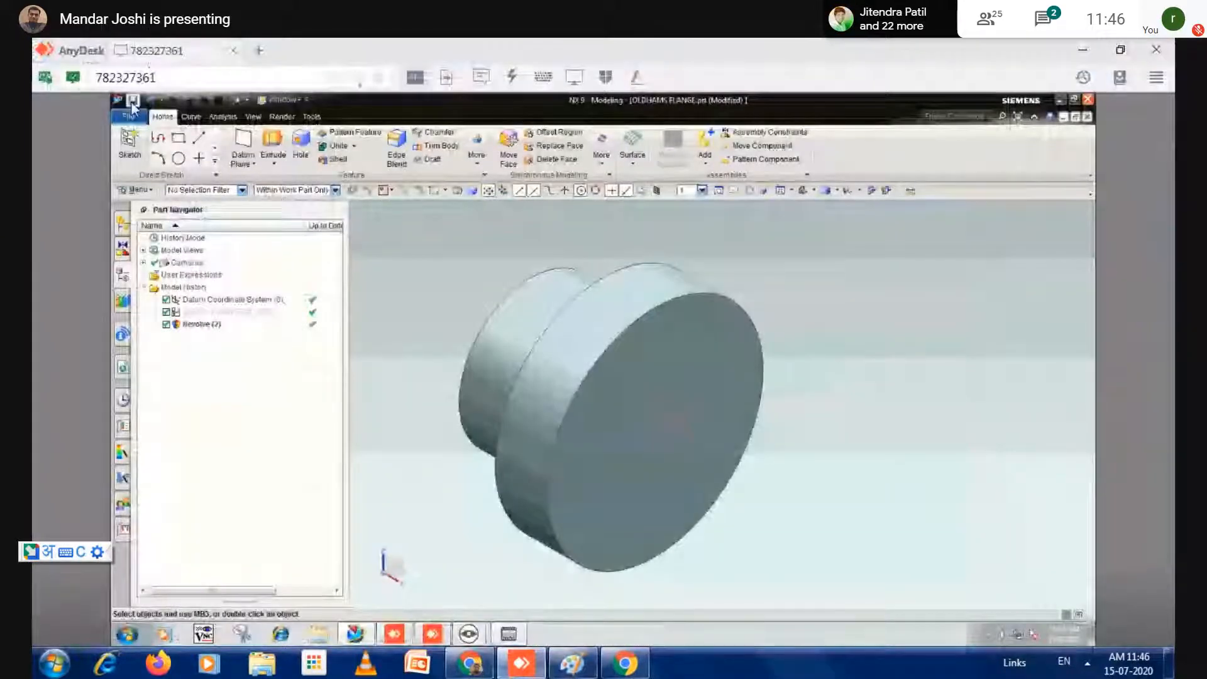
{"action": "left_click", "coordinate": [132, 104]}
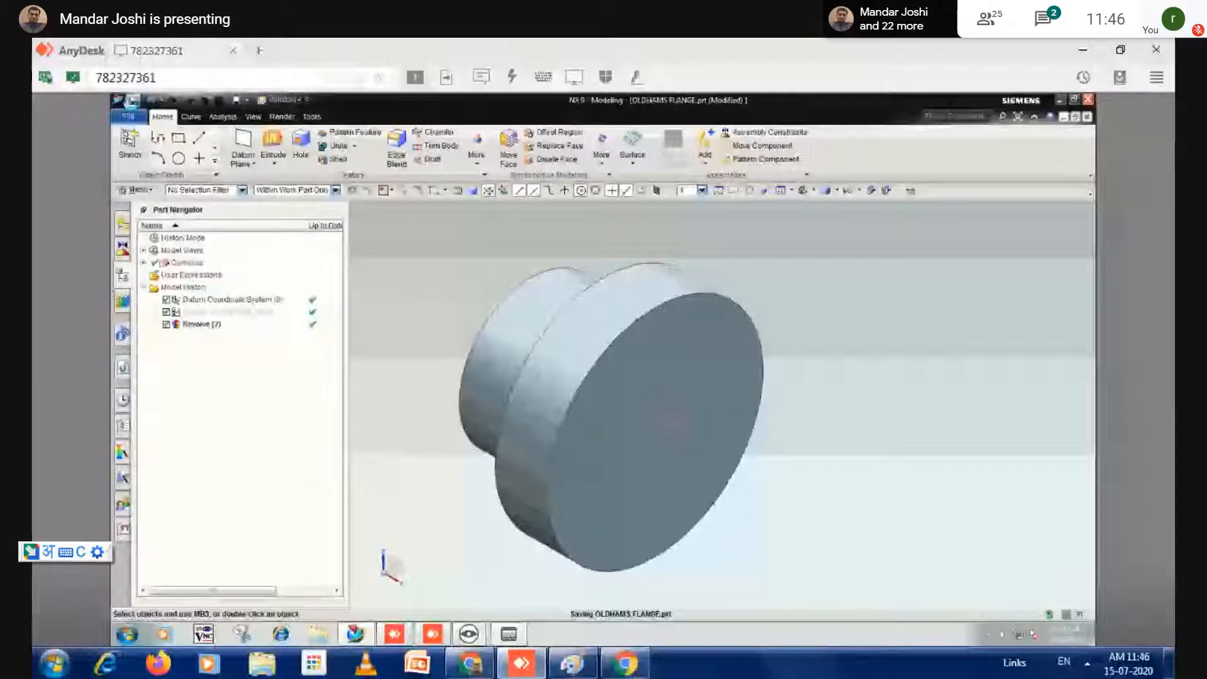
{"action": "left_click", "coordinate": [469, 666]}
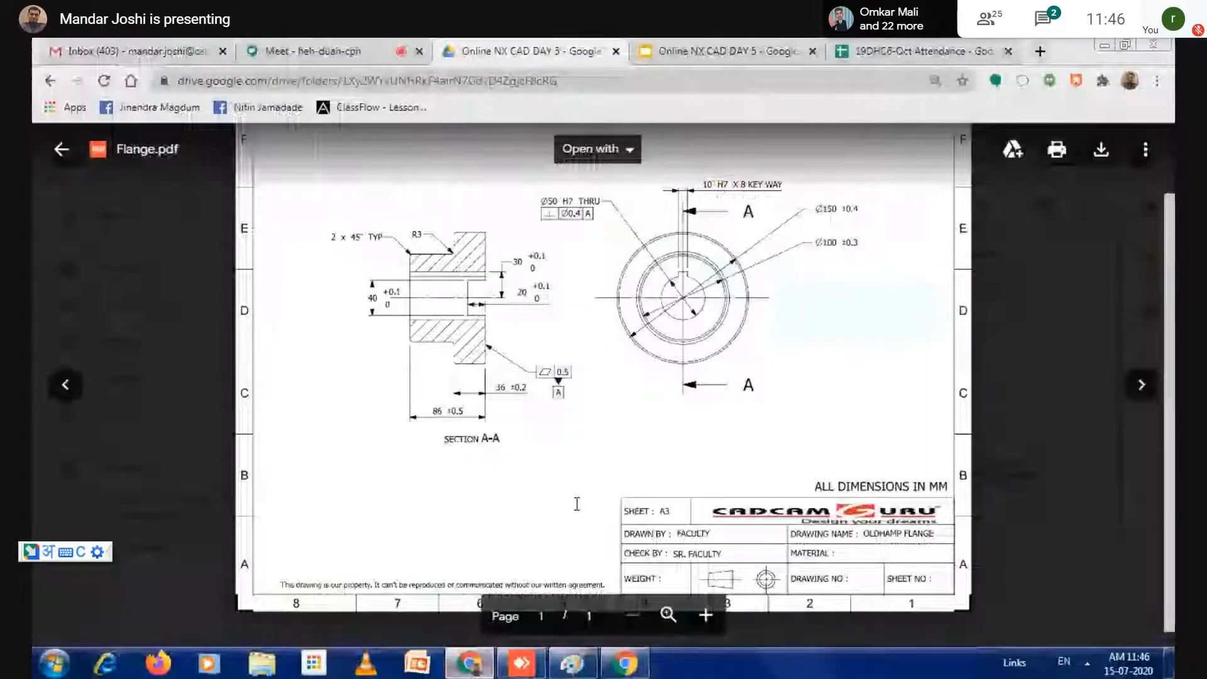
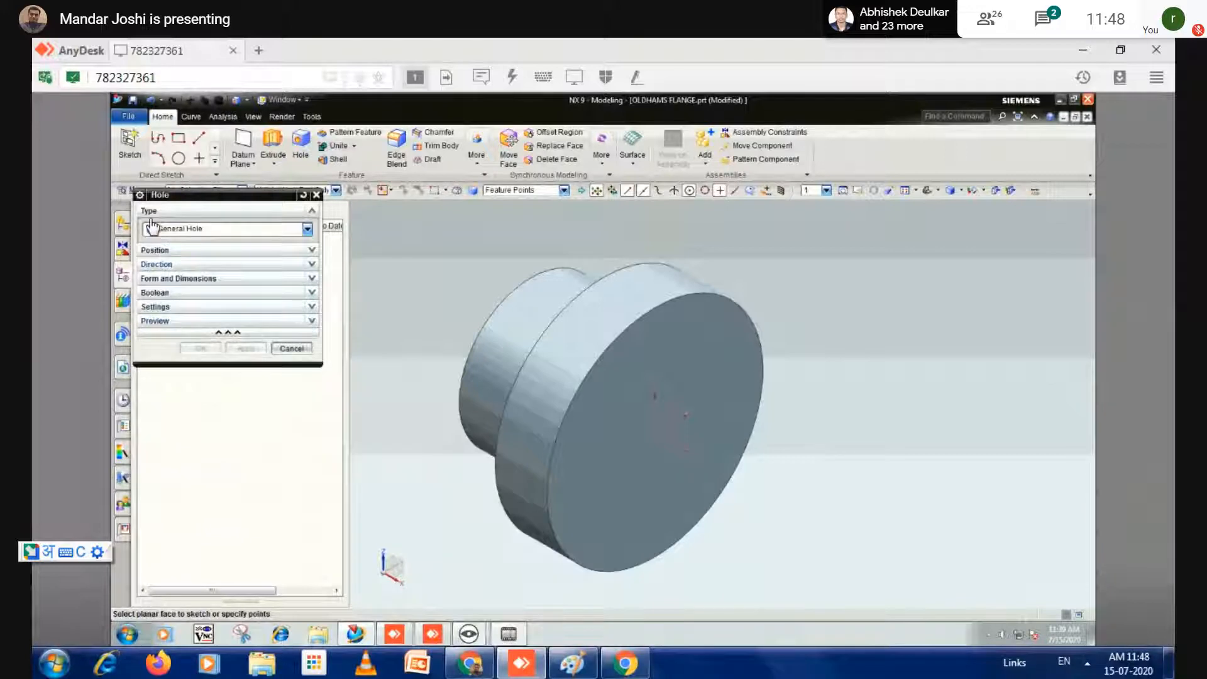
- Check the Flange.pdf drawing and choose General Hole as the hole type in NX
{"action": "left_click", "coordinate": [149, 211]}
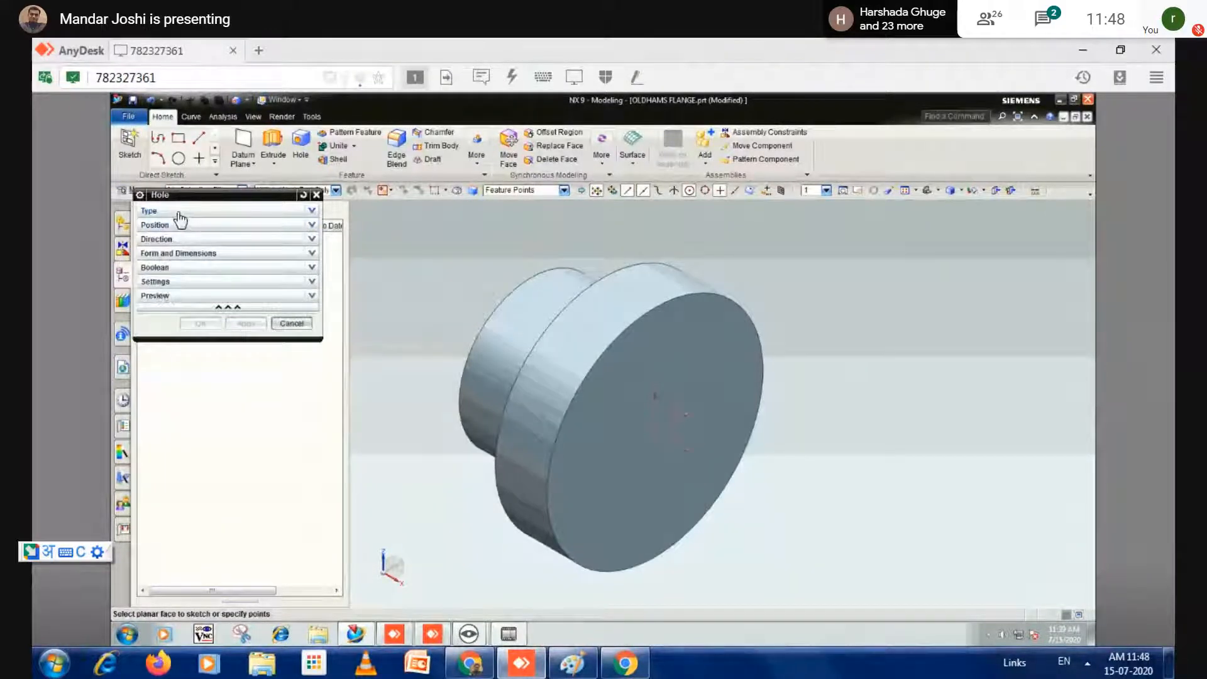
{"action": "left_click", "coordinate": [181, 217]}
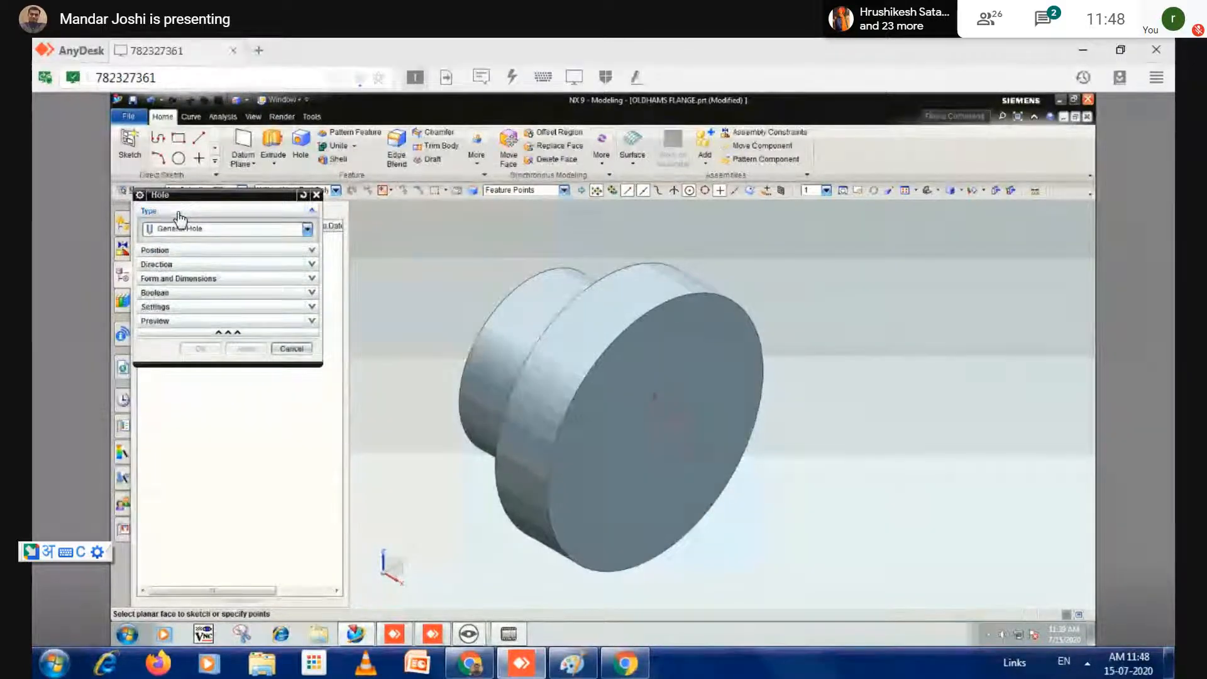
{"action": "left_click", "coordinate": [469, 664]}
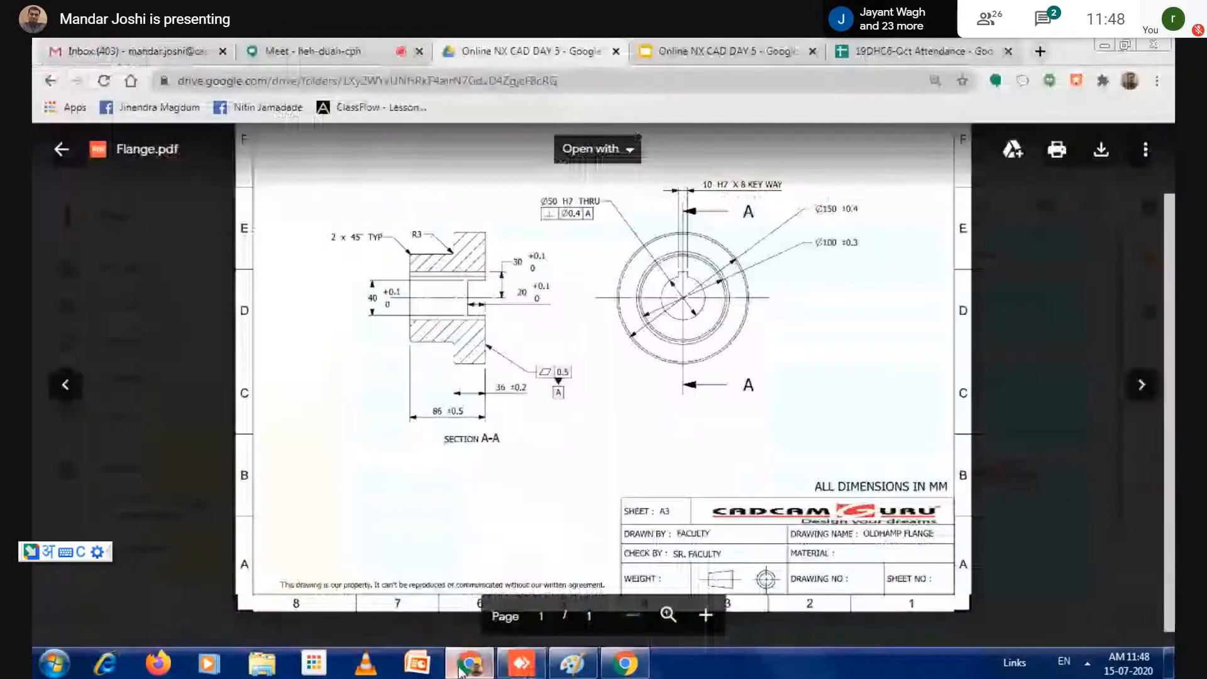
{"action": "left_click", "coordinate": [462, 668]}
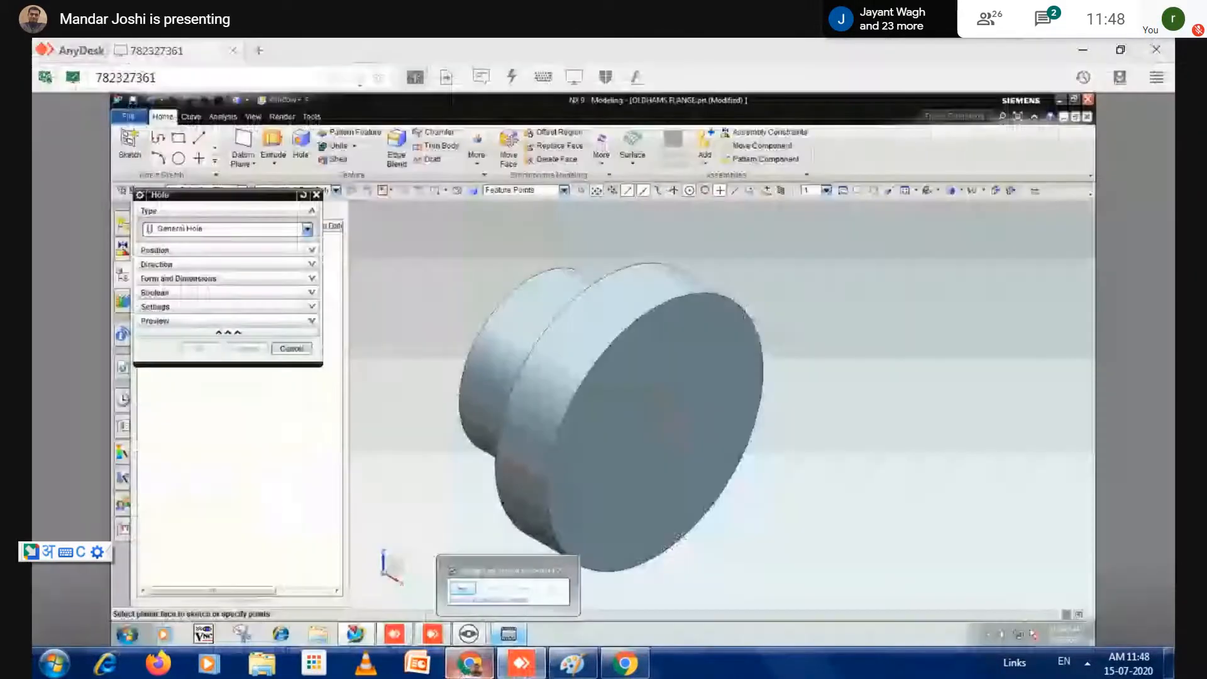
{"action": "left_click", "coordinate": [188, 230]}
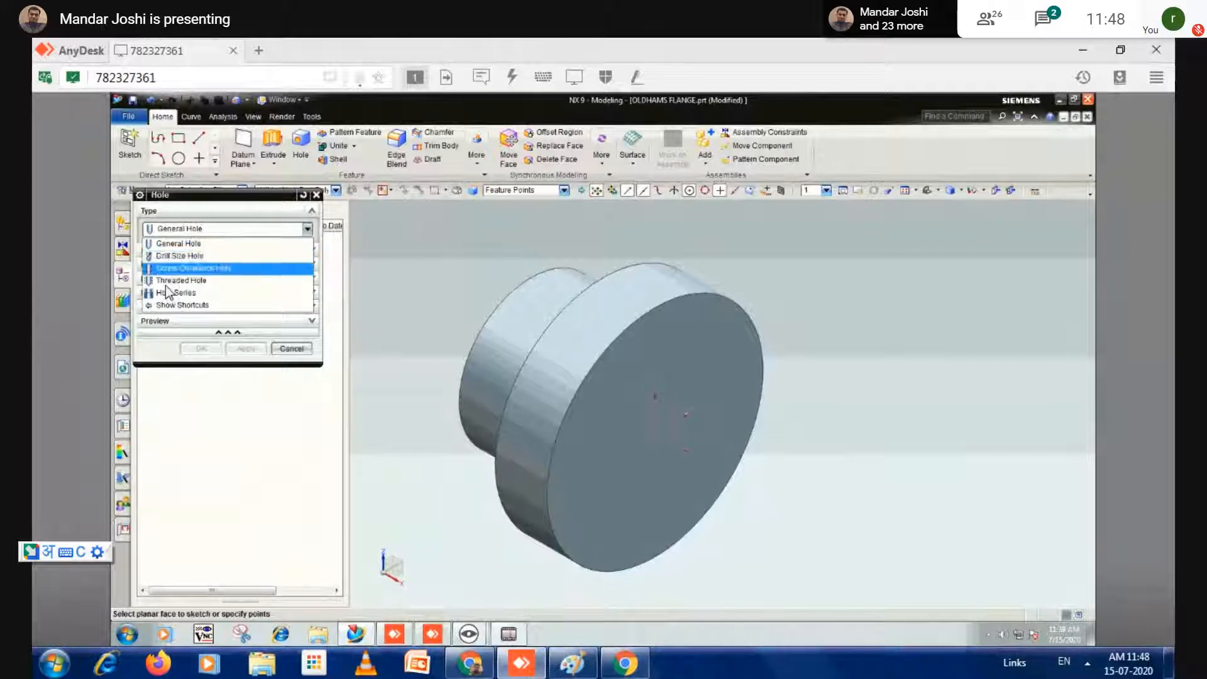
{"action": "left_click", "coordinate": [167, 244]}
{"action": "left_click", "coordinate": [180, 228]}
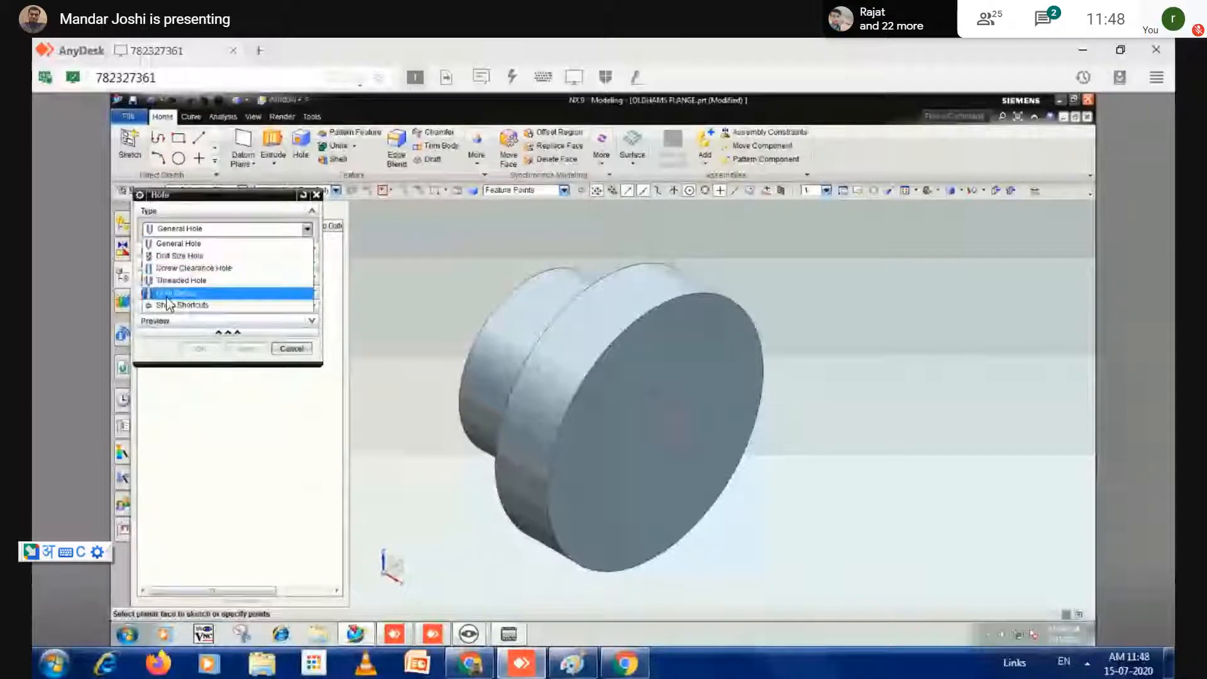
{"action": "left_click", "coordinate": [169, 245]}
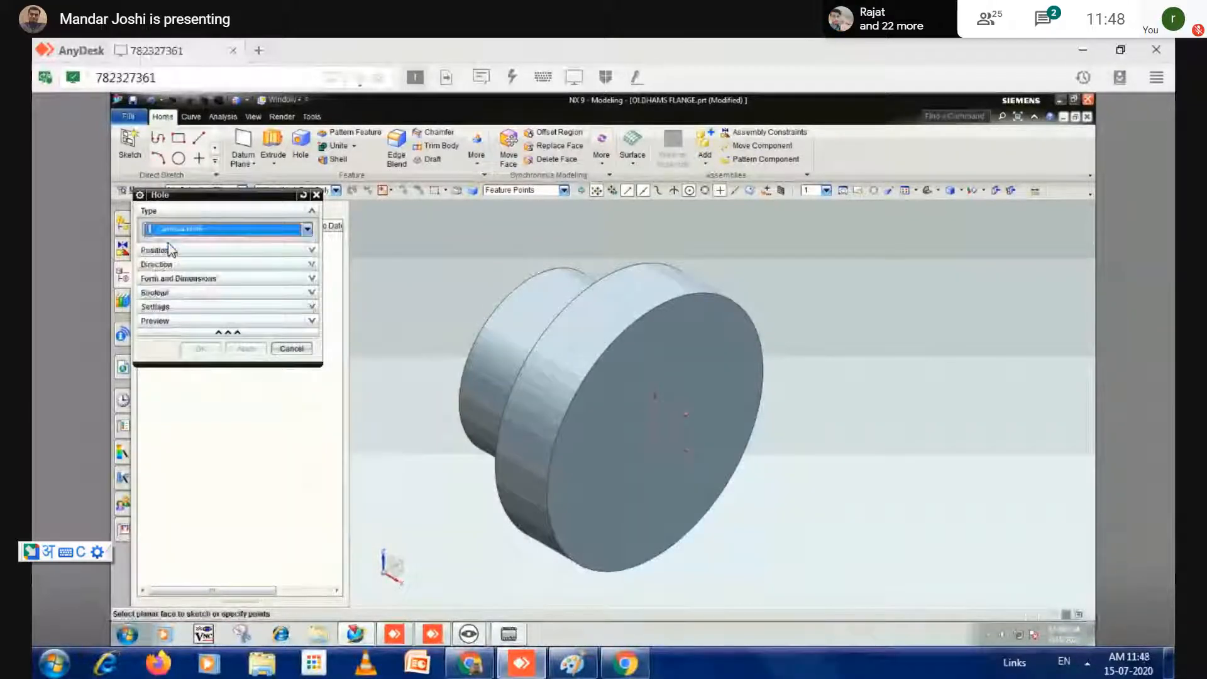
- Try to define the hole's position with a point sketch on the flange's large front face
{"action": "left_click", "coordinate": [162, 212]}
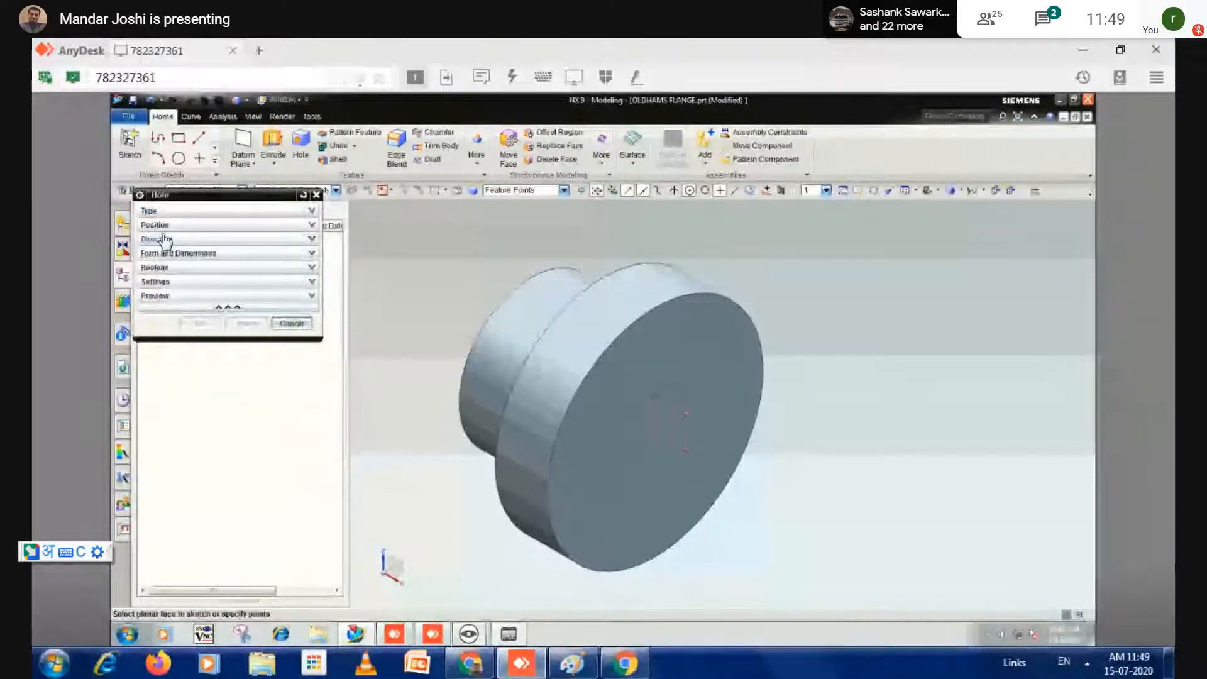
{"action": "left_click", "coordinate": [165, 227]}
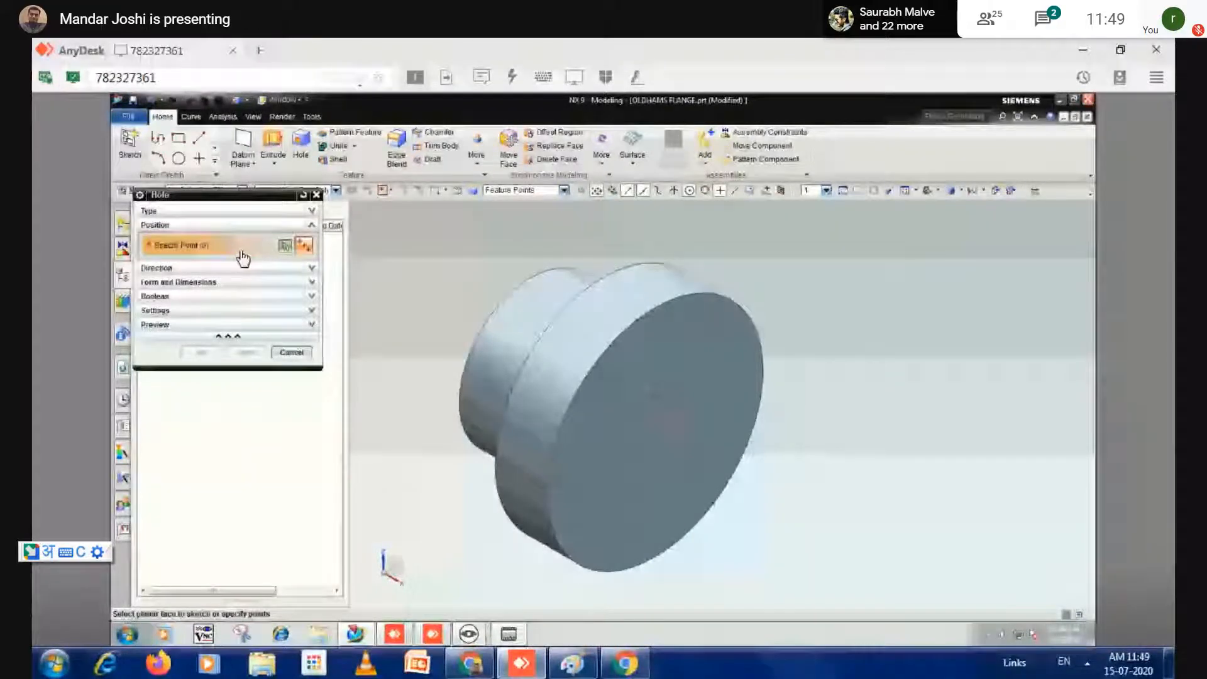
{"action": "left_click", "coordinate": [285, 246]}
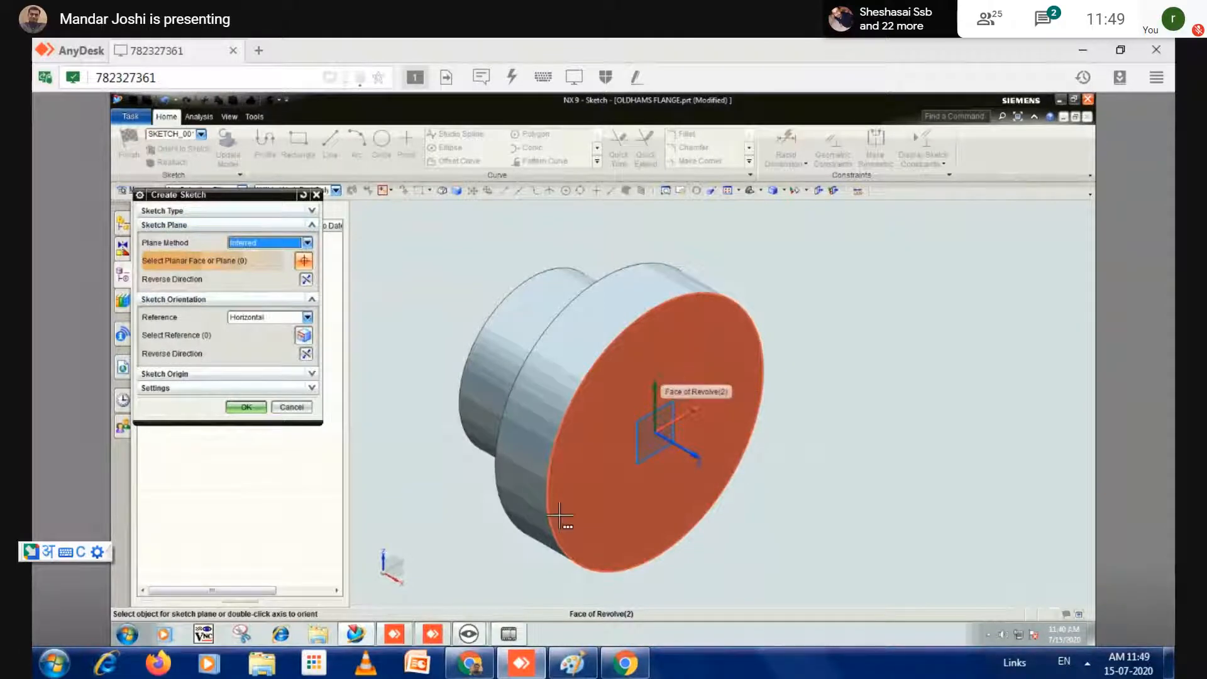
{"action": "left_click", "coordinate": [665, 426]}
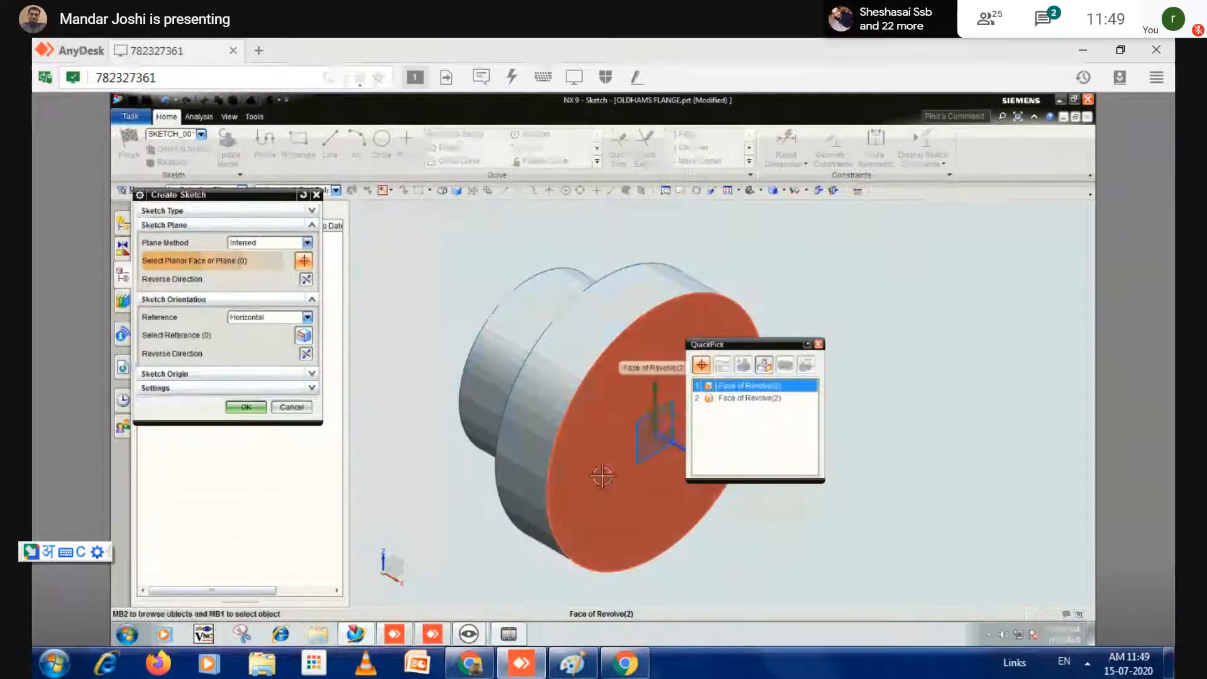
{"action": "left_click", "coordinate": [726, 387]}
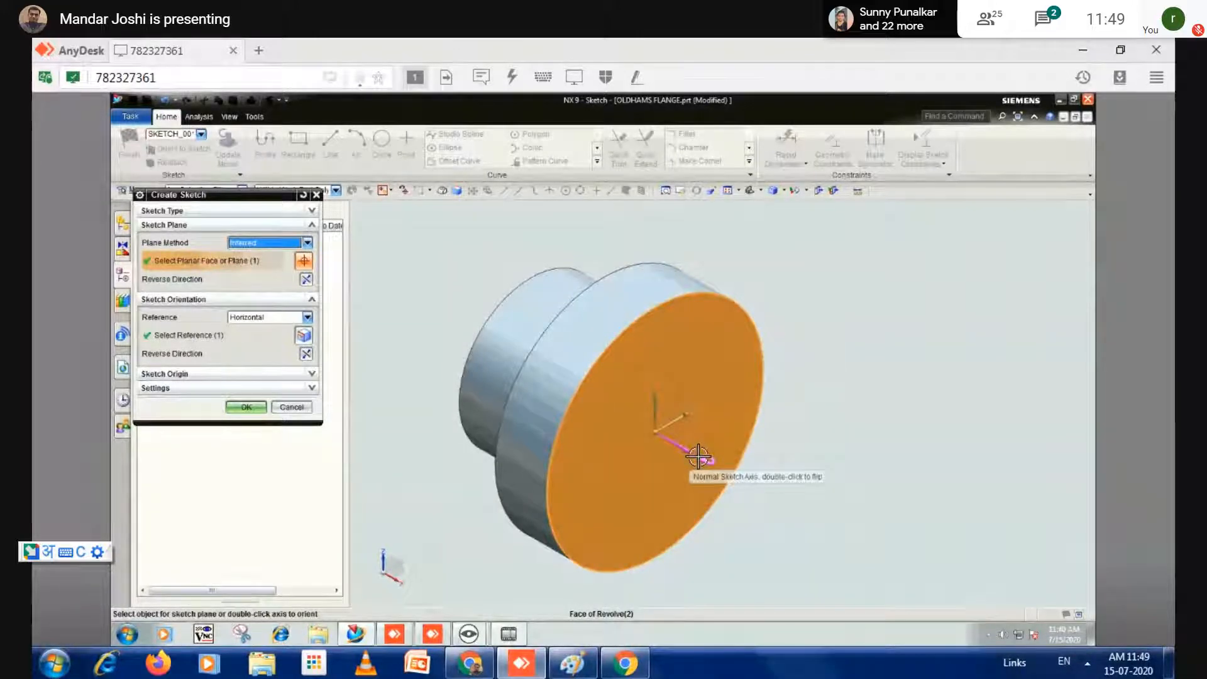
{"action": "left_click", "coordinate": [246, 408]}
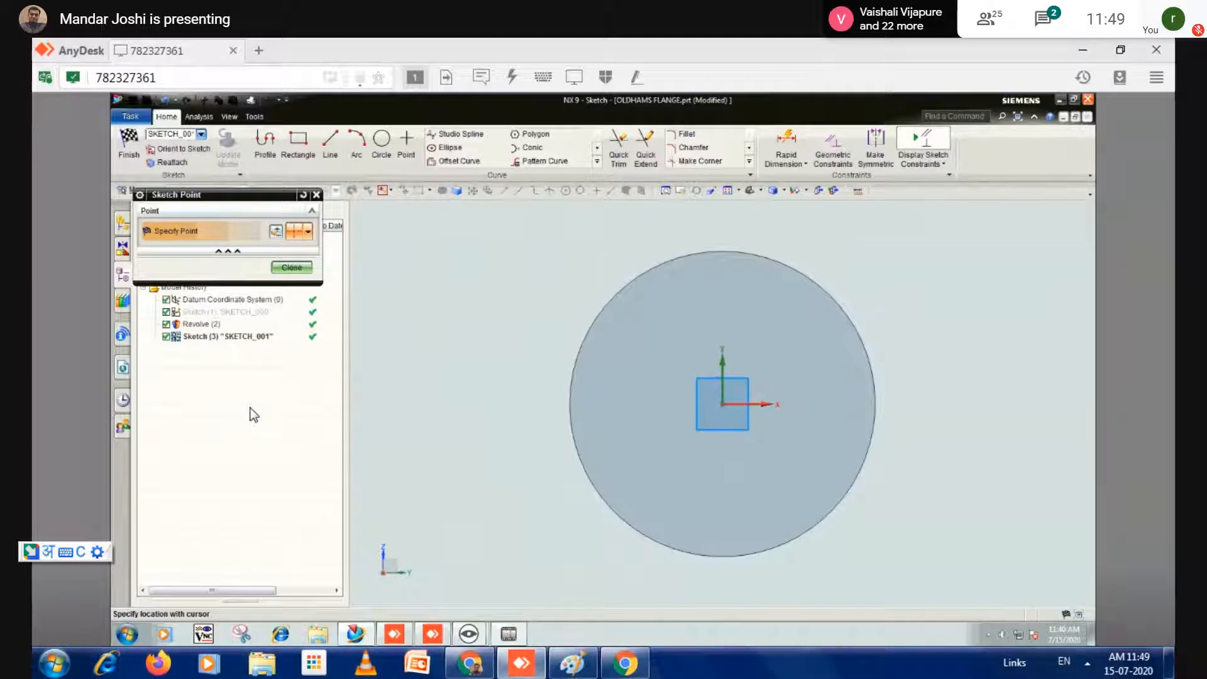
{"action": "scroll", "coordinate": [779, 363], "scroll_direction": "up", "scroll_amount": 4}
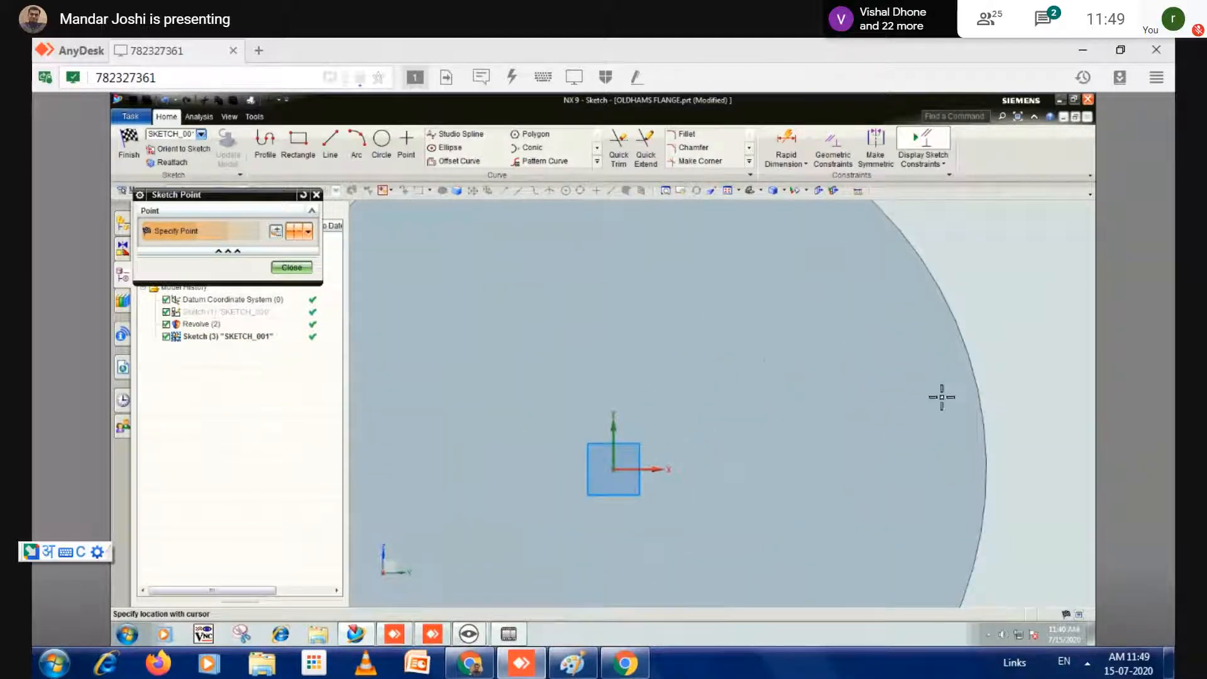
{"action": "left_click", "coordinate": [130, 151]}
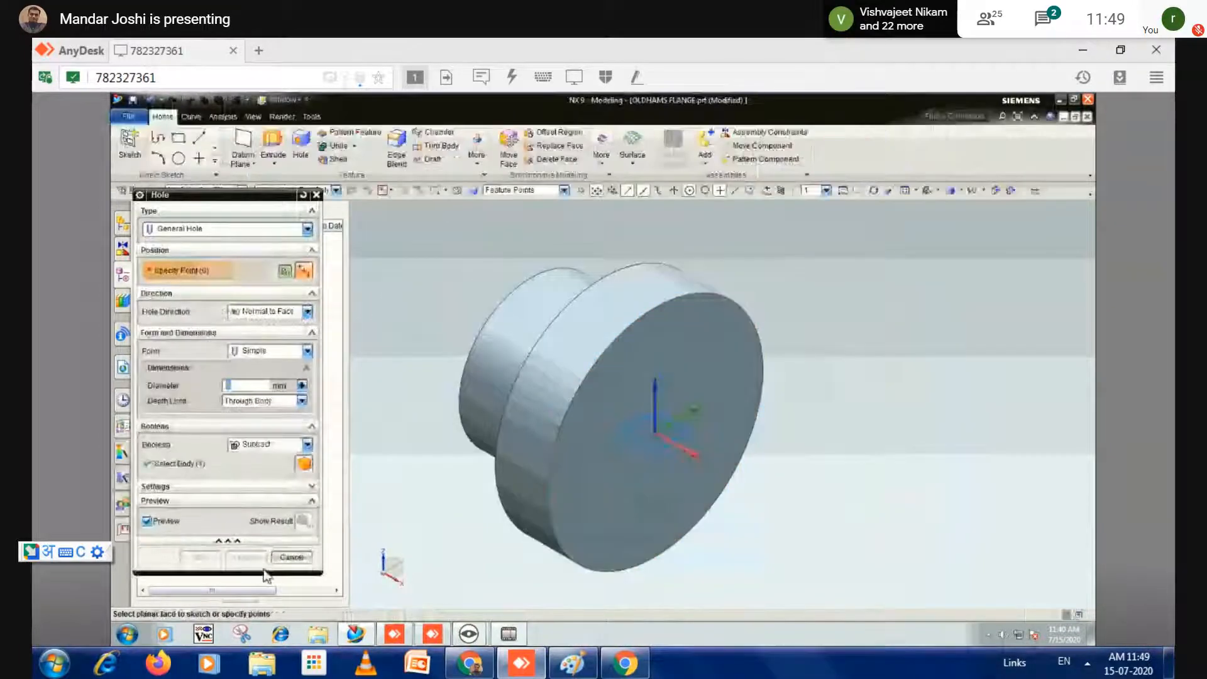
{"action": "left_click", "coordinate": [291, 557]}
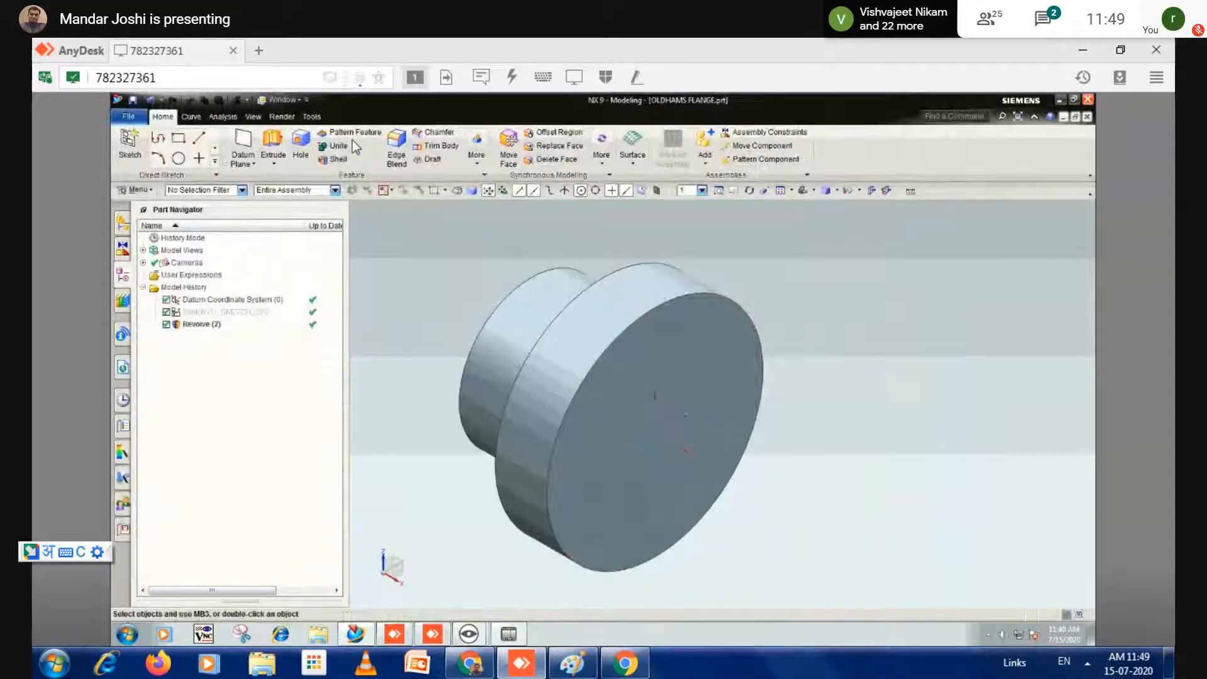
- Start a new Hole feature and collapse all the option groups of its dialog
{"action": "left_click", "coordinate": [302, 146]}
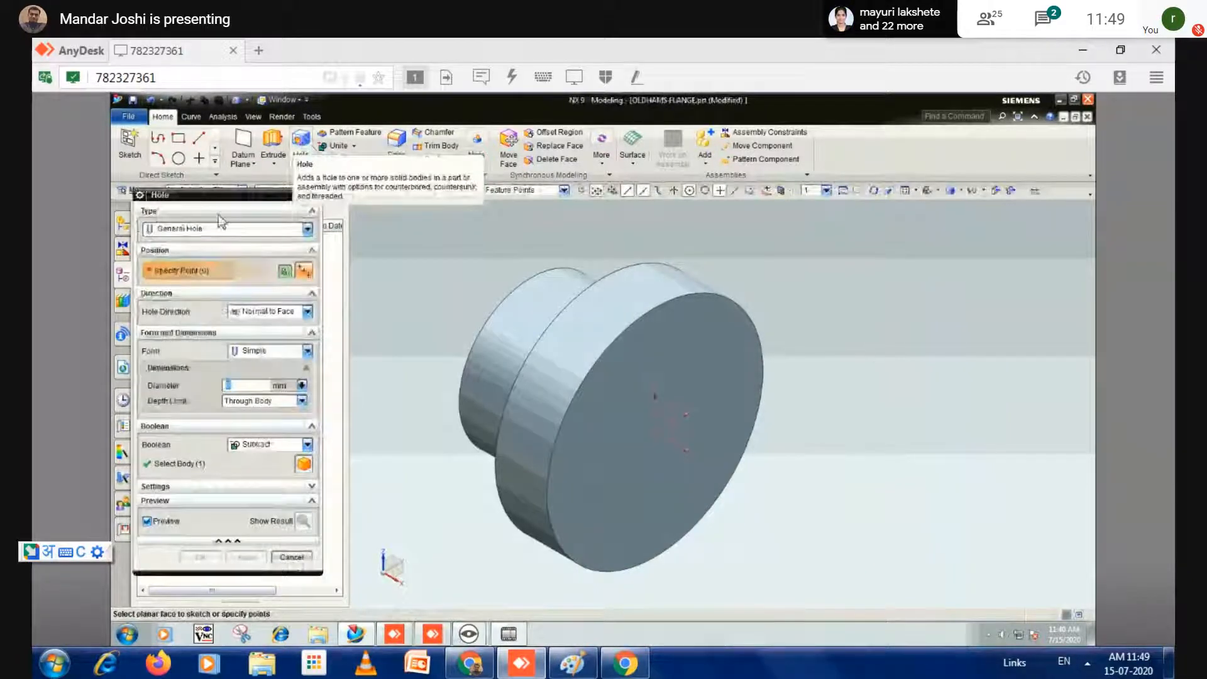
{"action": "left_click", "coordinate": [160, 210]}
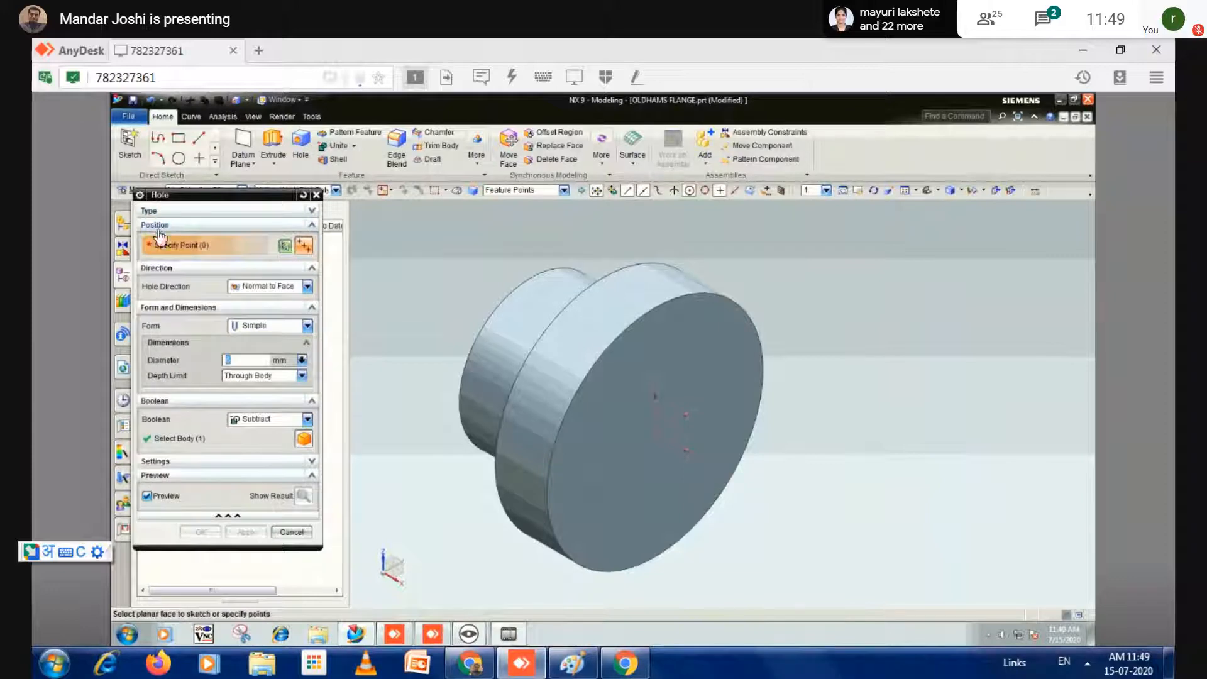
{"action": "left_click", "coordinate": [157, 225]}
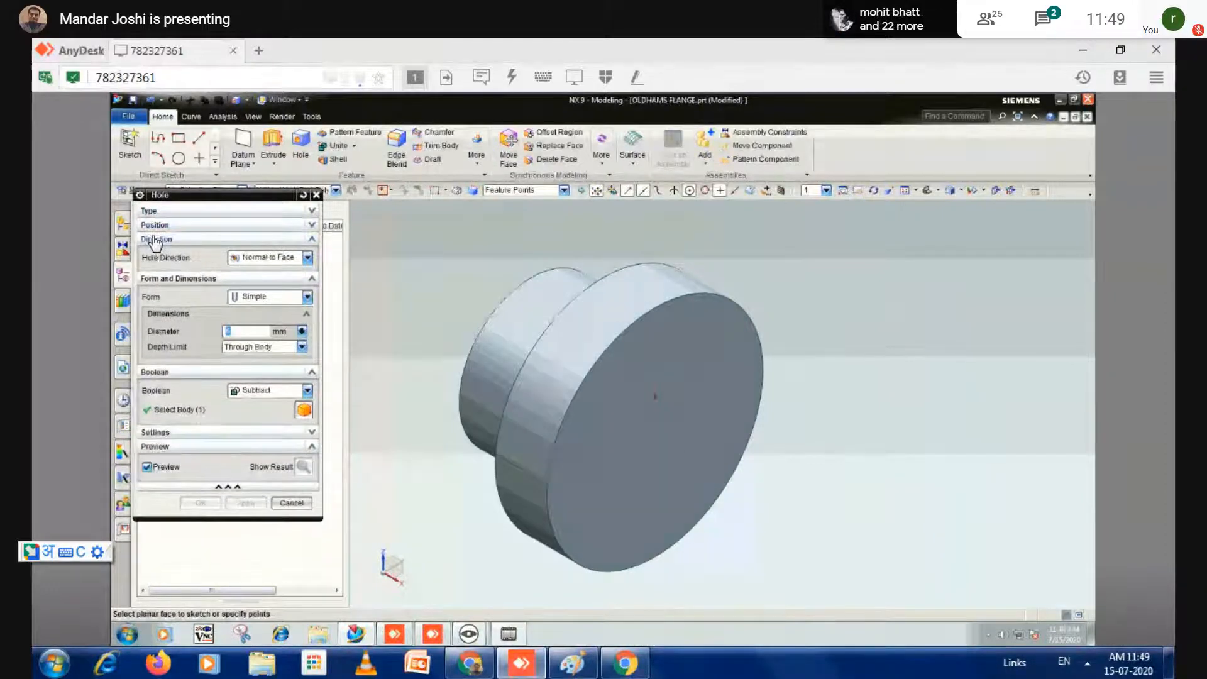
{"action": "left_click", "coordinate": [154, 239]}
{"action": "left_click", "coordinate": [152, 254]}
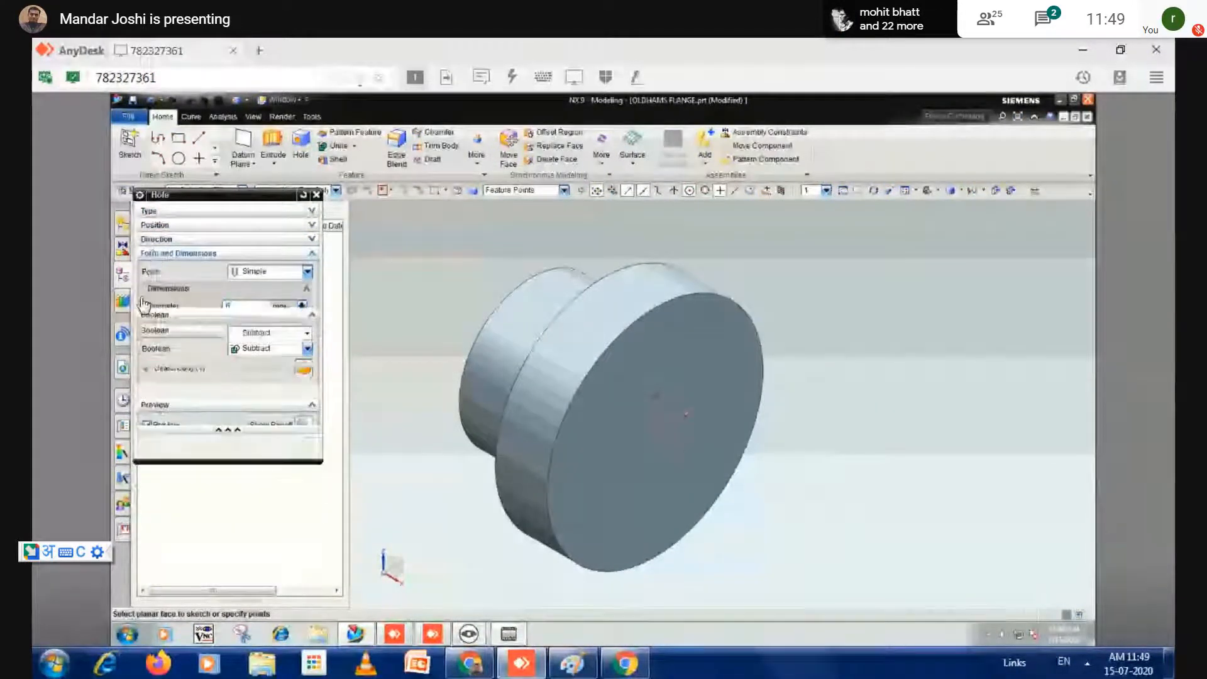
{"action": "left_click", "coordinate": [153, 268]}
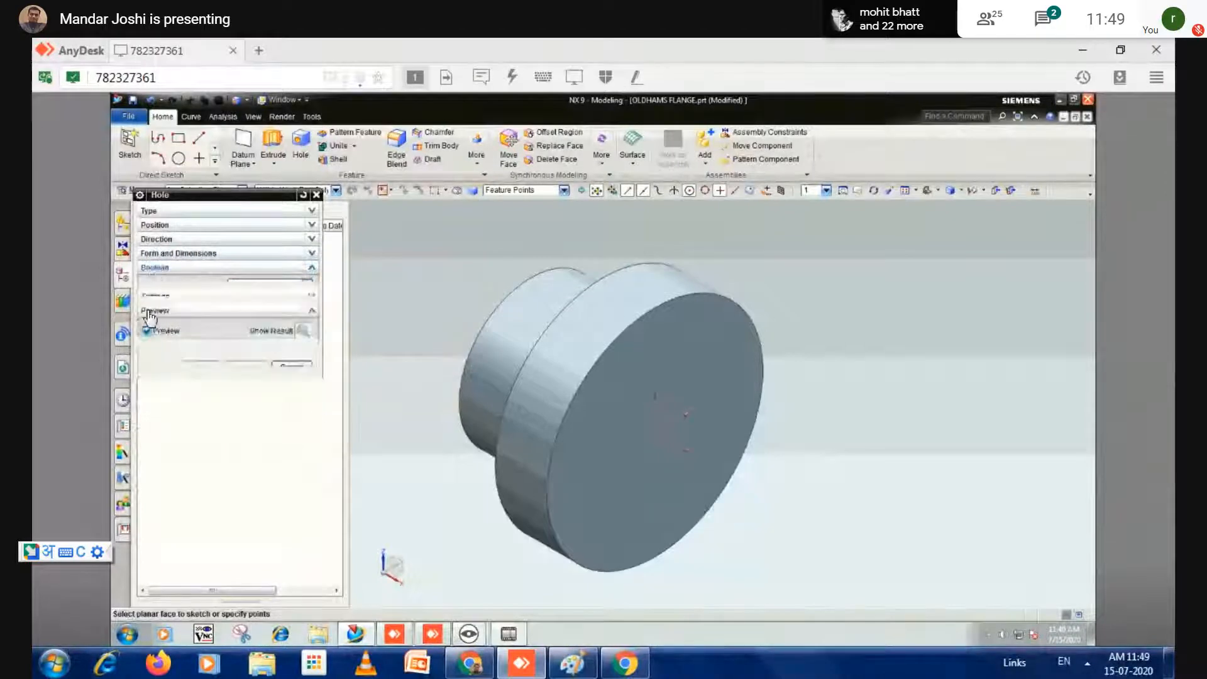
{"action": "left_click", "coordinate": [150, 297]}
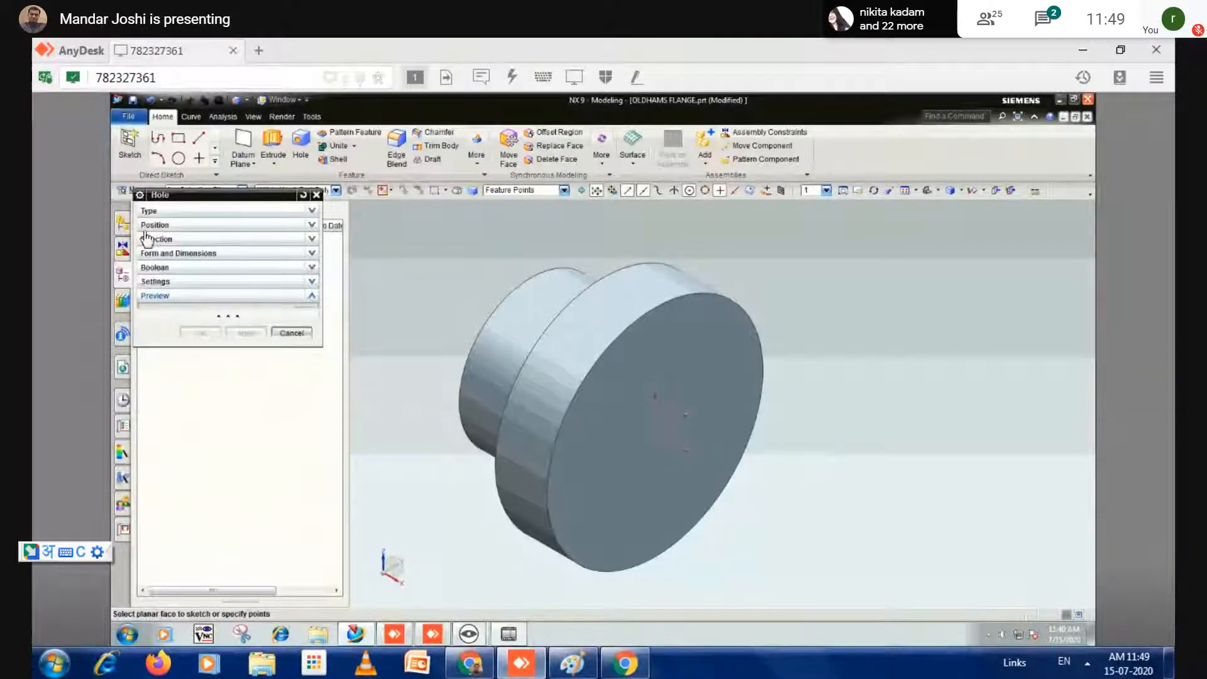
- Set the hole type to General Hole and expand only the hole's position options
{"action": "left_click", "coordinate": [153, 211]}
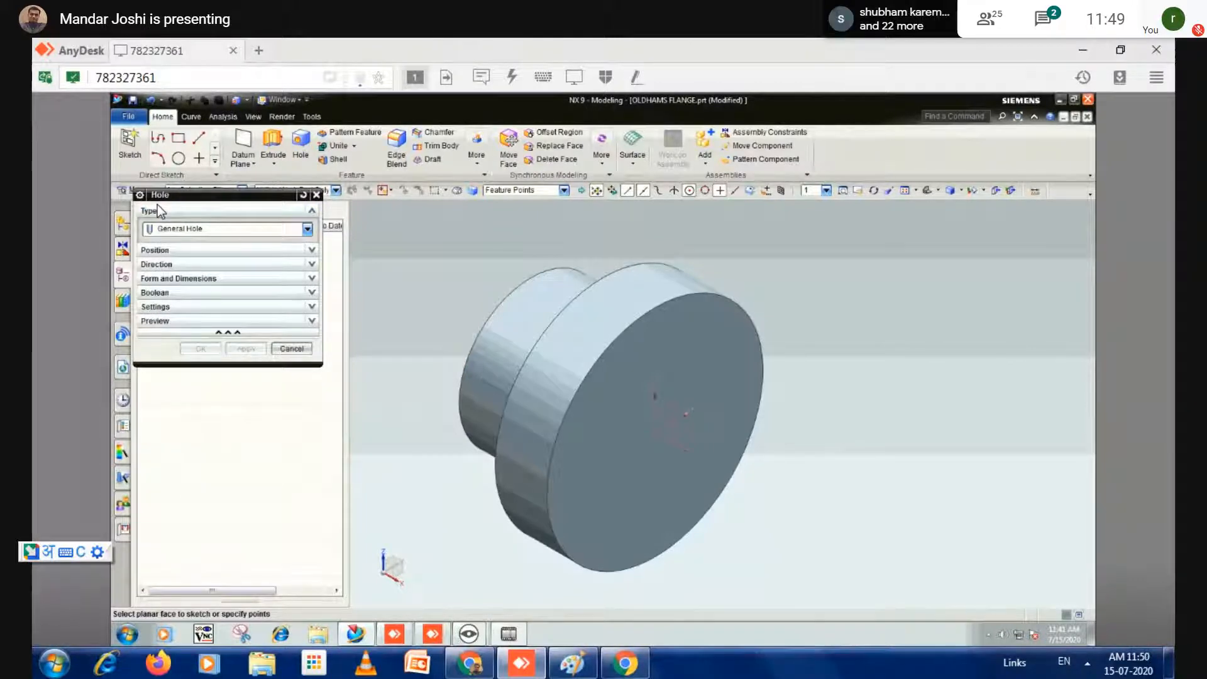
{"action": "left_click", "coordinate": [202, 231]}
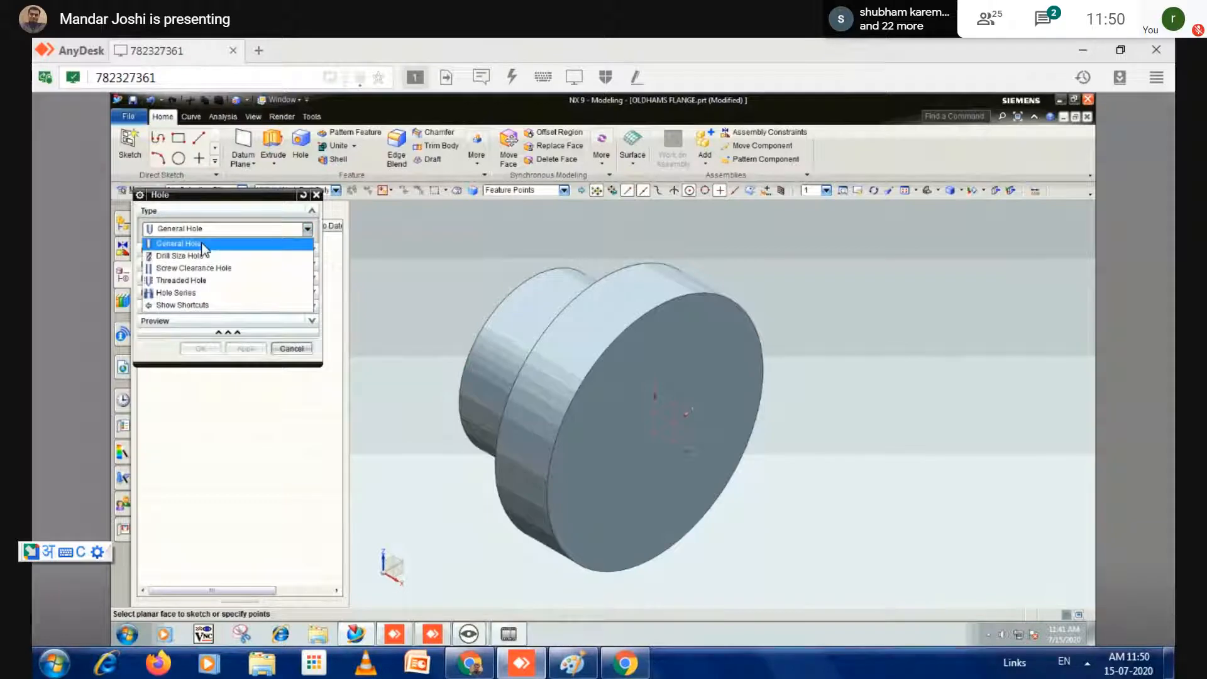
{"action": "left_click", "coordinate": [201, 244]}
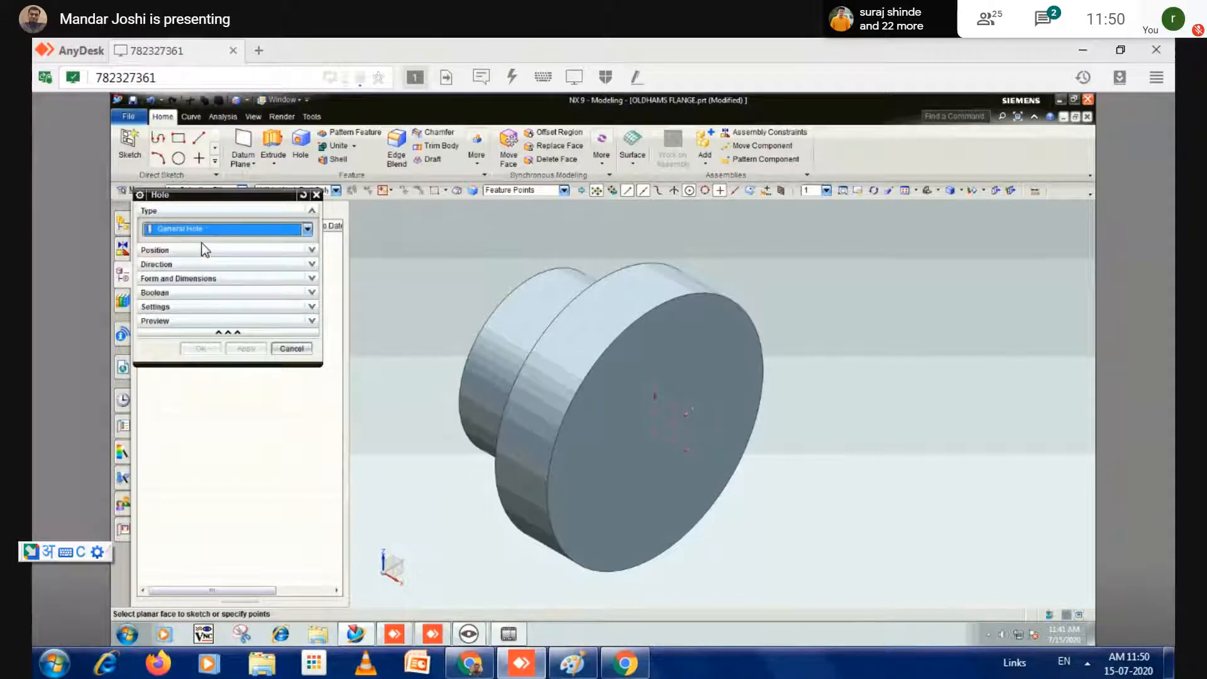
{"action": "left_click", "coordinate": [162, 210]}
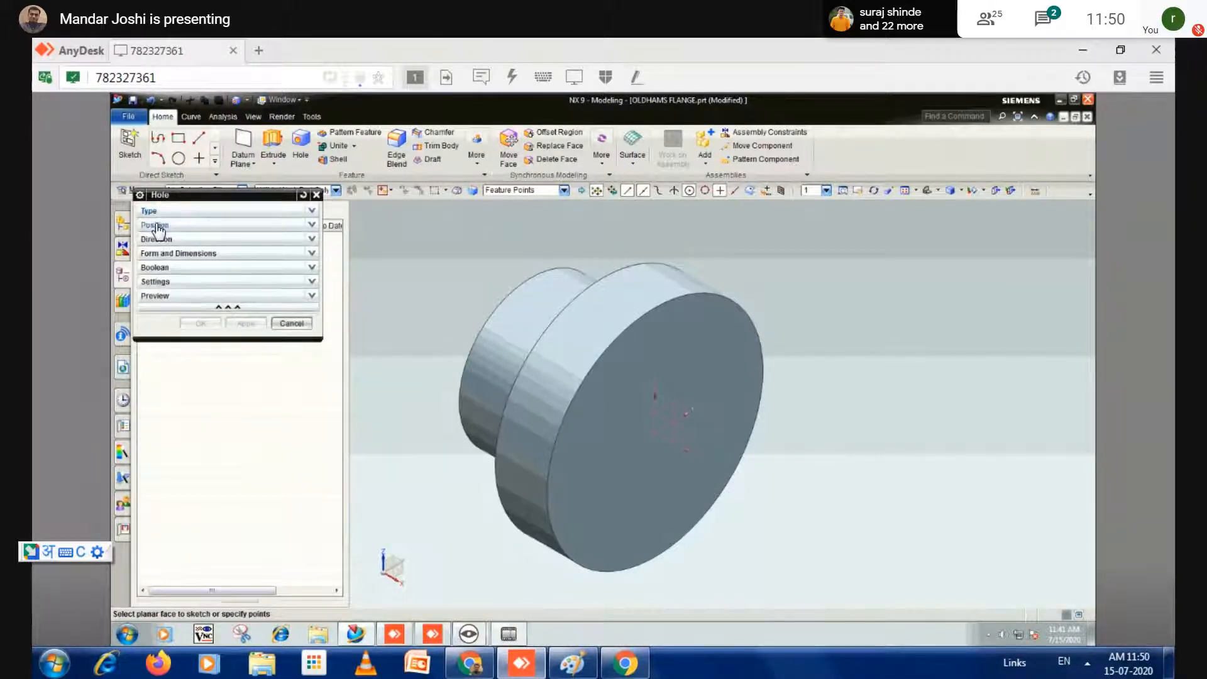
{"action": "left_click", "coordinate": [157, 227]}
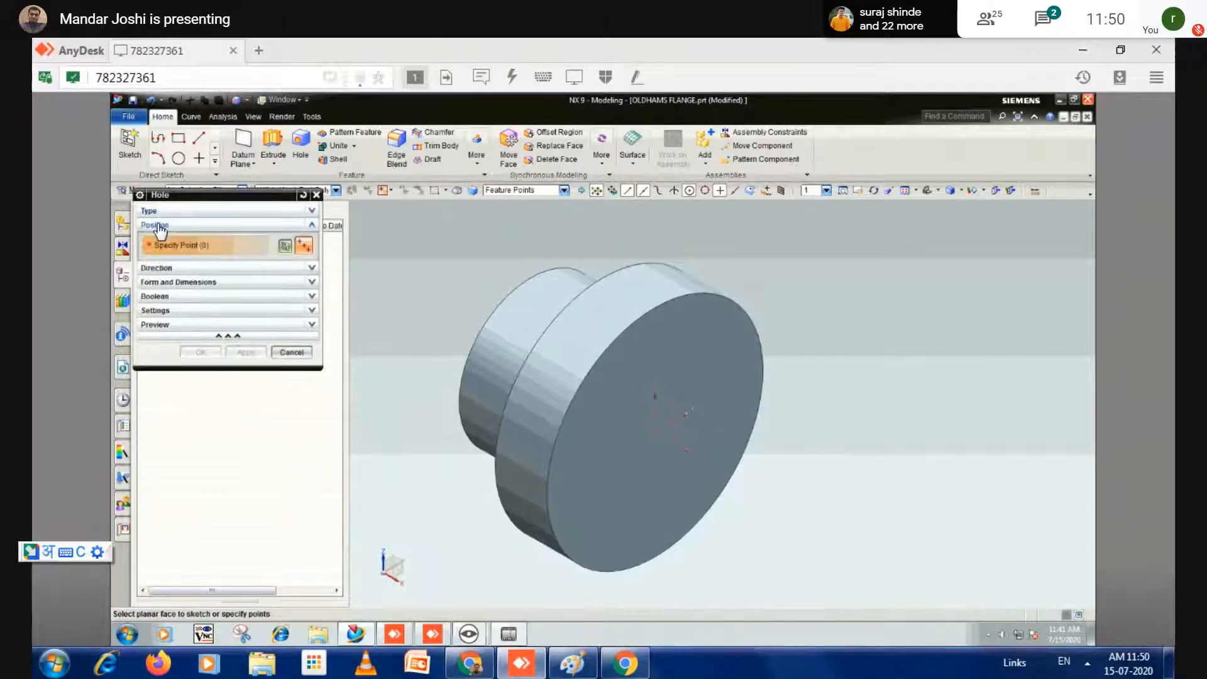
- Create the hole's position sketch on the flange's large front face with a point about 26.9 mm left of and 19.5 mm above the origin
{"action": "left_click", "coordinate": [283, 250]}
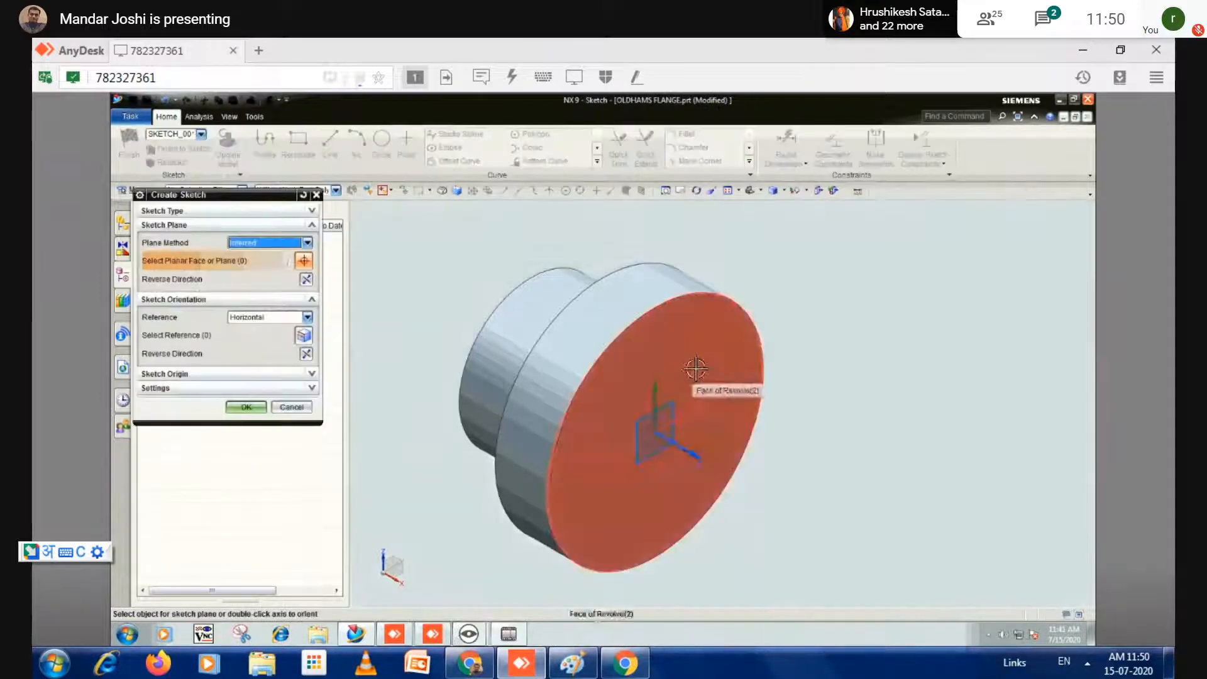
{"action": "left_click", "coordinate": [708, 371]}
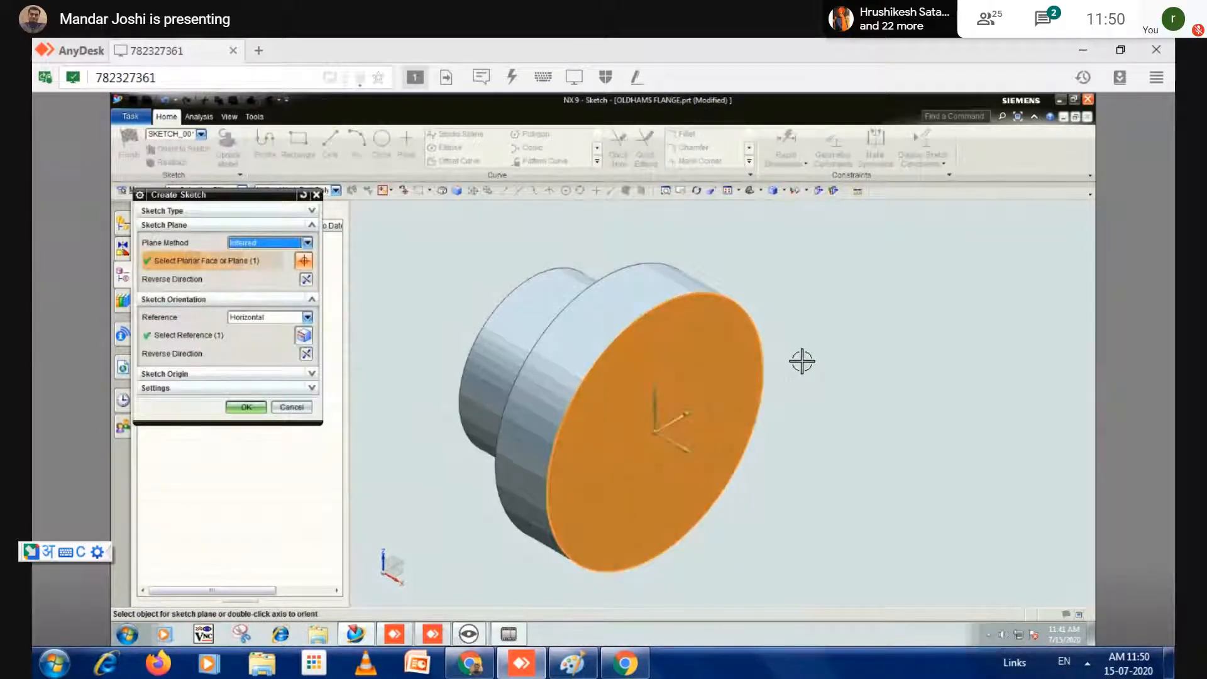
{"action": "left_click", "coordinate": [246, 409]}
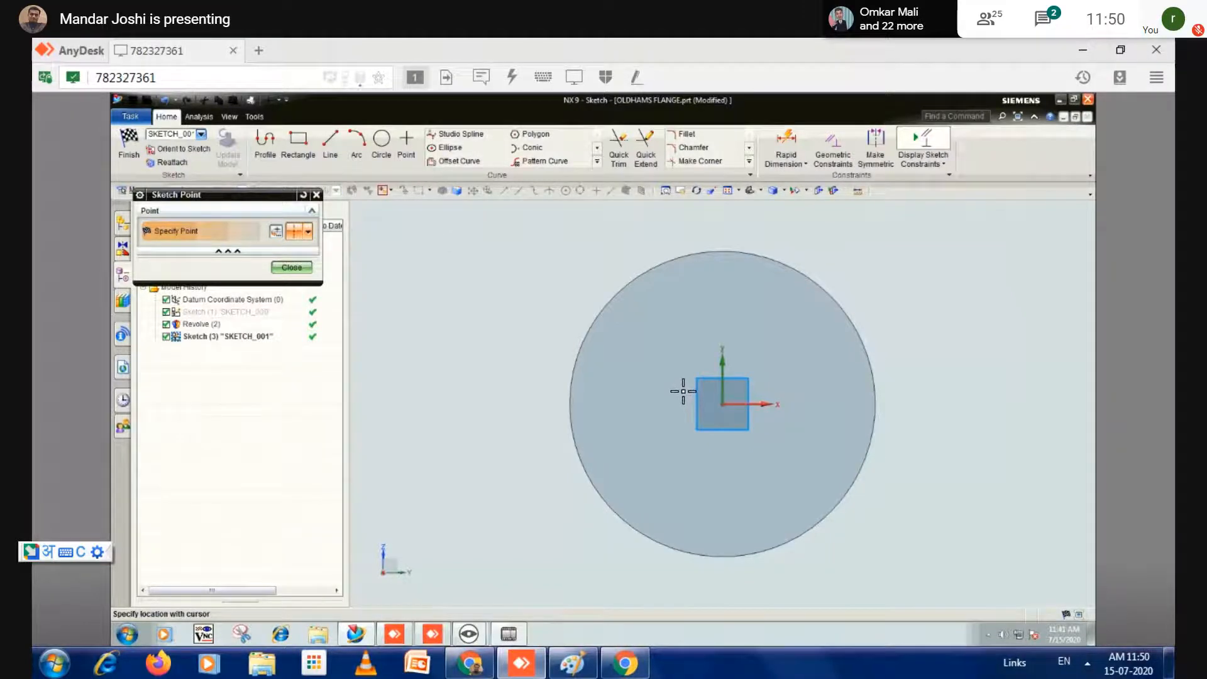
{"action": "left_click", "coordinate": [407, 150]}
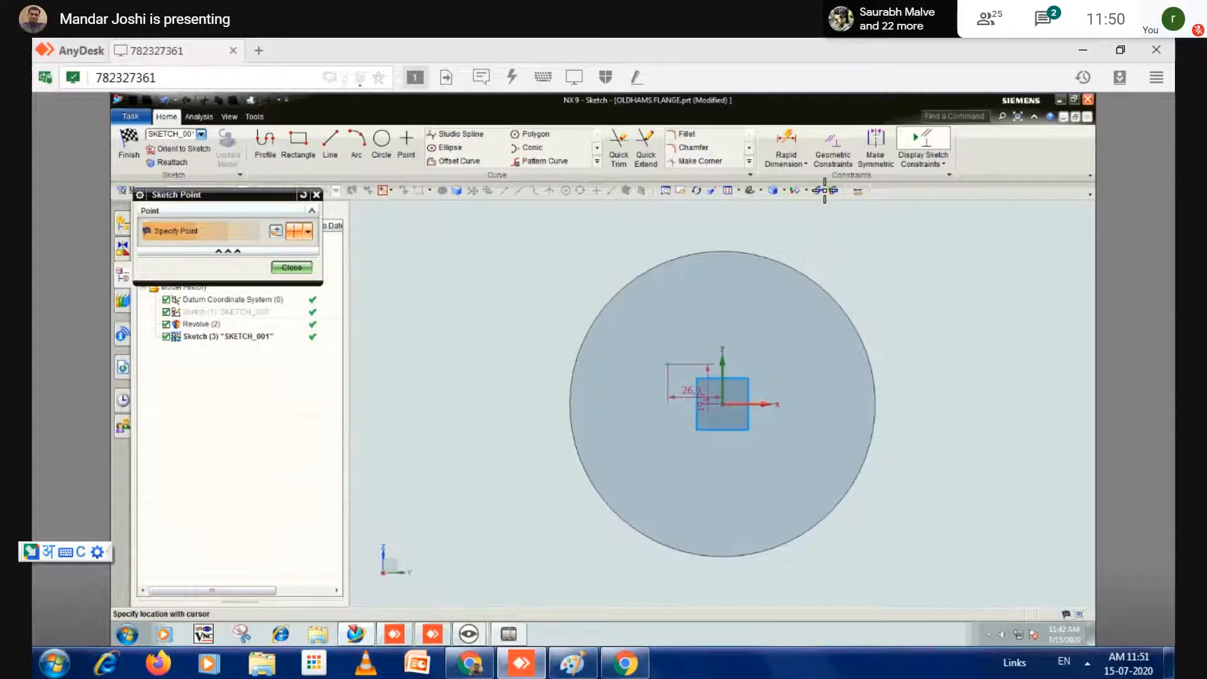
- Try to constrain the sketch point onto the sketch origin with a geometric constraint
{"action": "left_click", "coordinate": [834, 157]}
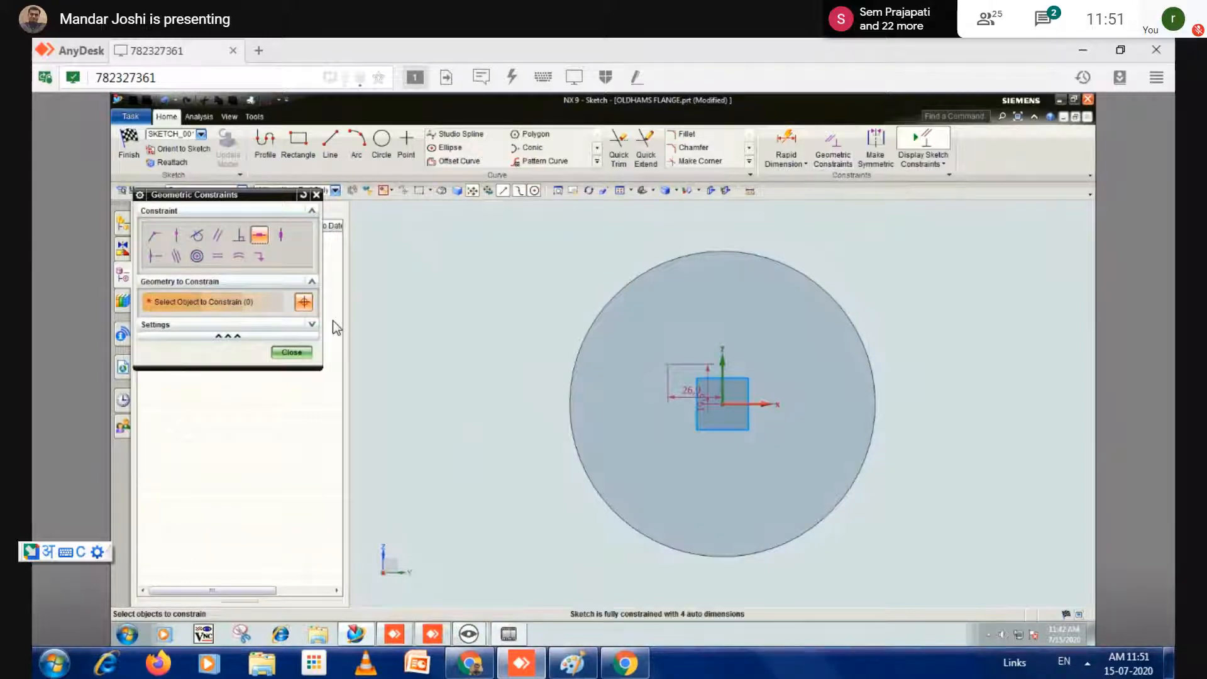
{"action": "left_click", "coordinate": [197, 257]}
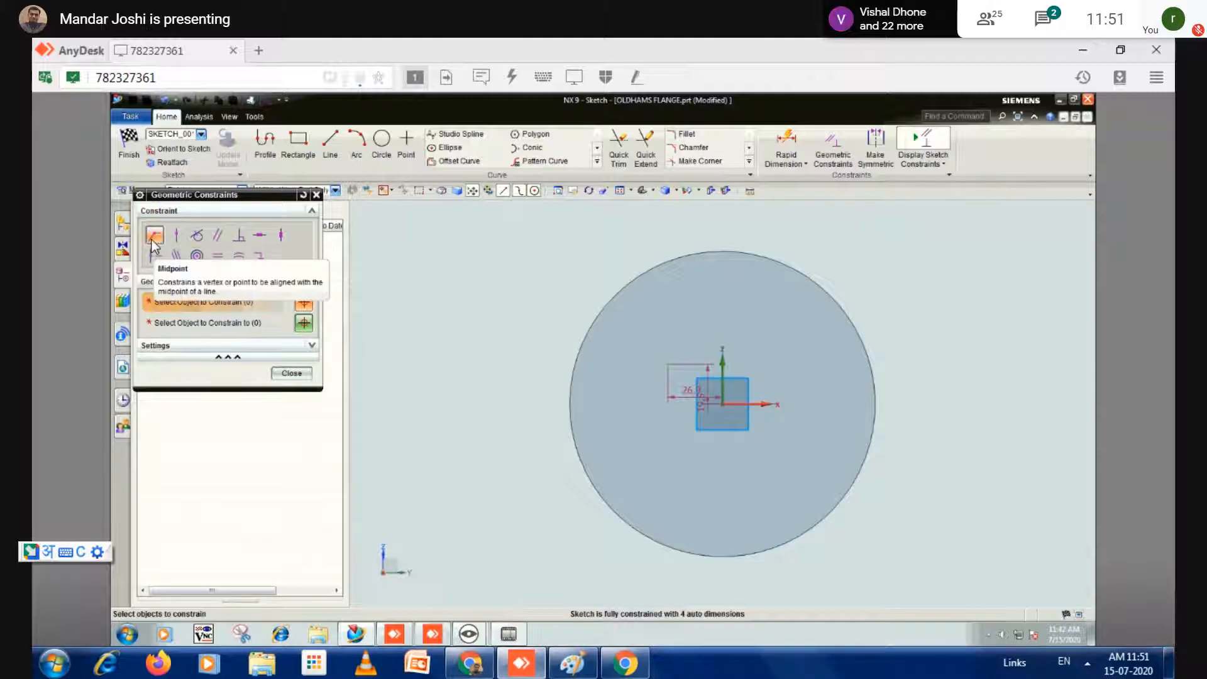
{"action": "left_click", "coordinate": [665, 364]}
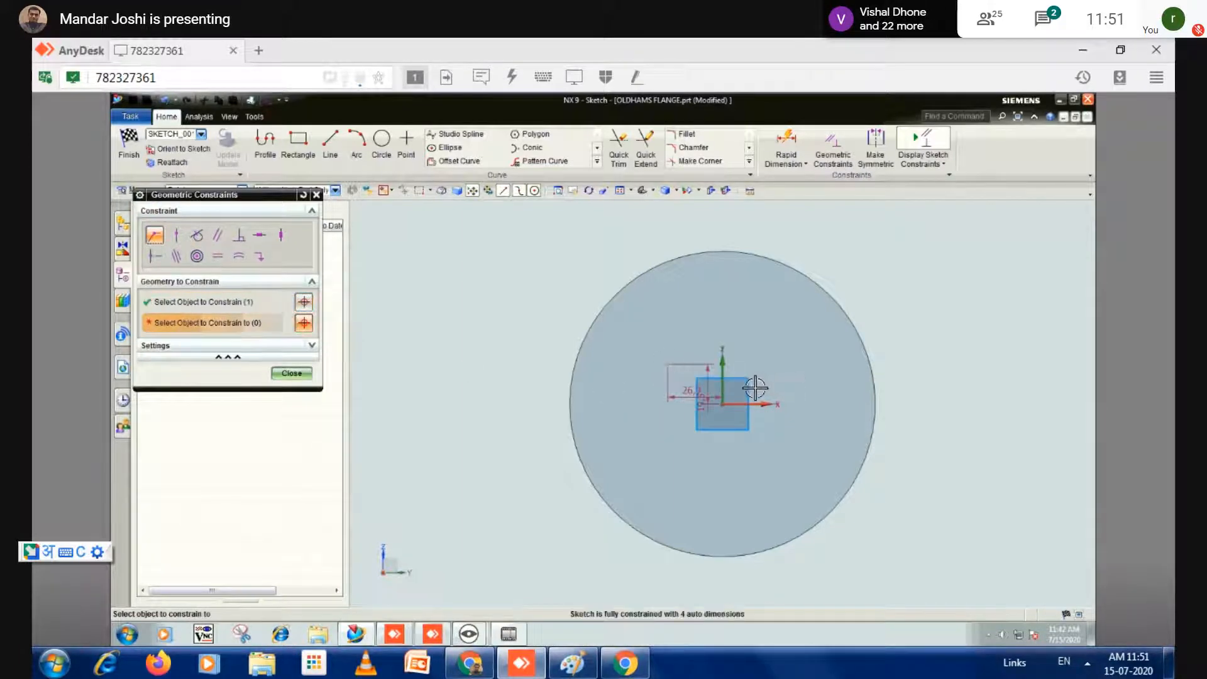
{"action": "left_click", "coordinate": [722, 405]}
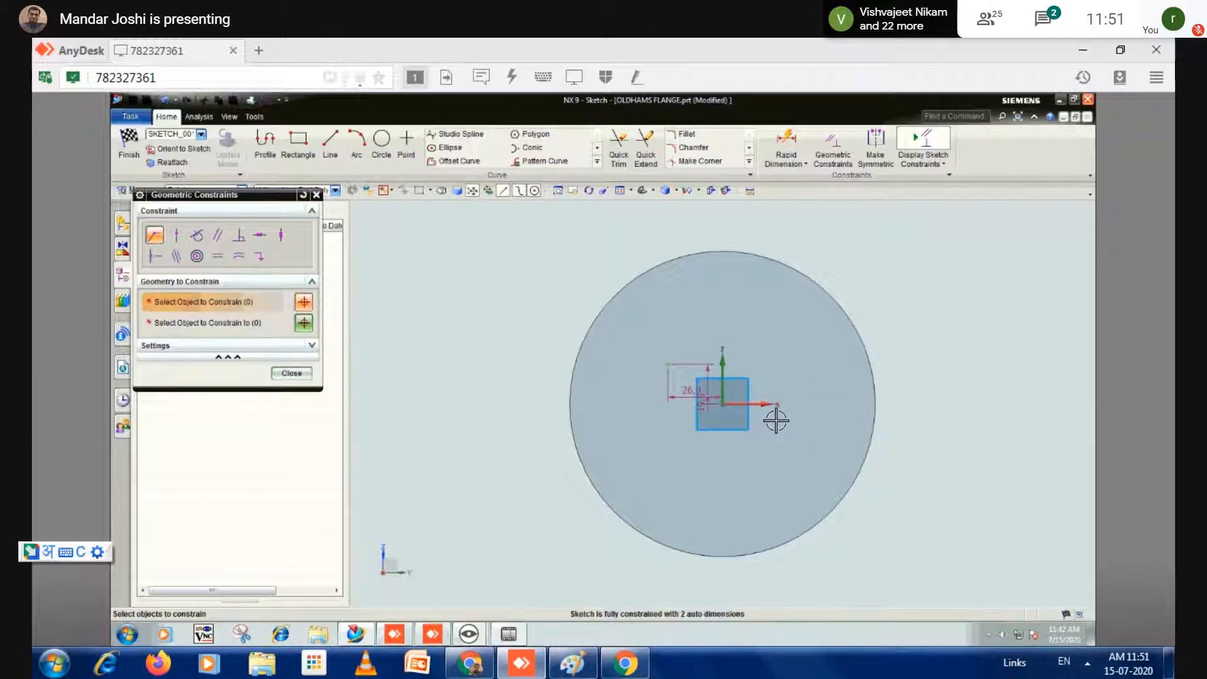
{"action": "scroll", "coordinate": [778, 441], "scroll_direction": "up", "scroll_amount": 3}
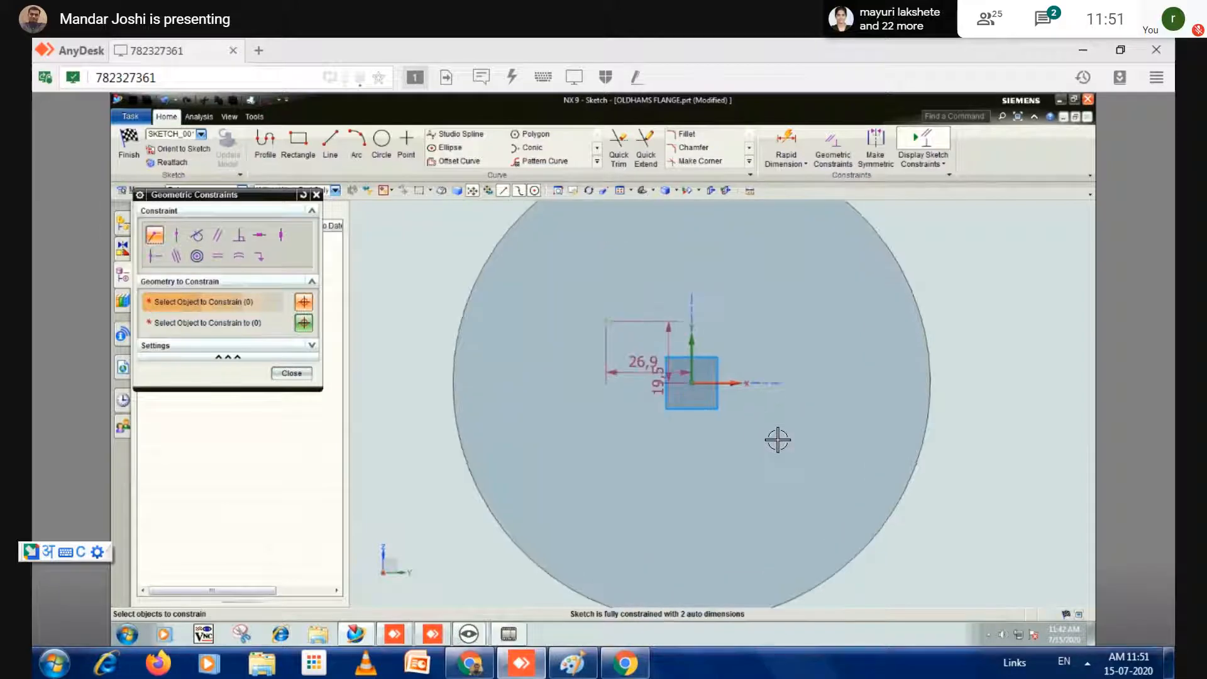
{"action": "left_click", "coordinate": [292, 373]}
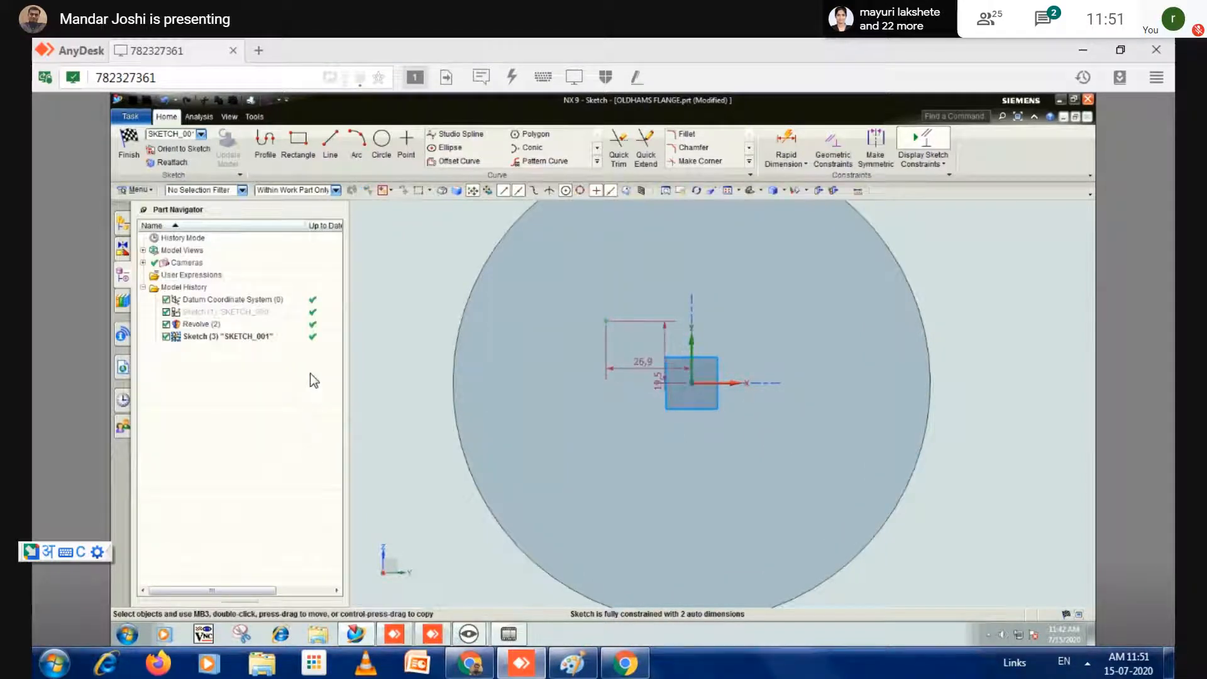
- Delete the sketch point with its dimensions and place a new one about 36.9 mm left of and 15.2 mm above the origin
{"action": "left_click_drag", "start_coordinate": [987, 523], "coordinate": [600, 317]}
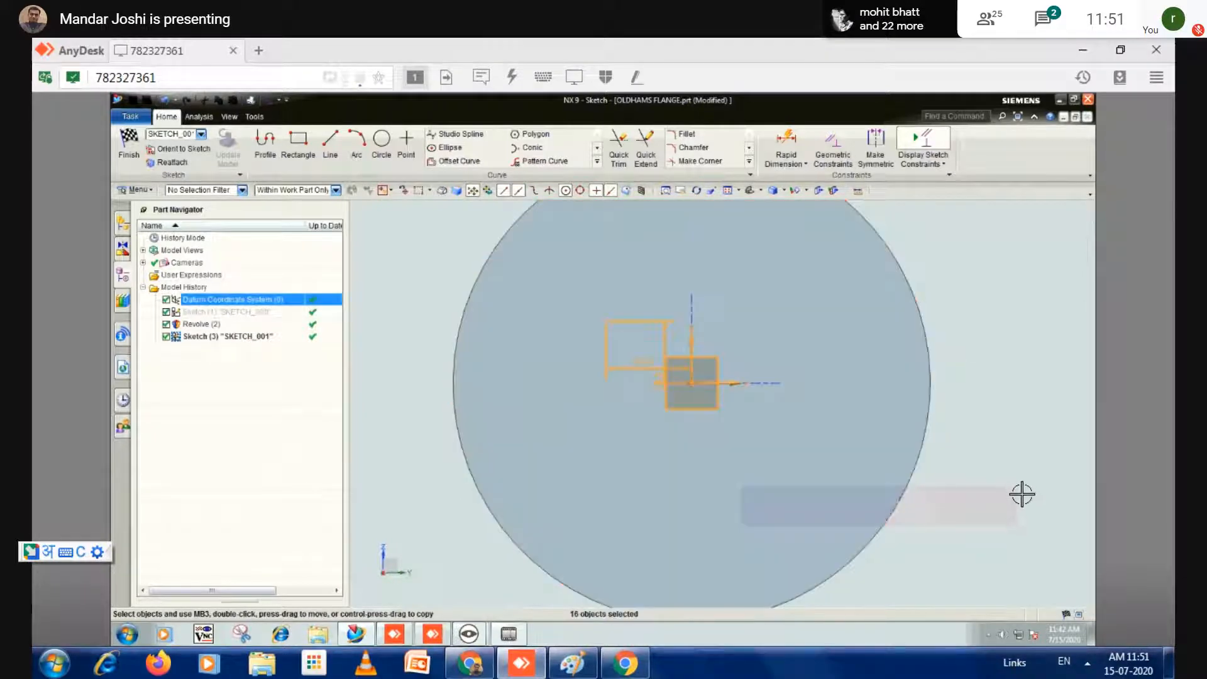
{"action": "key", "text": "Delete"}
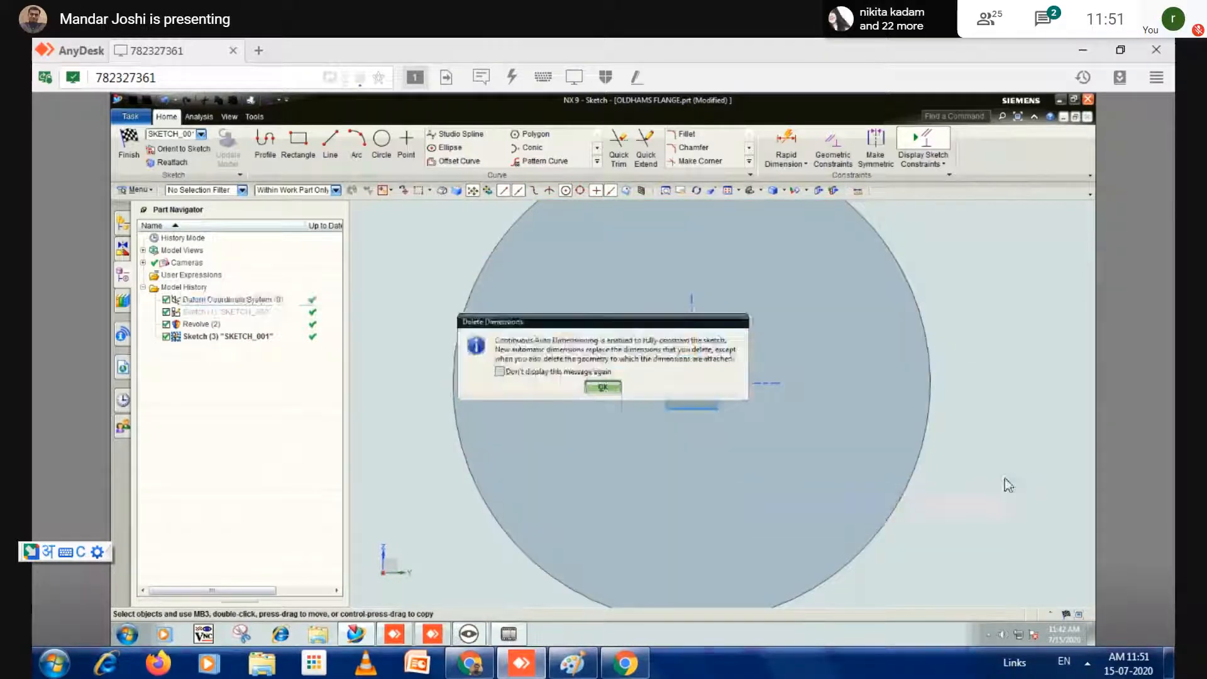
{"action": "left_click", "coordinate": [590, 386]}
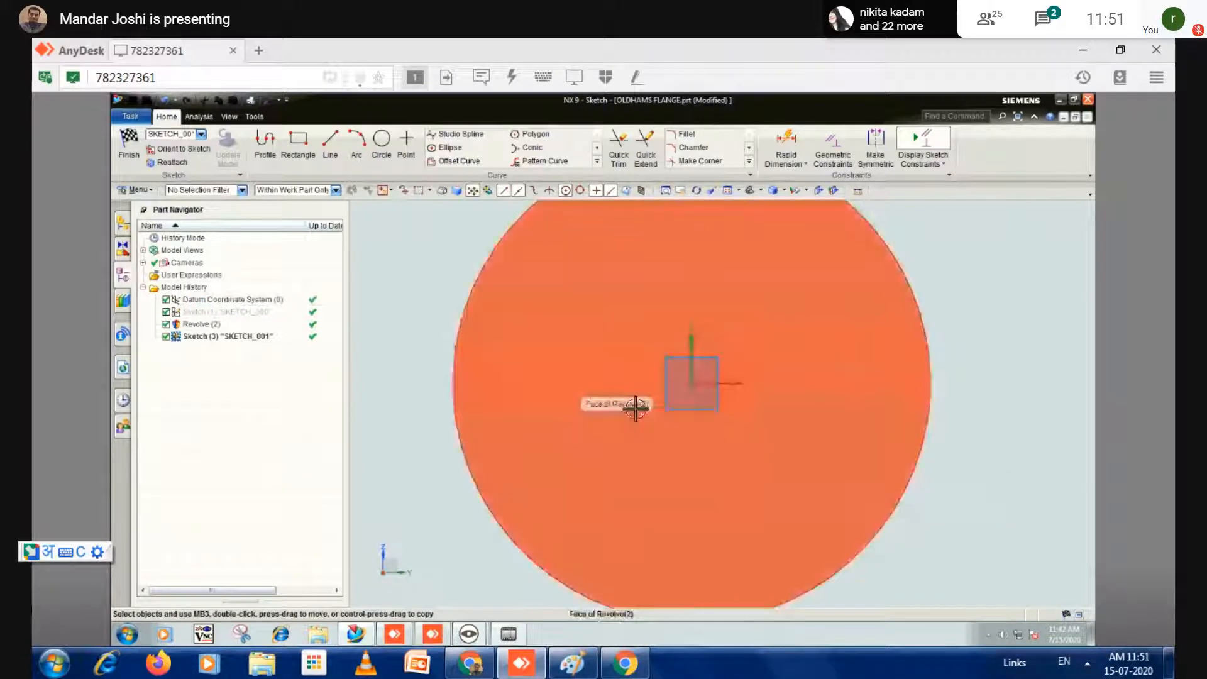
{"action": "left_click", "coordinate": [406, 146]}
{"action": "left_click", "coordinate": [575, 335]}
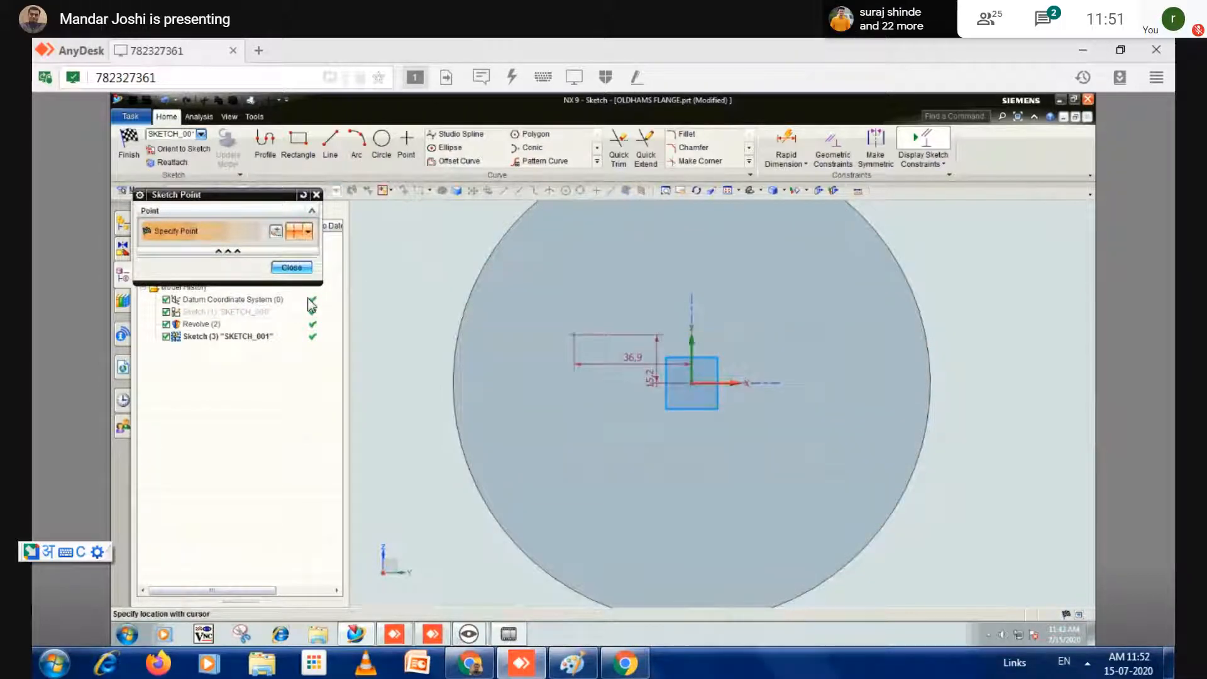
{"action": "left_click", "coordinate": [298, 269]}
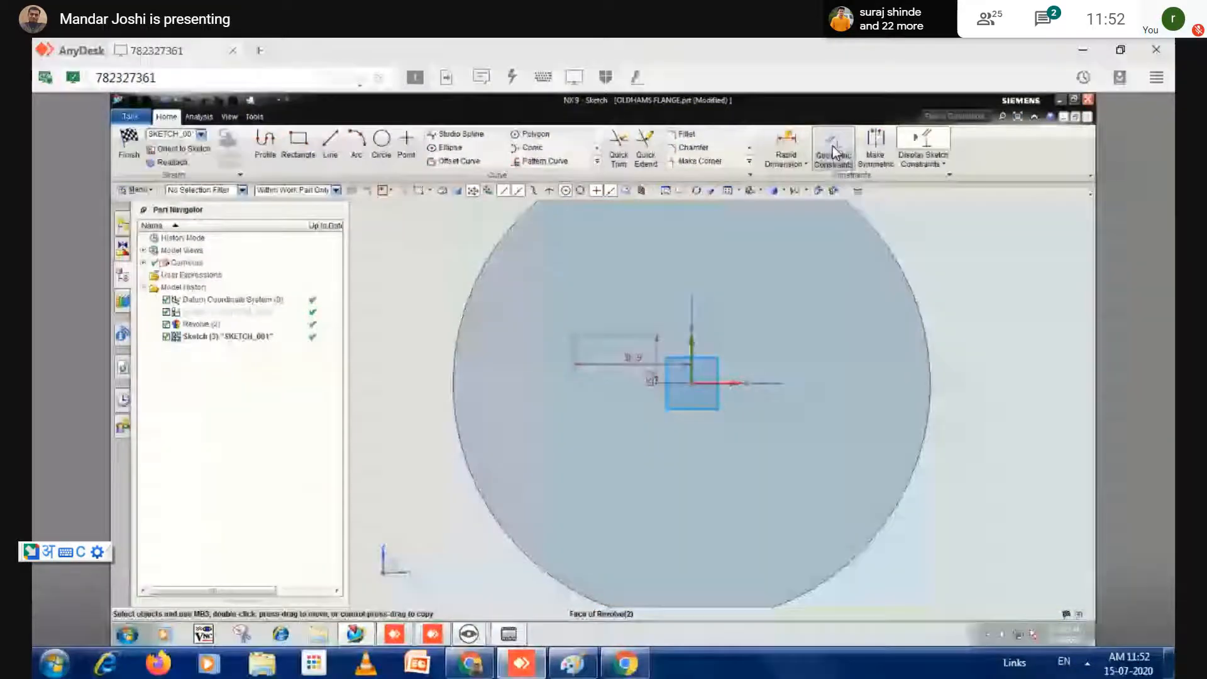
- Try to constrain the new point to the sketch's horizontal and vertical axes with geometric constraints
{"action": "left_click", "coordinate": [834, 153]}
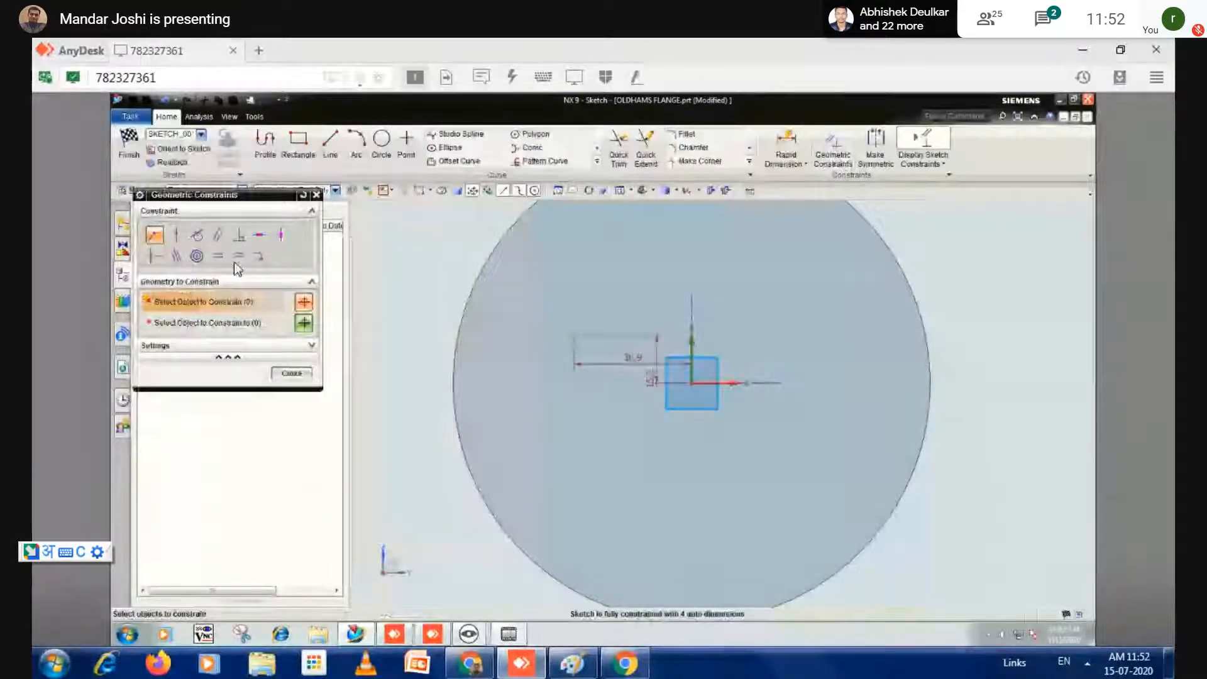
{"action": "left_click", "coordinate": [177, 236]}
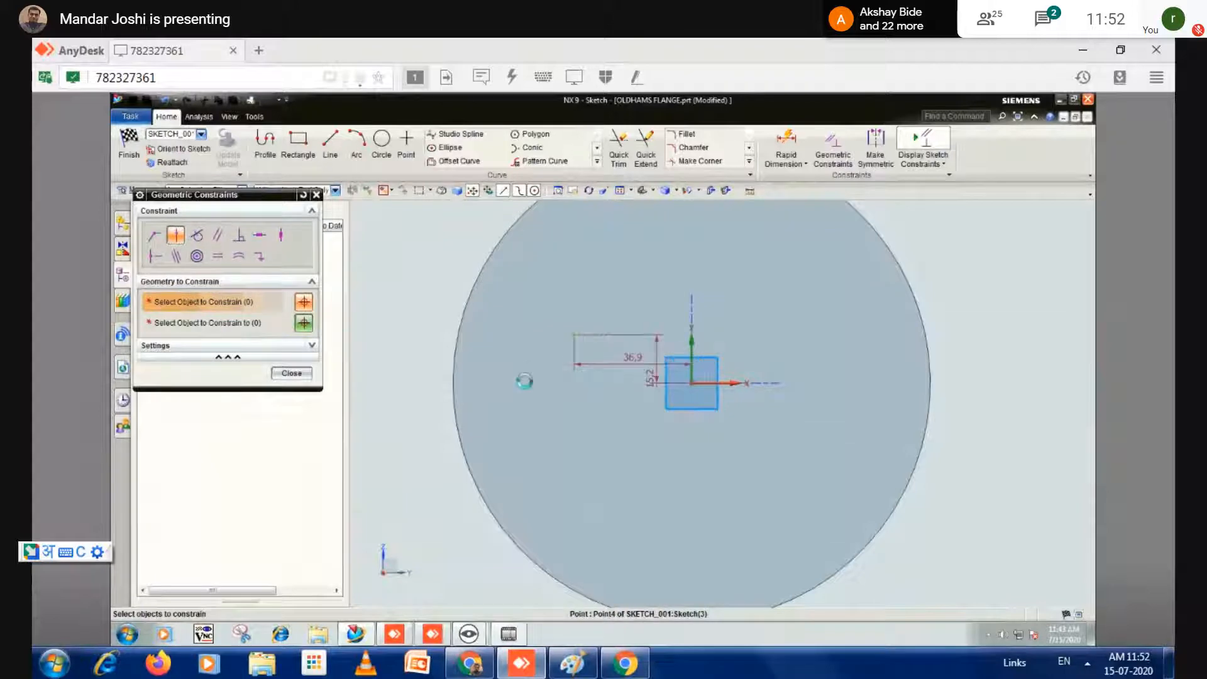
{"action": "left_click", "coordinate": [574, 336]}
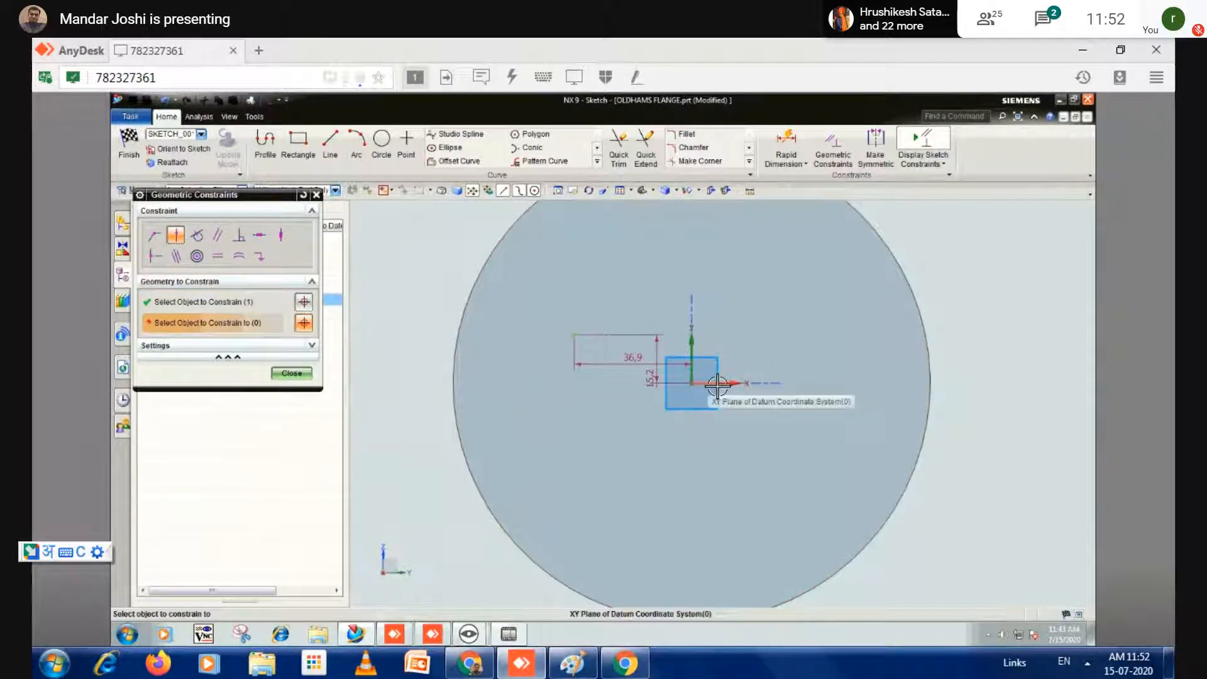
{"action": "left_click", "coordinate": [751, 385]}
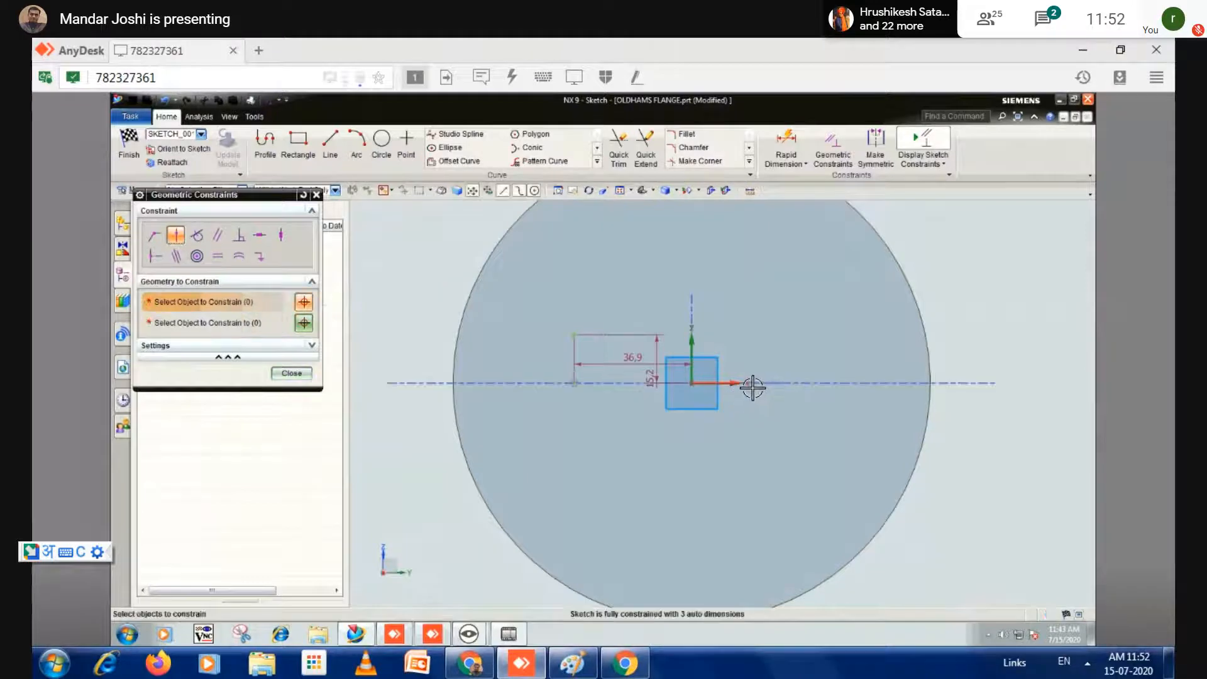
{"action": "left_click", "coordinate": [574, 383]}
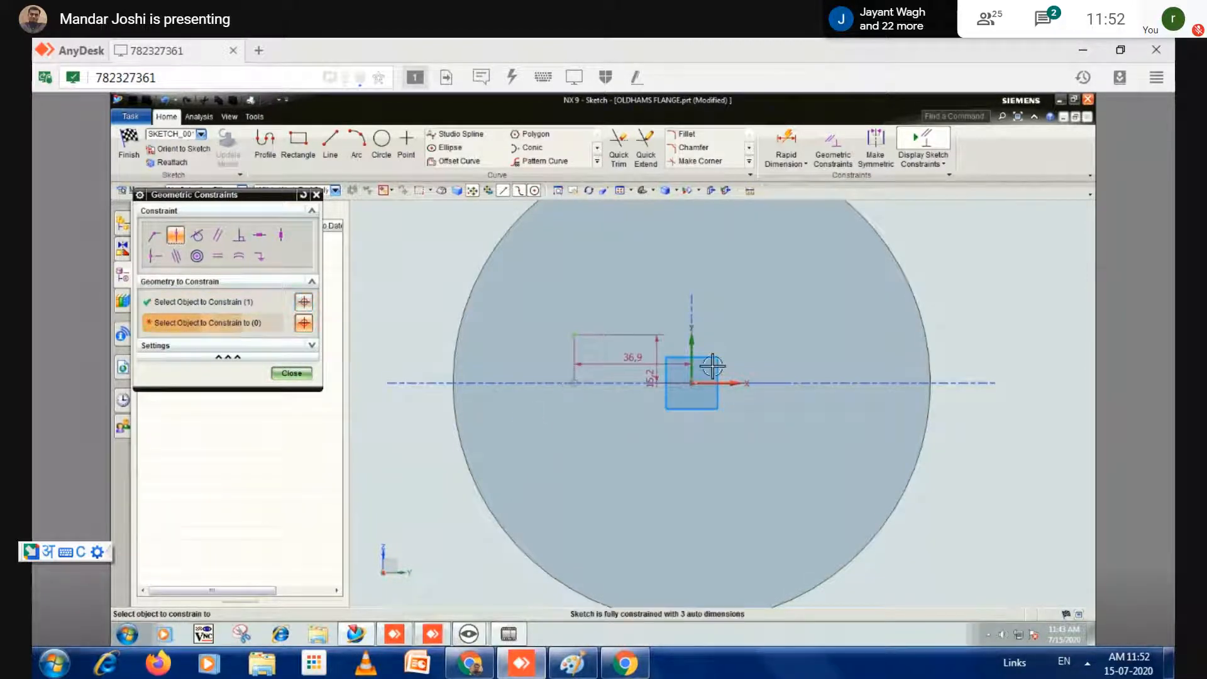
{"action": "left_click", "coordinate": [692, 345]}
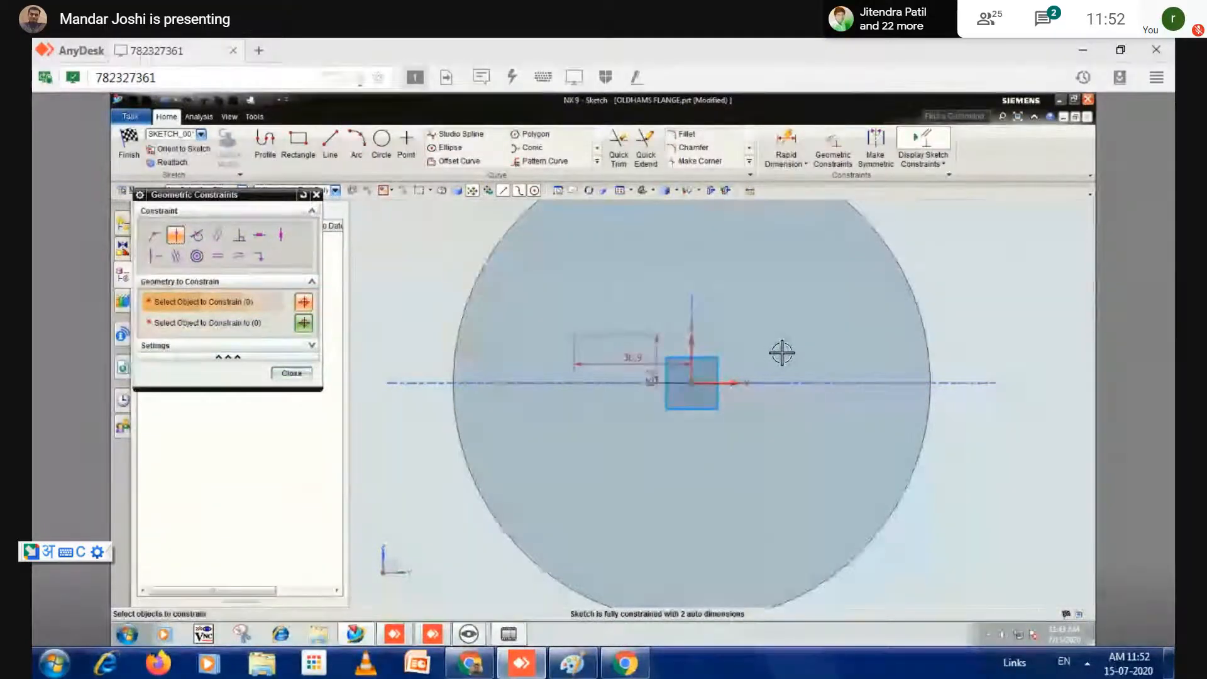
{"action": "left_click", "coordinate": [291, 373]}
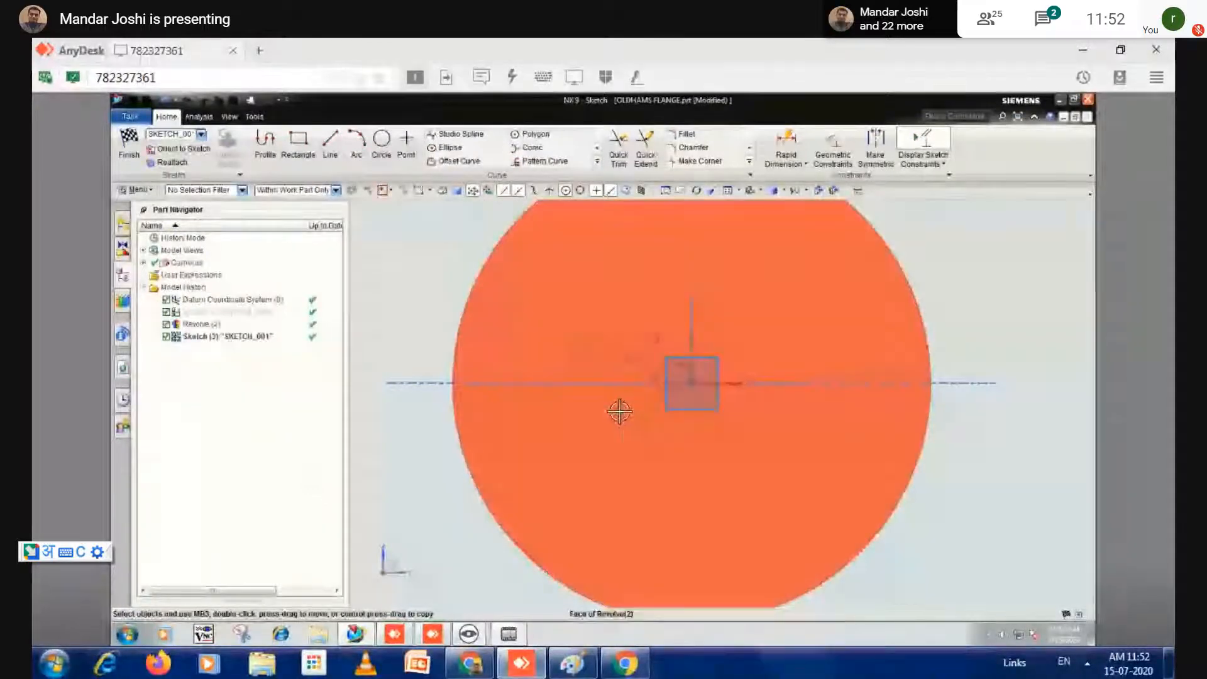
- Constrain the offset sketch point onto both the horizontal axis and the vertical datum axis so that it lies at the origin
{"action": "scroll", "coordinate": [606, 409], "scroll_direction": "up", "scroll_amount": 1}
{"action": "left_click_drag", "start_coordinate": [432, 257], "coordinate": [579, 336]}
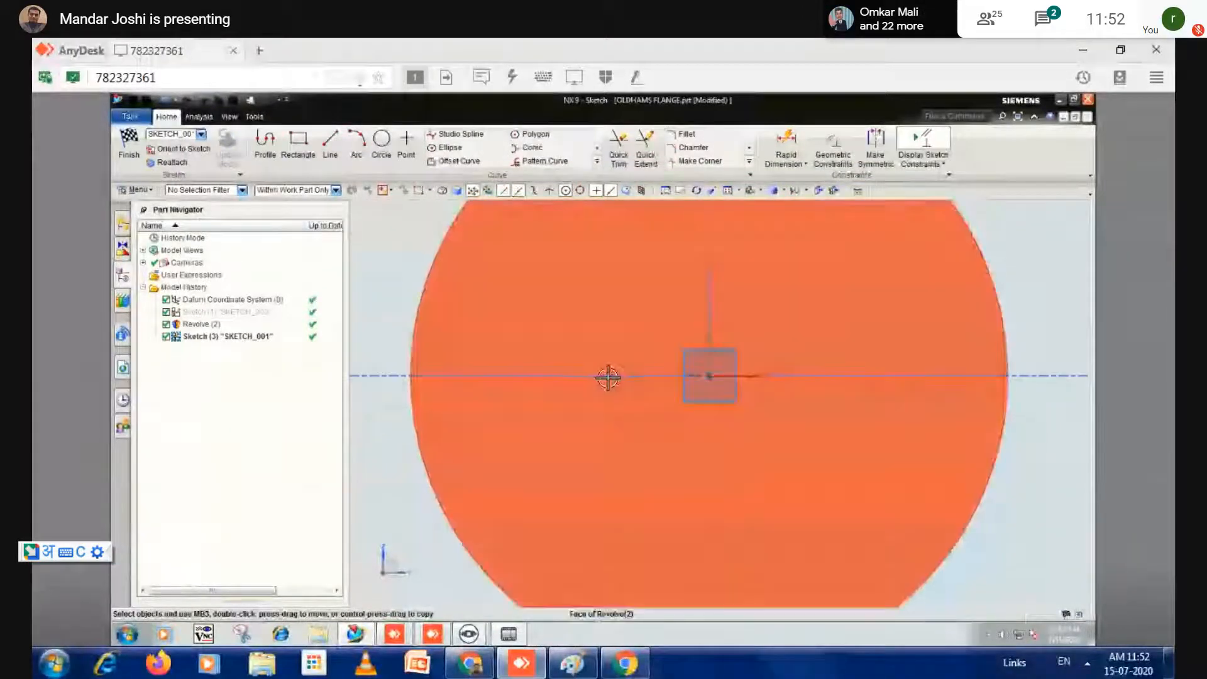
{"action": "left_click", "coordinate": [835, 160]}
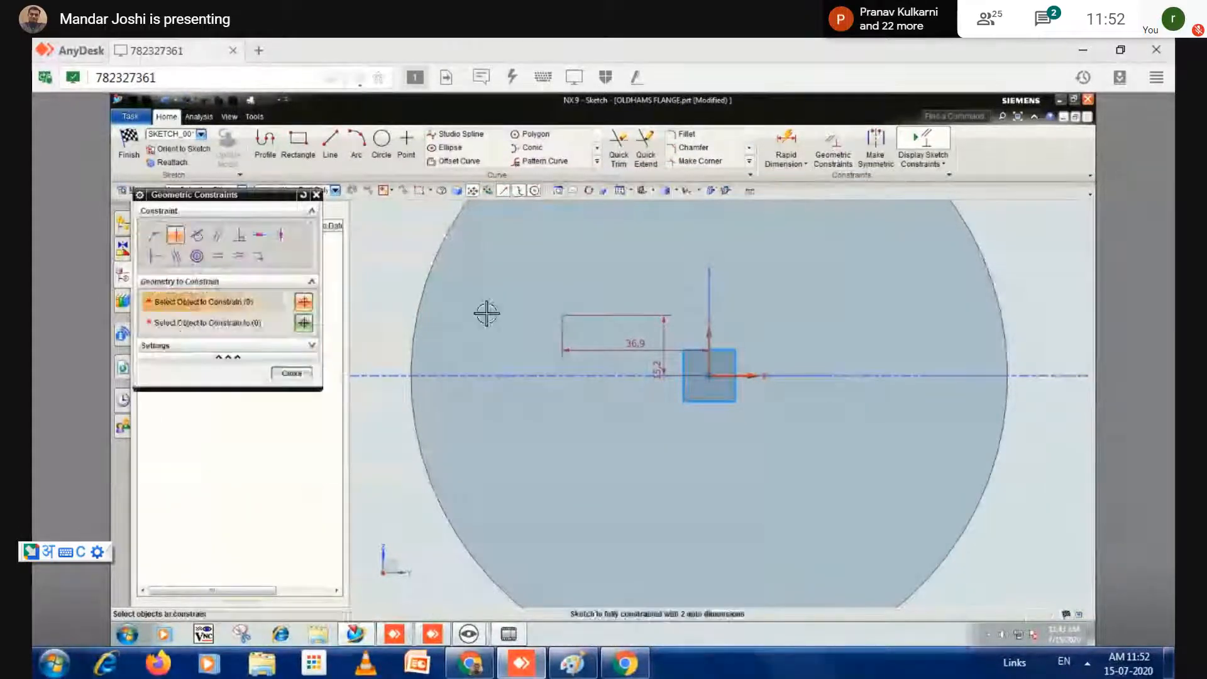
{"action": "left_click", "coordinate": [562, 315]}
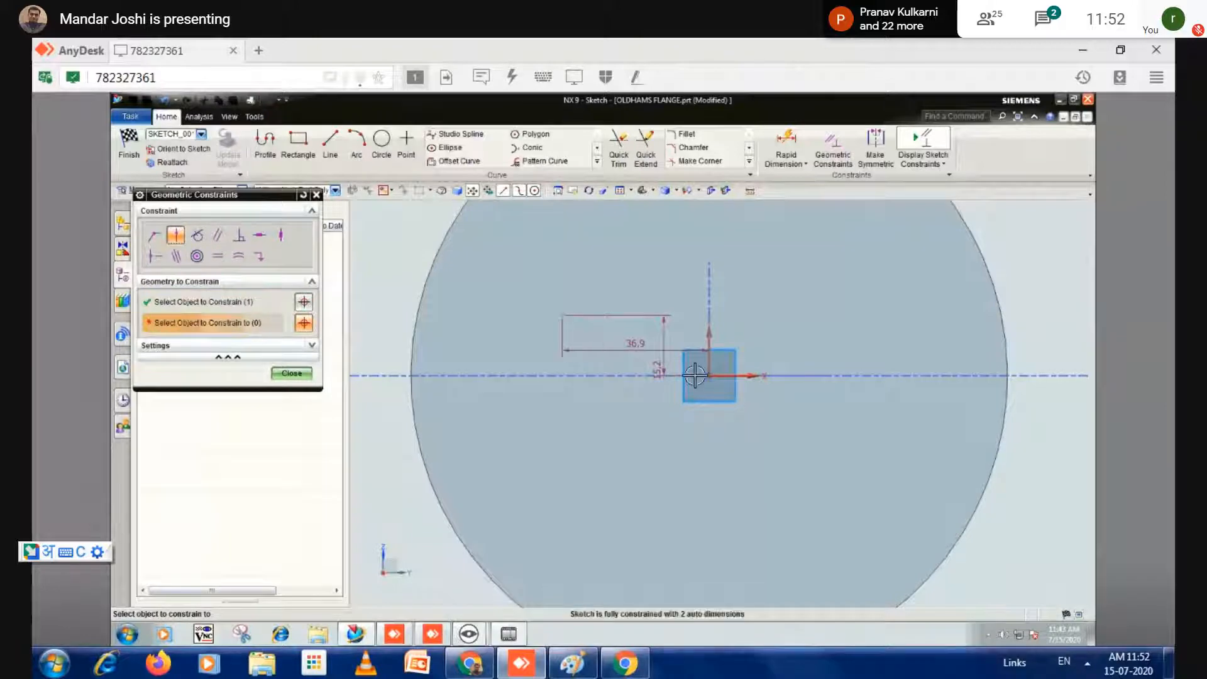
{"action": "left_click", "coordinate": [741, 376]}
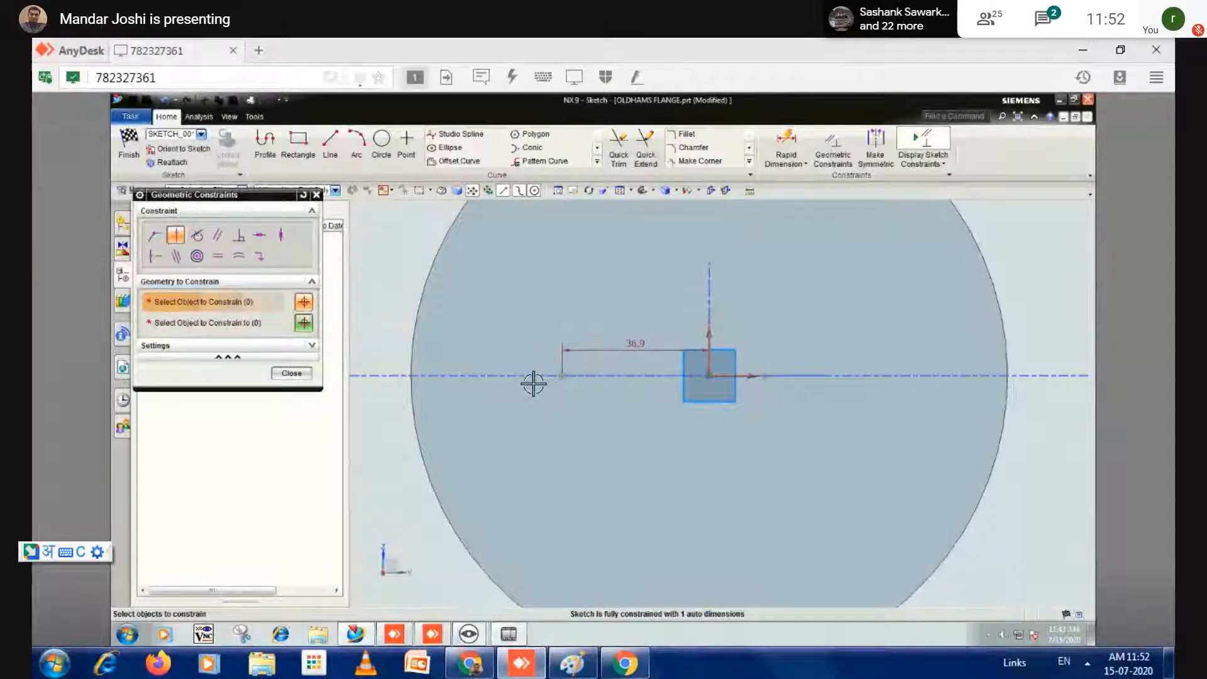
{"action": "left_click", "coordinate": [560, 375]}
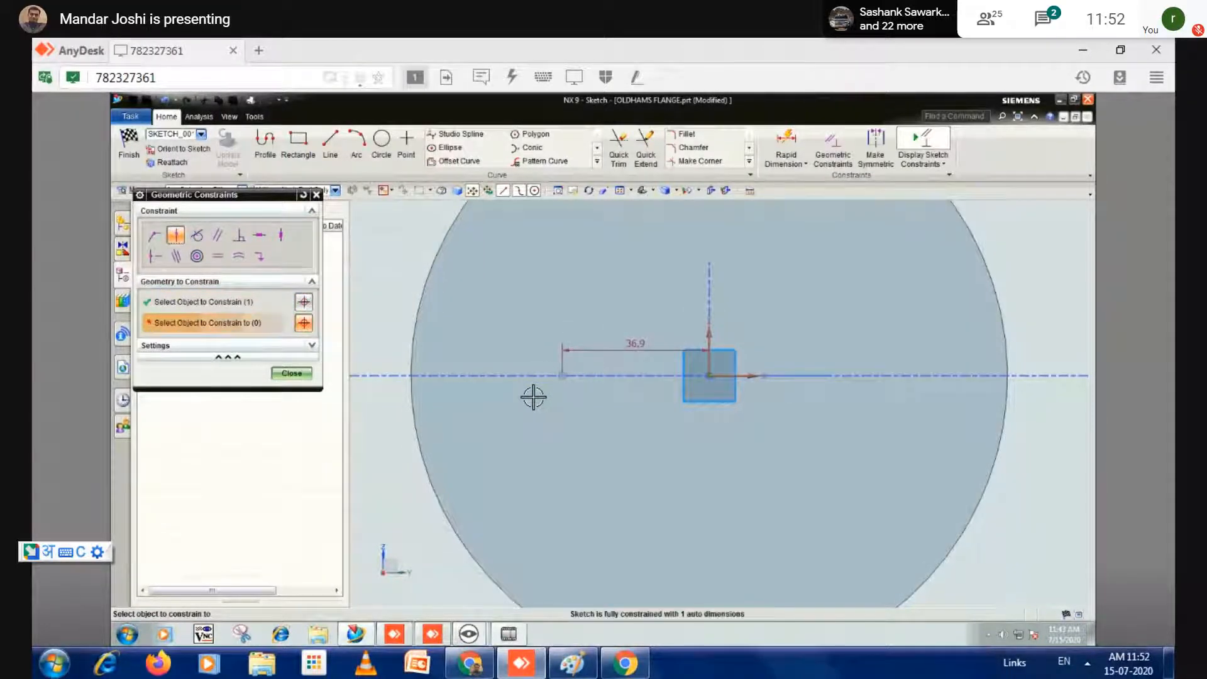
{"action": "left_click", "coordinate": [710, 337]}
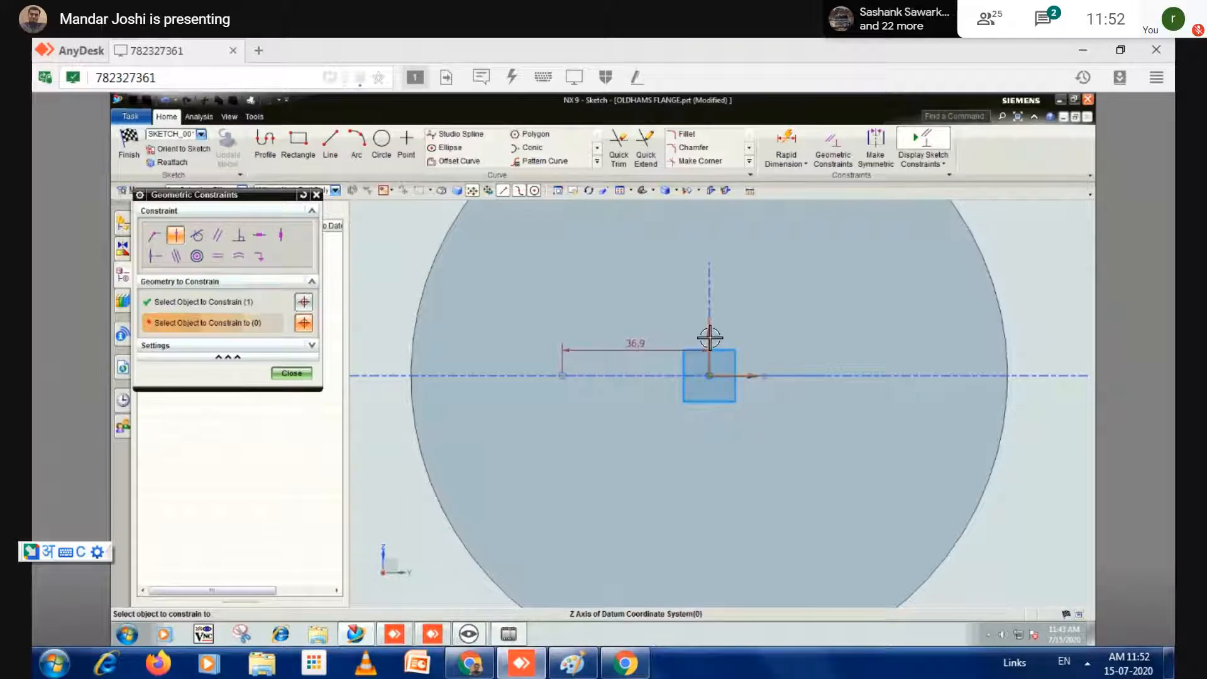
{"action": "left_click", "coordinate": [292, 374]}
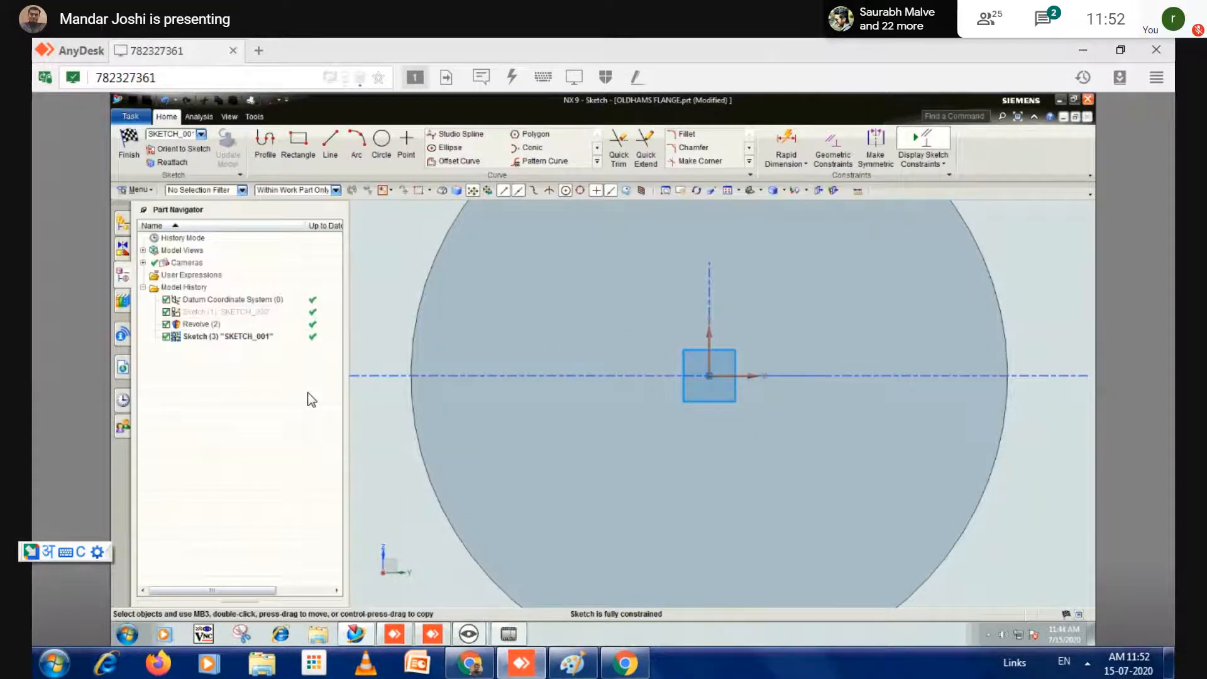
- Finish the position sketch, reopen it from the Hole feature and delete all of its points and constraints
{"action": "left_click", "coordinate": [130, 151]}
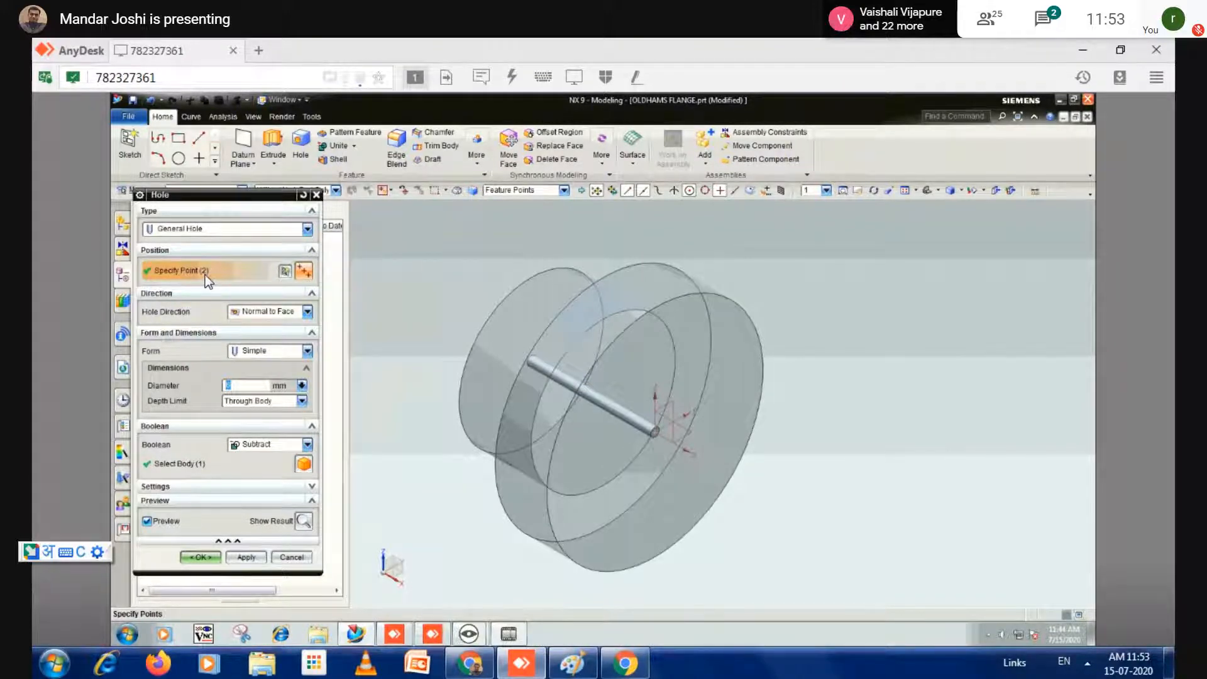
{"action": "left_click", "coordinate": [285, 272]}
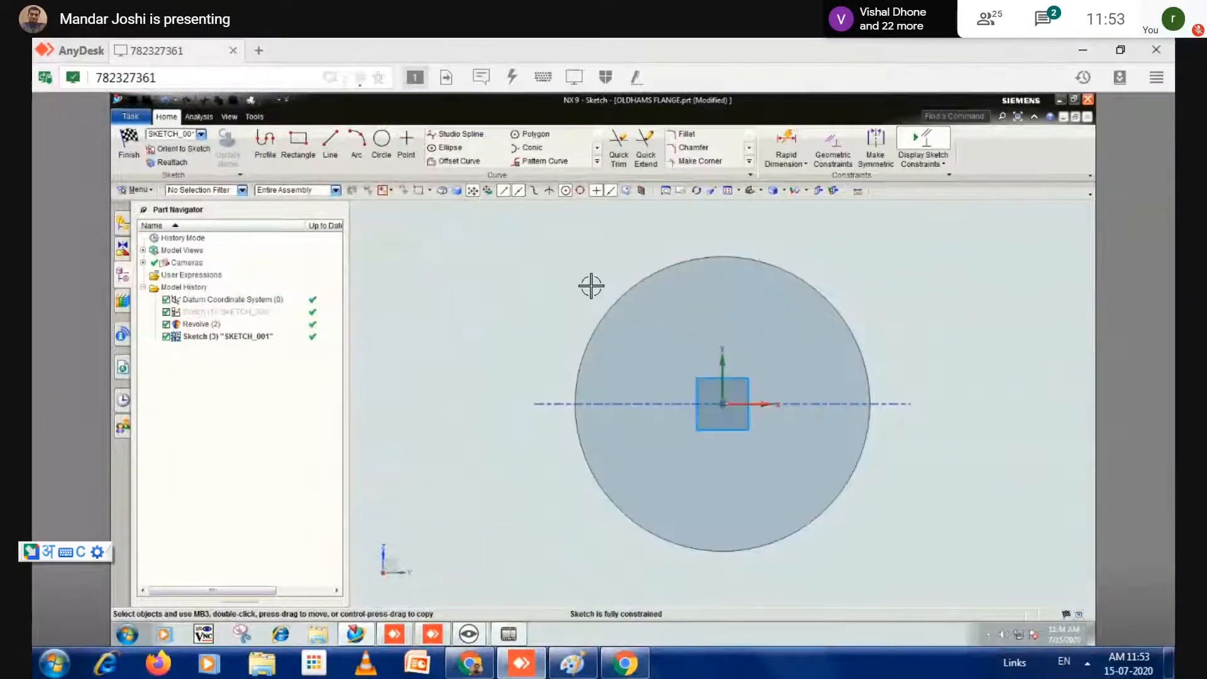
{"action": "left_click_drag", "start_coordinate": [945, 538], "coordinate": [591, 287]}
{"action": "key", "text": "Delete"}
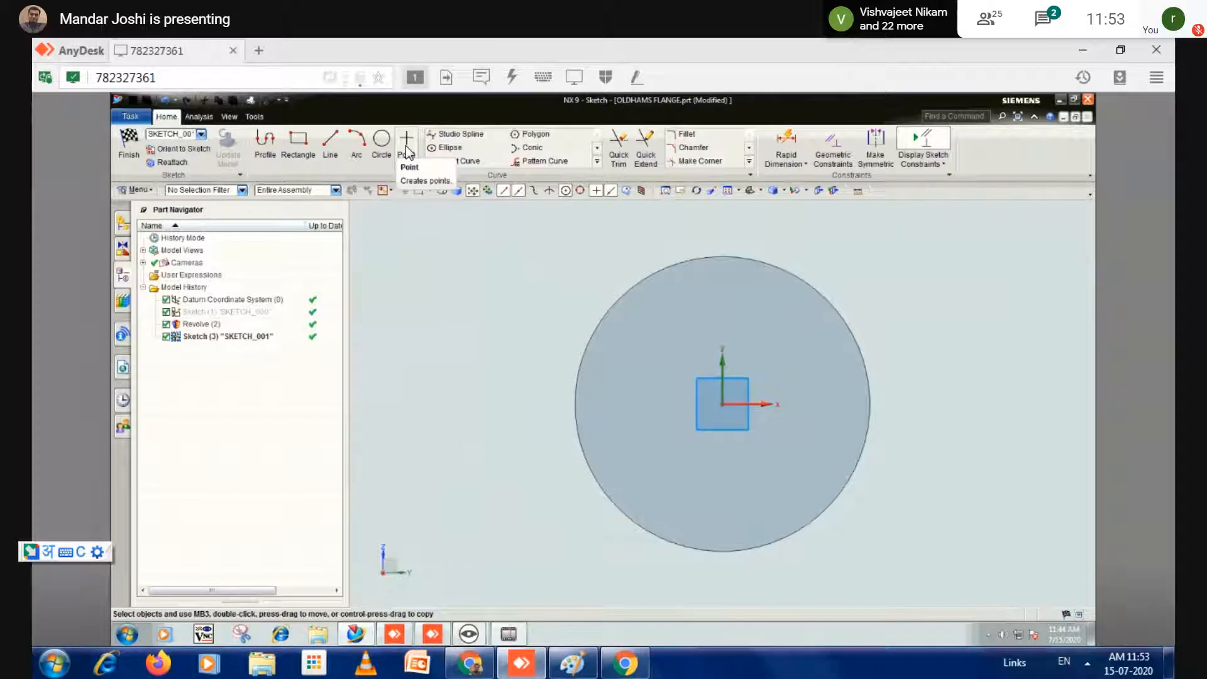
- Exit the emptied position sketch and reopen it for editing from the Hole feature
{"action": "left_click", "coordinate": [126, 146]}
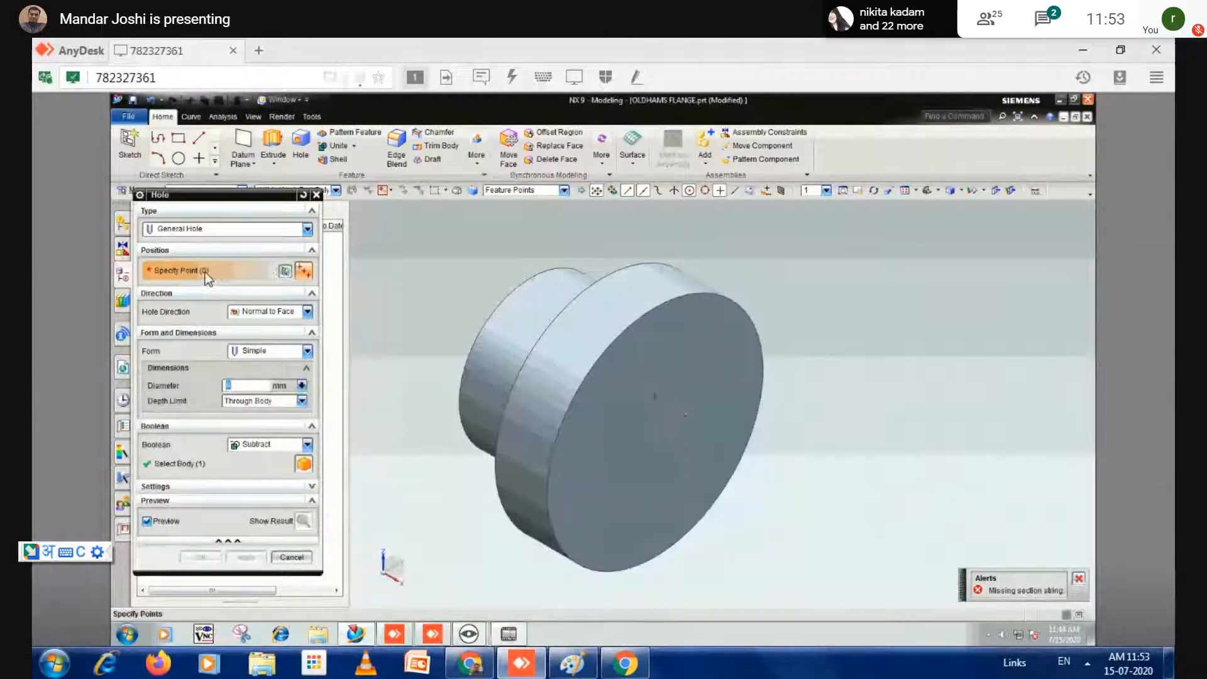
{"action": "left_click", "coordinate": [285, 272]}
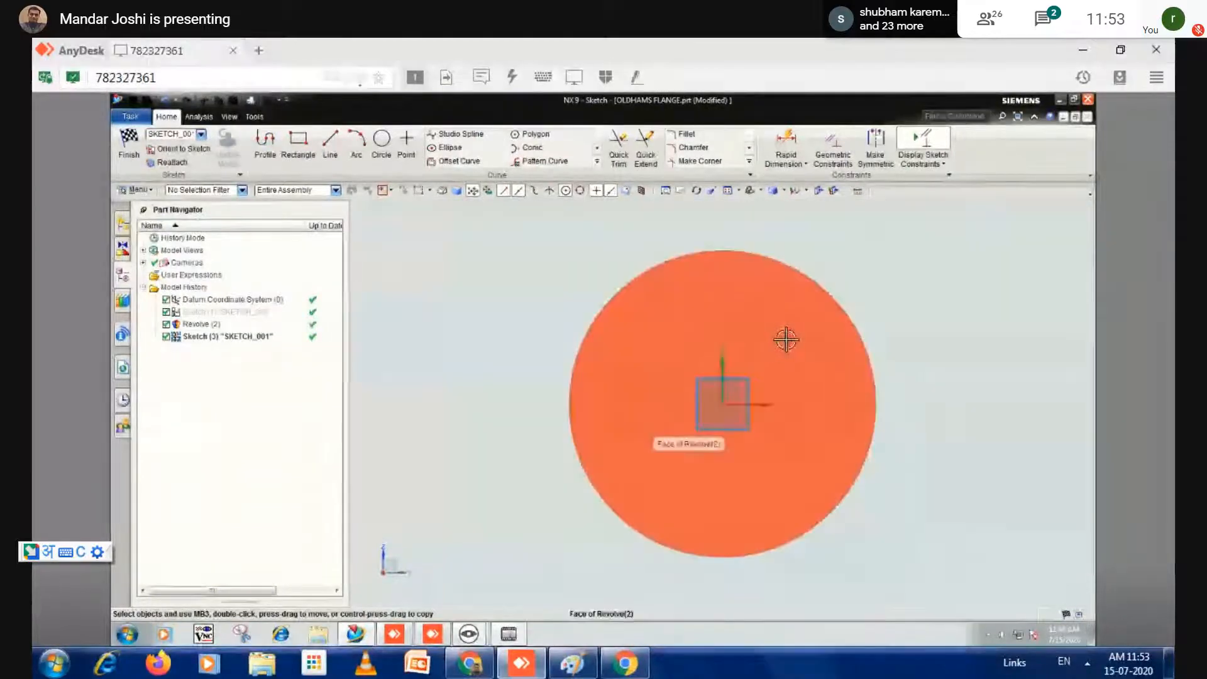
{"action": "left_click", "coordinate": [918, 350]}
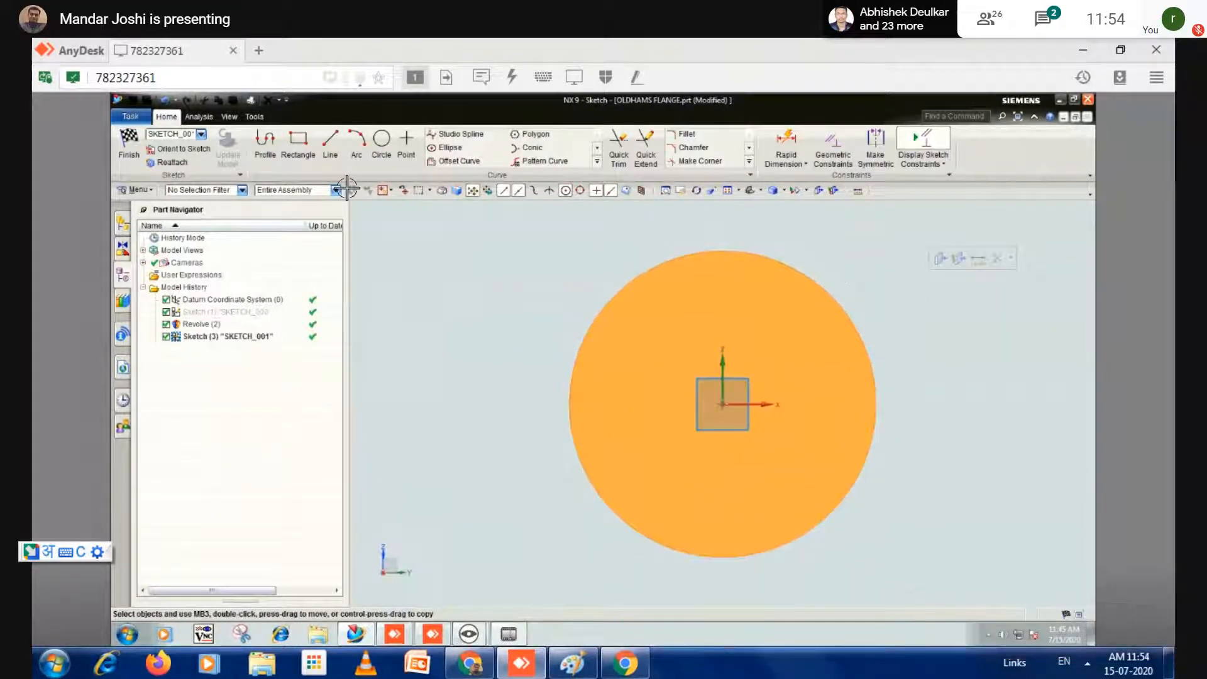
- Place a new sketch point on the flange face about 38.3 mm horizontally and 29.3 mm vertically from the origin
{"action": "left_click", "coordinate": [406, 145]}
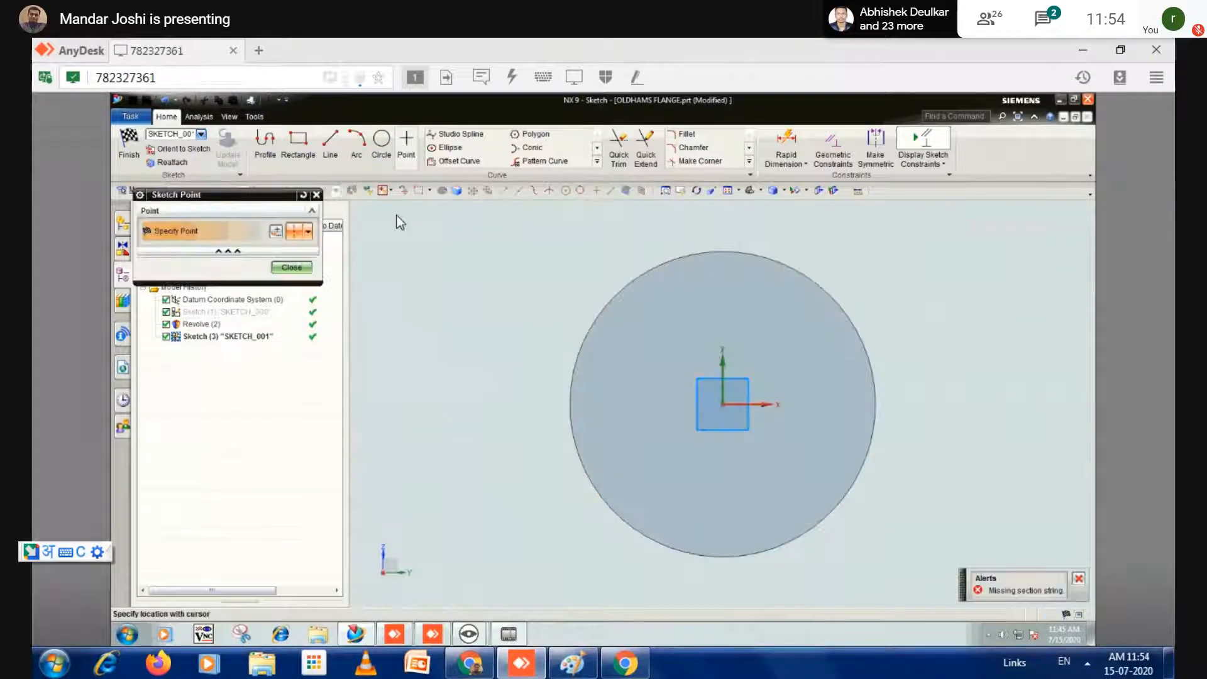
{"action": "left_click", "coordinate": [800, 346]}
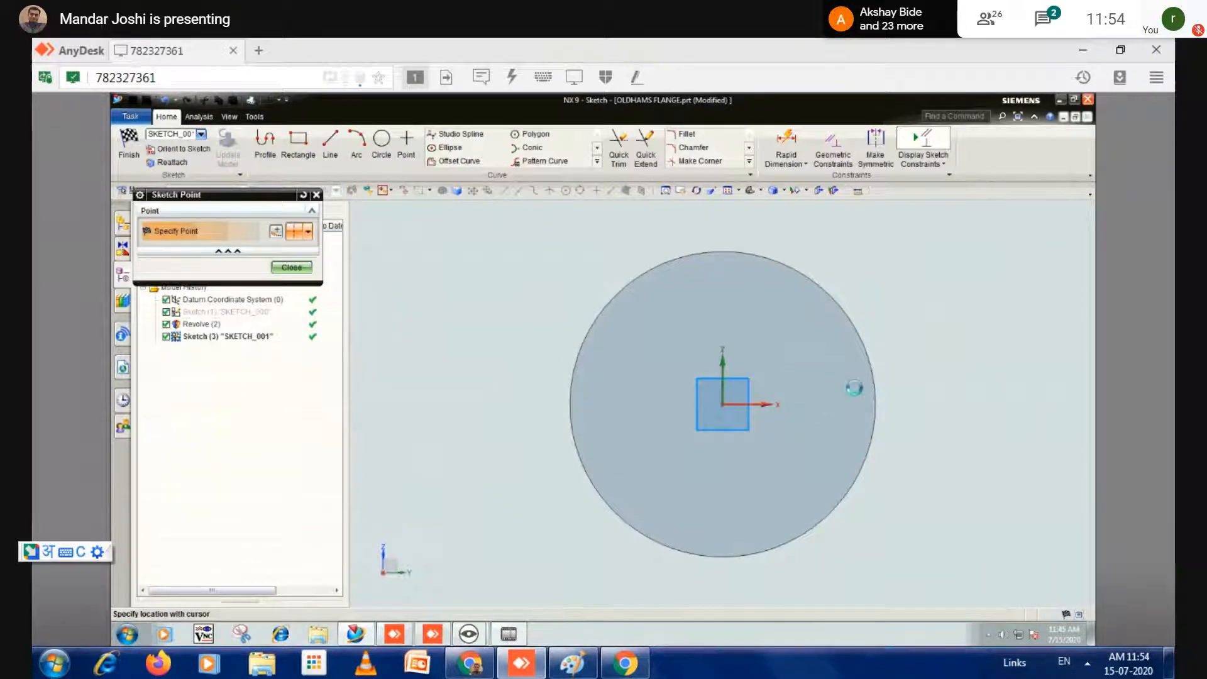
{"action": "key", "text": "Escape"}
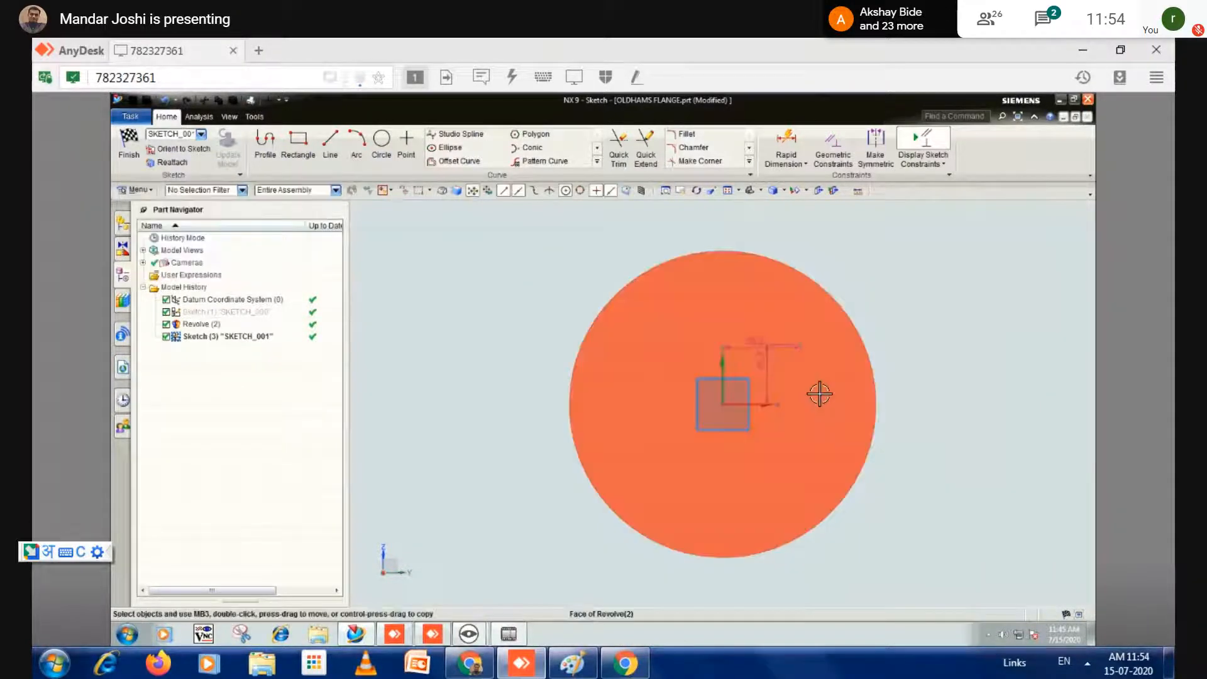
- Apply Point on Curve geometric constraints to place a sketch point on both the horizontal and the vertical axis at the origin
{"action": "left_click", "coordinate": [834, 157]}
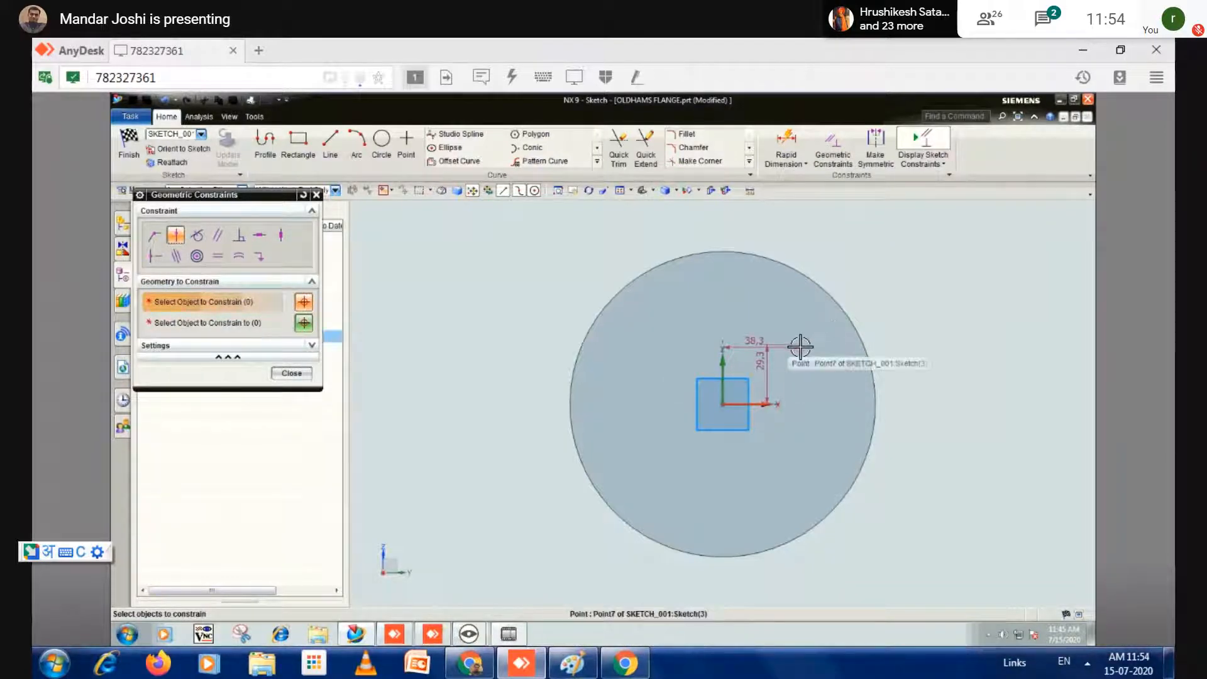
{"action": "left_click", "coordinate": [928, 367]}
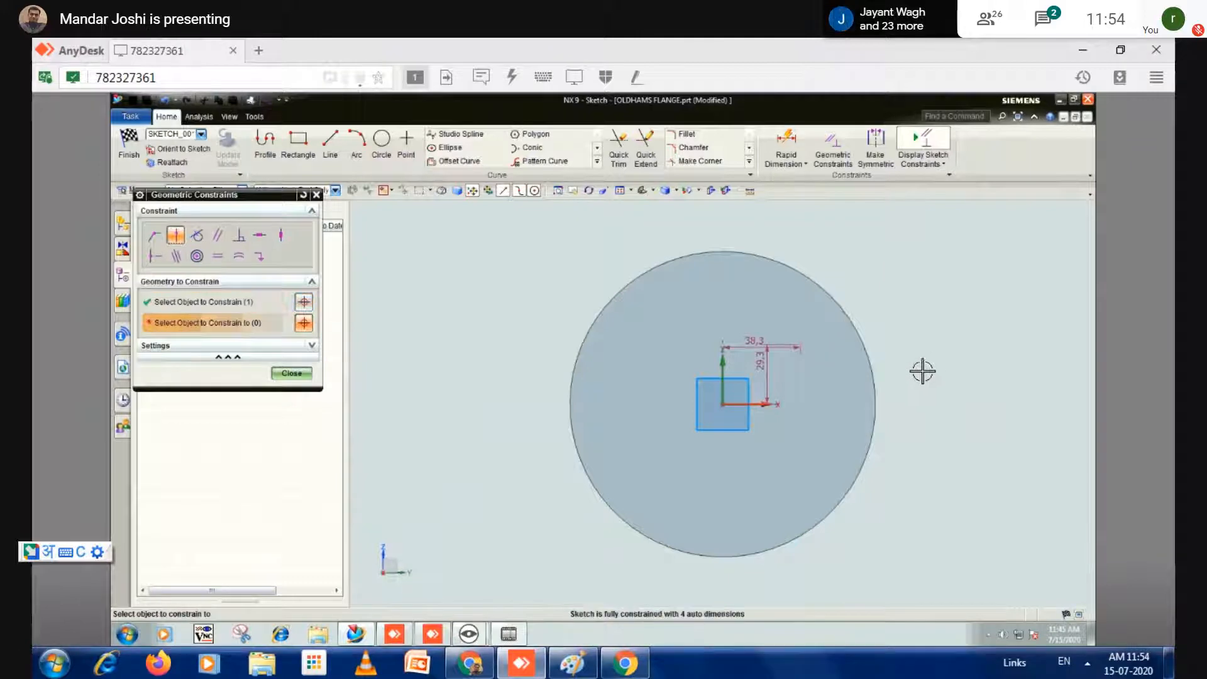
{"action": "left_click", "coordinate": [748, 404]}
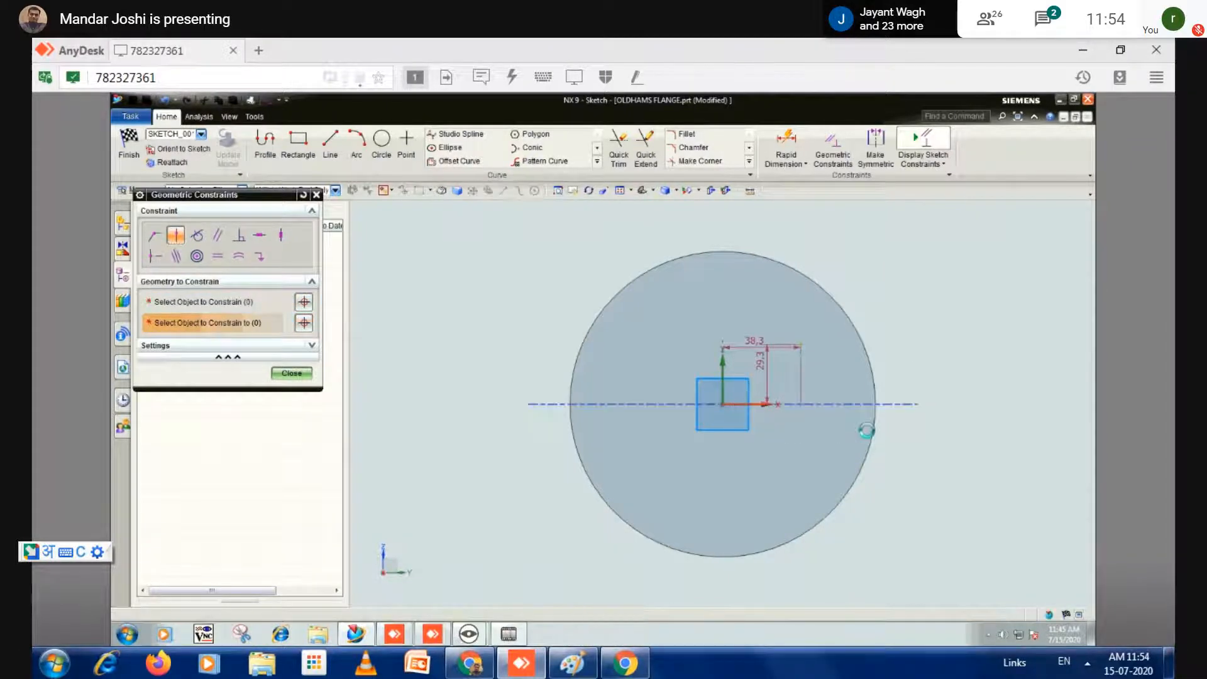
{"action": "left_click", "coordinate": [798, 404]}
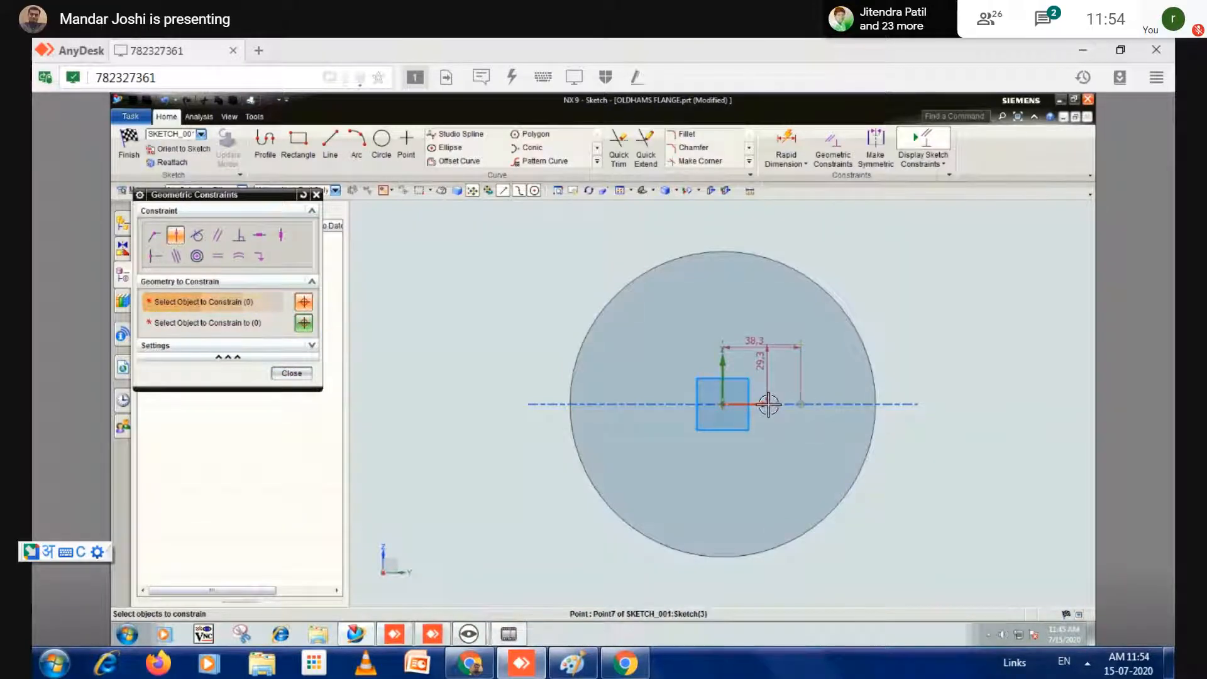
{"action": "left_click", "coordinate": [720, 400]}
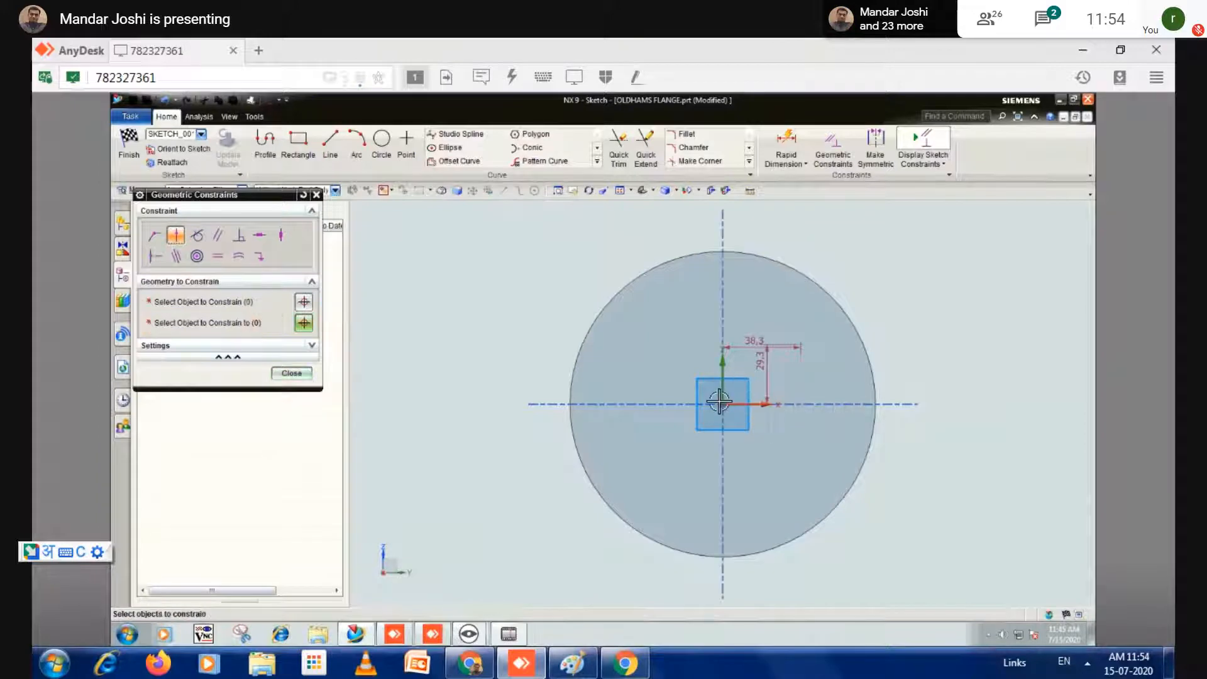
{"action": "left_click", "coordinate": [291, 373]}
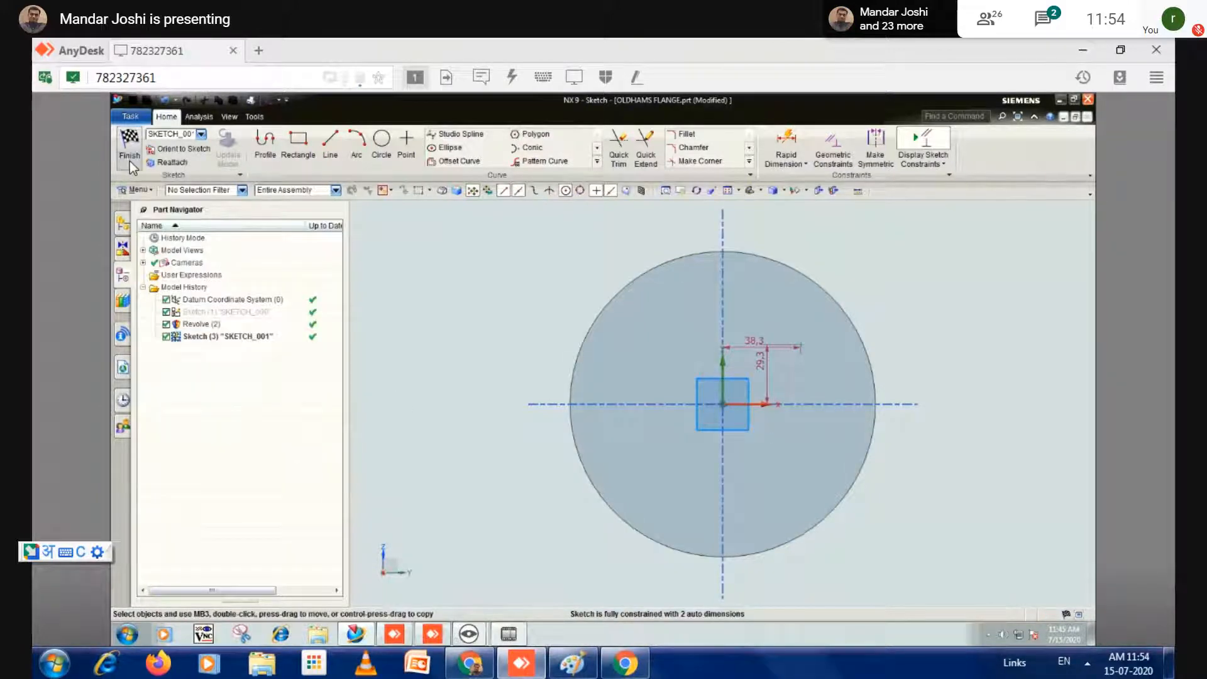
- Finish the position sketch, reopen it from the Hole feature, remove the leftover offset point and finish it again
{"action": "left_click", "coordinate": [128, 160]}
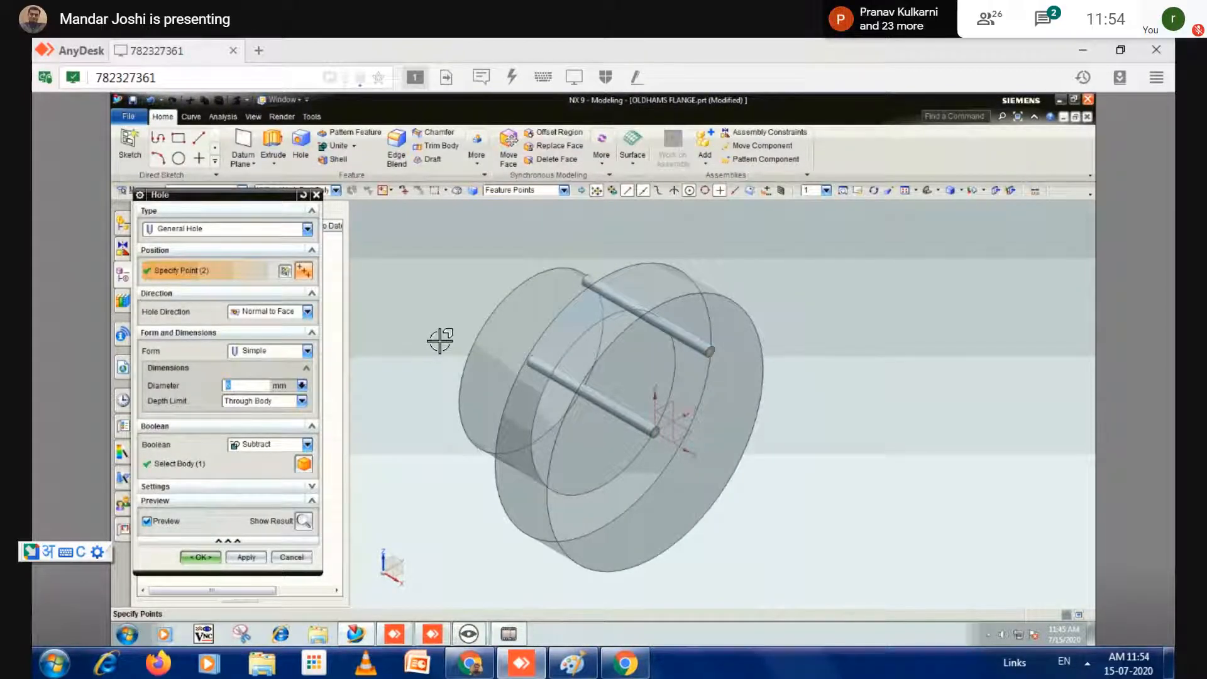
{"action": "left_click", "coordinate": [285, 271]}
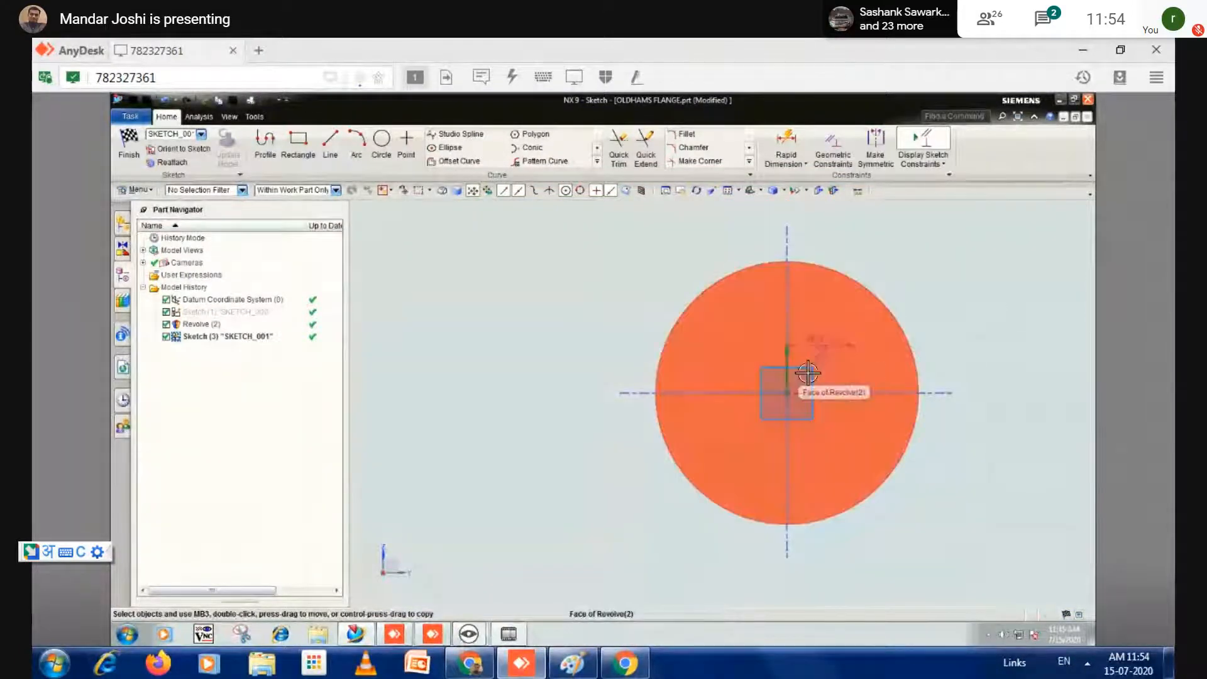
{"action": "left_click", "coordinate": [131, 150]}
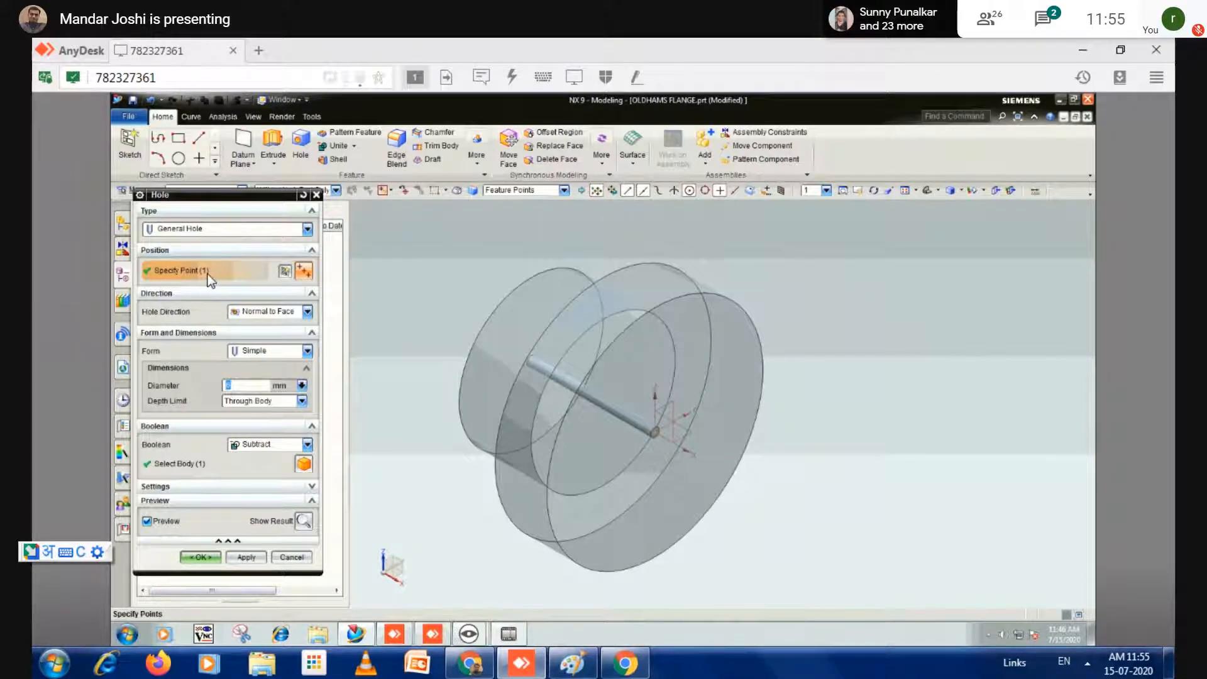
- Reopen the hole position sketch, scatter several extra points around the centre of the face and finish the sketch
{"action": "left_click", "coordinate": [288, 271]}
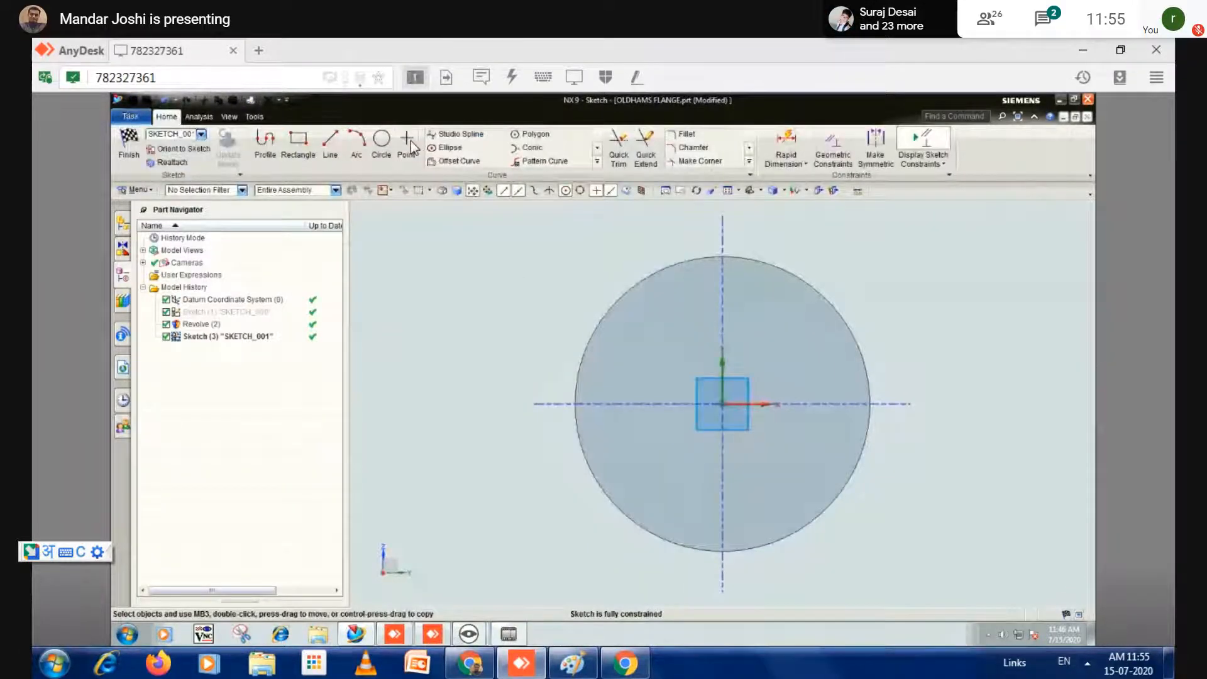
{"action": "left_click", "coordinate": [409, 141]}
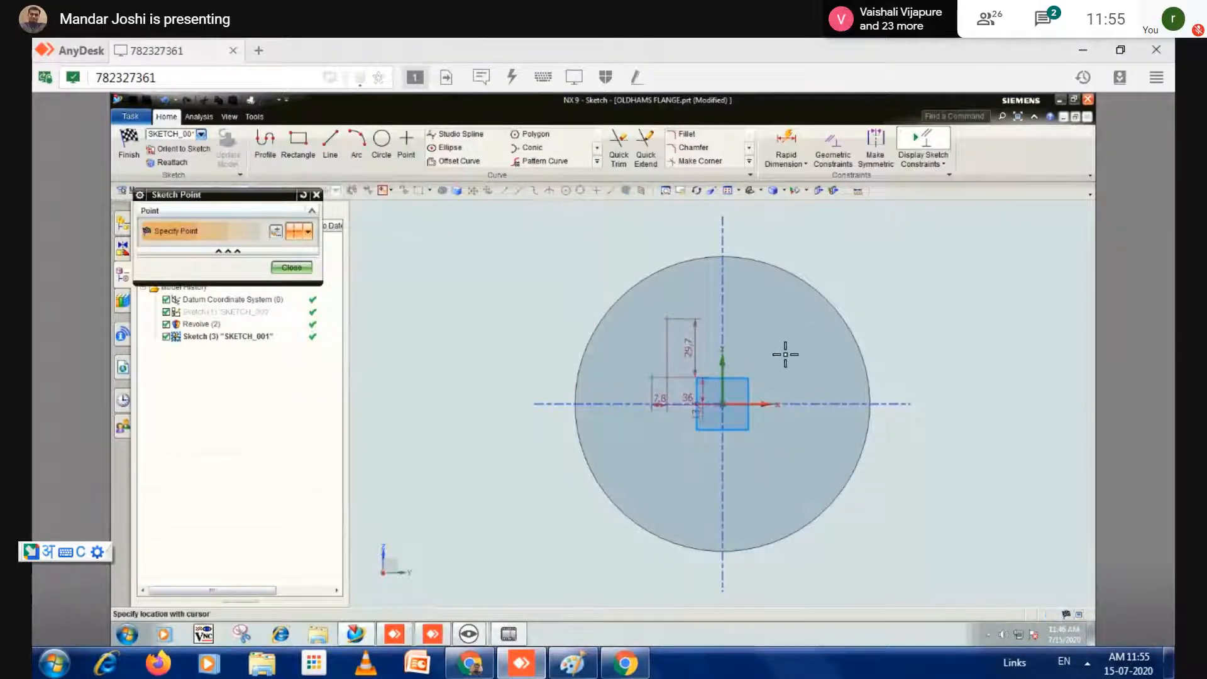
{"action": "left_click", "coordinate": [795, 473]}
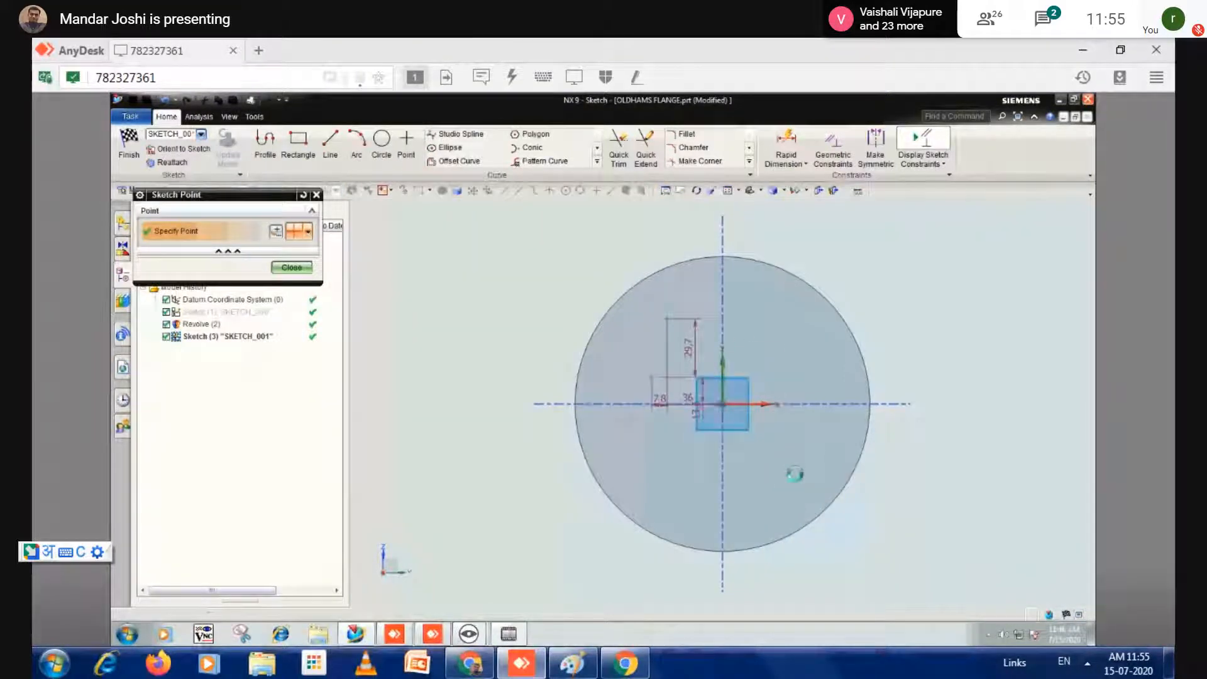
{"action": "left_click", "coordinate": [788, 481]}
{"action": "left_click", "coordinate": [660, 502]}
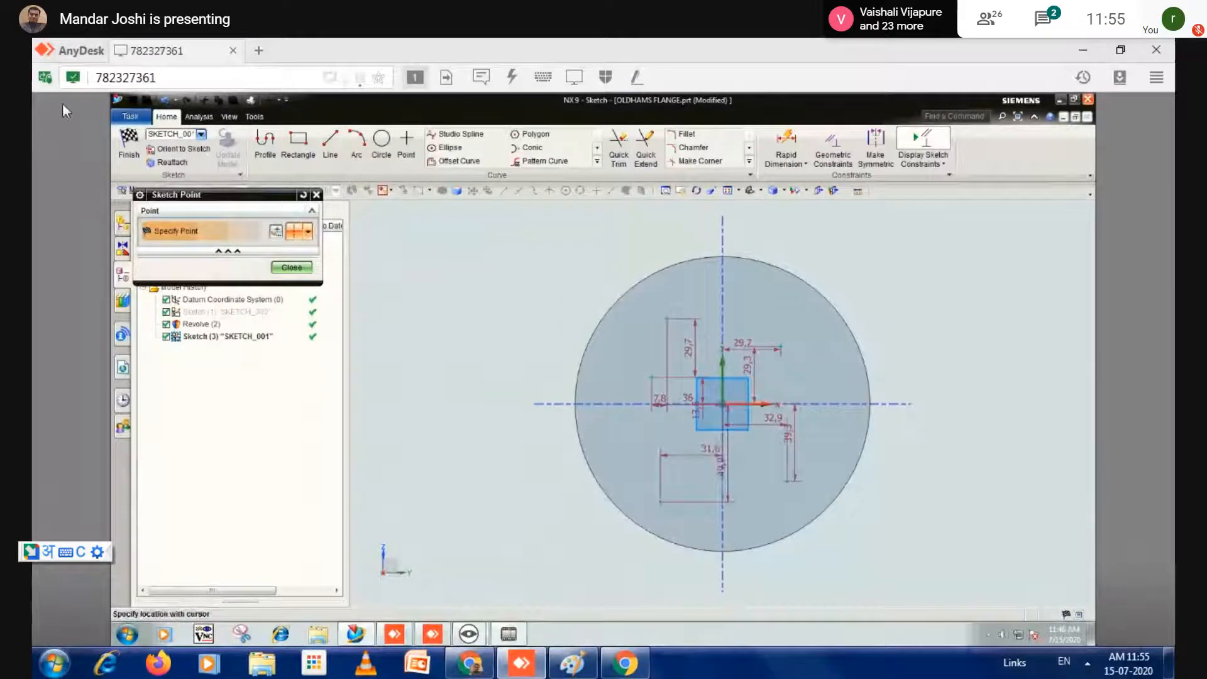
{"action": "left_click", "coordinate": [130, 150]}
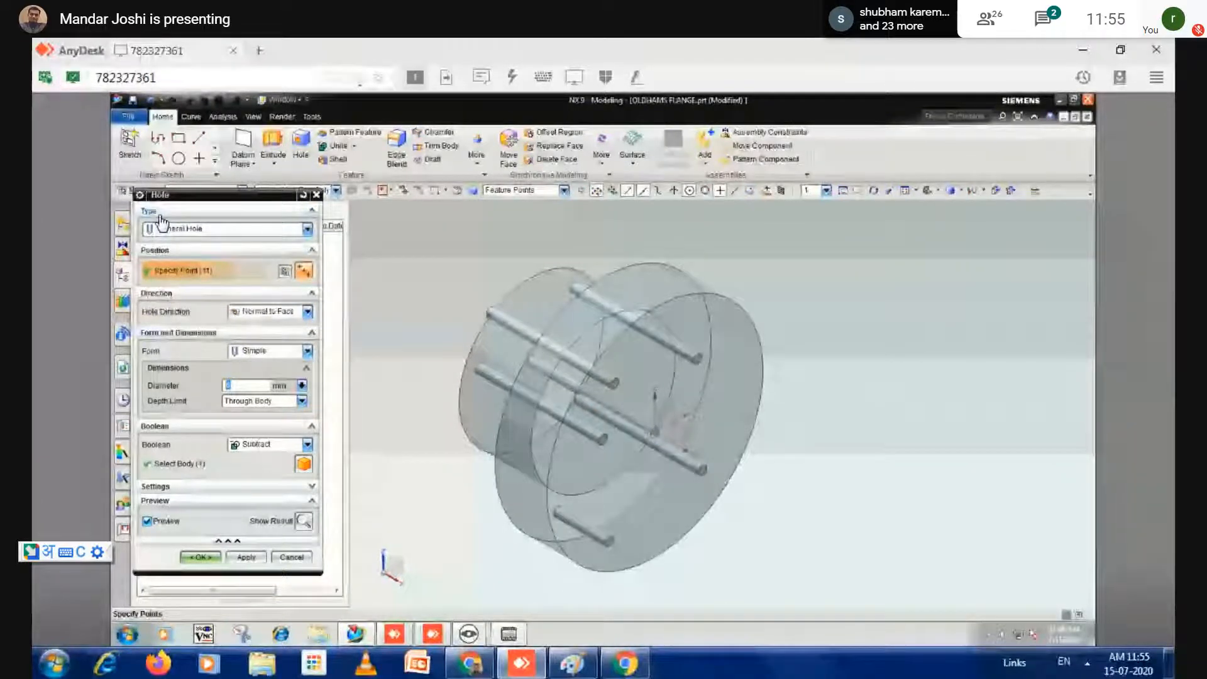
- Reopen the position sketch, delete every extra point so only the centred point remains, and finish the sketch
{"action": "left_click", "coordinate": [283, 273]}
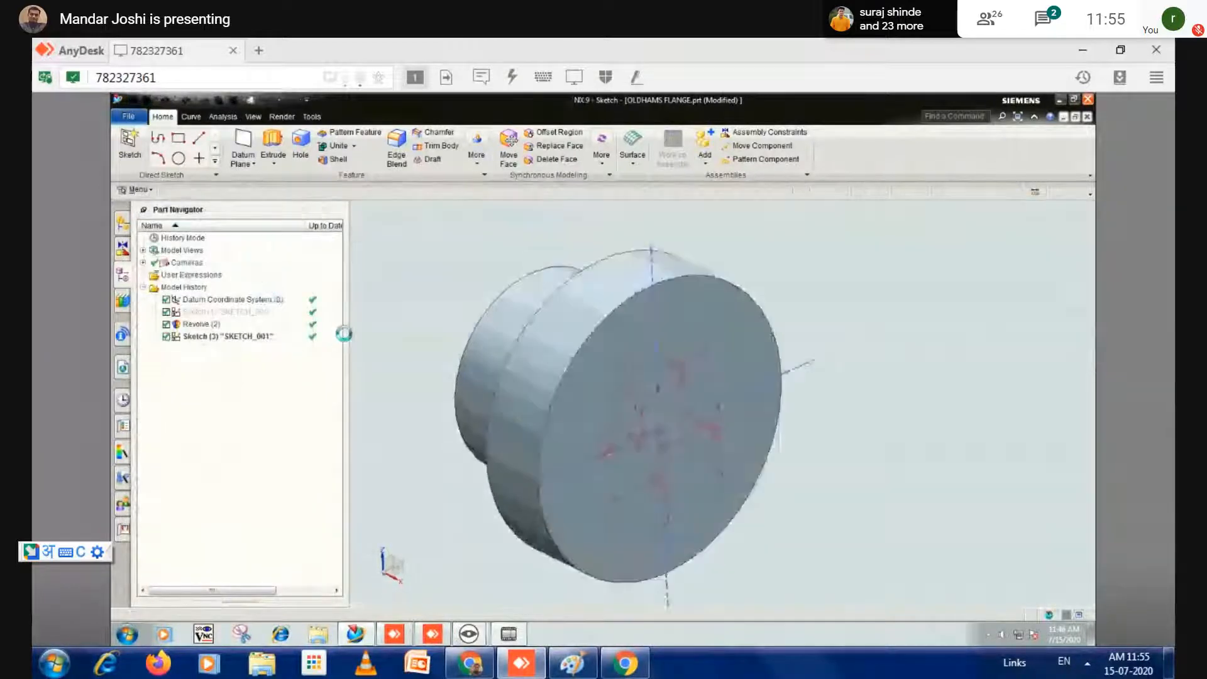
{"action": "scroll", "coordinate": [611, 471], "scroll_direction": "down", "scroll_amount": 2}
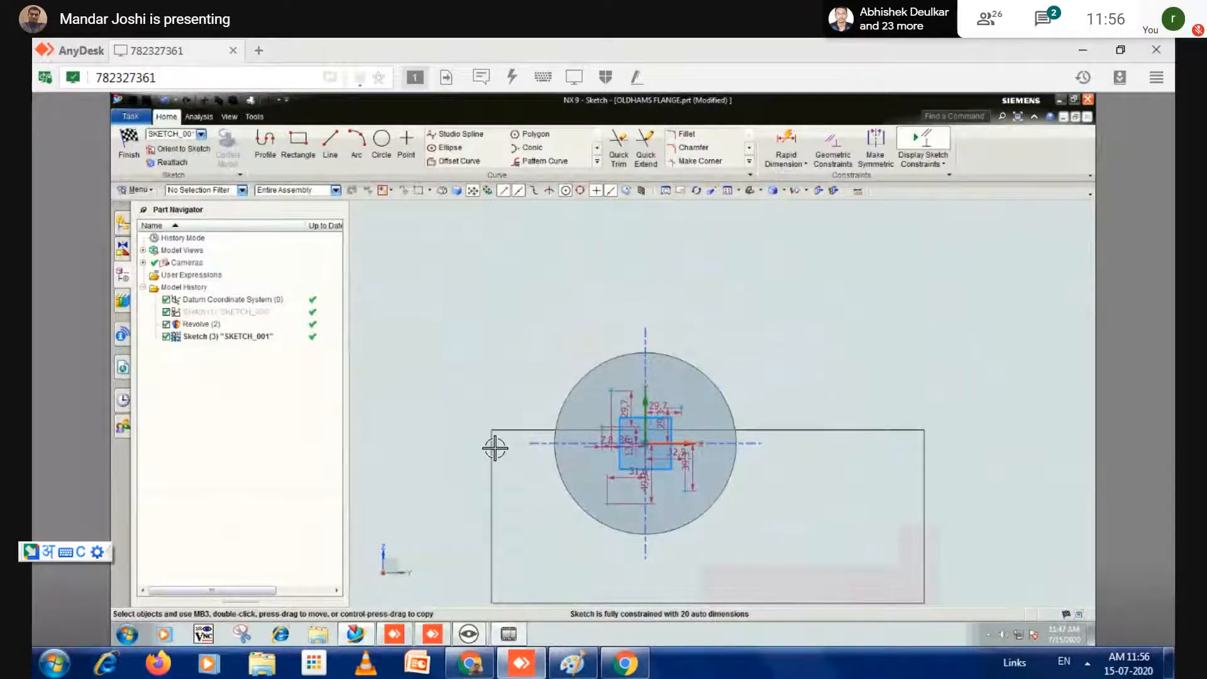
{"action": "left_click_drag", "start_coordinate": [924, 603], "coordinate": [496, 471]}
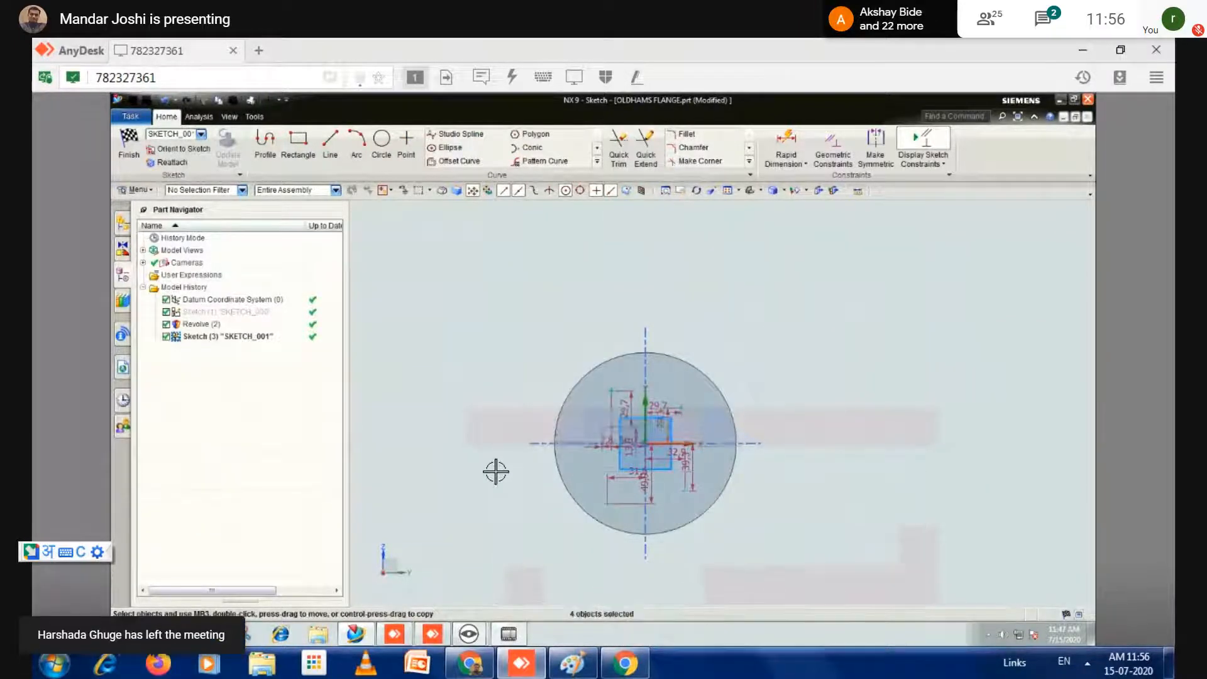
{"action": "key", "text": "Delete"}
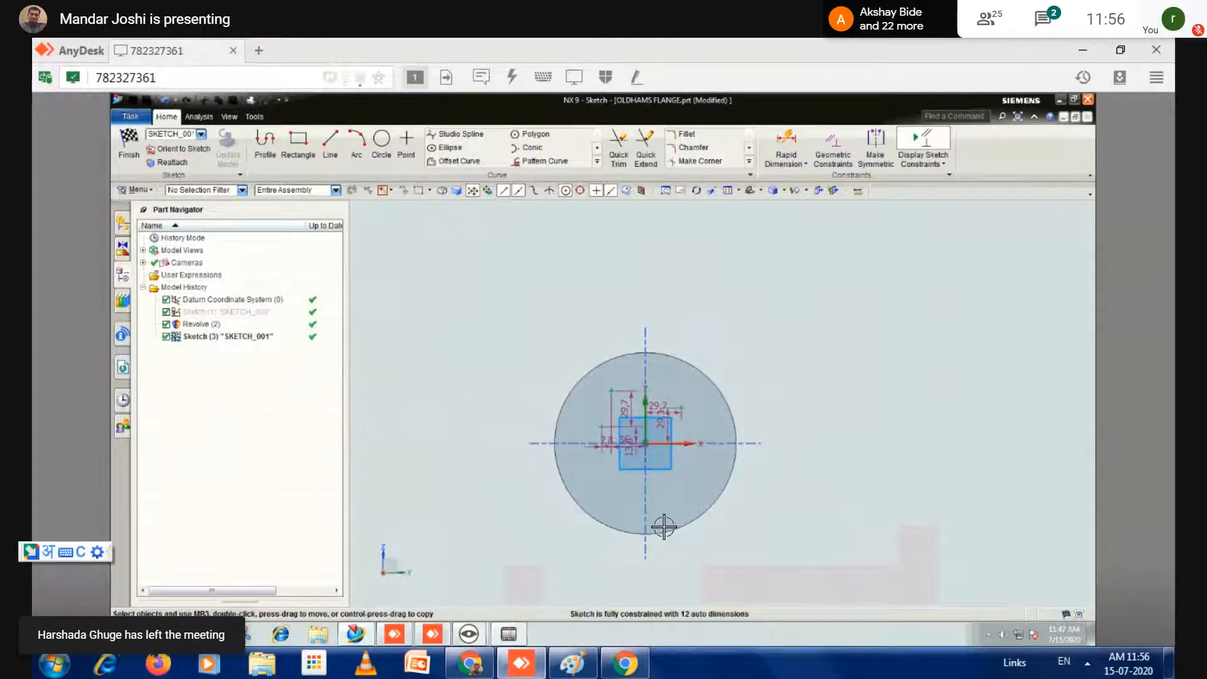
{"action": "scroll", "coordinate": [664, 524], "scroll_direction": "up", "scroll_amount": 1}
{"action": "scroll", "coordinate": [664, 525], "scroll_direction": "up", "scroll_amount": 1}
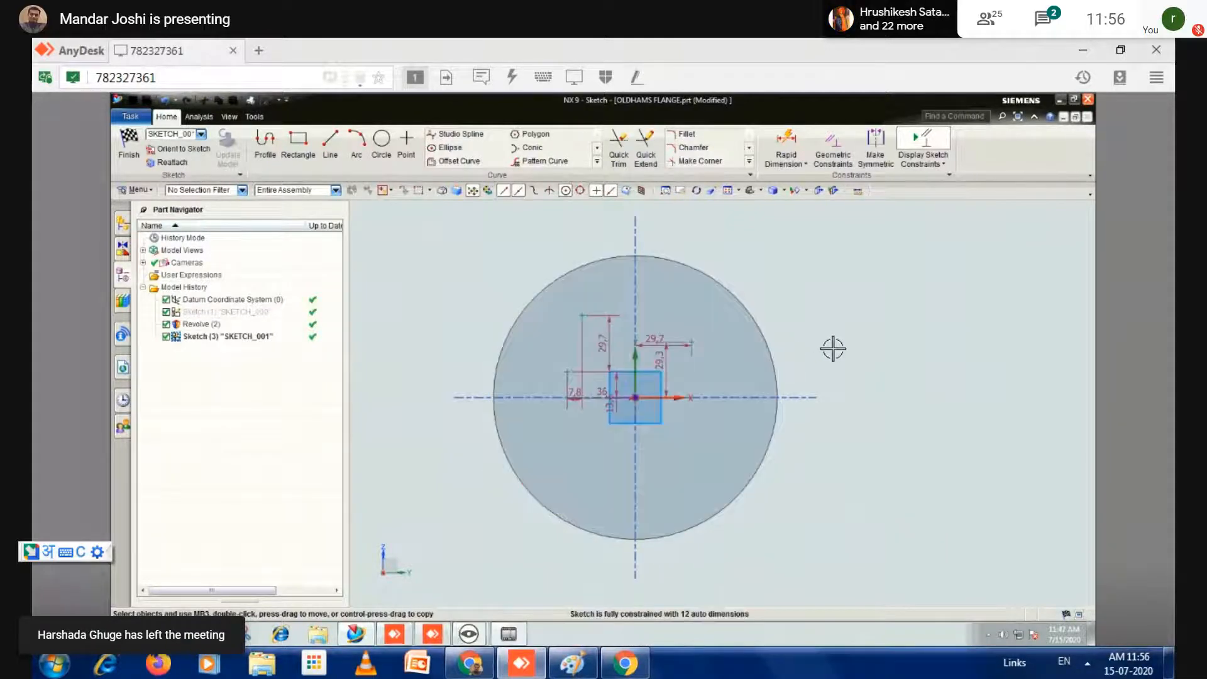
{"action": "left_click_drag", "start_coordinate": [834, 347], "coordinate": [505, 252]}
{"action": "key", "text": "Delete"}
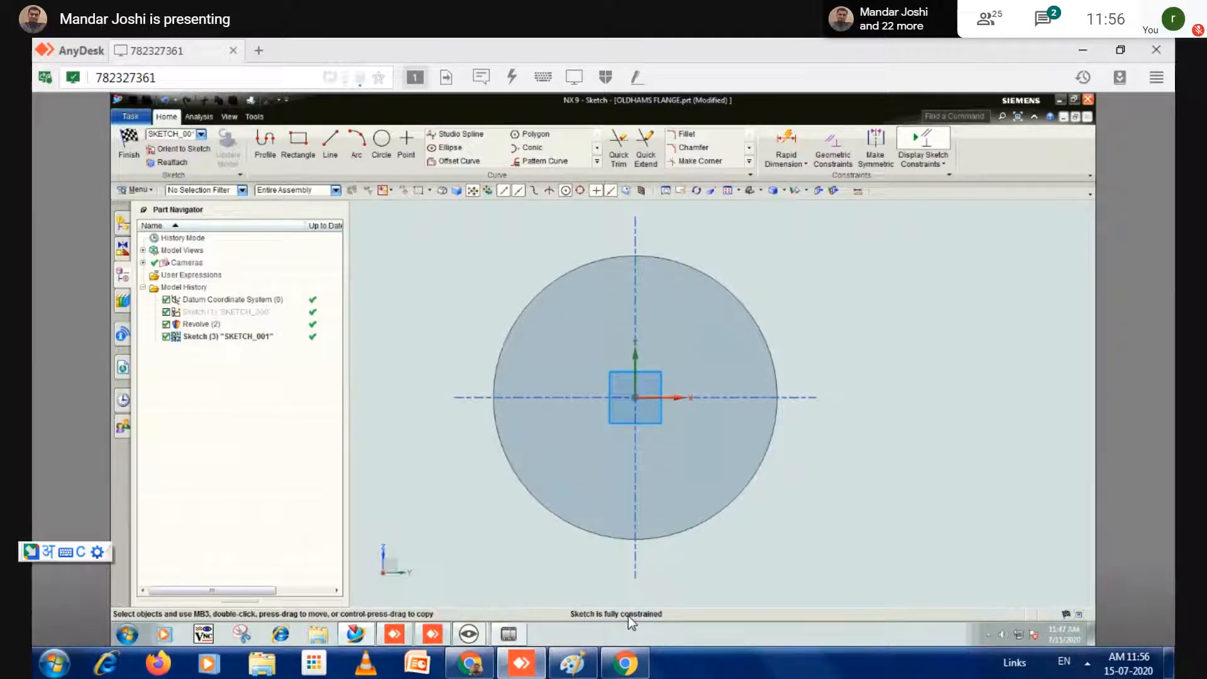
{"action": "left_click", "coordinate": [130, 167]}
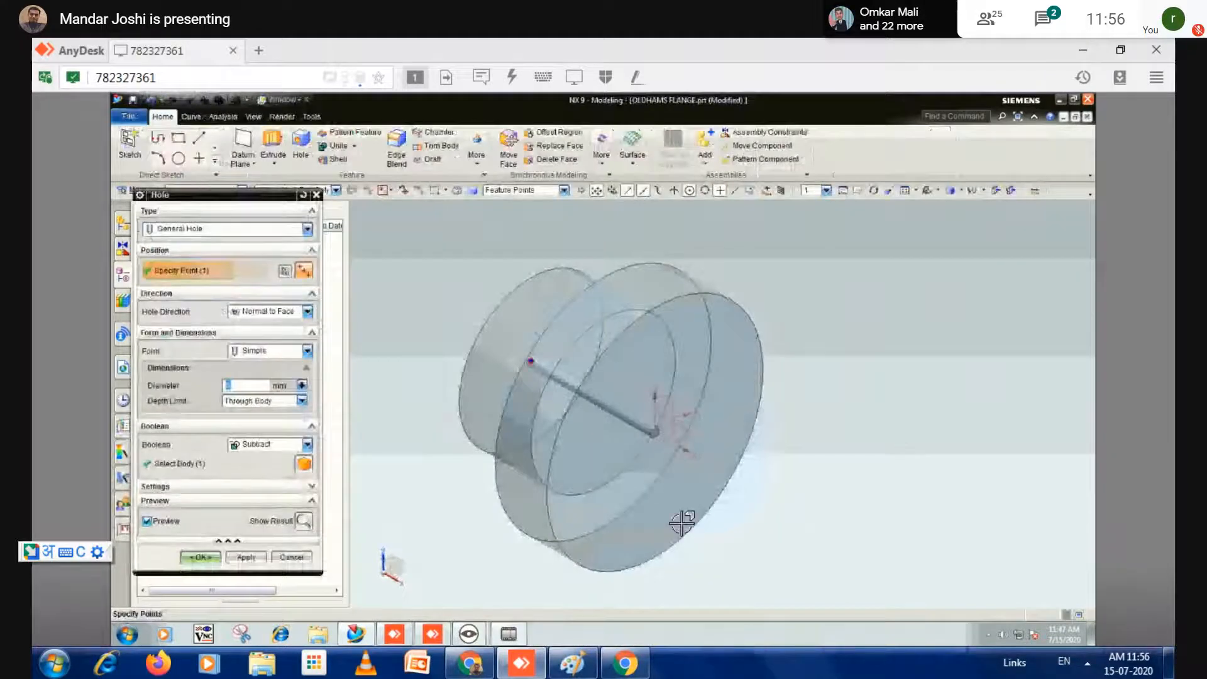
- Collapse the hole's position settings and set the hole direction to Normal to Face
{"action": "left_click", "coordinate": [187, 253]}
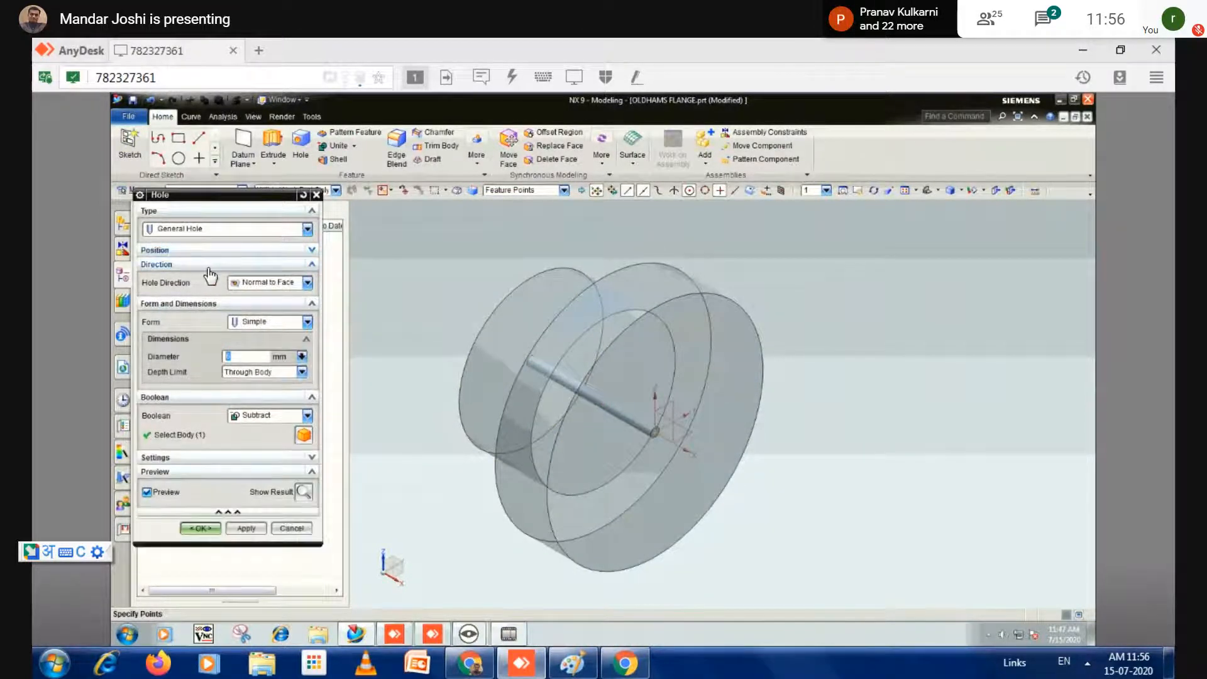
{"action": "left_click", "coordinate": [284, 285]}
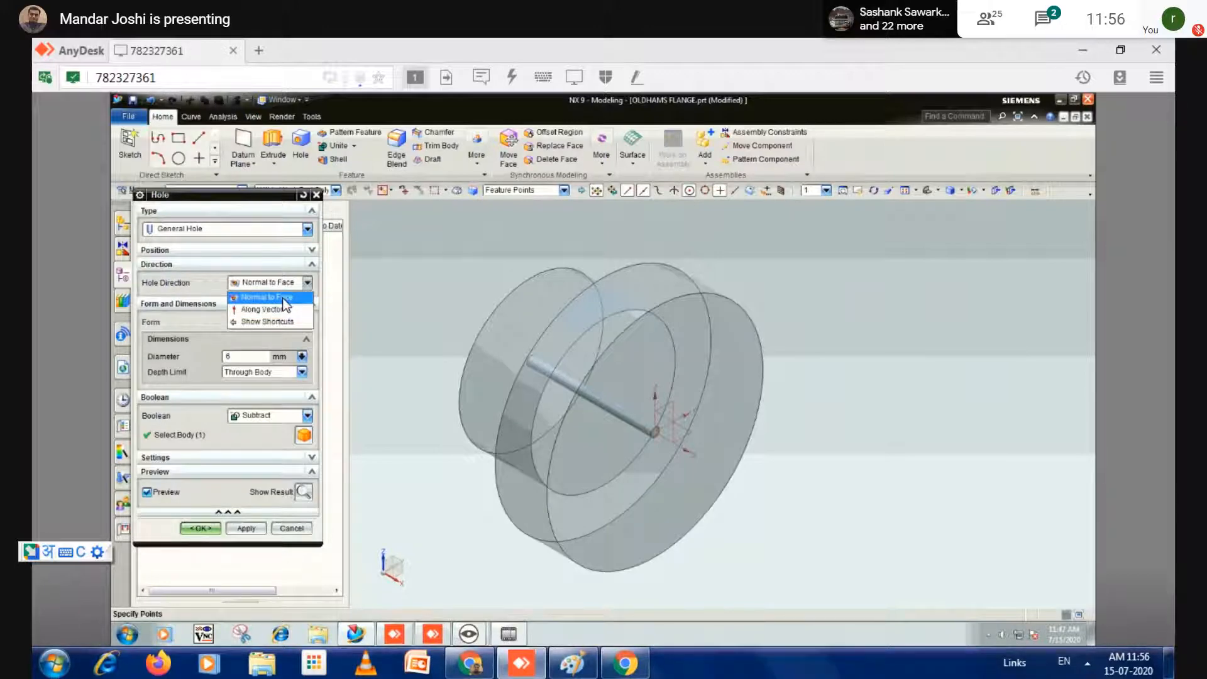
{"action": "left_click", "coordinate": [284, 299]}
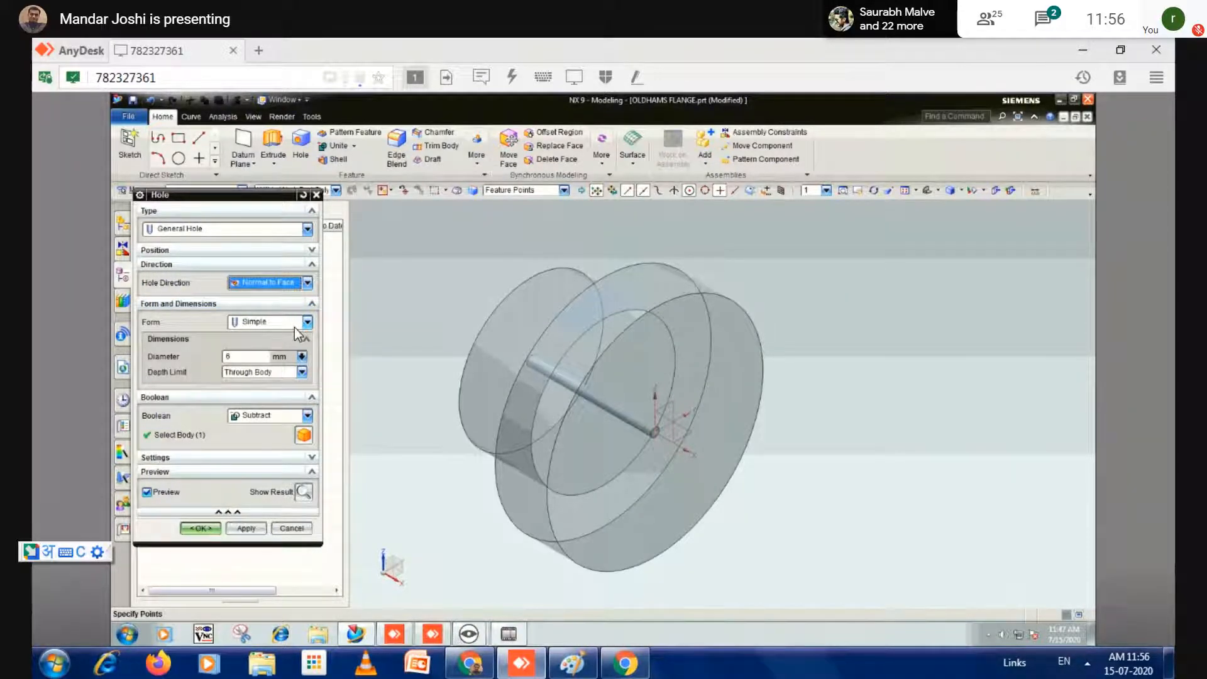
- Try the Along Vector hole direction and switch the direction back to Normal to Face
{"action": "left_click", "coordinate": [707, 283]}
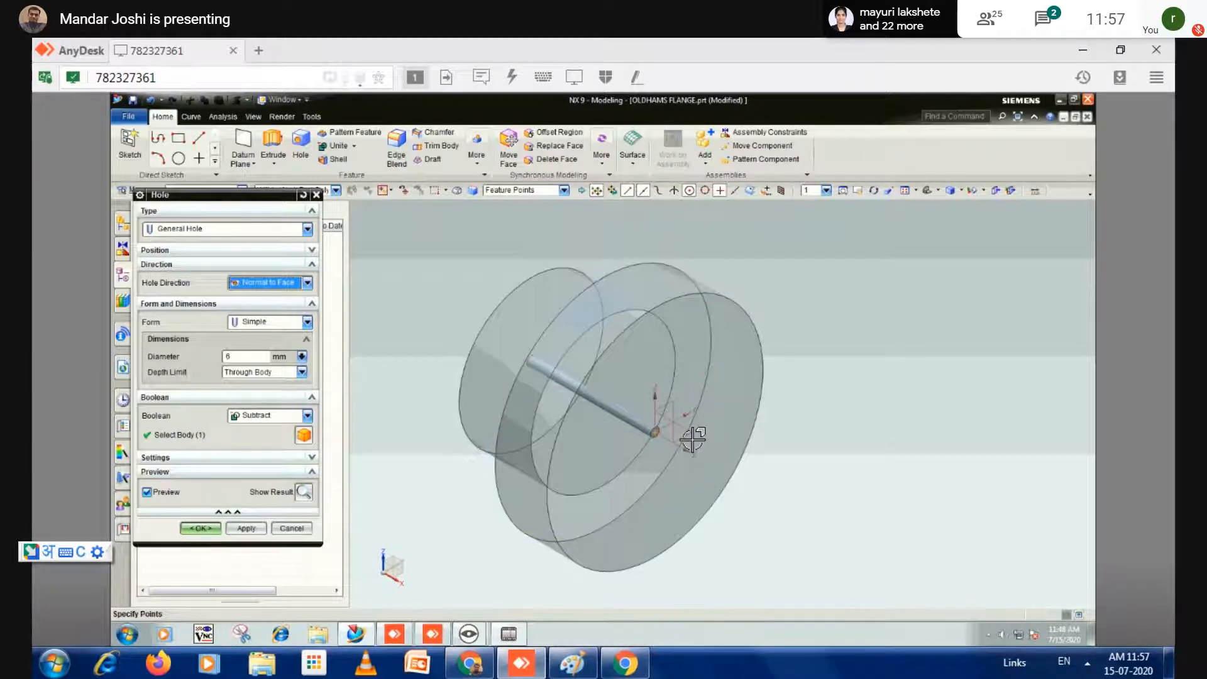
{"action": "left_click", "coordinate": [266, 284]}
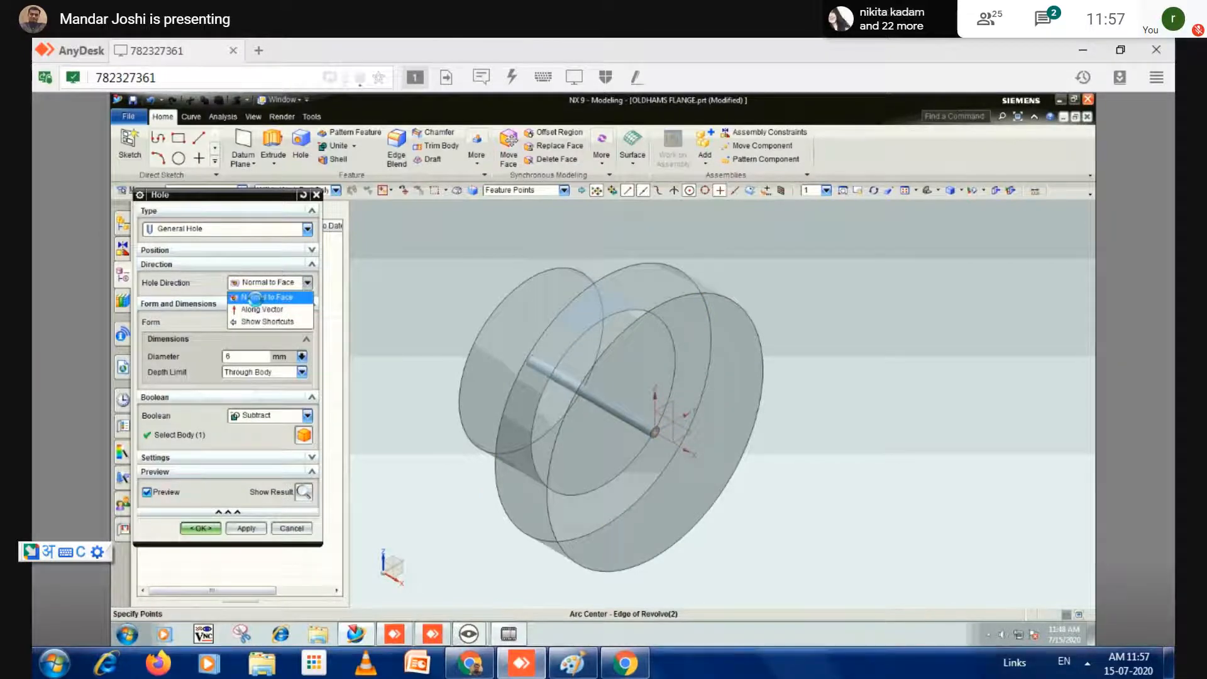
{"action": "left_click", "coordinate": [258, 297]}
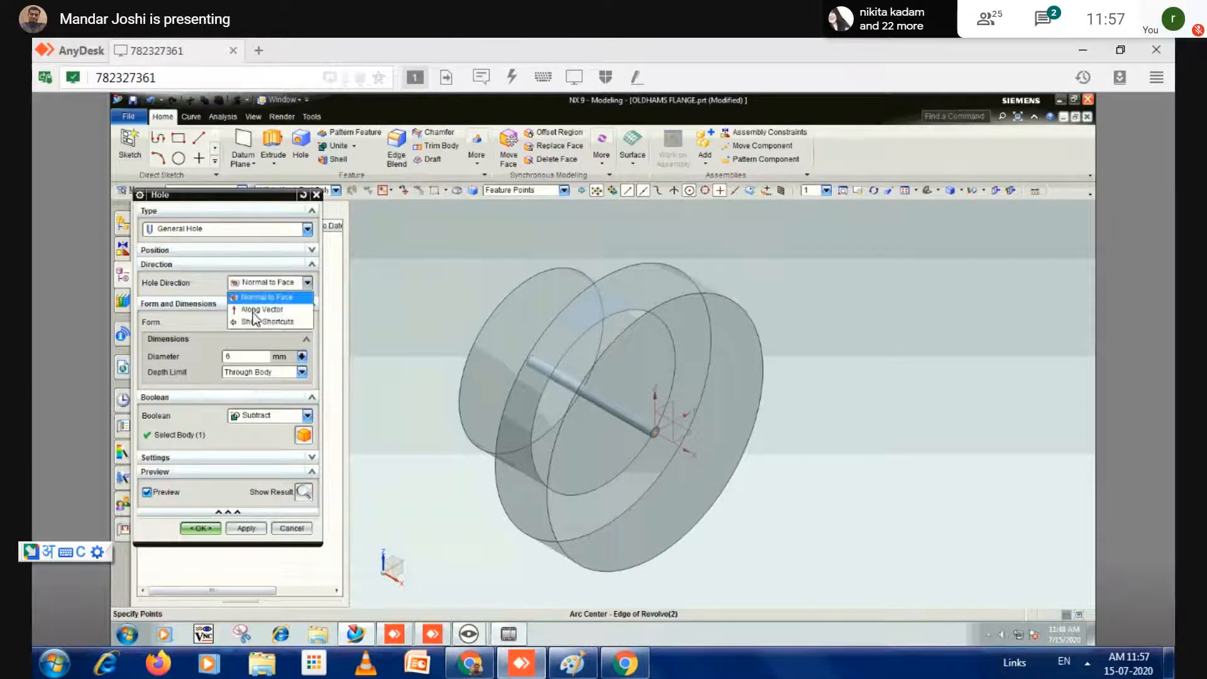
{"action": "left_click", "coordinate": [254, 310]}
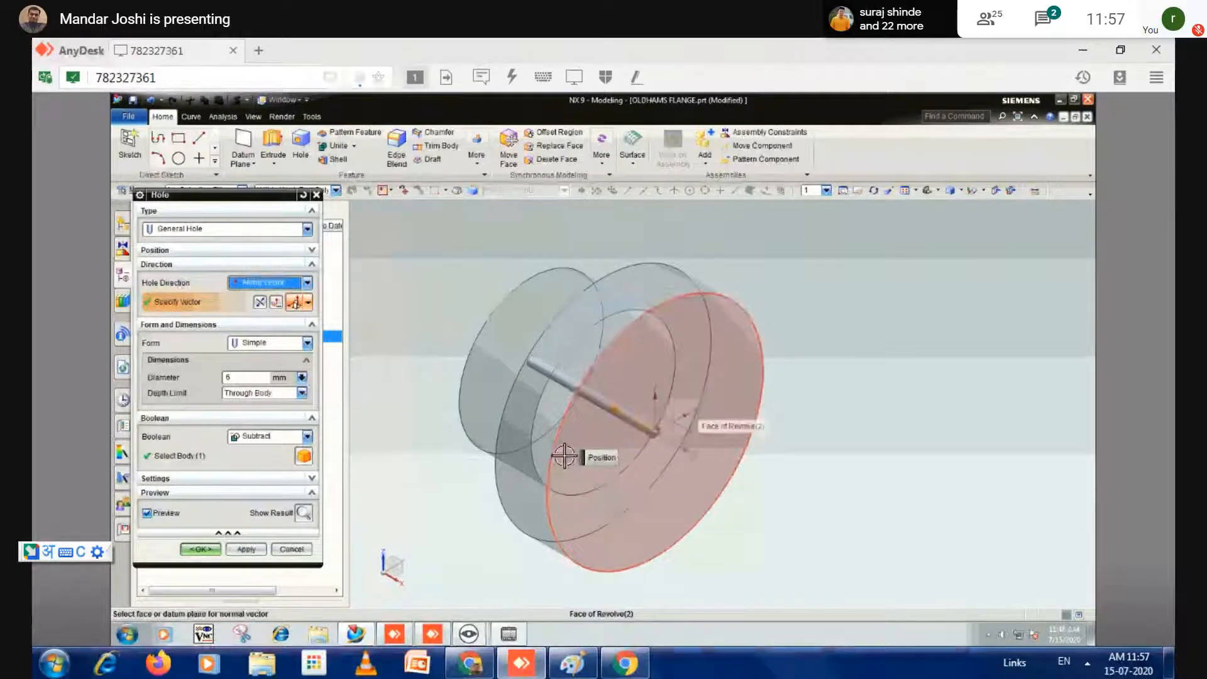
{"action": "left_click", "coordinate": [258, 285]}
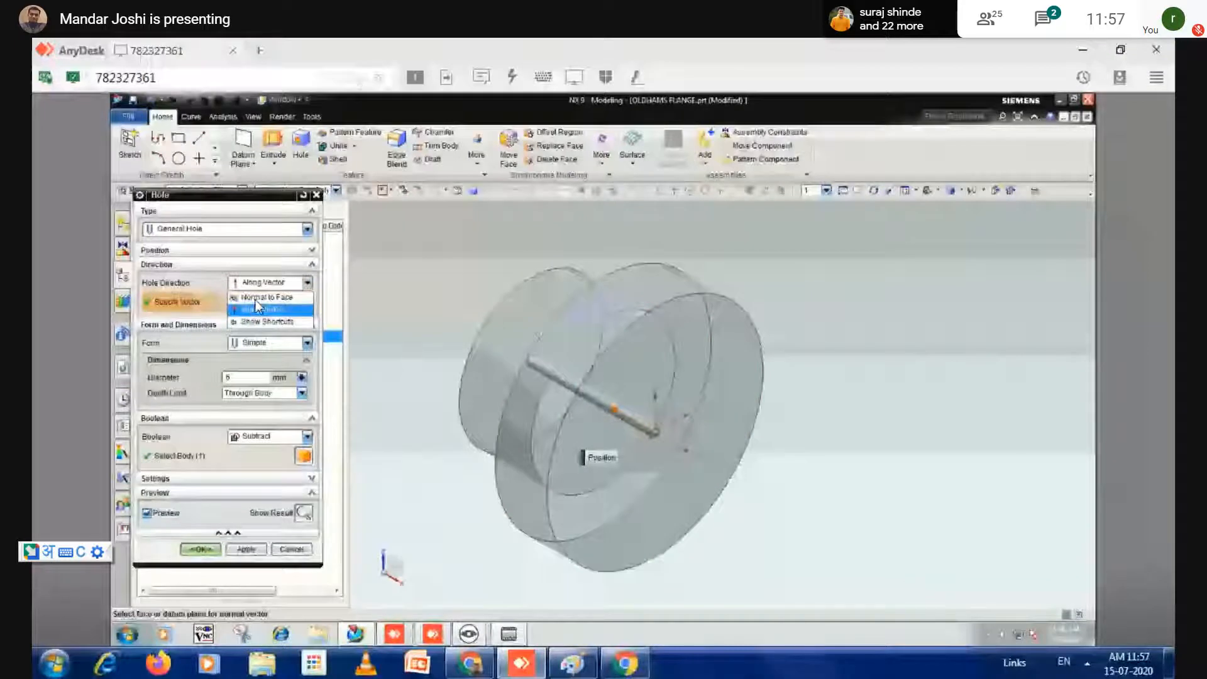
{"action": "left_click", "coordinate": [259, 298]}
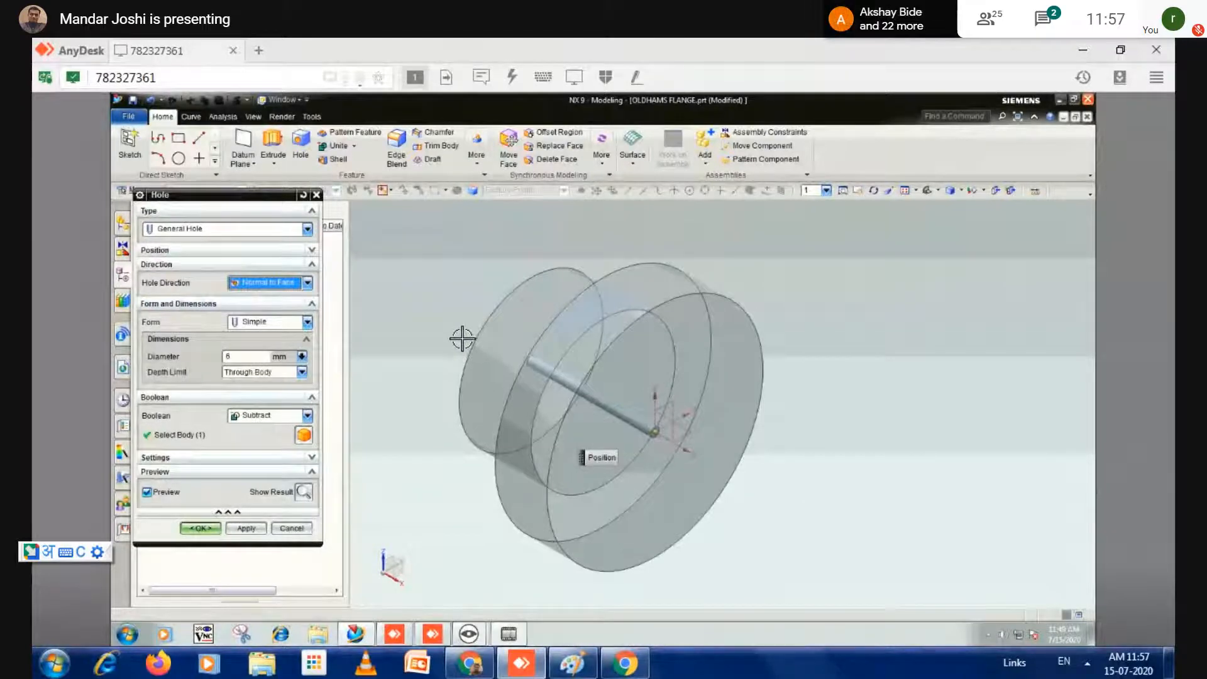
- Set the form of the general hole to Counterbored
{"action": "left_click", "coordinate": [267, 323]}
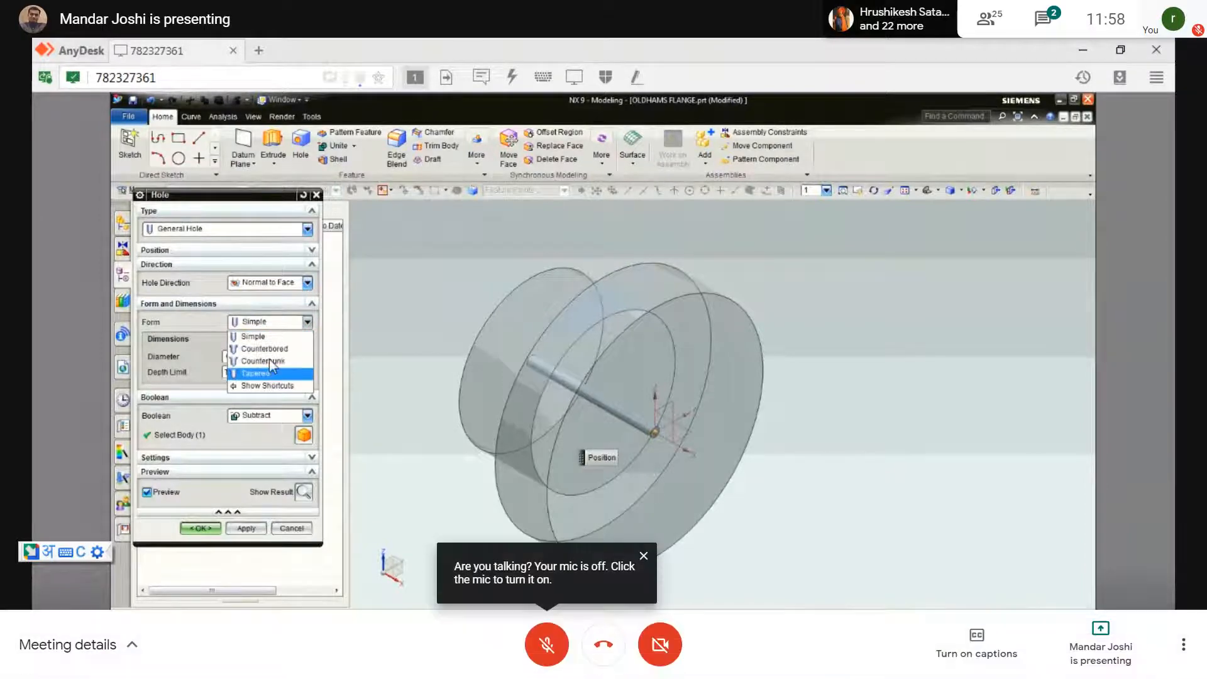
{"action": "left_click", "coordinate": [274, 350]}
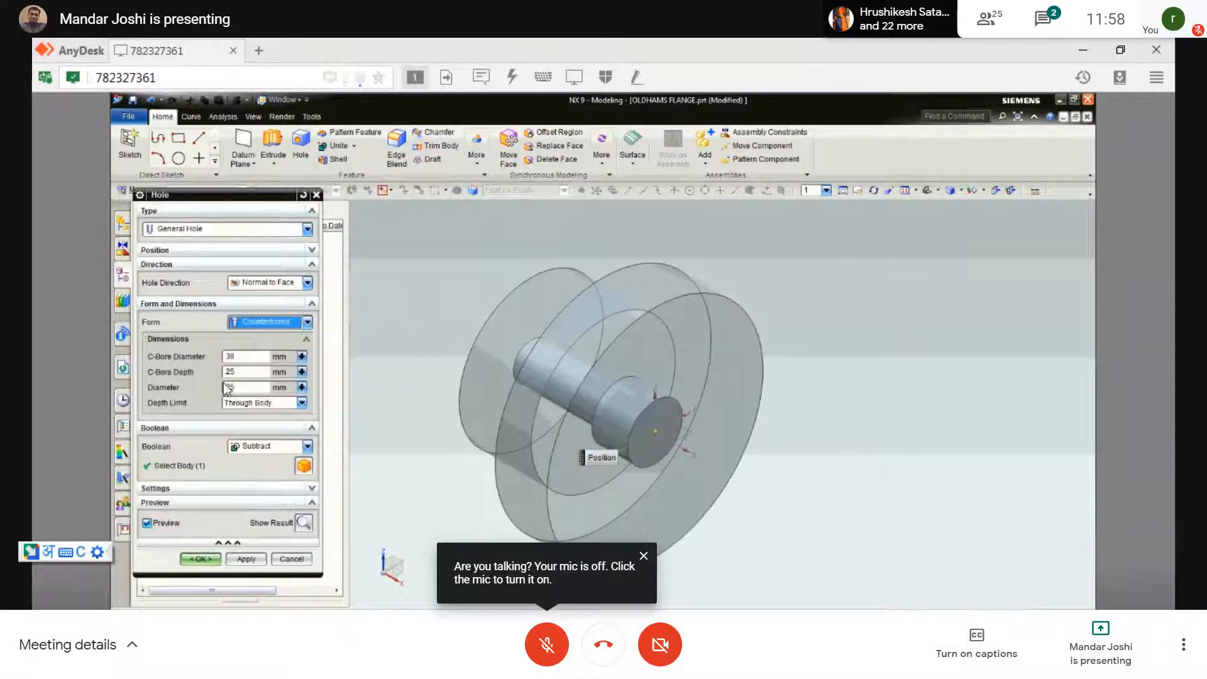
- Define the hole as Simple with a 50 mm diameter and Until Next depth limit, and check the bore in the Flange.pdf drawing
{"action": "left_click", "coordinate": [282, 322]}
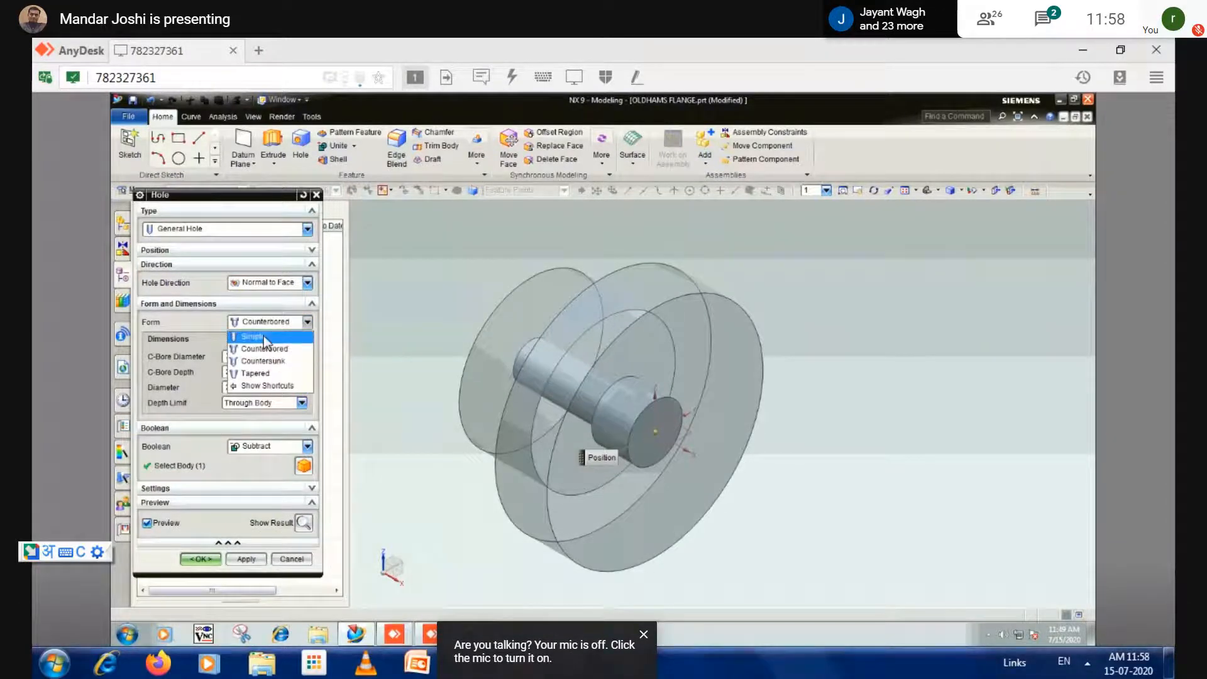
{"action": "left_click", "coordinate": [263, 336]}
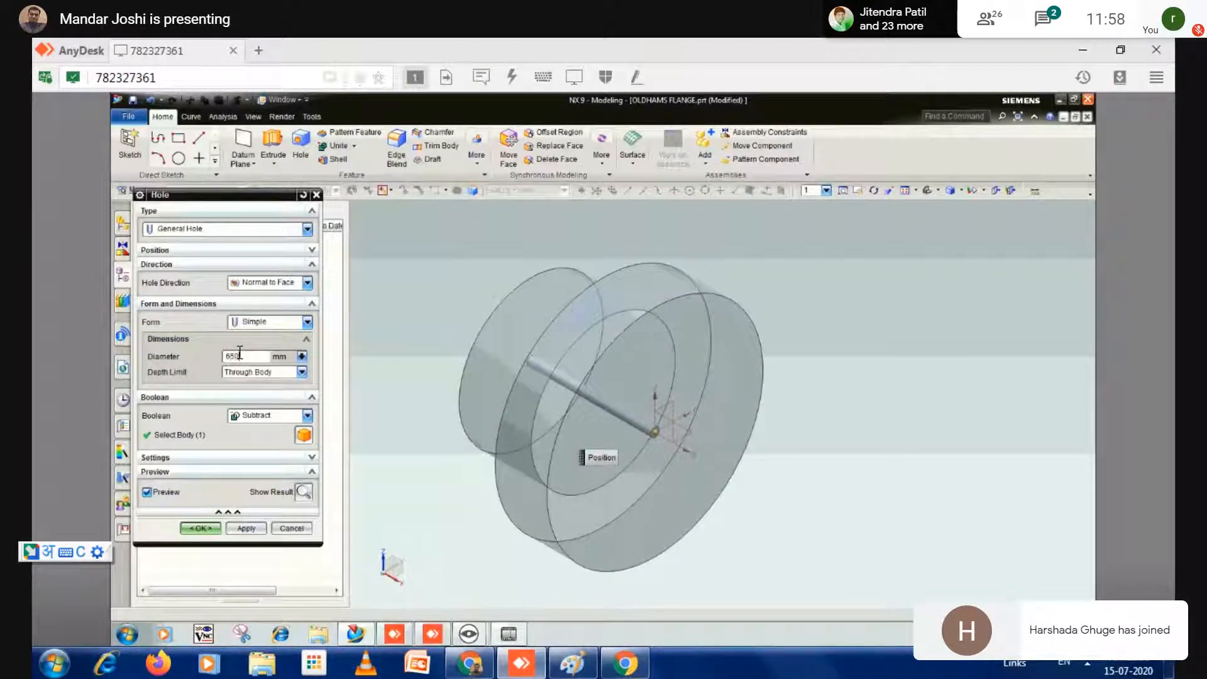
{"action": "left_click_drag", "start_coordinate": [245, 354], "coordinate": [218, 356]}
{"action": "type", "text": "50"}
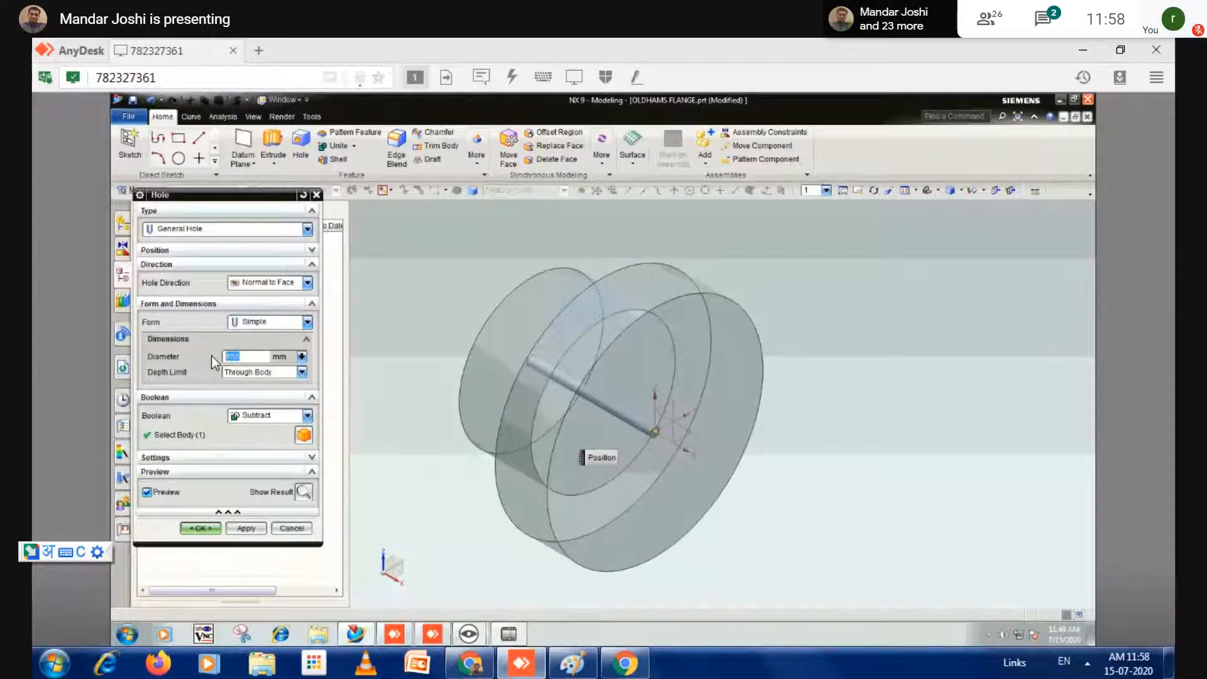
{"action": "left_click", "coordinate": [238, 374]}
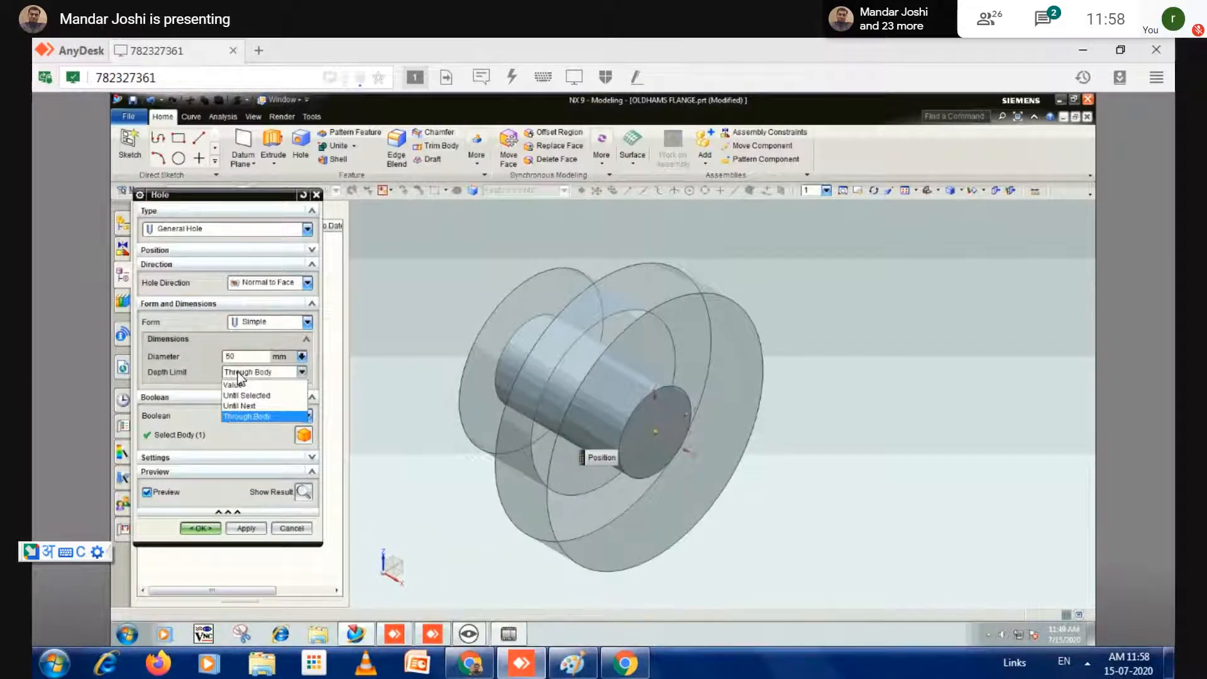
{"action": "left_click", "coordinate": [253, 406]}
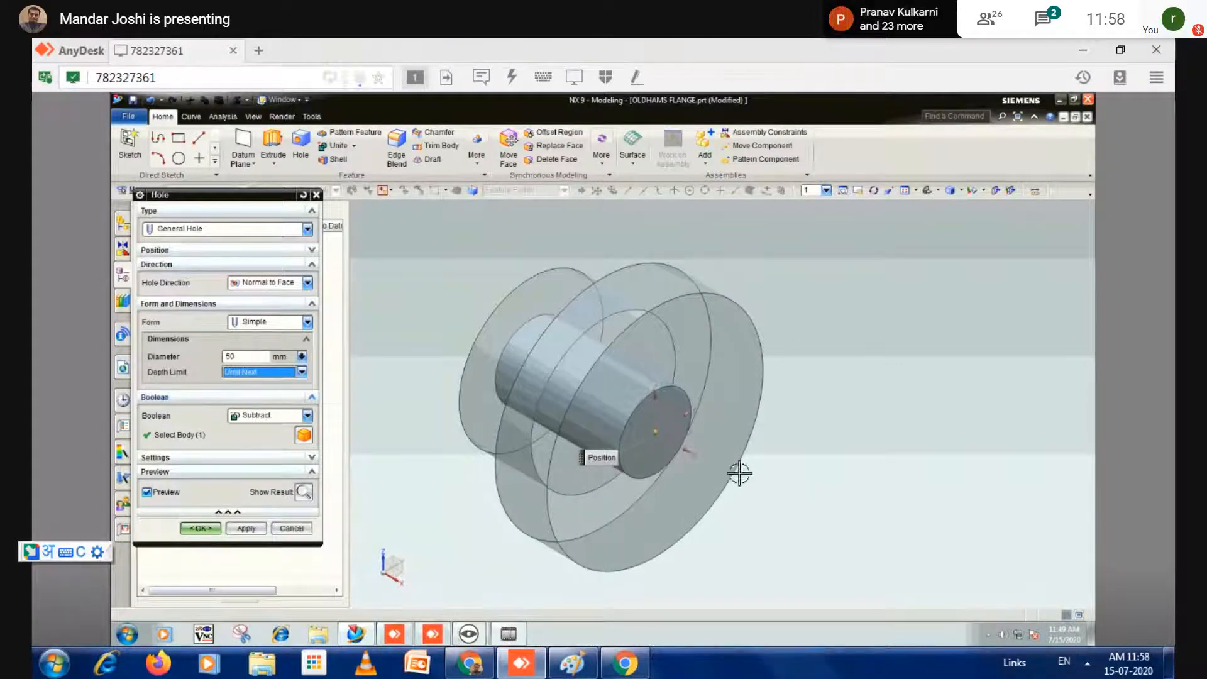
{"action": "left_click", "coordinate": [467, 669]}
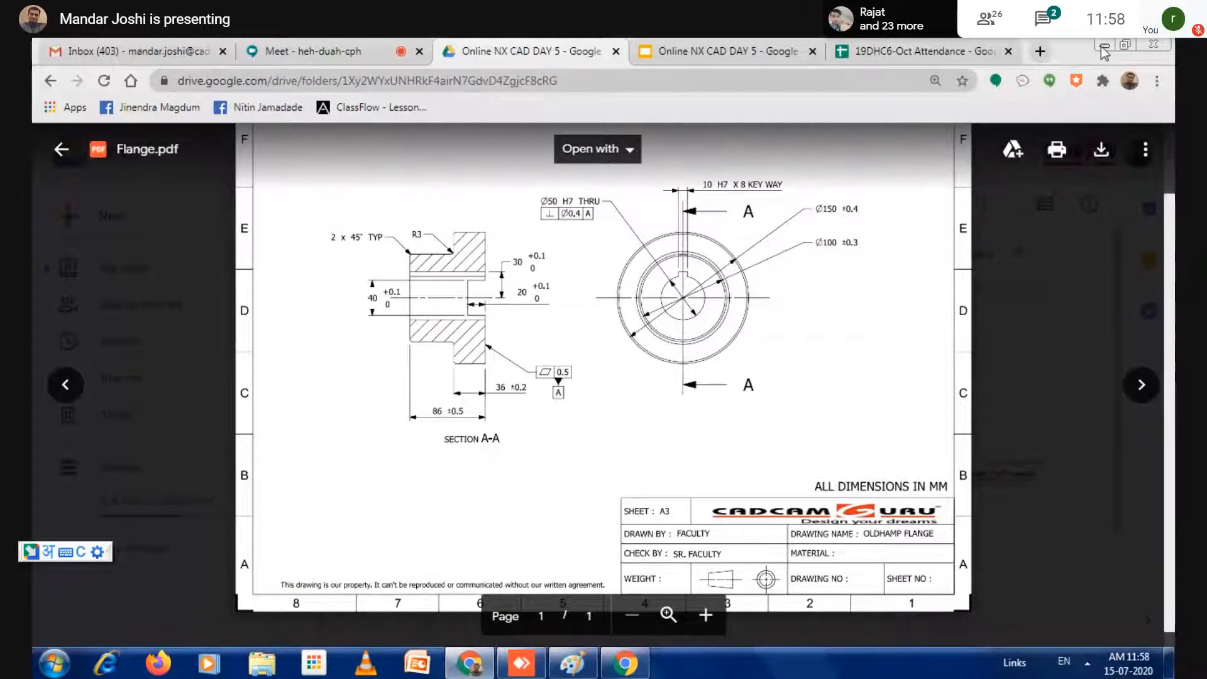
{"action": "left_click", "coordinate": [1104, 48]}
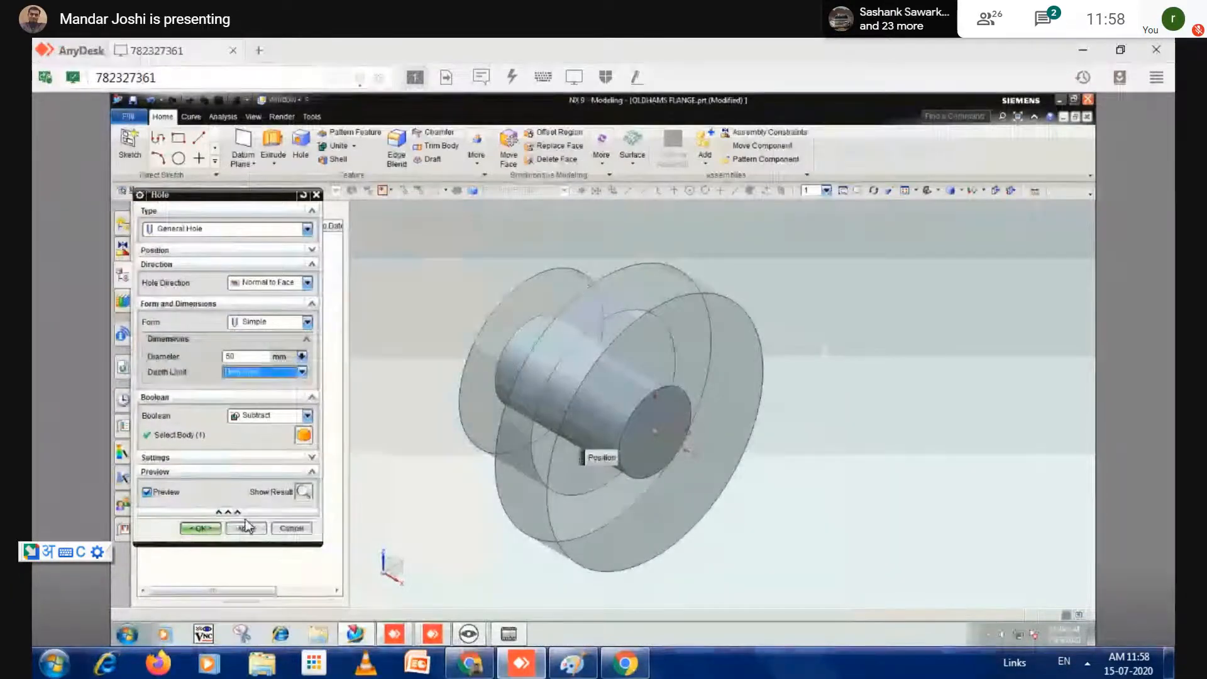
- Preview the hole's result with the Boolean set to None, undo the preview and restore the Boolean to Subtract
{"action": "left_click", "coordinate": [266, 417]}
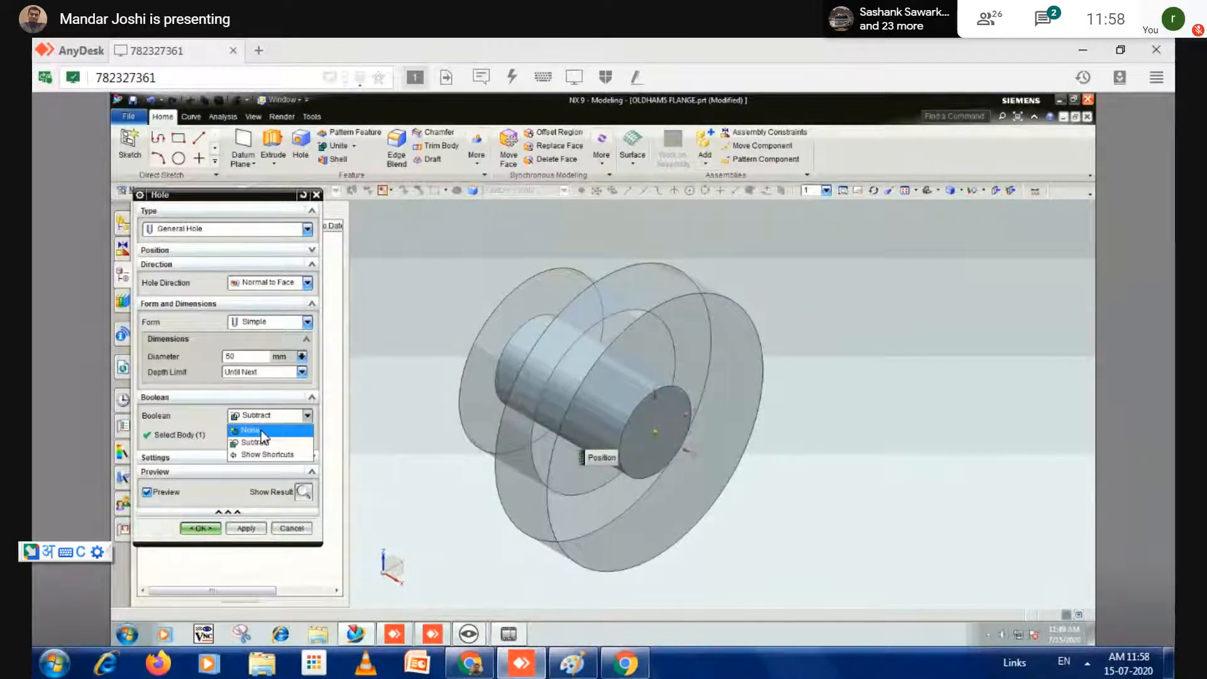
{"action": "left_click", "coordinate": [261, 430]}
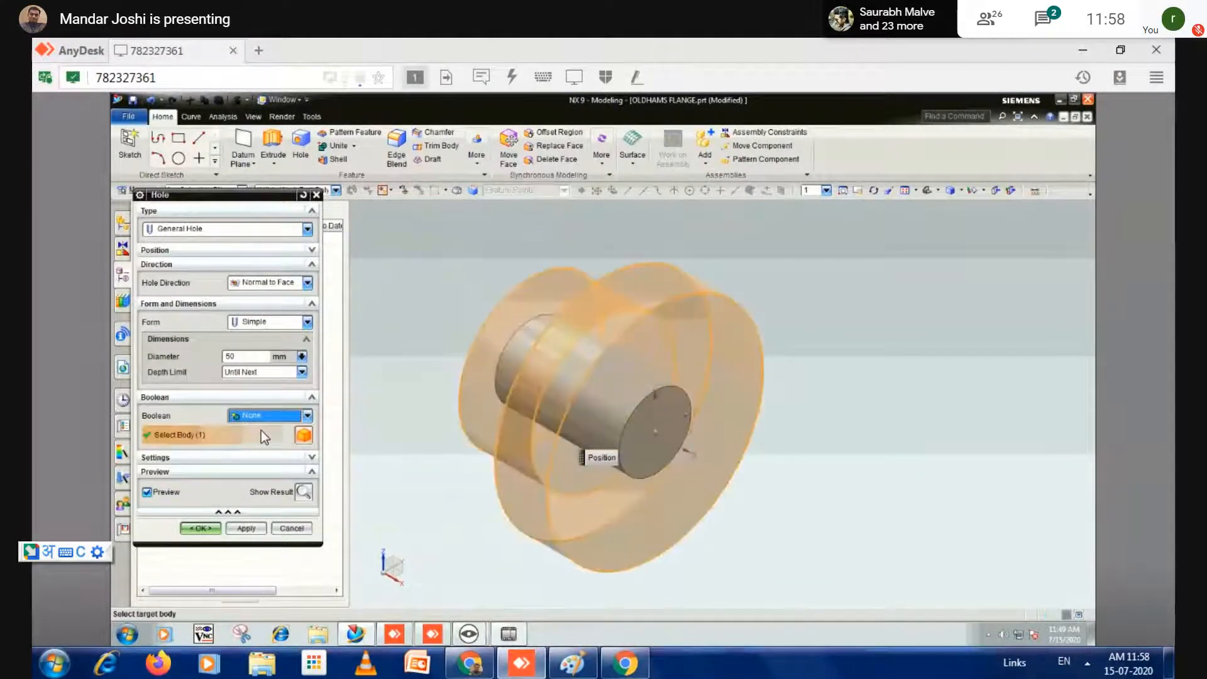
{"action": "left_click", "coordinate": [304, 492]}
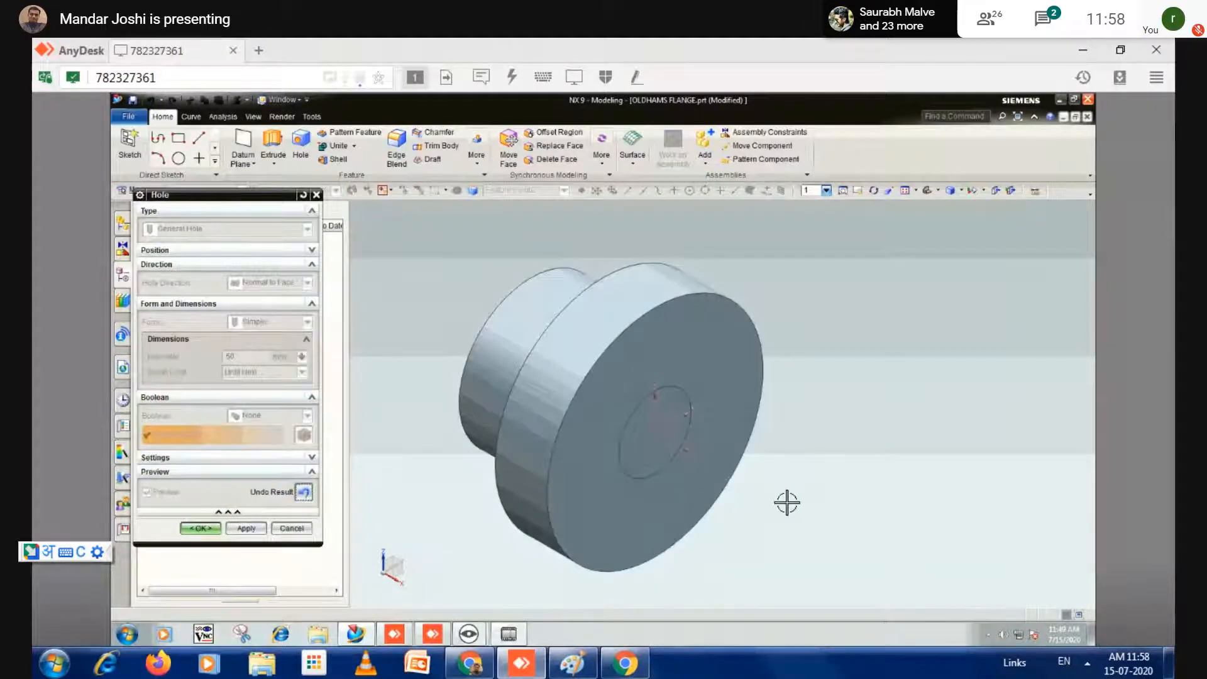
{"action": "middle_click_drag", "start_coordinate": [786, 501], "coordinate": [696, 430]}
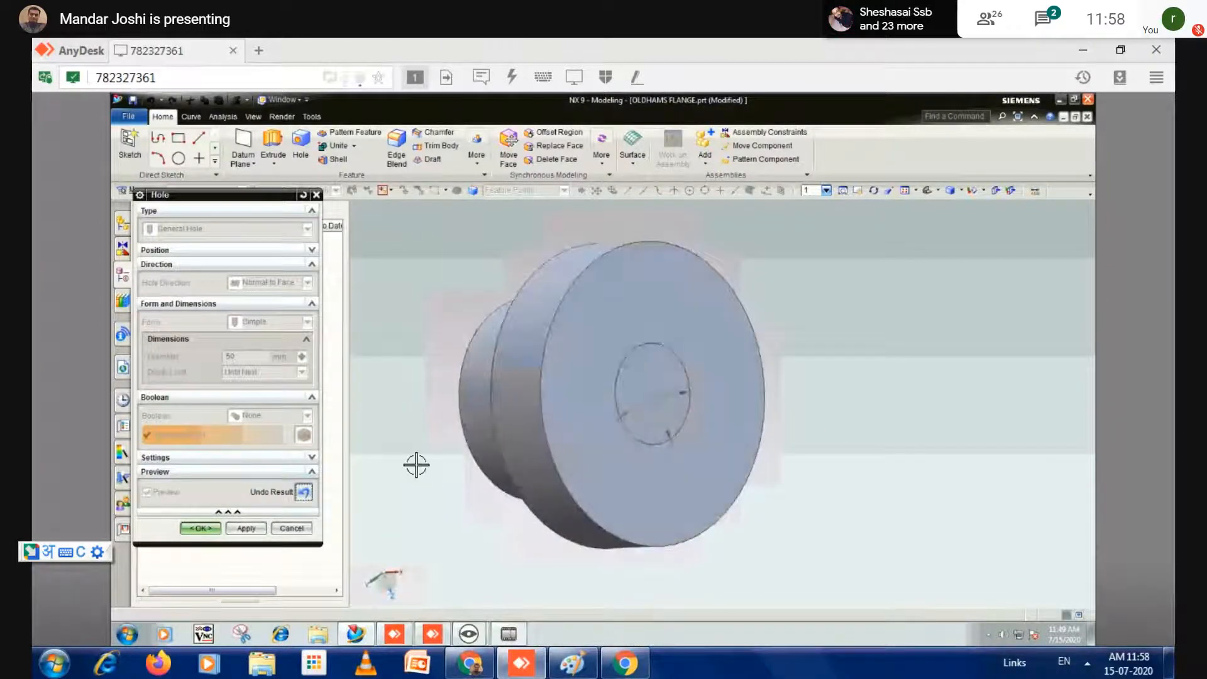
{"action": "left_click", "coordinate": [304, 492]}
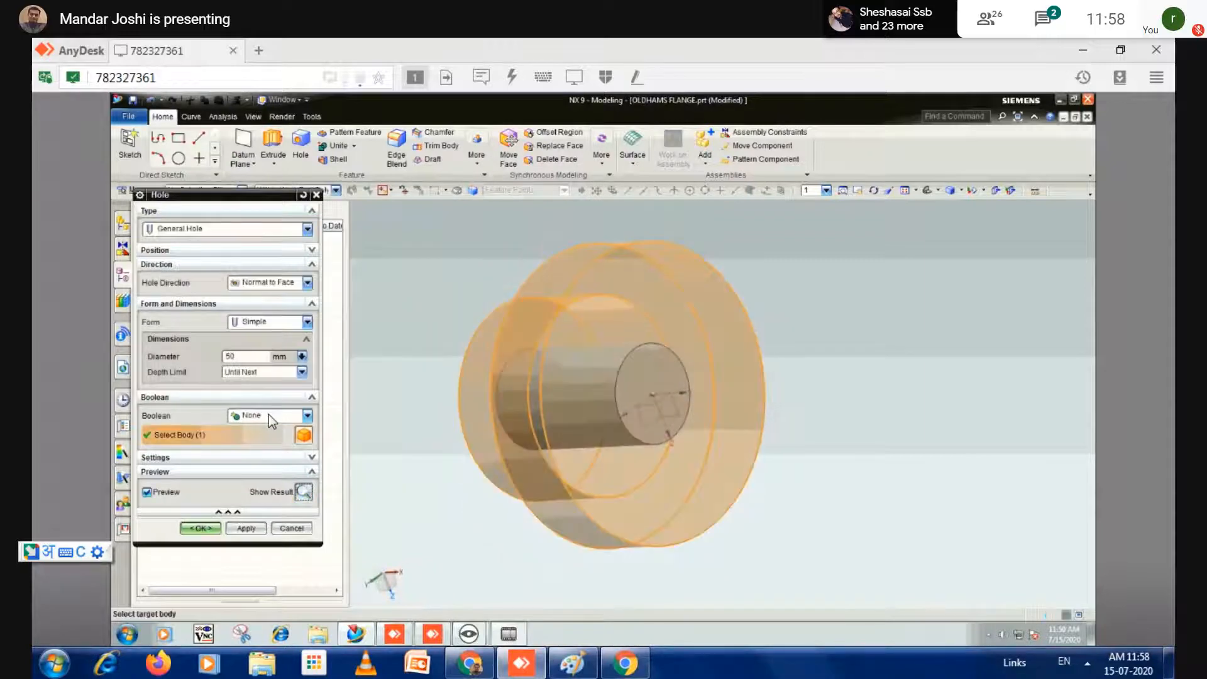
{"action": "left_click", "coordinate": [269, 414]}
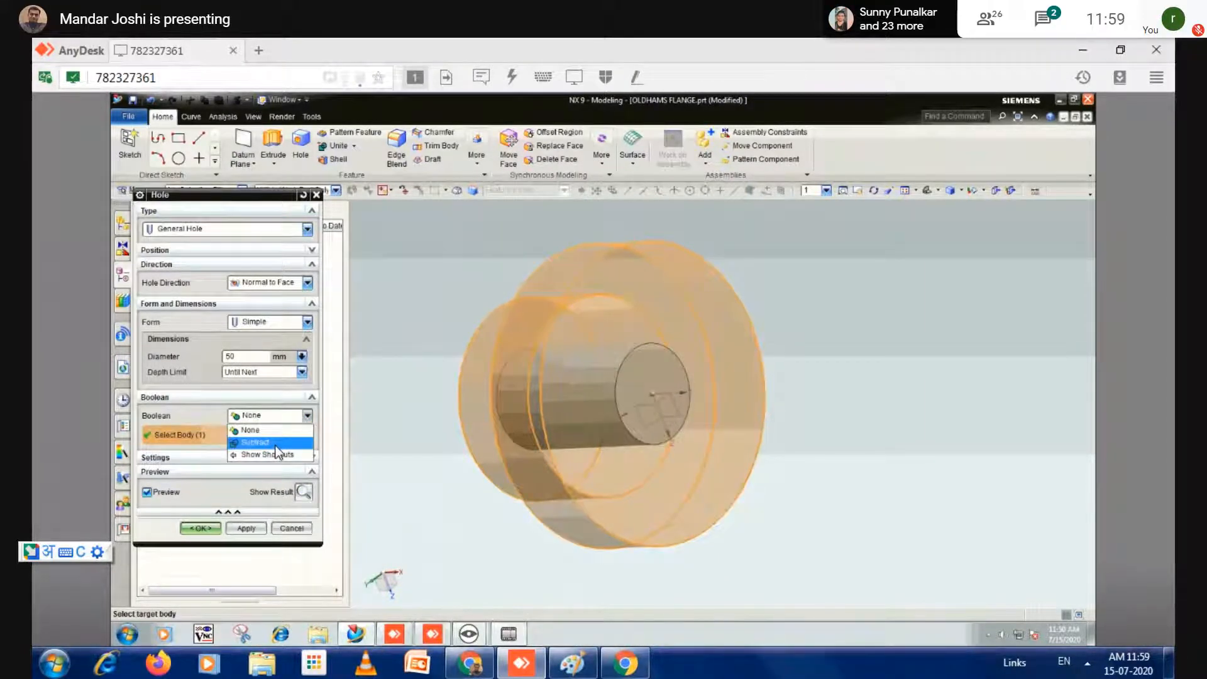
{"action": "left_click", "coordinate": [276, 444]}
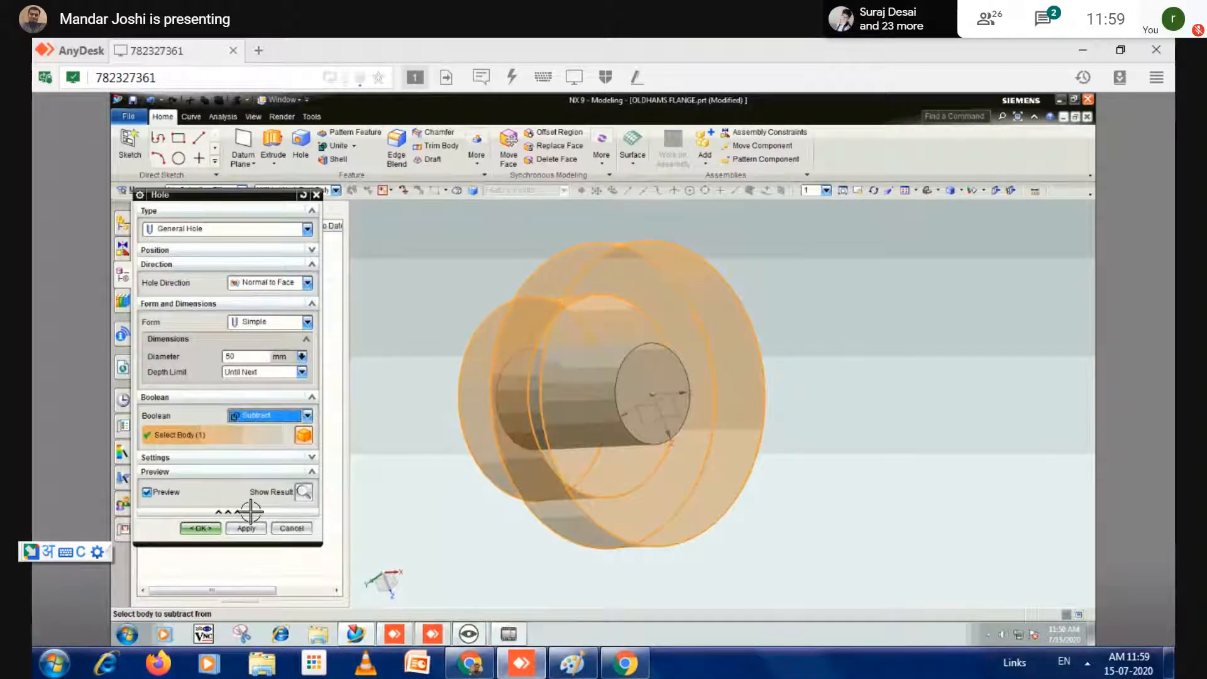
- Create the subtracted hole, inspect the bore from the hub end and restore the trimetric view
{"action": "left_click", "coordinate": [213, 531]}
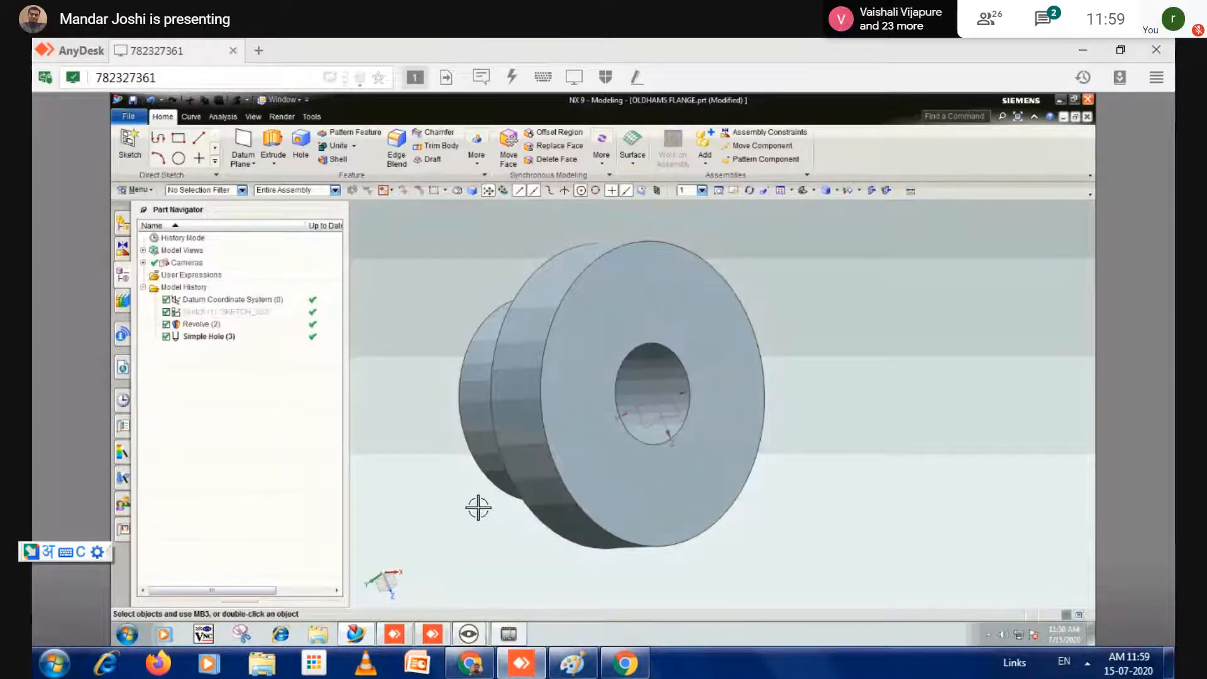
{"action": "middle_click_drag", "start_coordinate": [477, 507], "coordinate": [677, 403]}
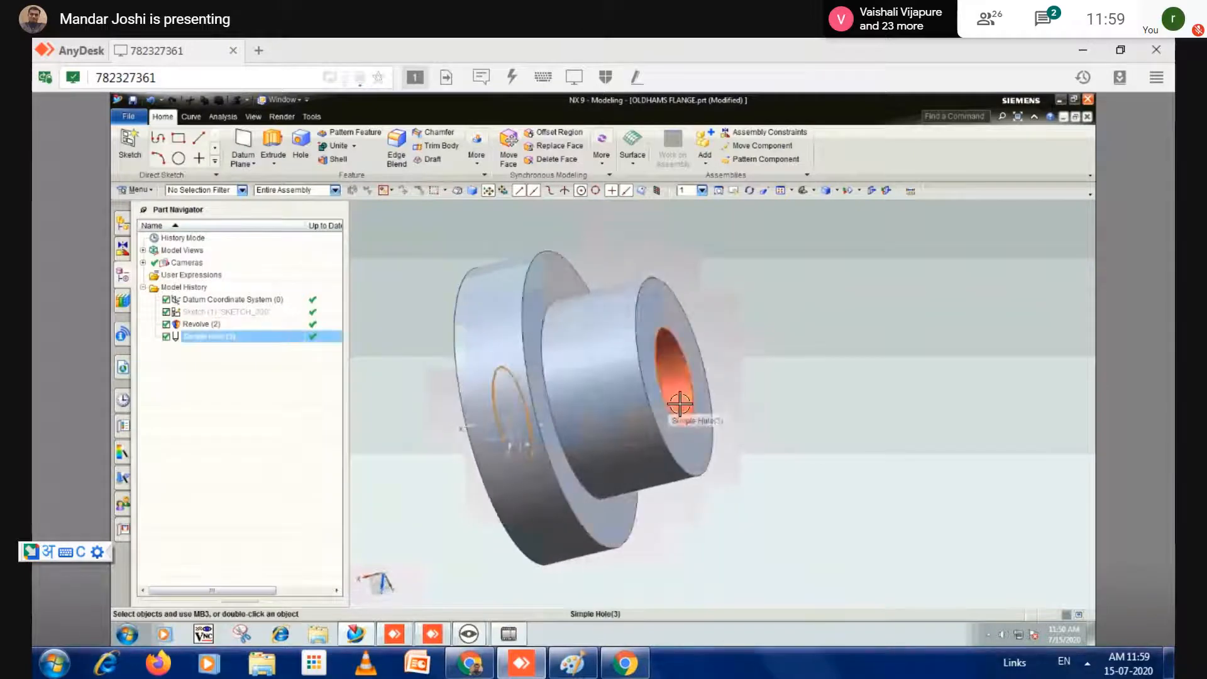
{"action": "key", "text": "Home"}
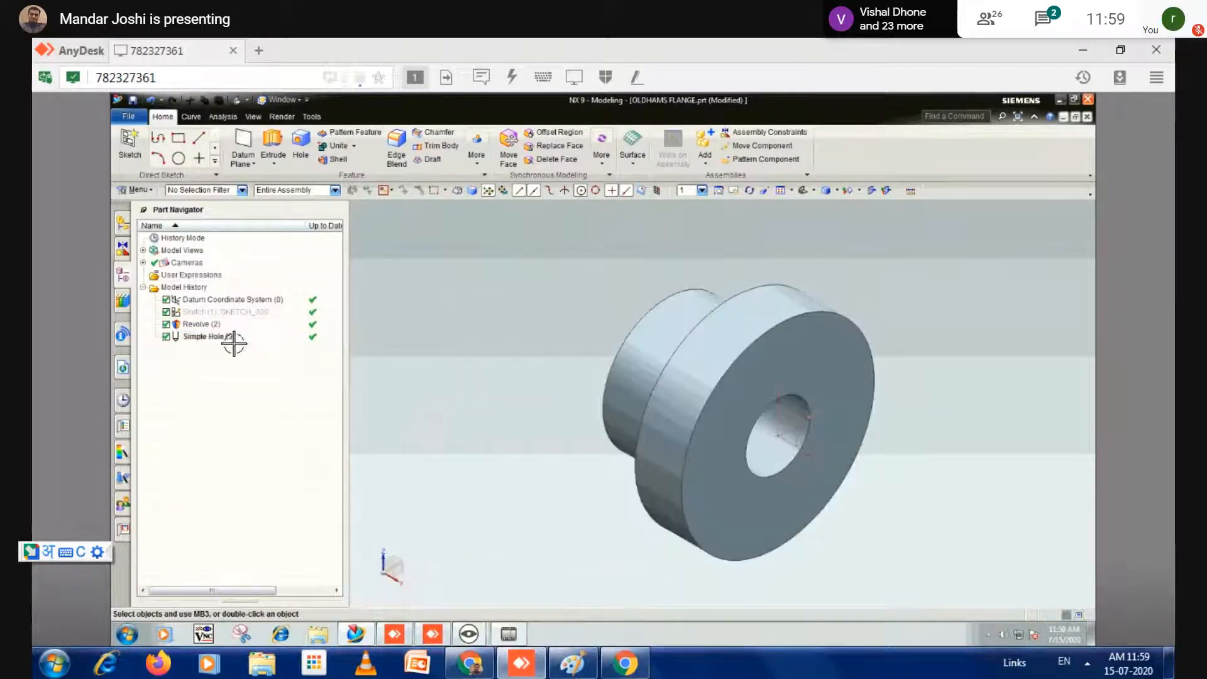
- Delete the simple hole feature from the model history
{"action": "left_click", "coordinate": [220, 338]}
{"action": "right_click", "coordinate": [220, 338]}
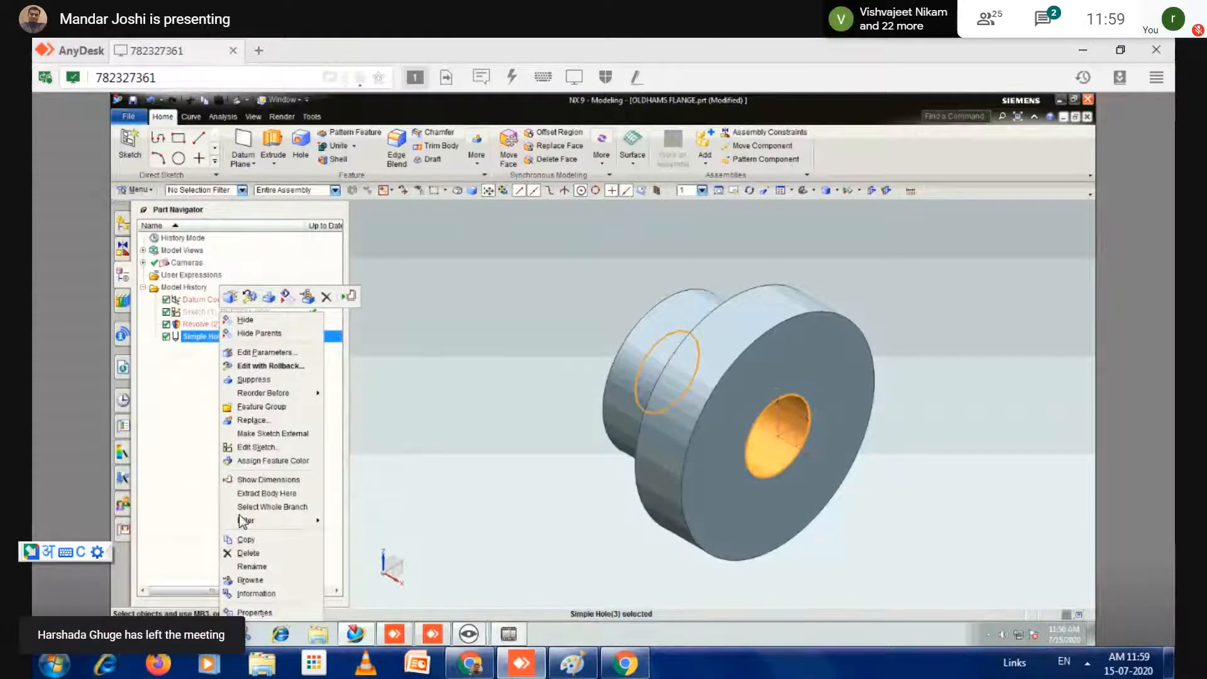
{"action": "left_click", "coordinate": [248, 550]}
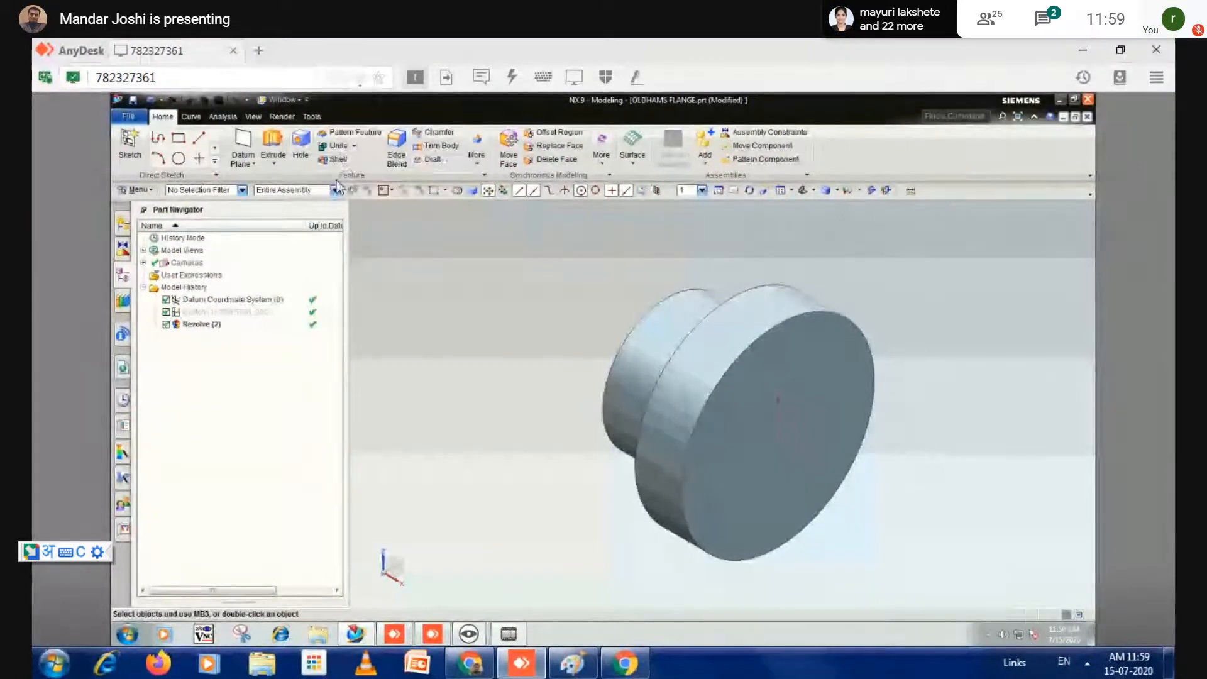
- Find the Hole command among the design features and start a new hole
{"action": "left_click", "coordinate": [128, 191]}
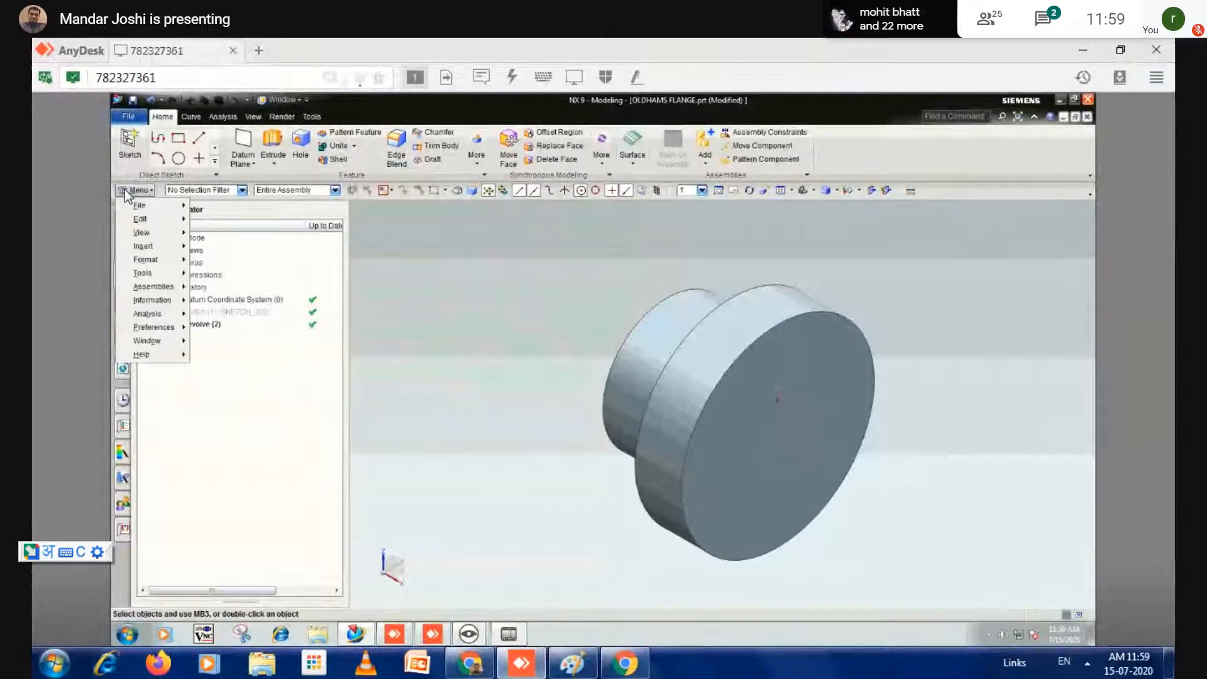
{"action": "mouse_move", "coordinate": [143, 249]}
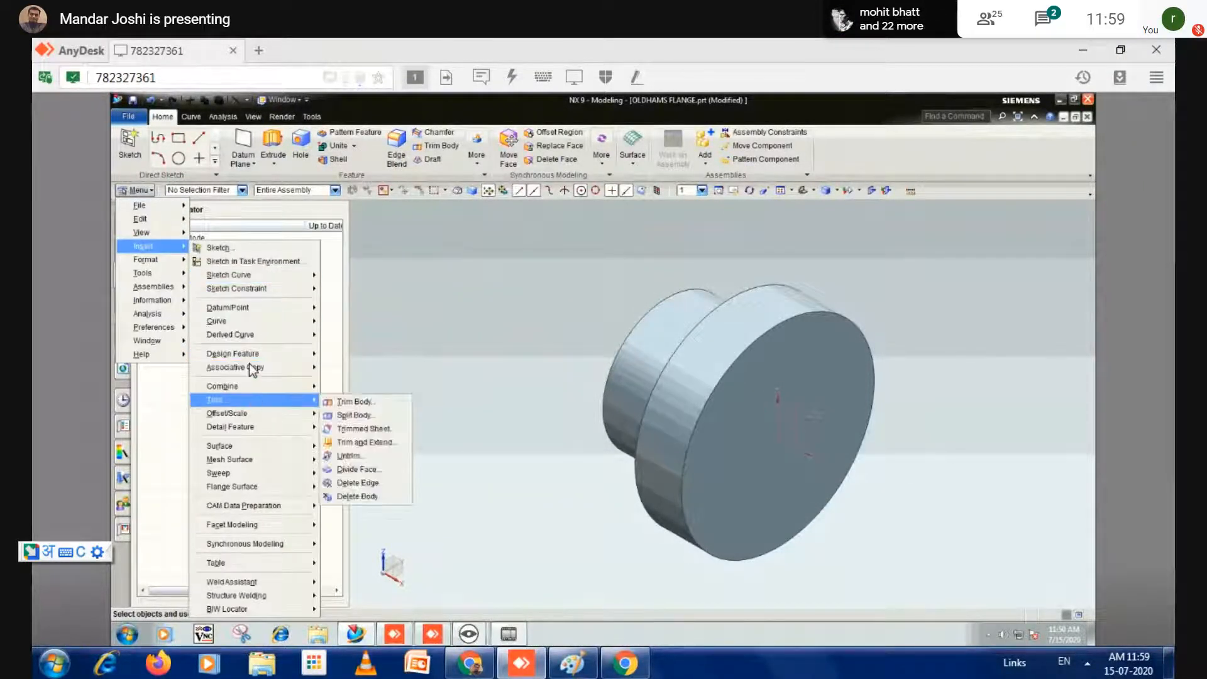
{"action": "mouse_move", "coordinate": [249, 366]}
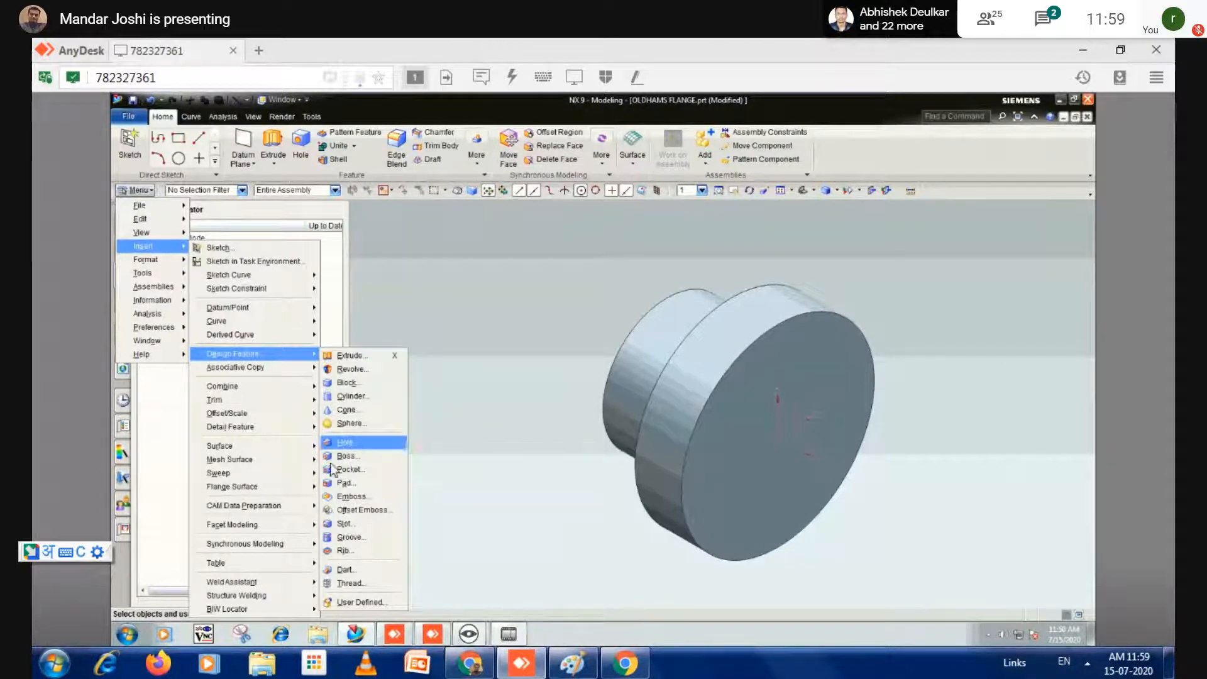
{"action": "left_click", "coordinate": [298, 141]}
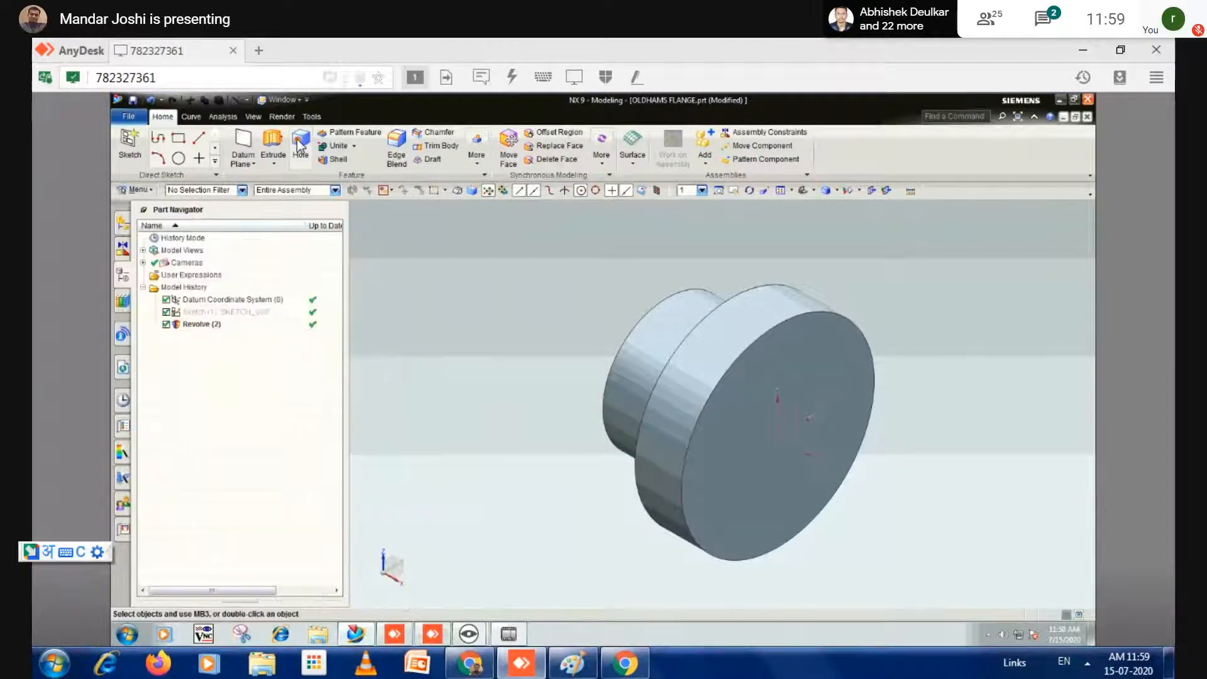
{"action": "left_click", "coordinate": [128, 190]}
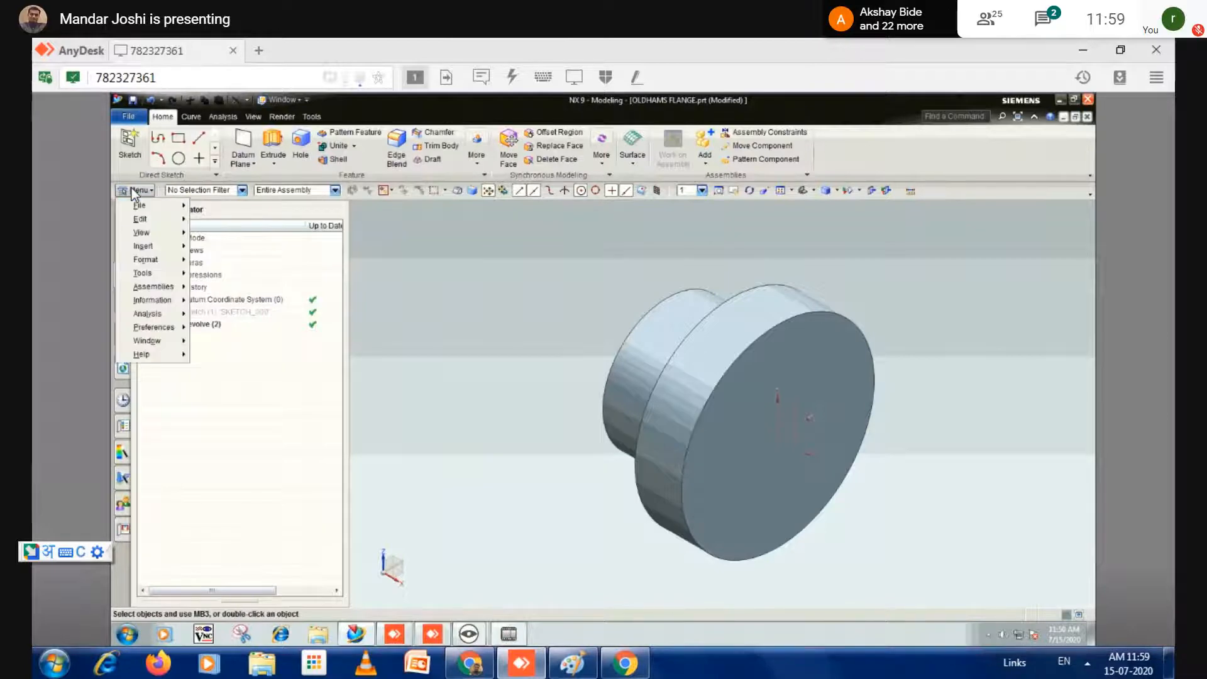
{"action": "left_click", "coordinate": [132, 188]}
{"action": "left_click", "coordinate": [132, 188]}
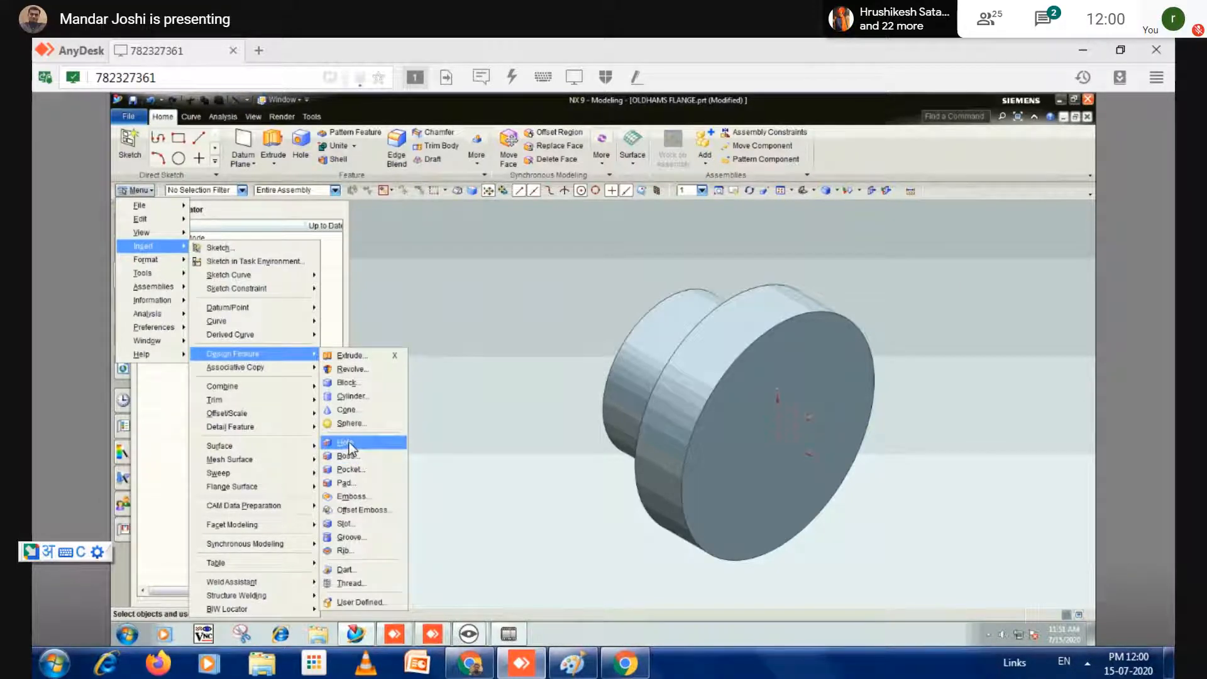
{"action": "left_click", "coordinate": [350, 444]}
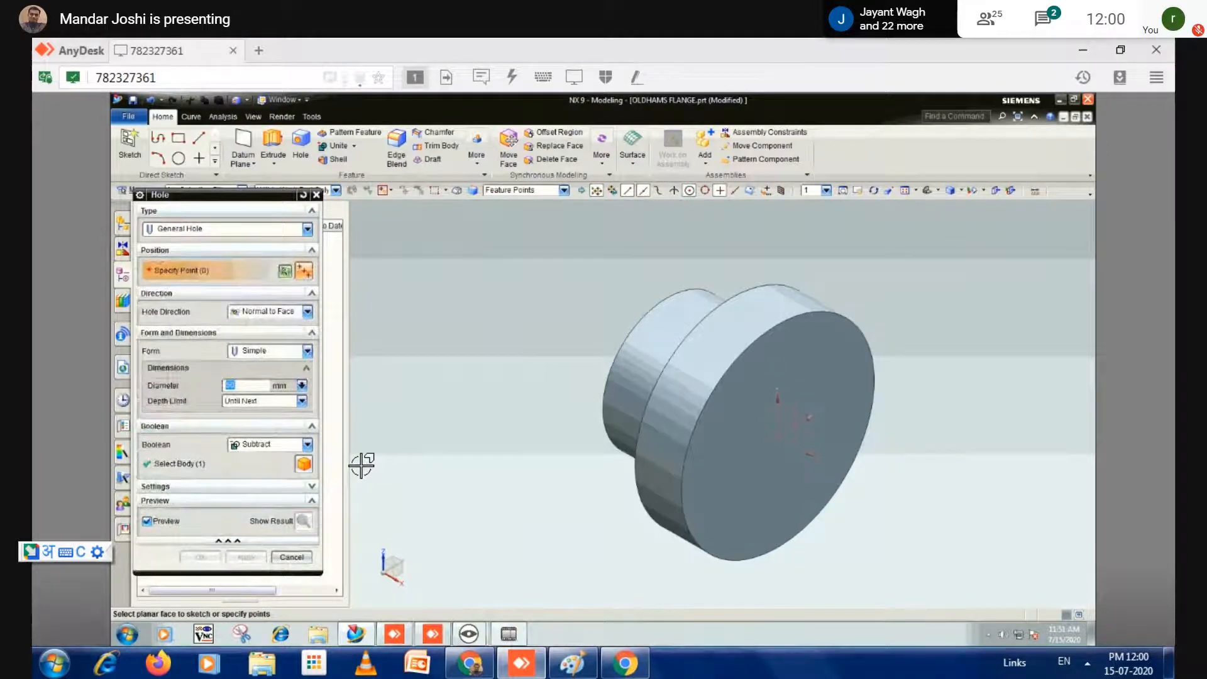
- Collapse the hole's type, position, direction, and form and dimension settings, keeping General Hole as the type
{"action": "left_click", "coordinate": [204, 212]}
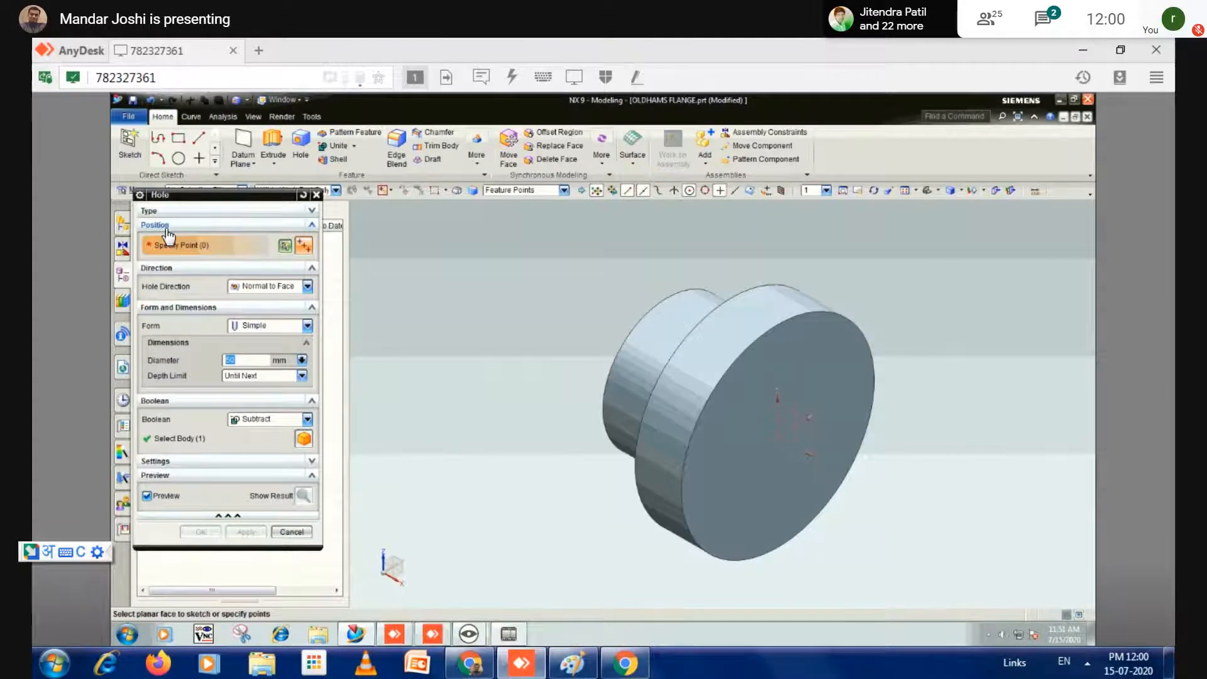
{"action": "left_click", "coordinate": [165, 226]}
{"action": "left_click", "coordinate": [157, 240]}
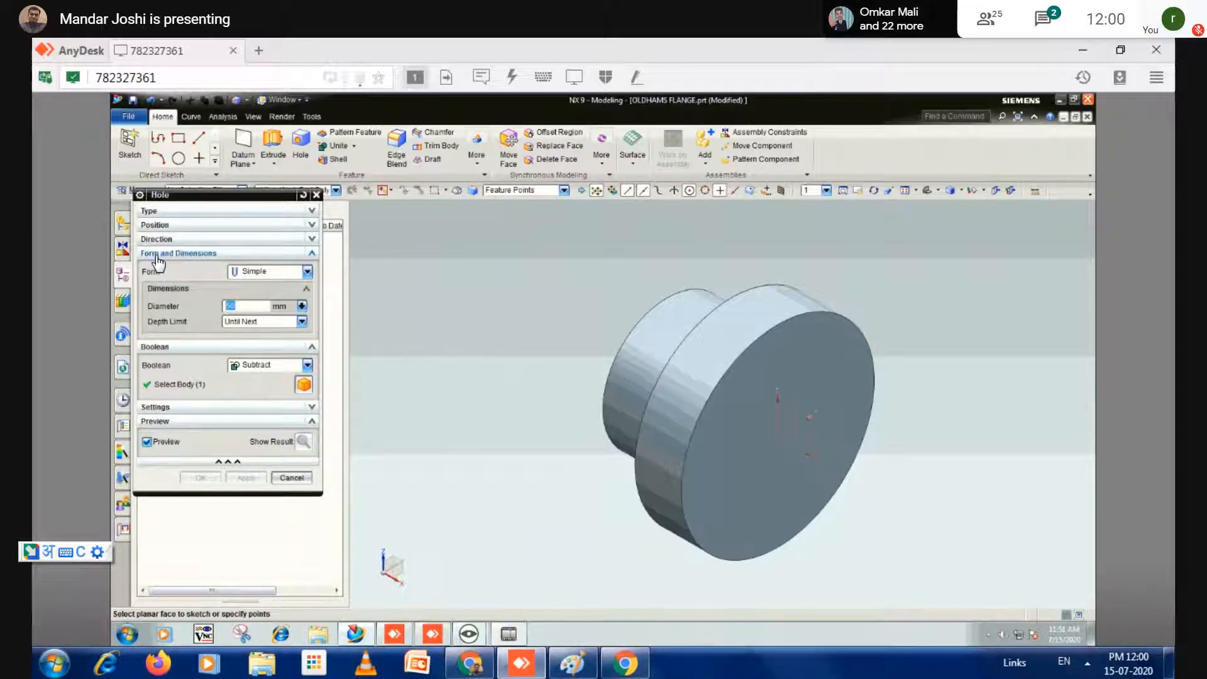
{"action": "left_click", "coordinate": [164, 252]}
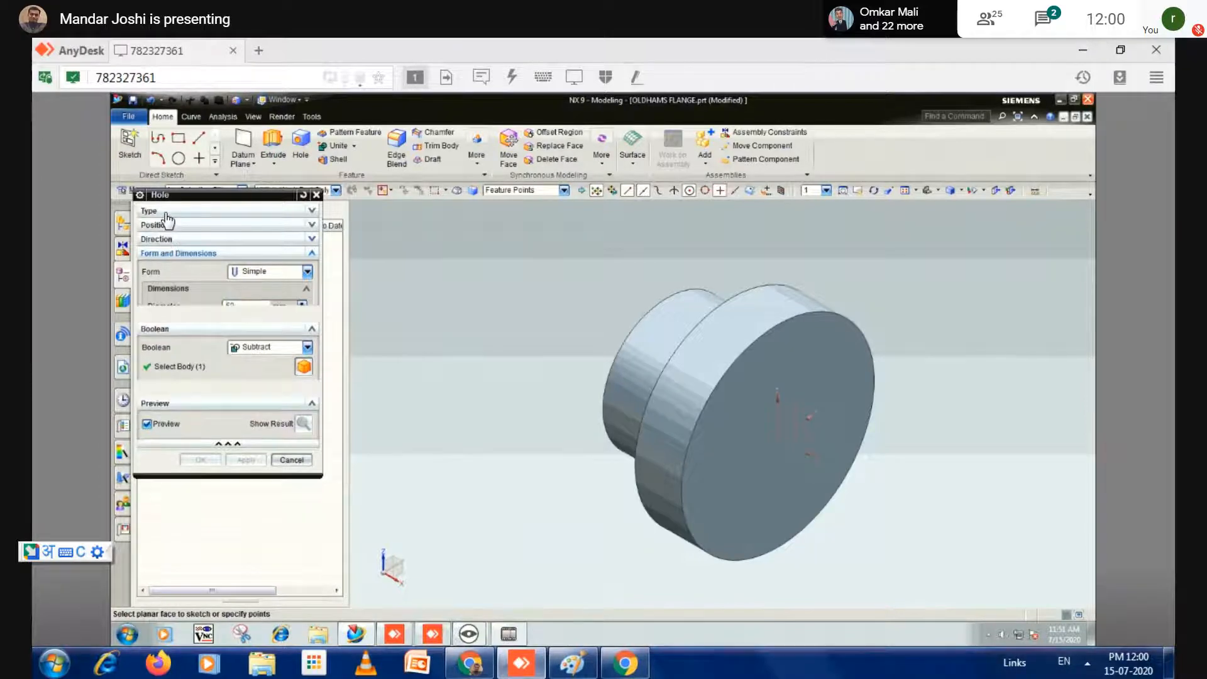
{"action": "left_click", "coordinate": [164, 213]}
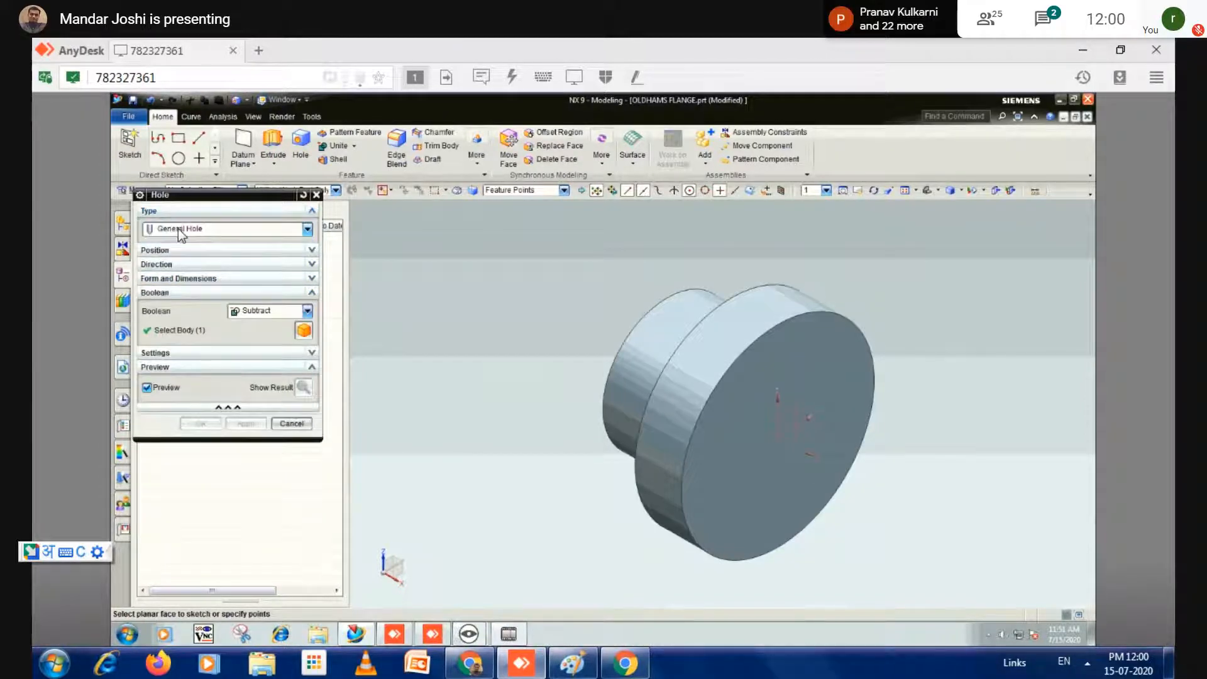
{"action": "left_click", "coordinate": [179, 228]}
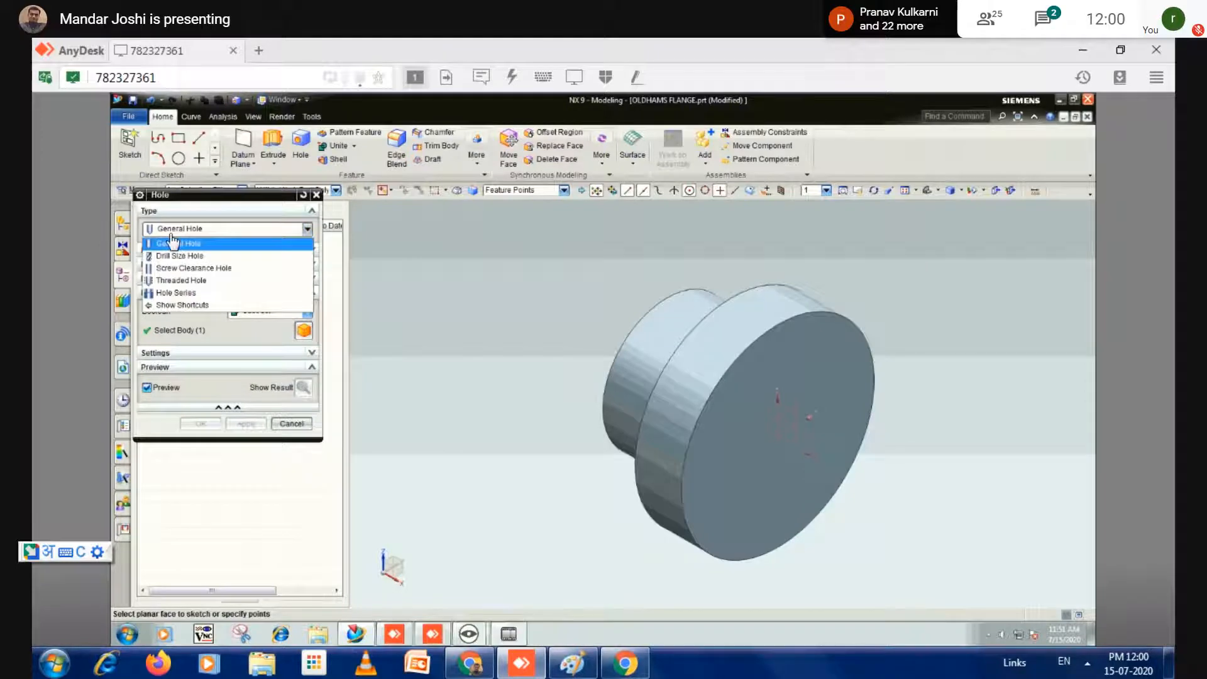
{"action": "left_click", "coordinate": [168, 242]}
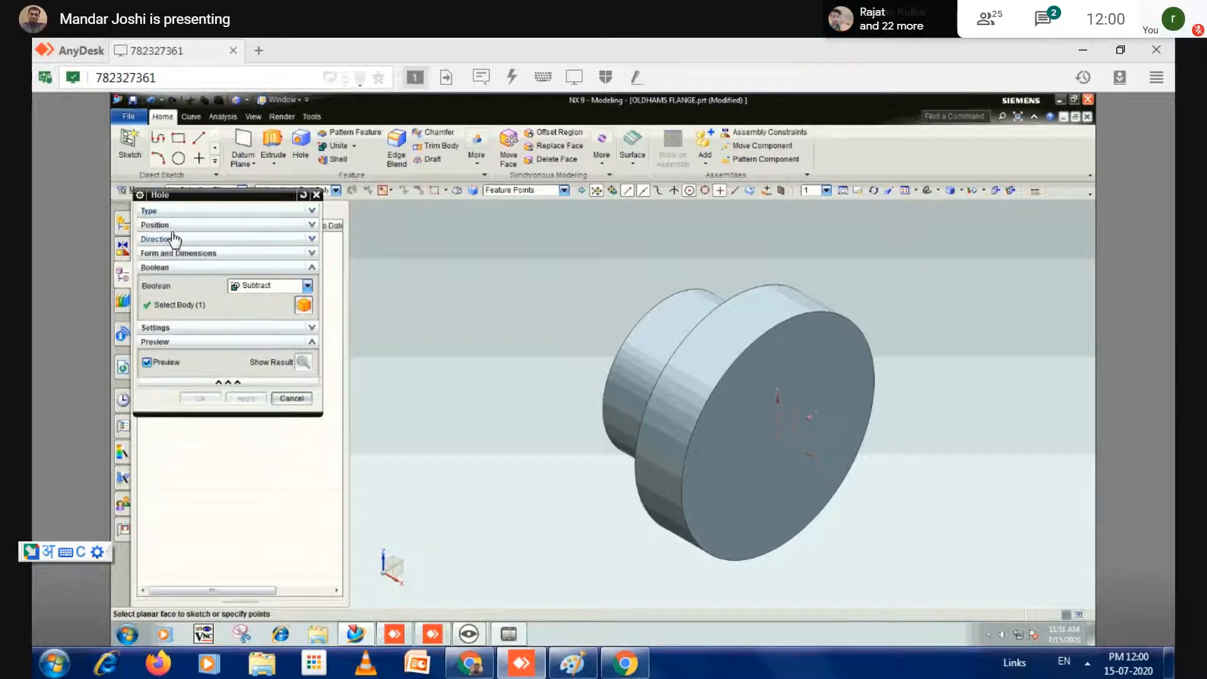
{"action": "left_click", "coordinate": [169, 227]}
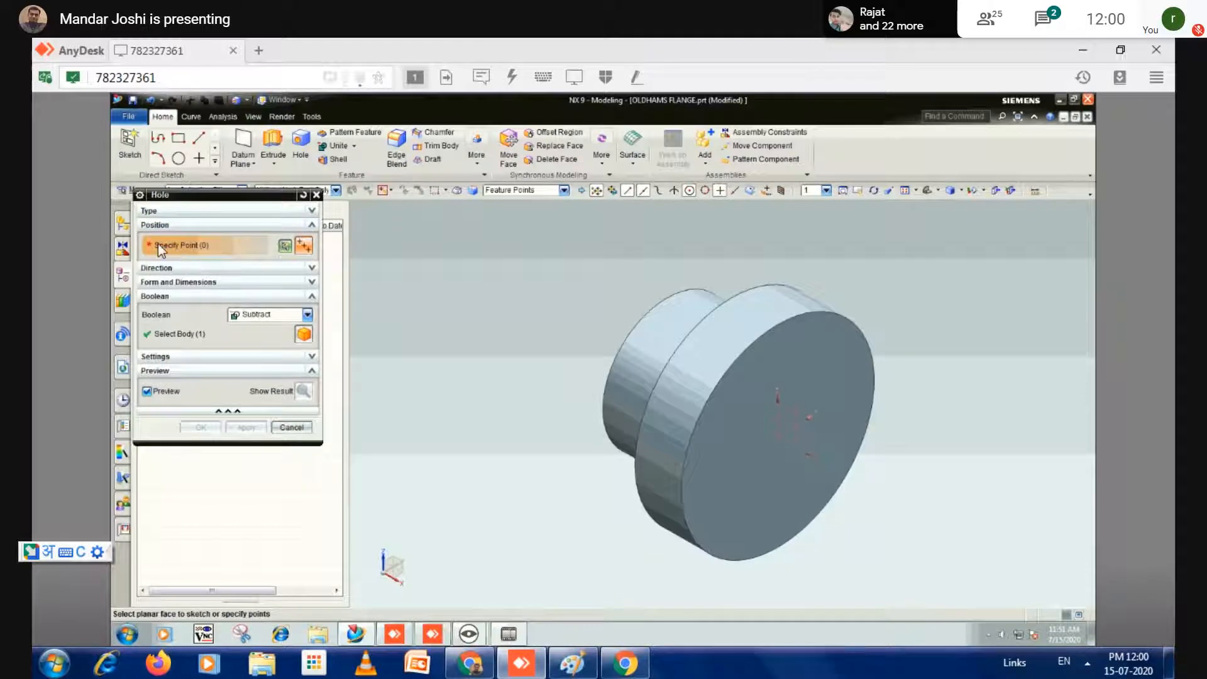
{"action": "left_click", "coordinate": [284, 247]}
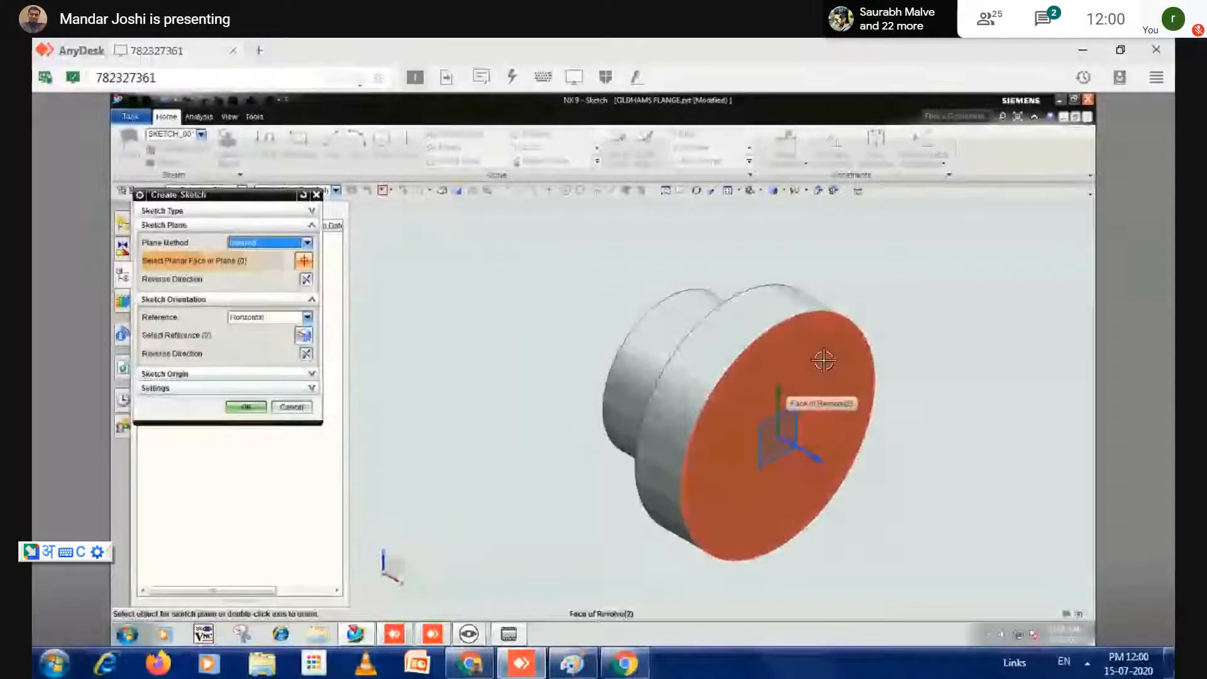
{"action": "left_click", "coordinate": [798, 371]}
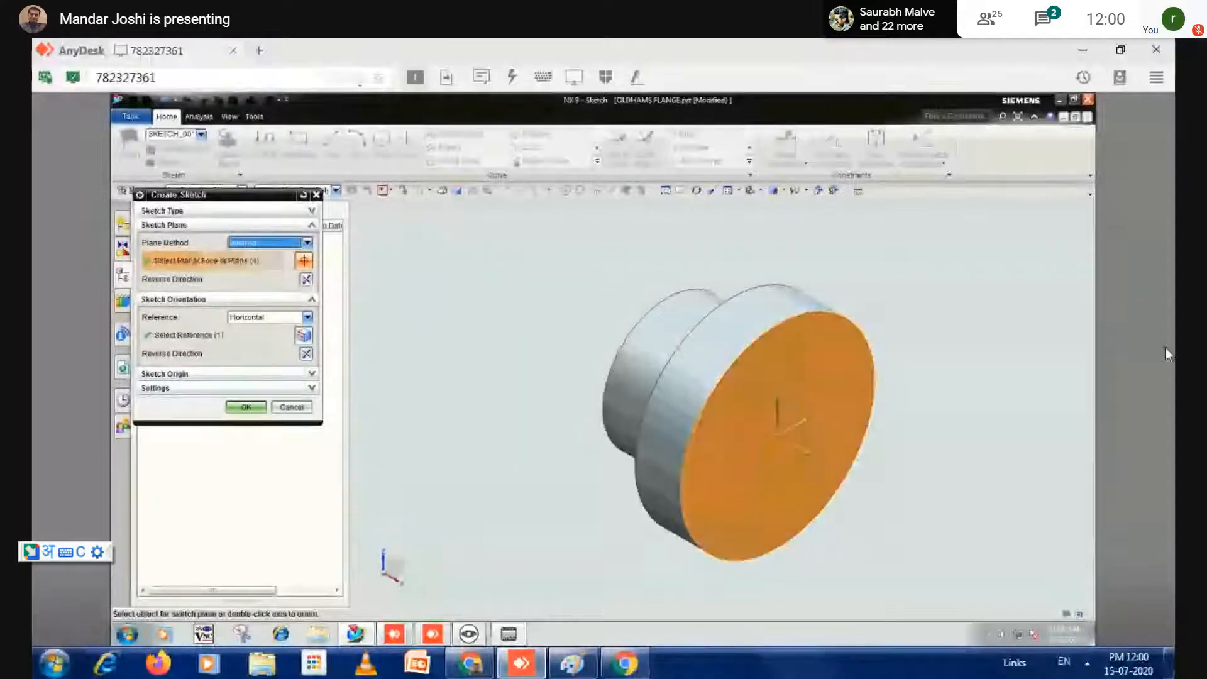
{"action": "left_click", "coordinate": [244, 408]}
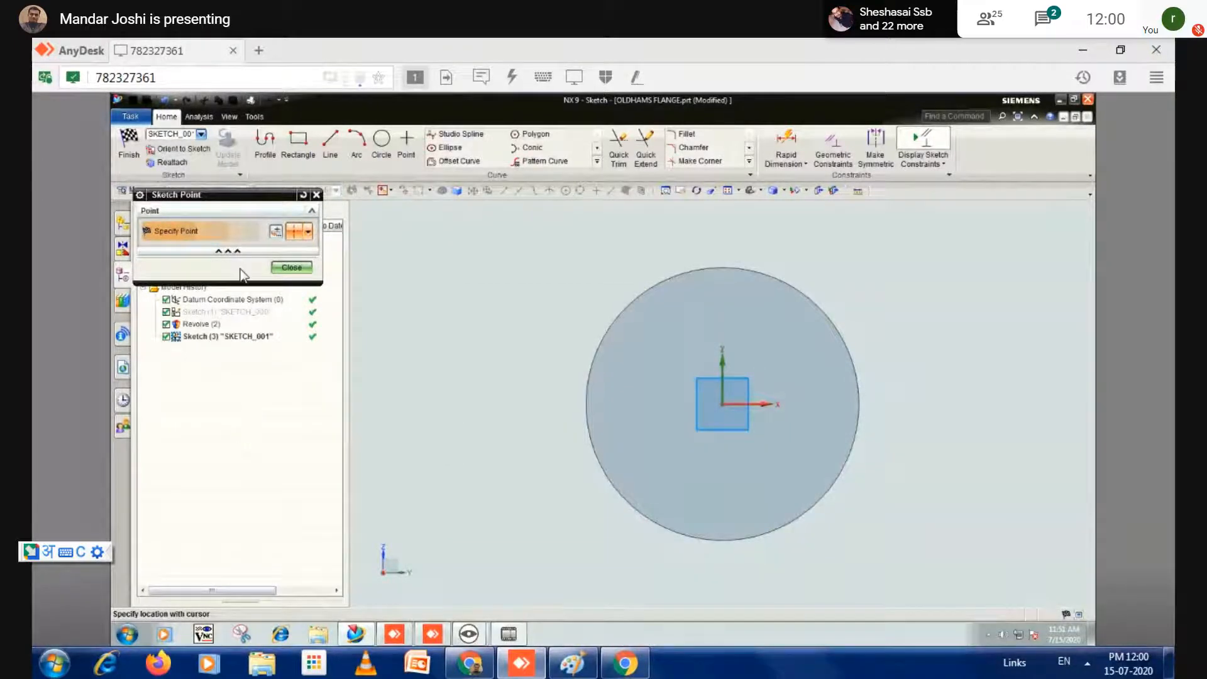
{"action": "left_click", "coordinate": [131, 154]}
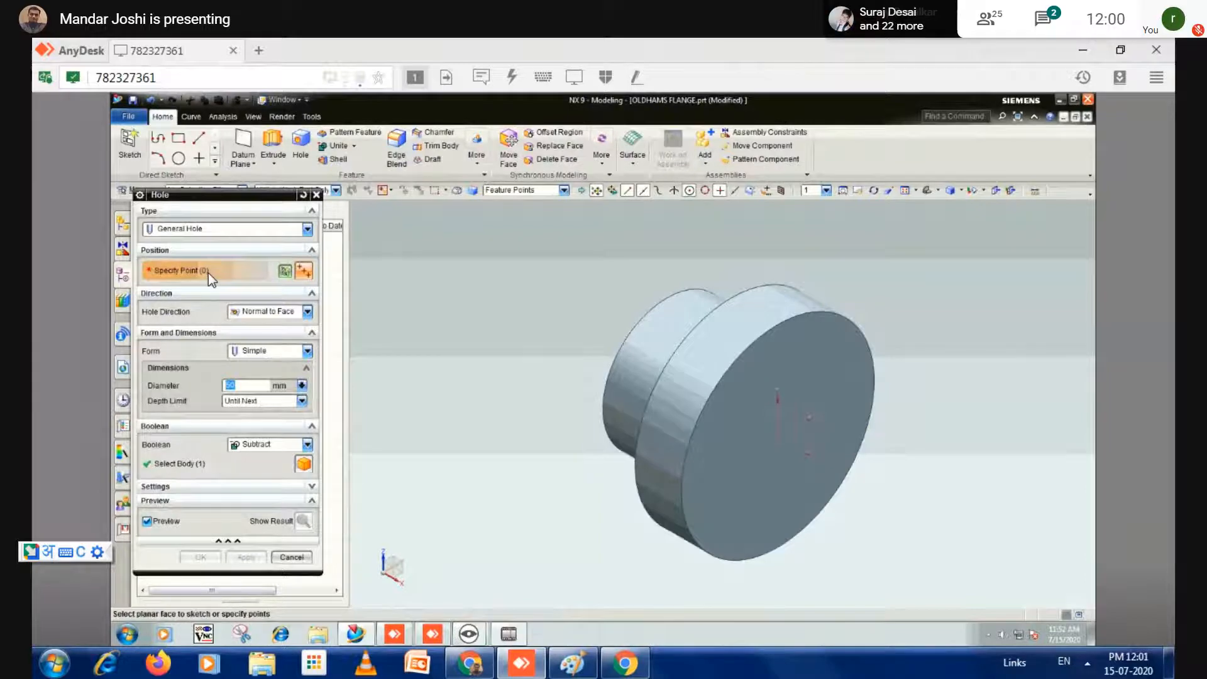
- Open a position sketch for the hole on the flange's large flat face
{"action": "left_click", "coordinate": [285, 271]}
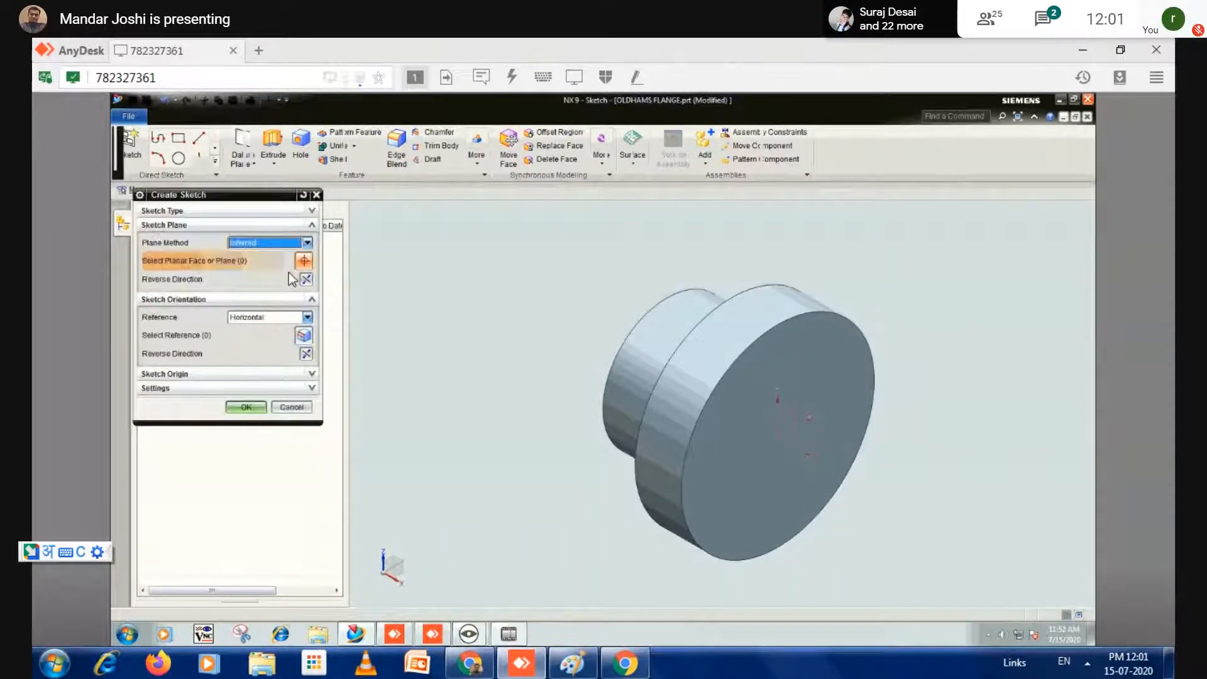
{"action": "left_click", "coordinate": [805, 350]}
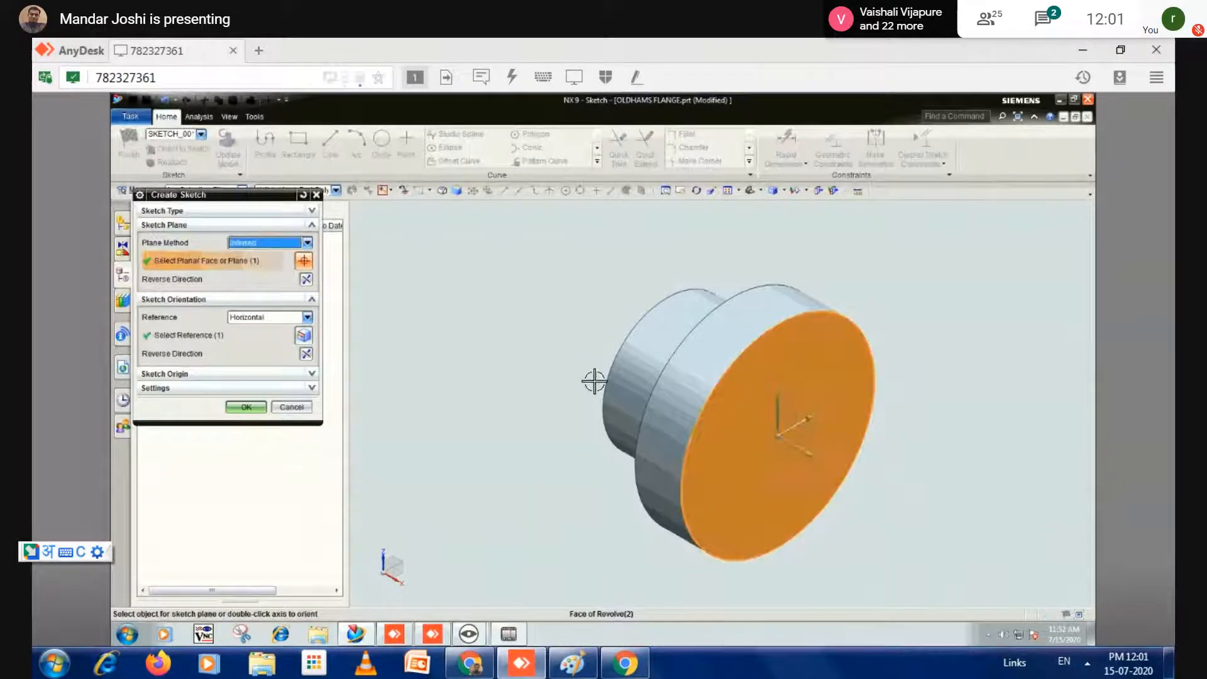
{"action": "left_click", "coordinate": [244, 406]}
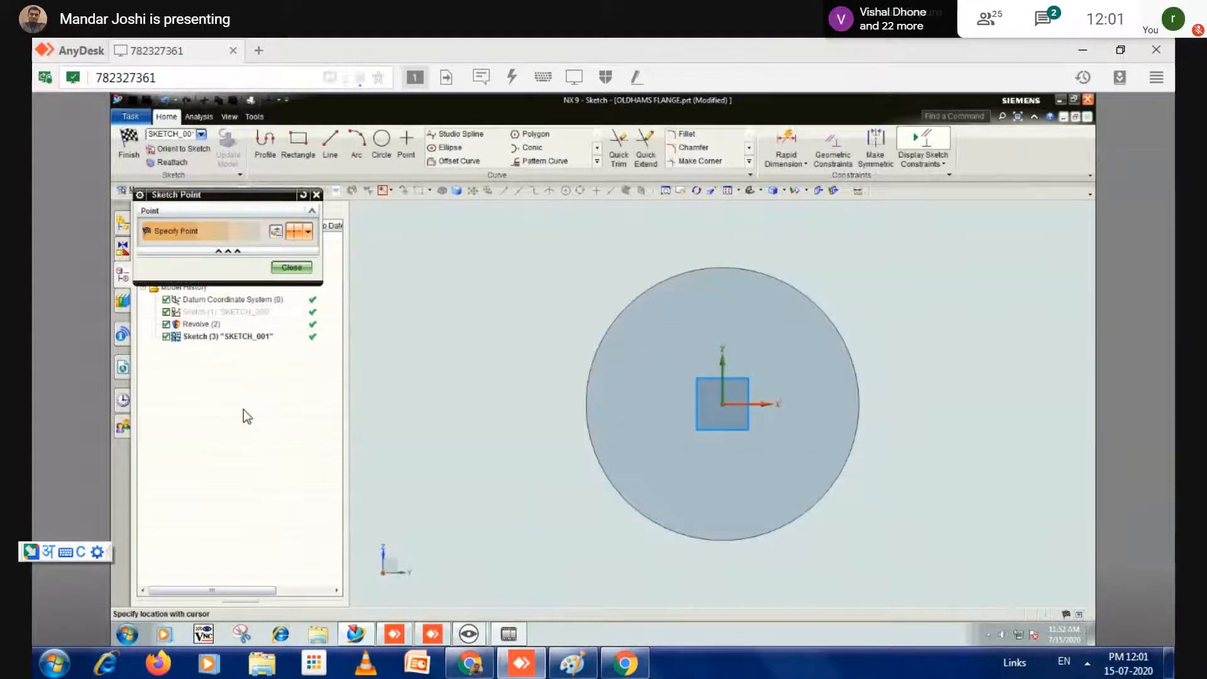
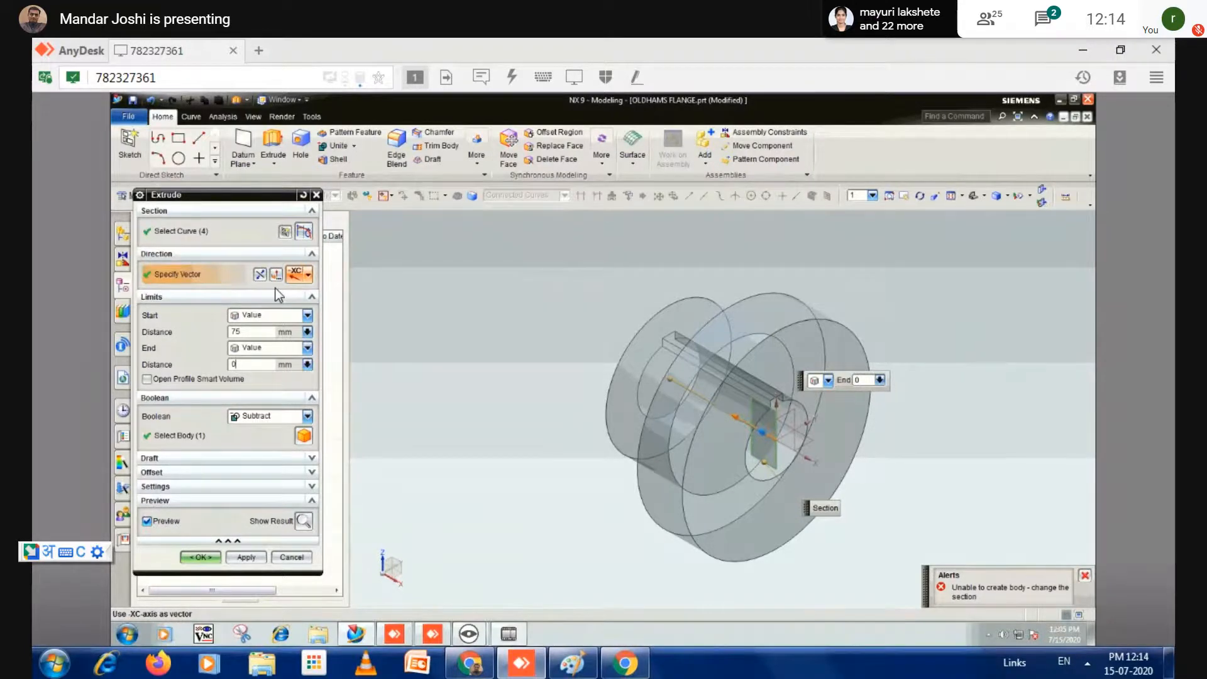
- Set the slot extrusion's direction vector to the positive YC axis
{"action": "left_click", "coordinate": [312, 275]}
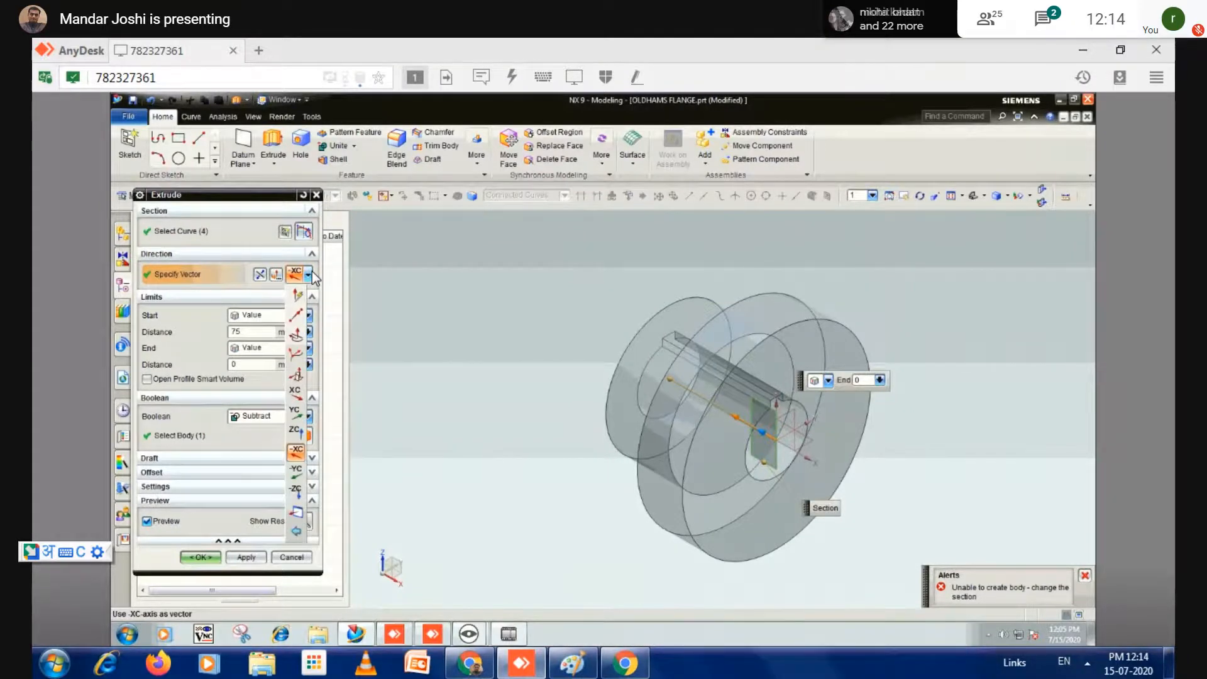
{"action": "left_click", "coordinate": [301, 414]}
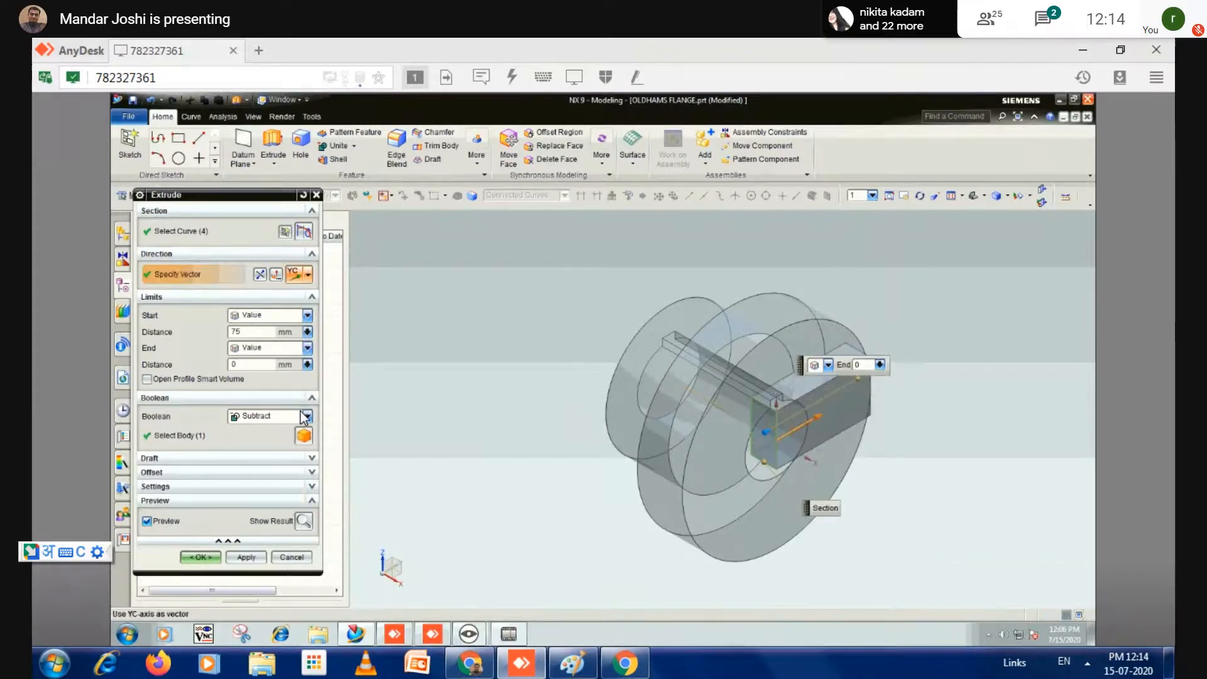
- Try extrusion limits with the start Until Next, testing the end as Until Next and as a 75 mm value
{"action": "left_click", "coordinate": [252, 316]}
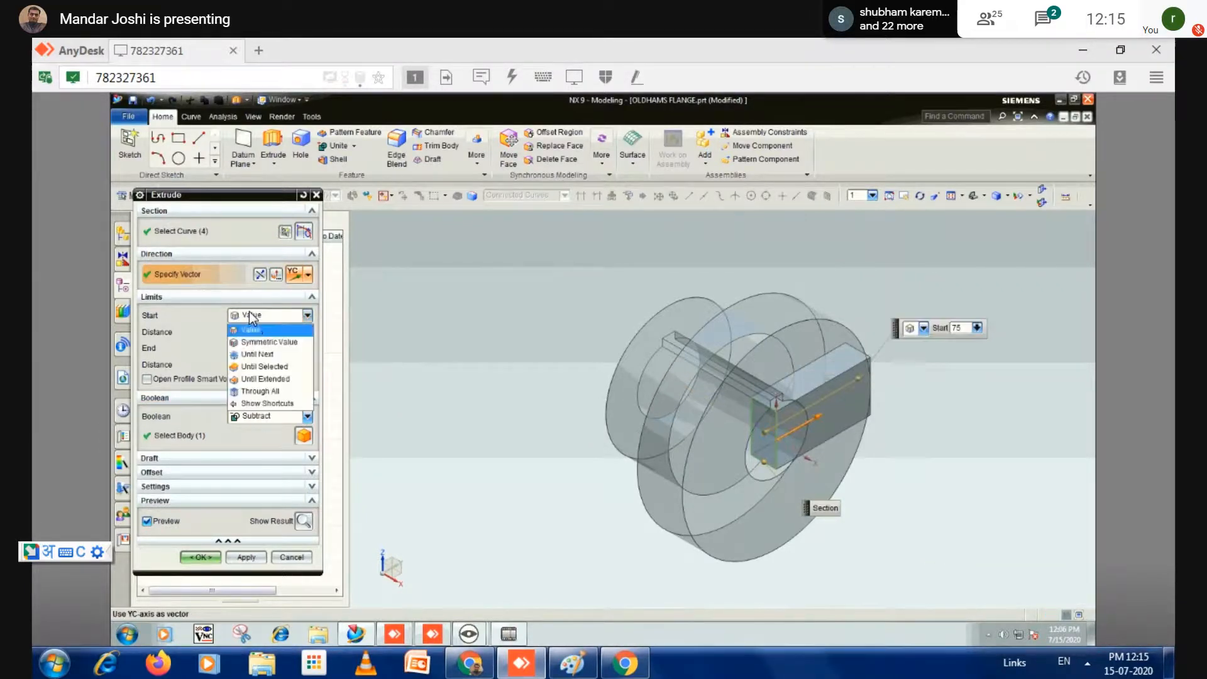
{"action": "left_click", "coordinate": [255, 354]}
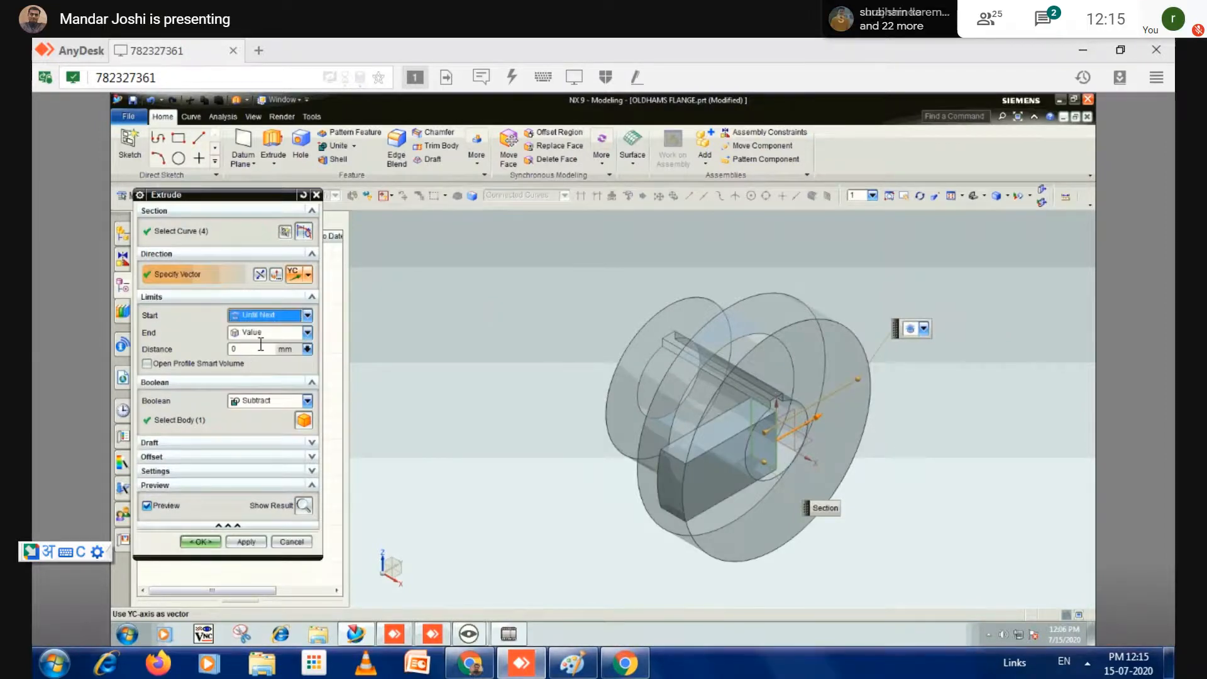
{"action": "left_click", "coordinate": [263, 334]}
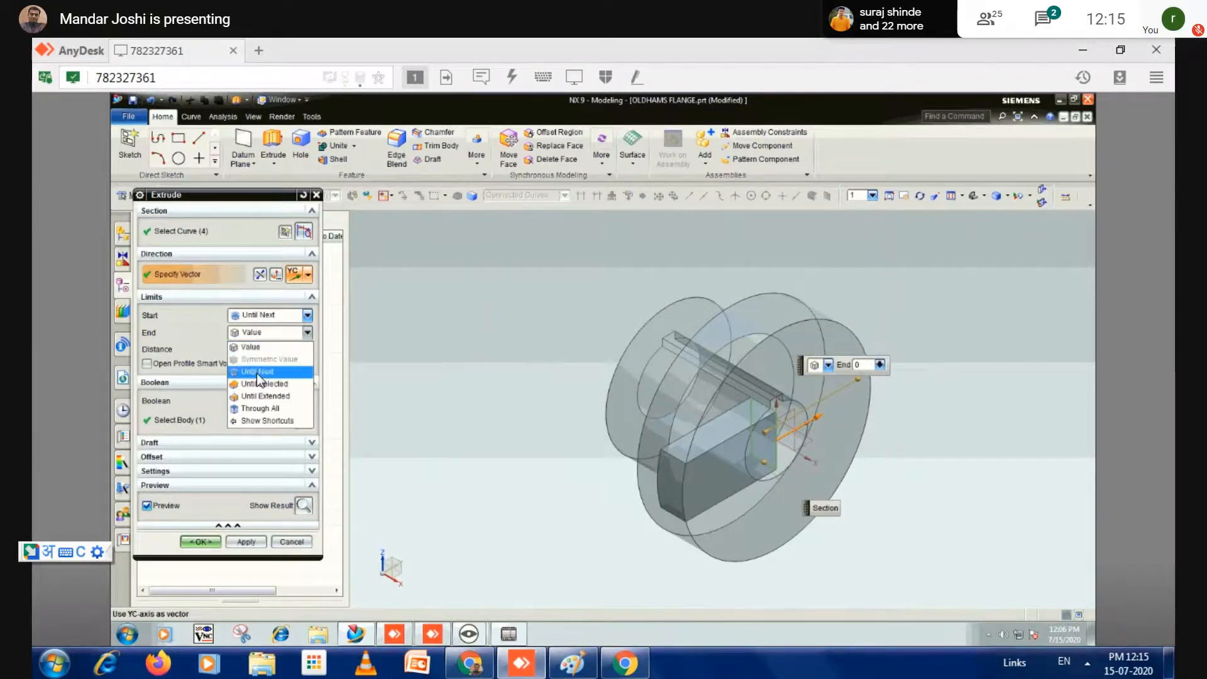
{"action": "left_click", "coordinate": [257, 372]}
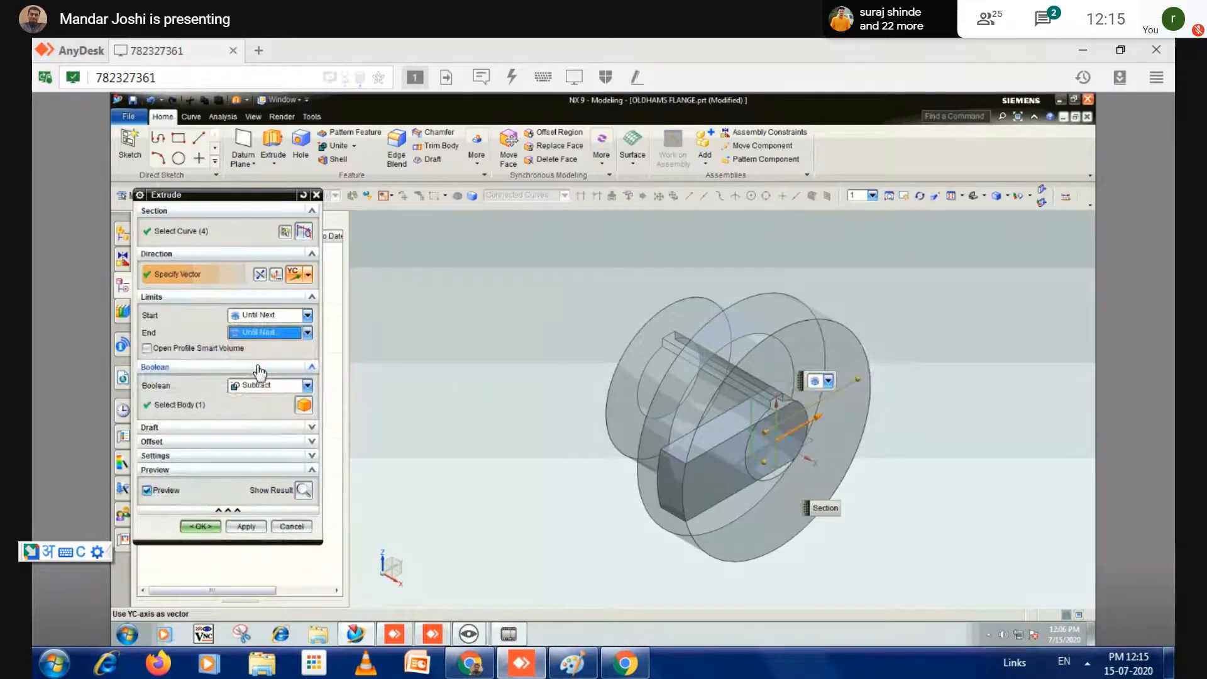
{"action": "left_click", "coordinate": [264, 334]}
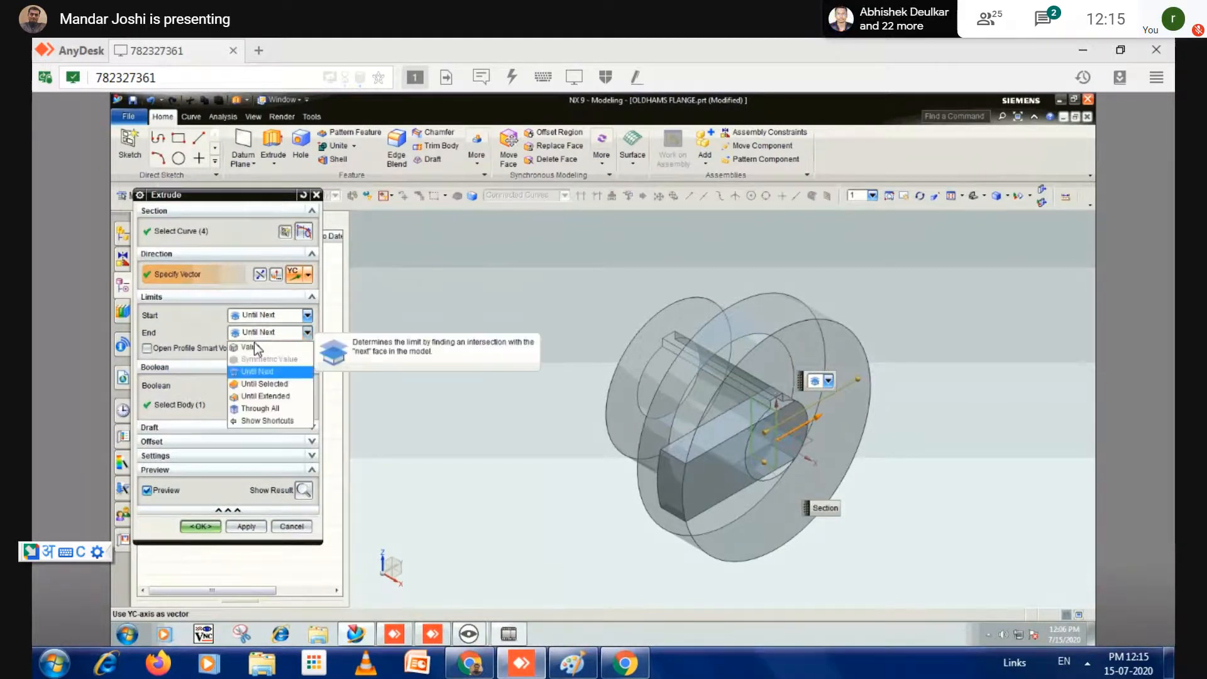
{"action": "left_click", "coordinate": [251, 347]}
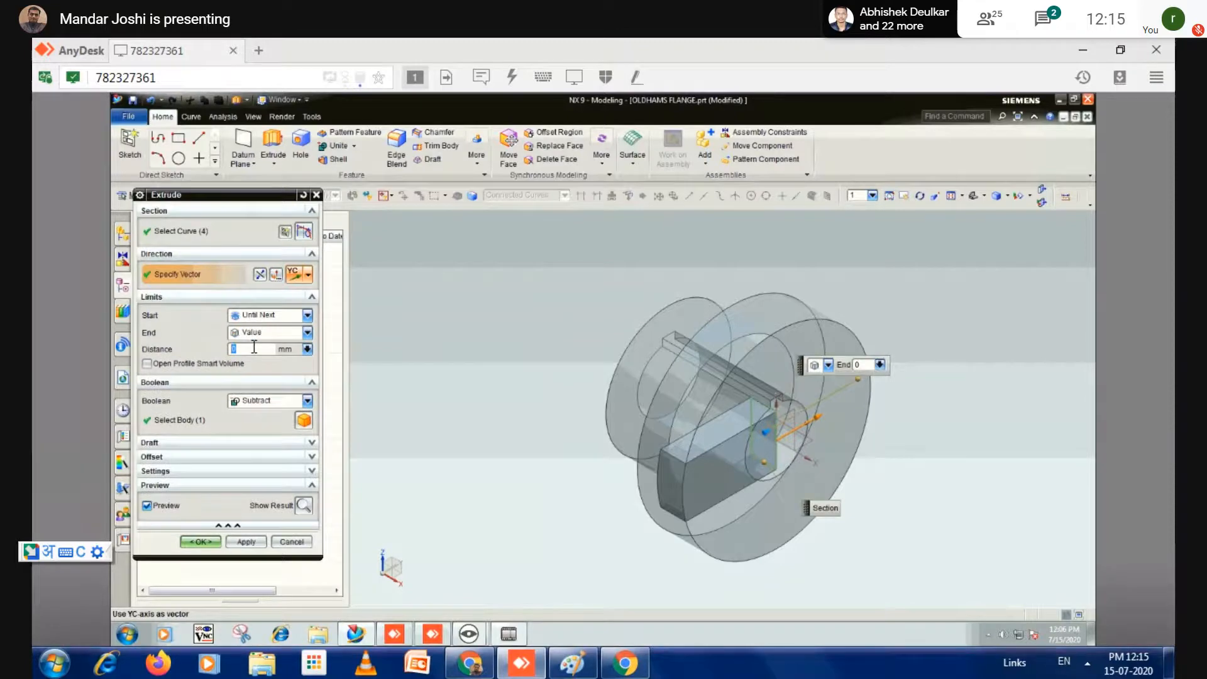
{"action": "type", "text": "75"}
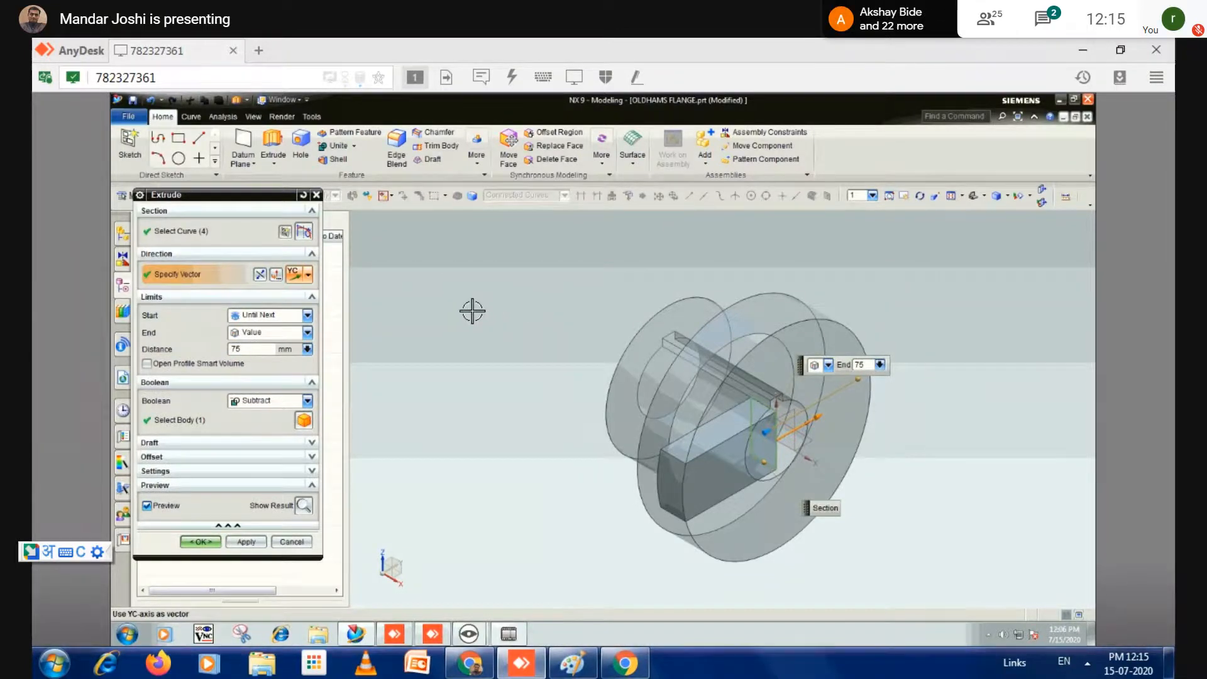
- Change the slot extrusion's limits to Symmetric Value with a distance of 75 mm
{"action": "left_click", "coordinate": [254, 314]}
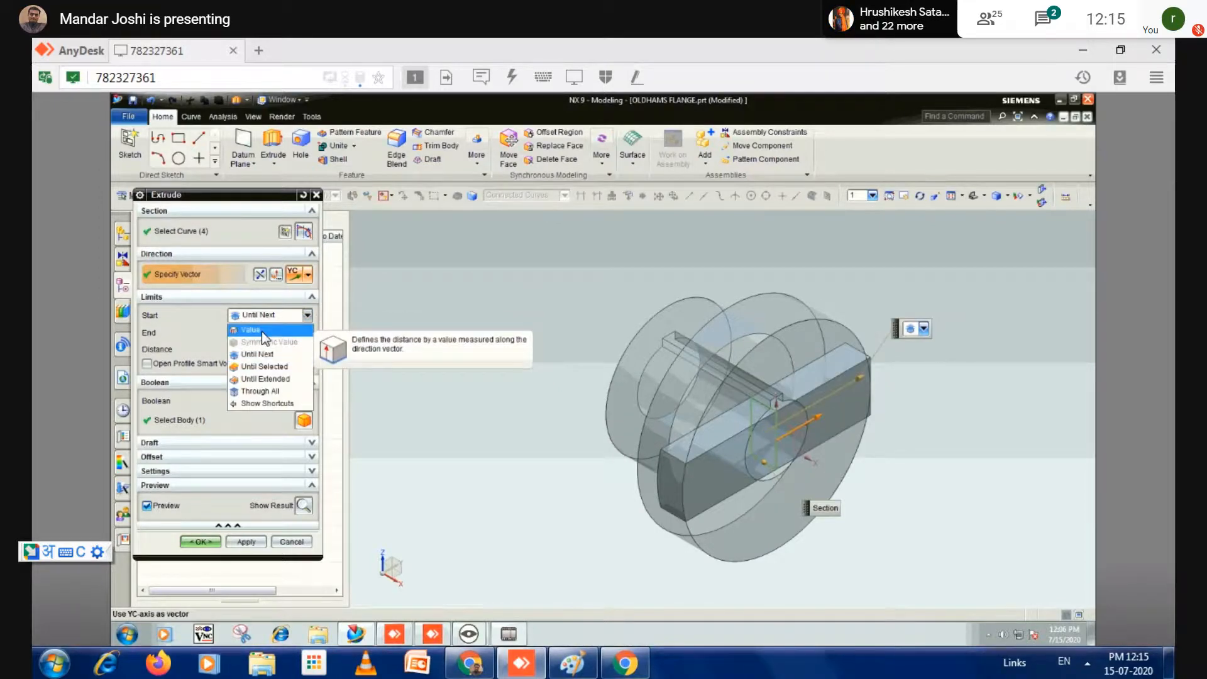
{"action": "left_click", "coordinate": [261, 331]}
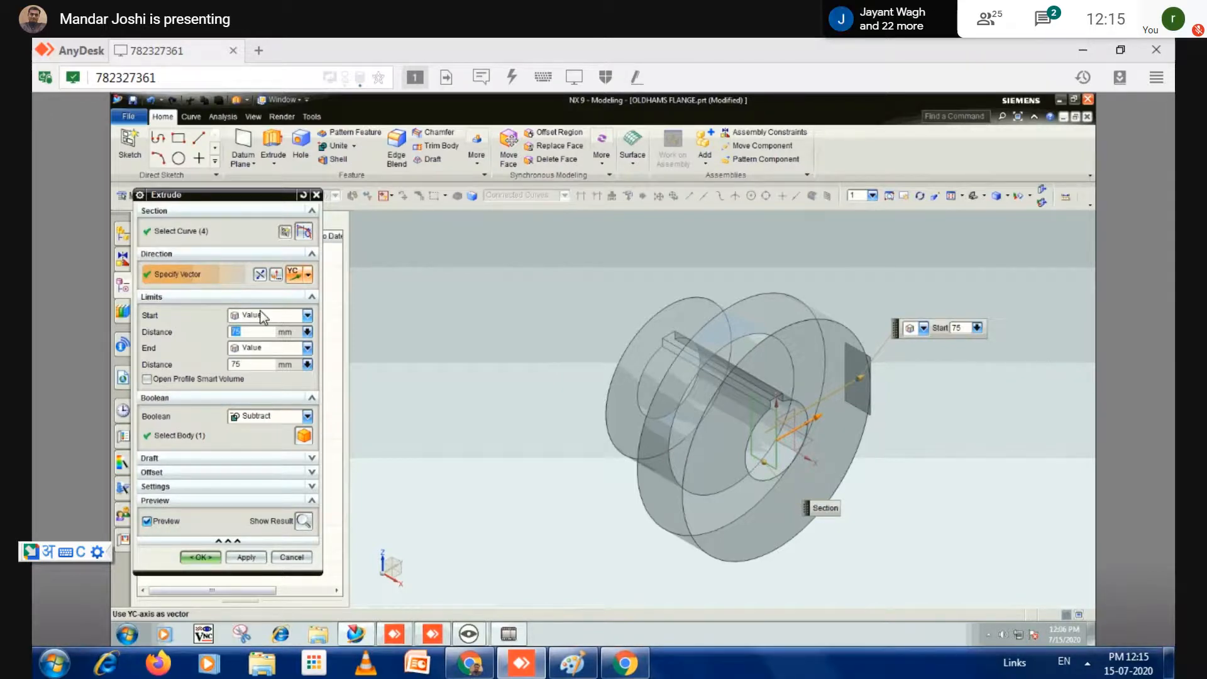
{"action": "left_click", "coordinate": [263, 317]}
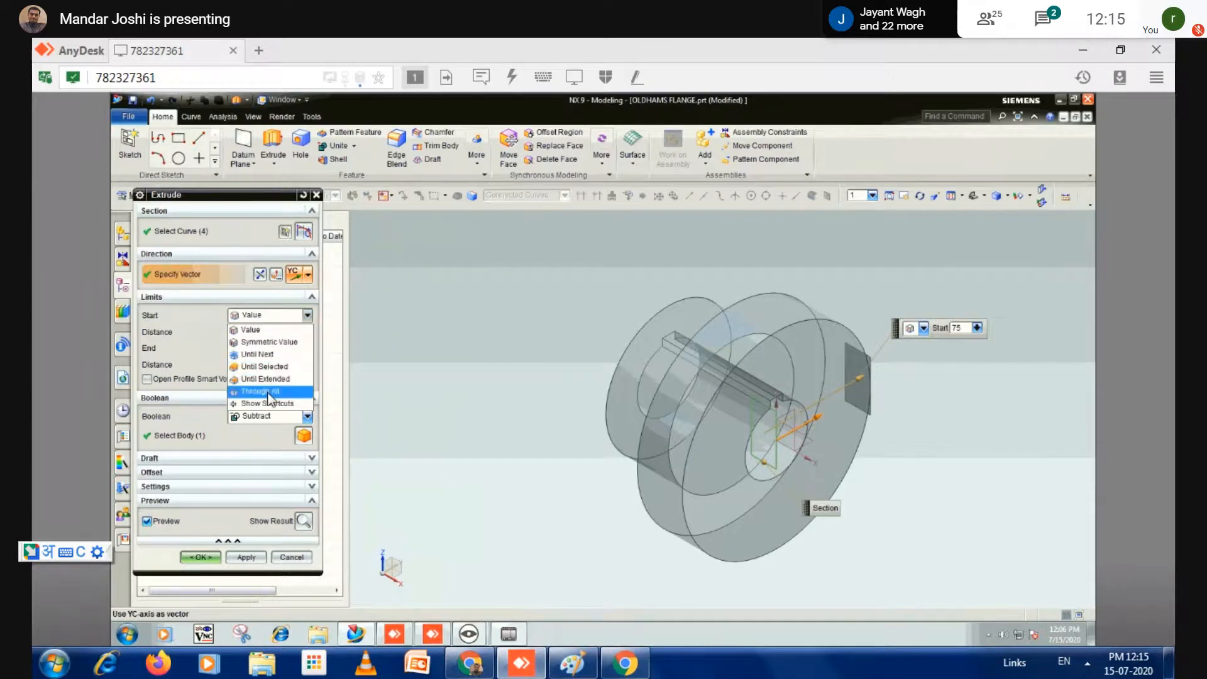
{"action": "left_click", "coordinate": [269, 342]}
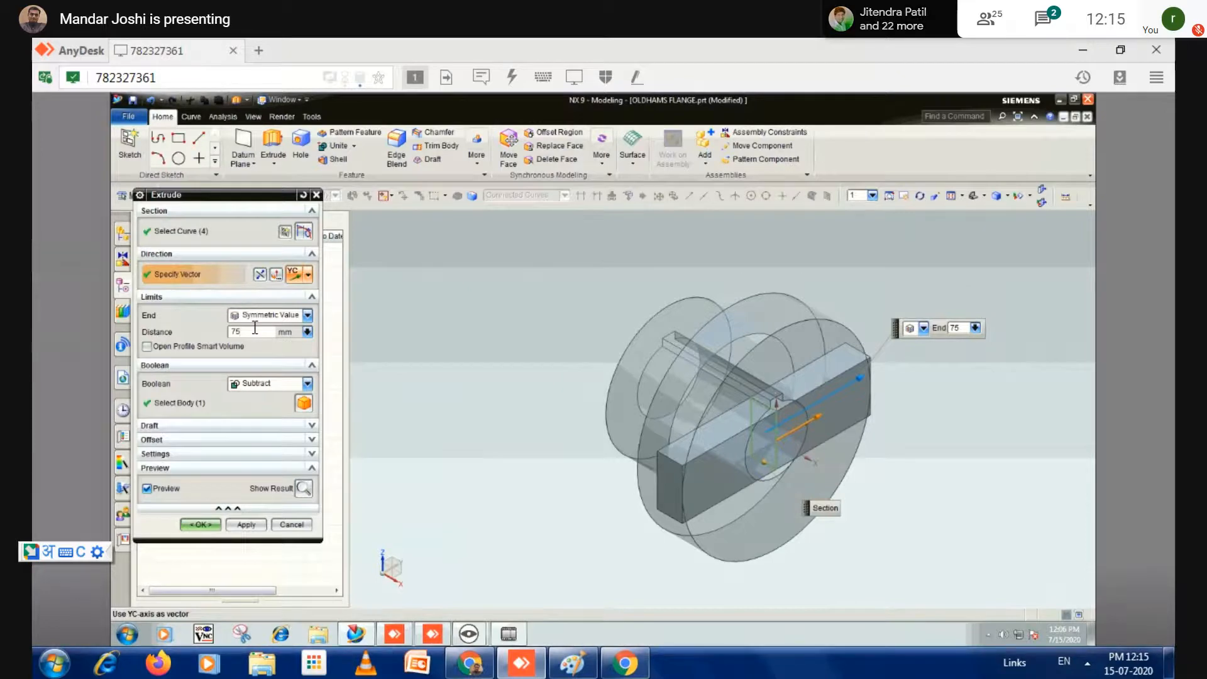
{"action": "left_click", "coordinate": [255, 330]}
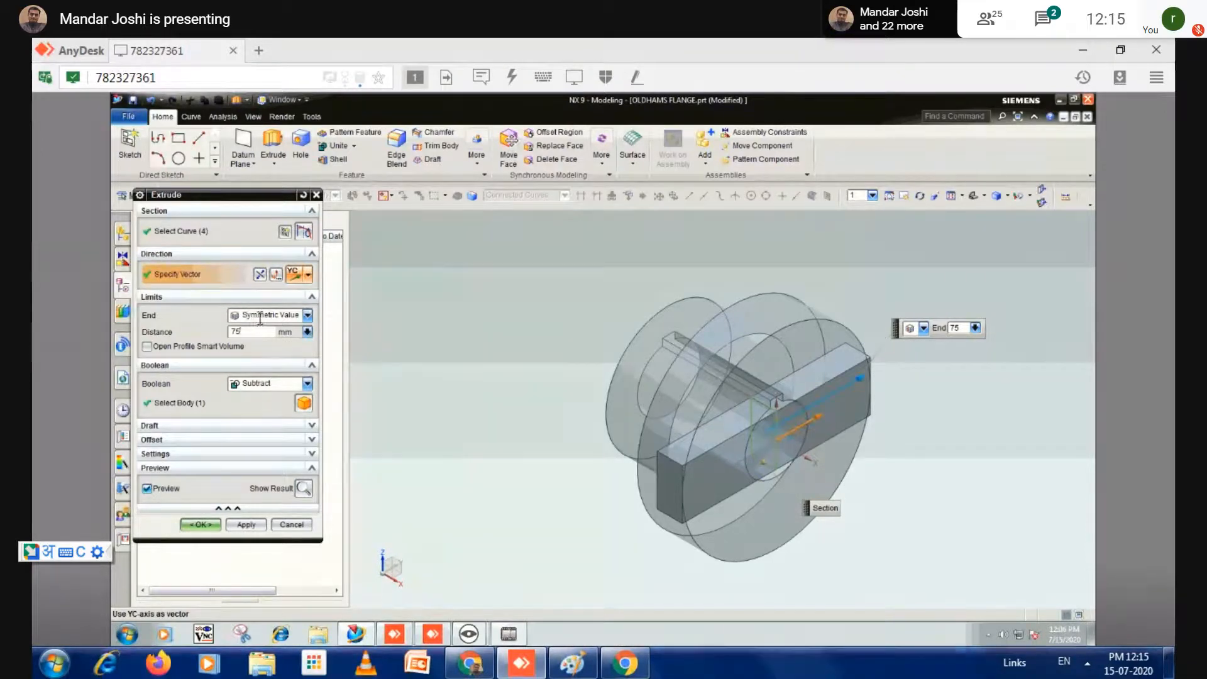
{"action": "left_click", "coordinate": [260, 317]}
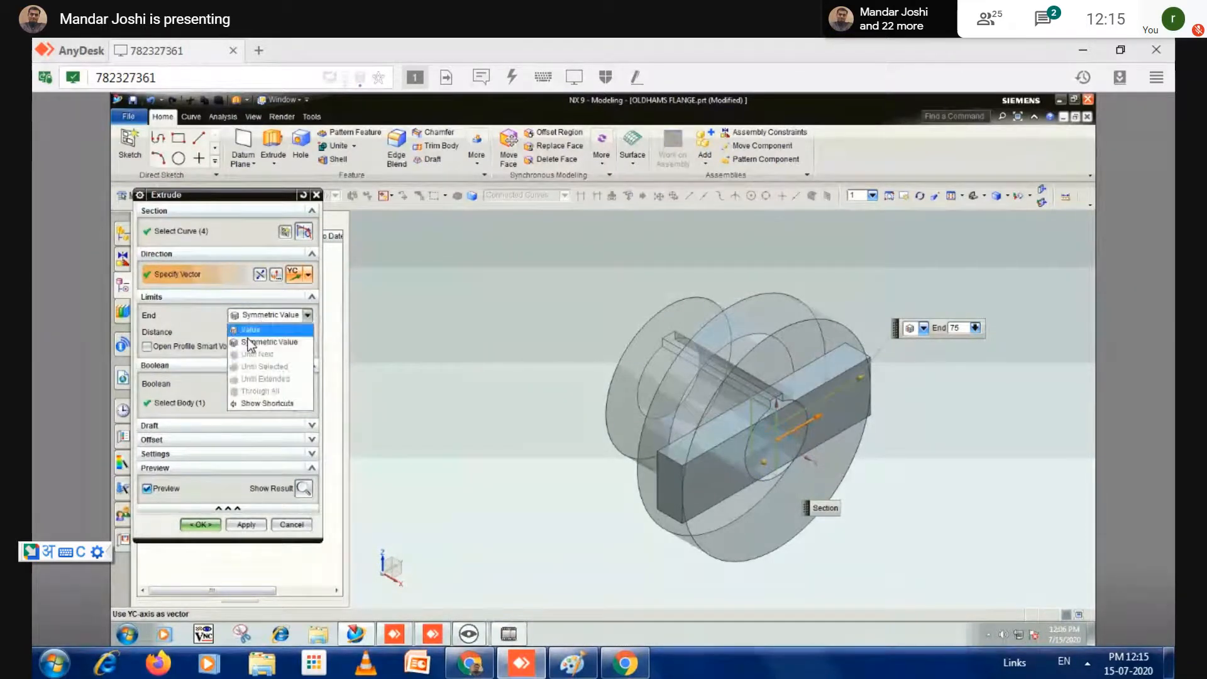
{"action": "left_click", "coordinate": [257, 342]}
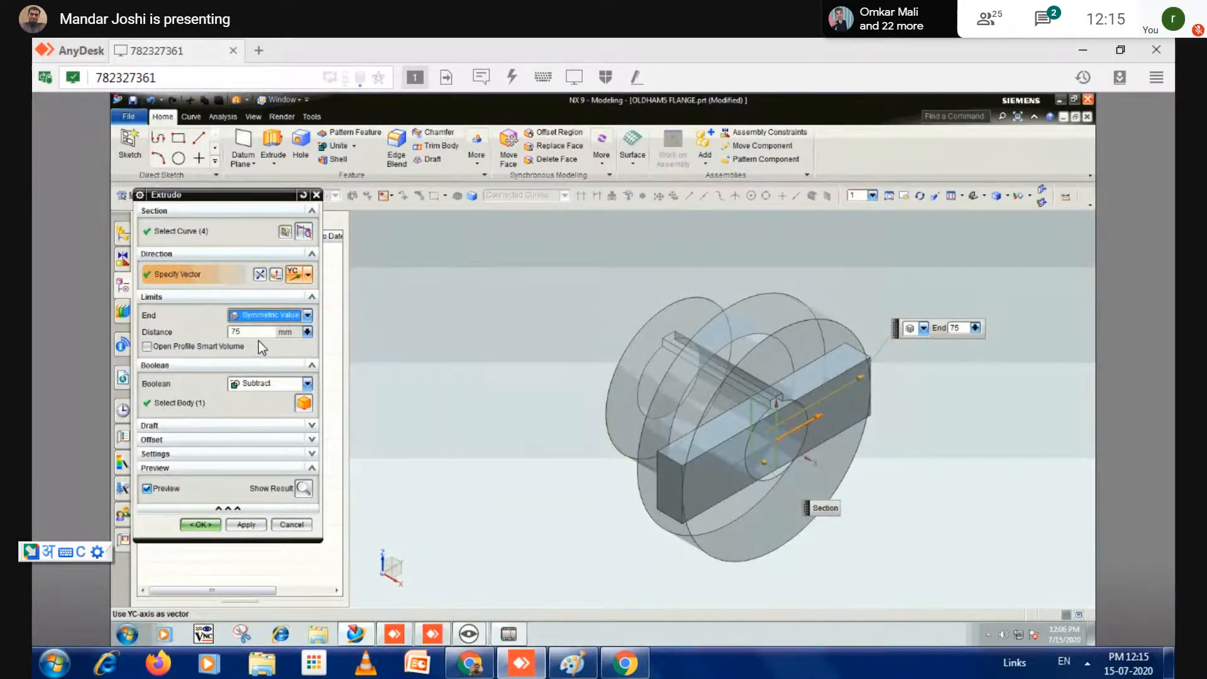
- Try the extrusion with Boolean None, preview its result on the flange and undo the preview
{"action": "left_click", "coordinate": [258, 384]}
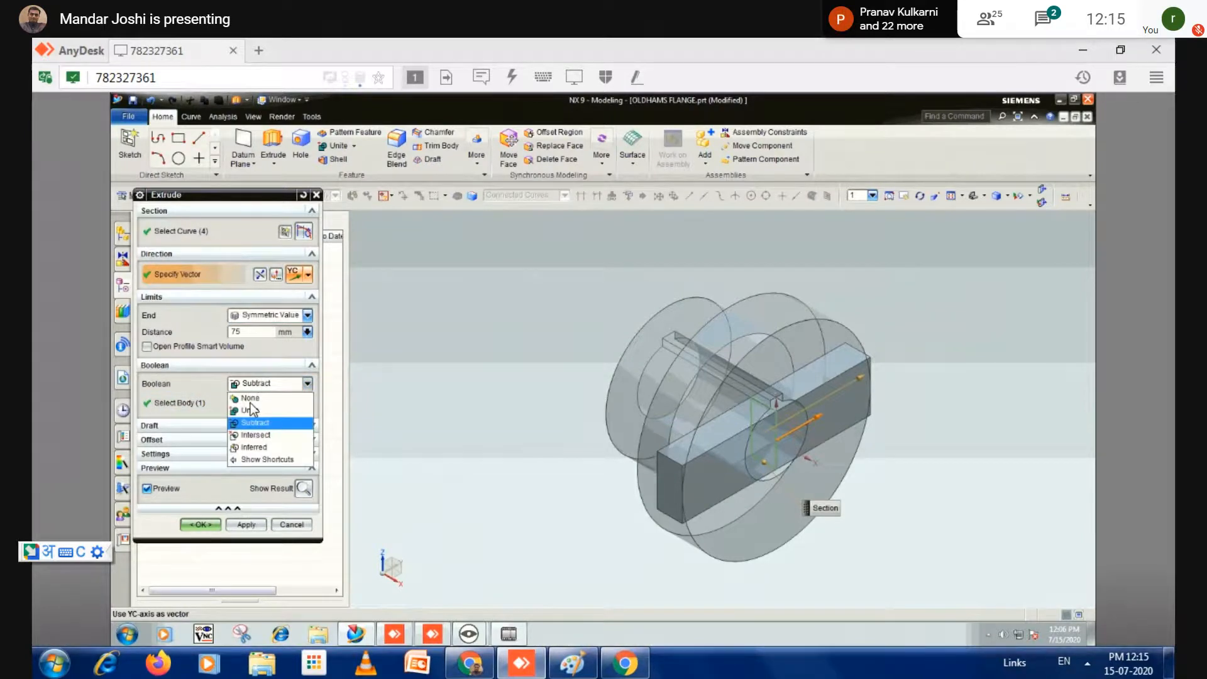
{"action": "left_click", "coordinate": [250, 398]}
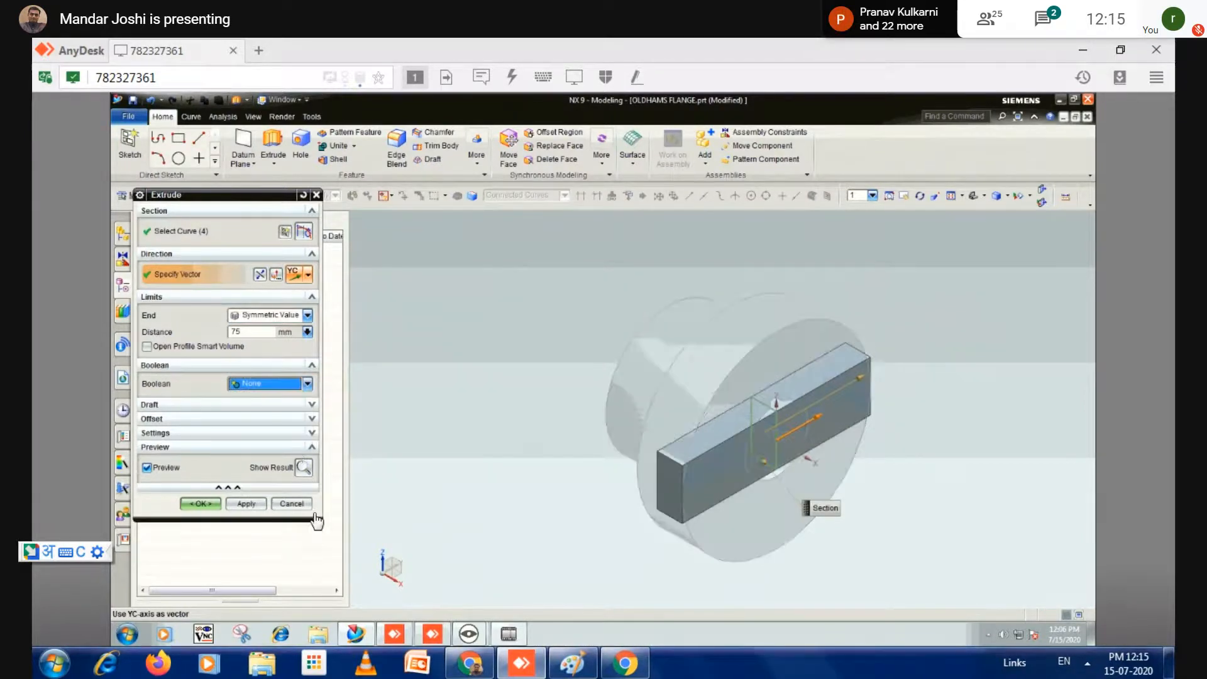
{"action": "left_click", "coordinate": [305, 470]}
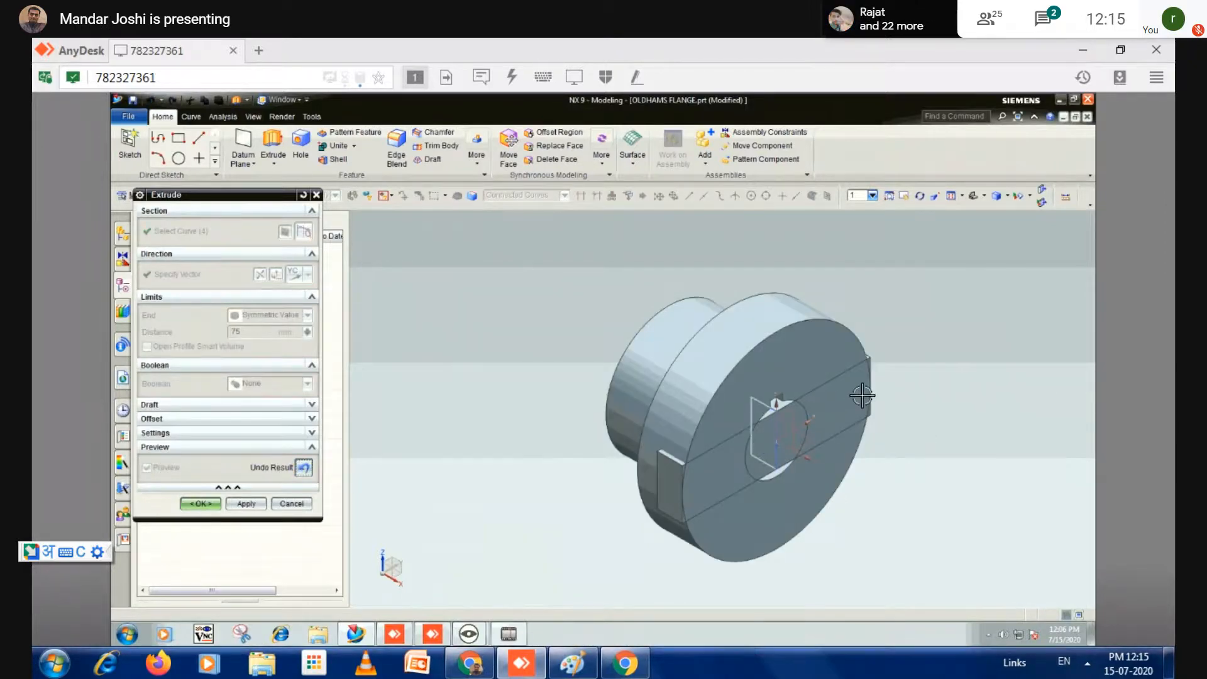
{"action": "left_click", "coordinate": [300, 467]}
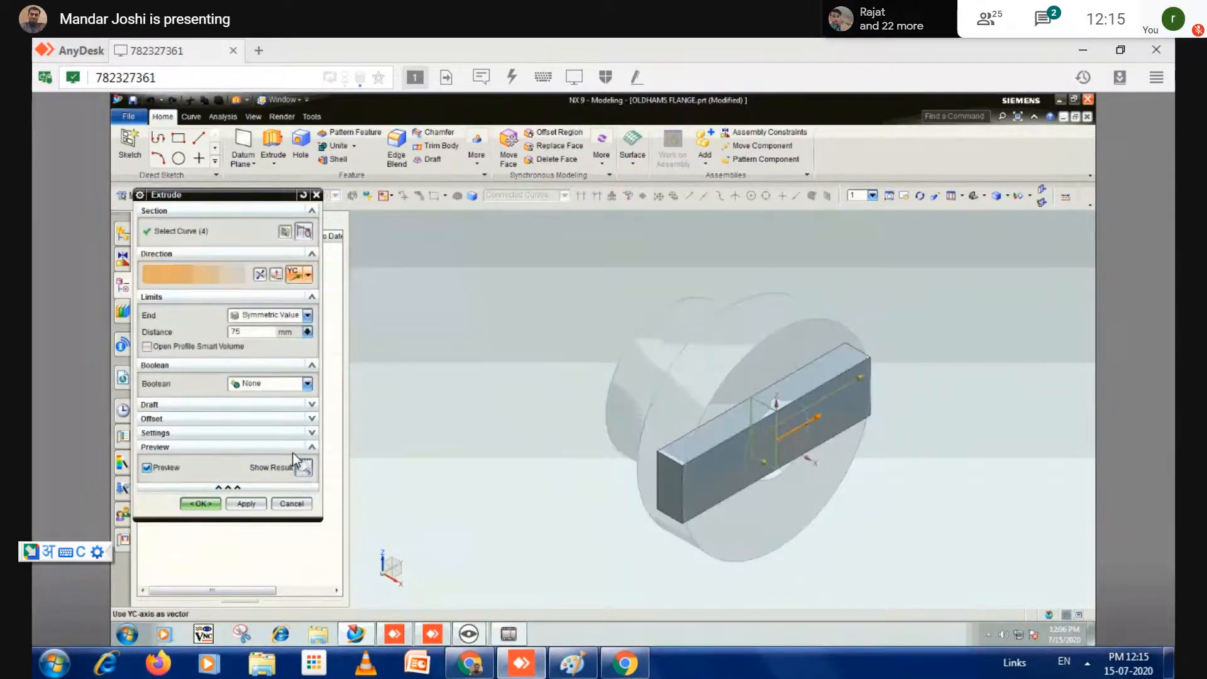
- Try uniting the extrusion with the flange body, preview the result and undo the preview
{"action": "left_click", "coordinate": [276, 383]}
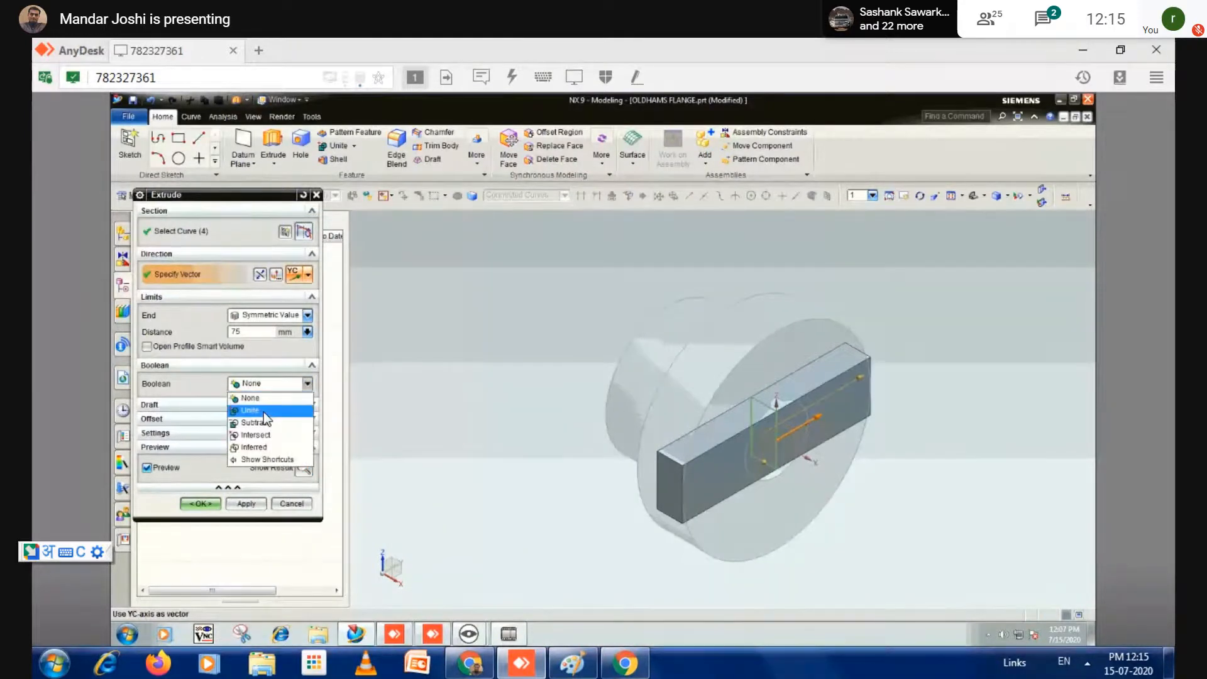
{"action": "left_click", "coordinate": [263, 411]}
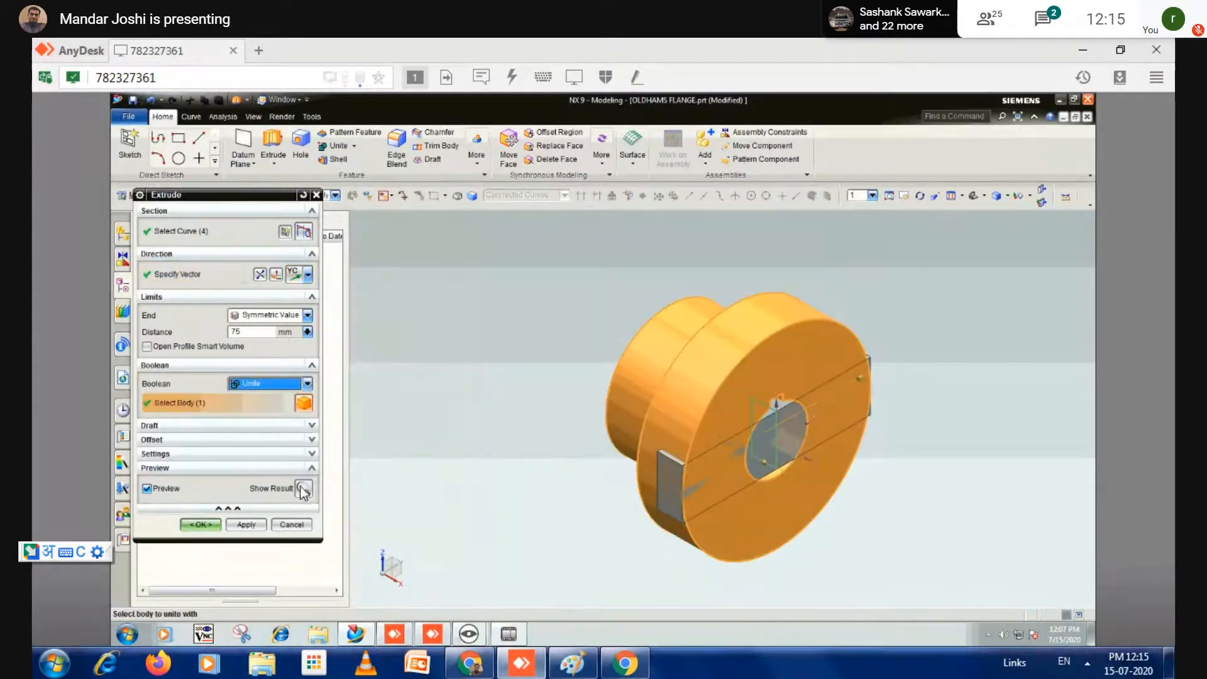
{"action": "left_click", "coordinate": [303, 489]}
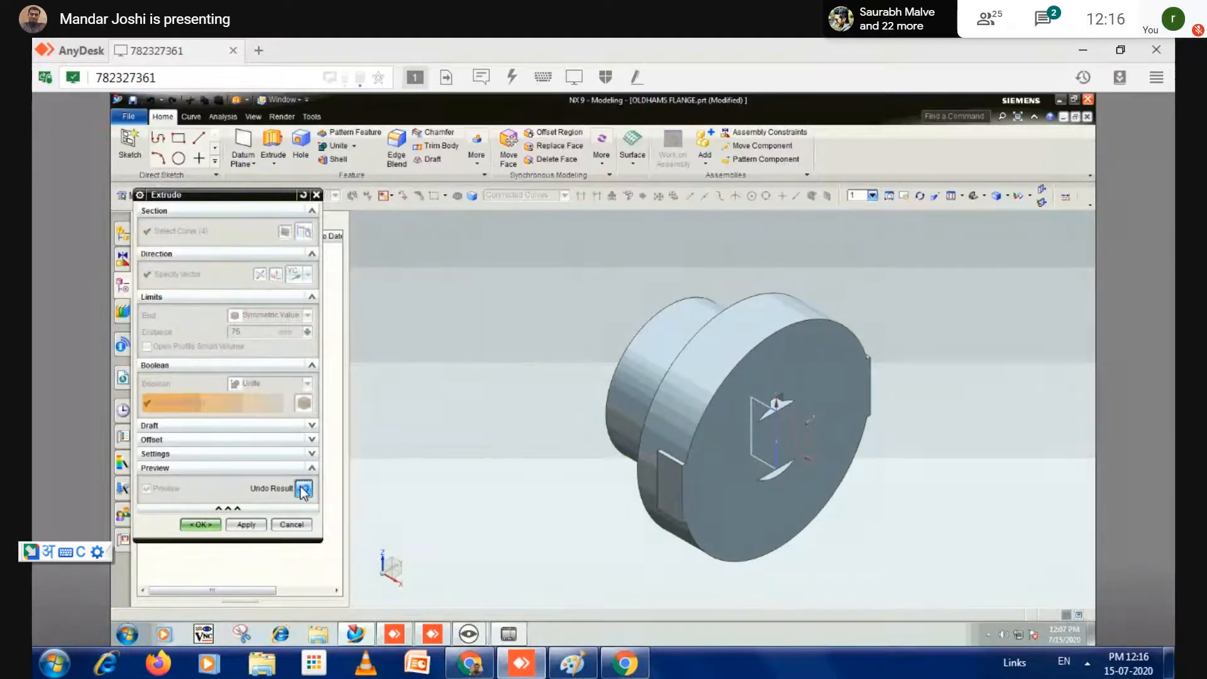
{"action": "left_click", "coordinate": [302, 489]}
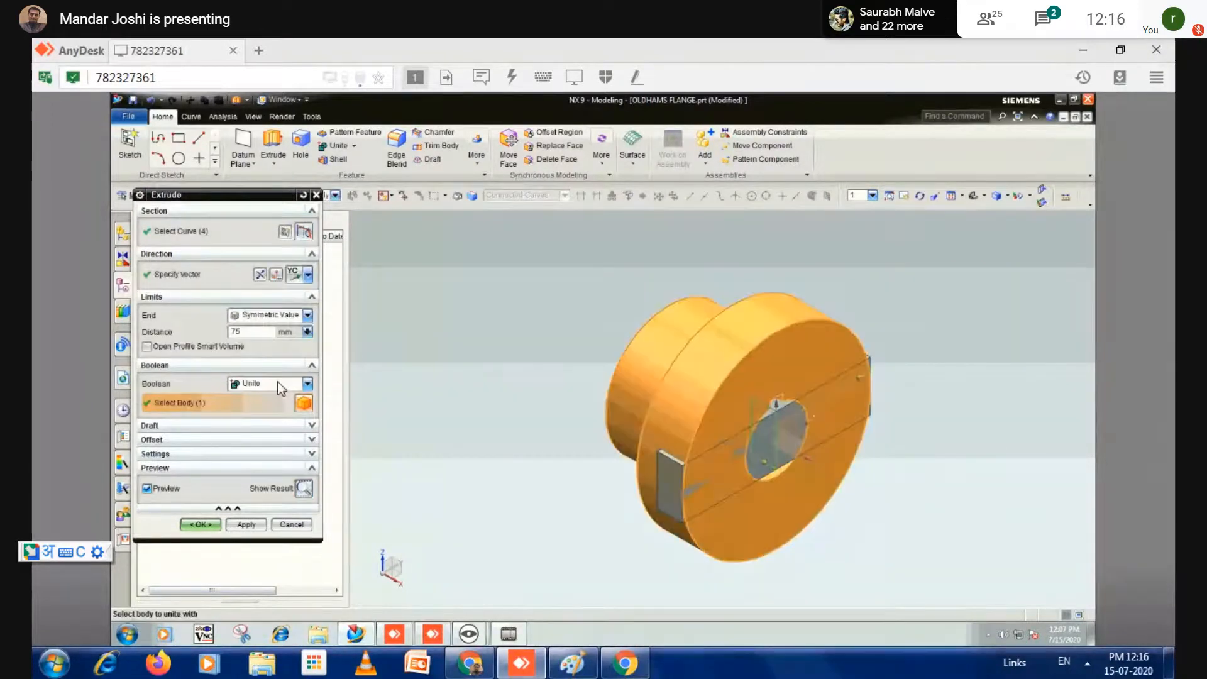
- Subtract the slot extrusion from the flange body, preview and accept the cut, and save the part
{"action": "left_click", "coordinate": [280, 385]}
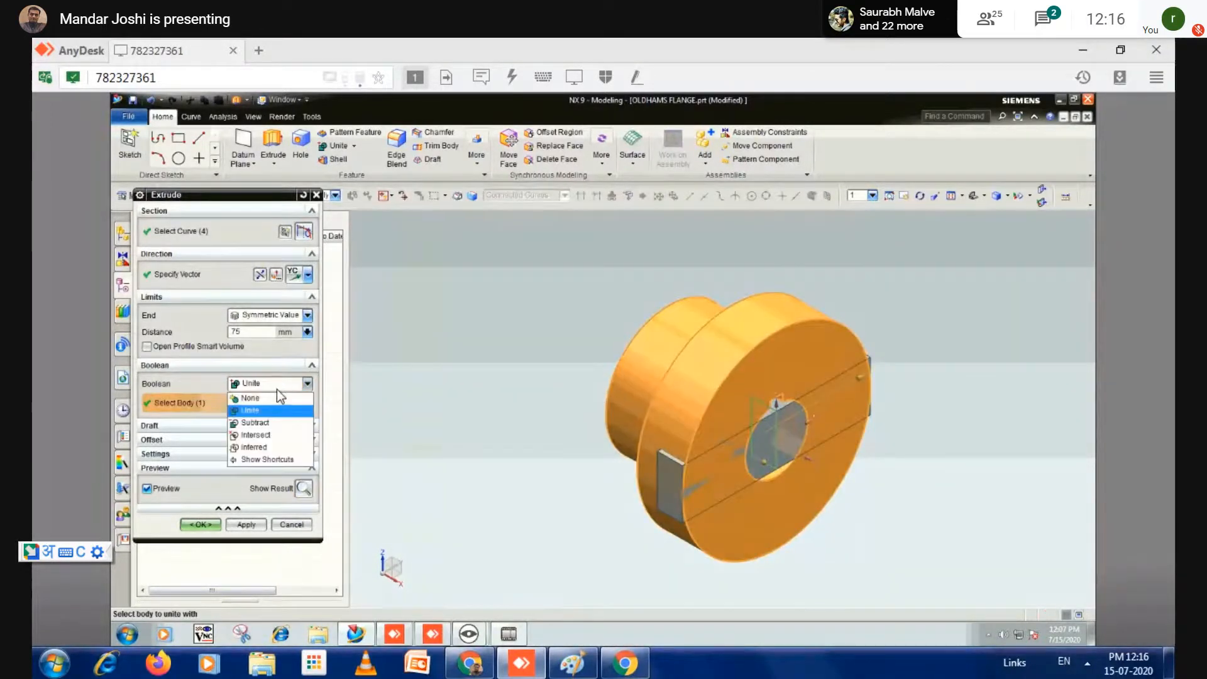
{"action": "left_click", "coordinate": [262, 425]}
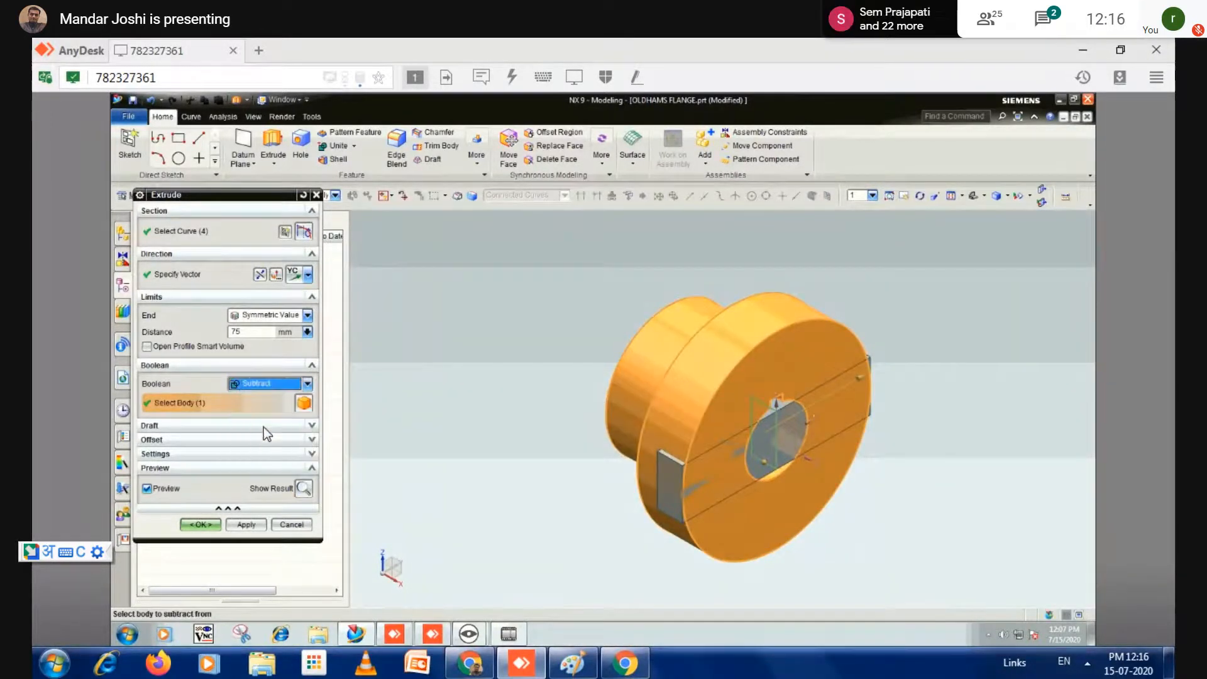
{"action": "left_click", "coordinate": [303, 488]}
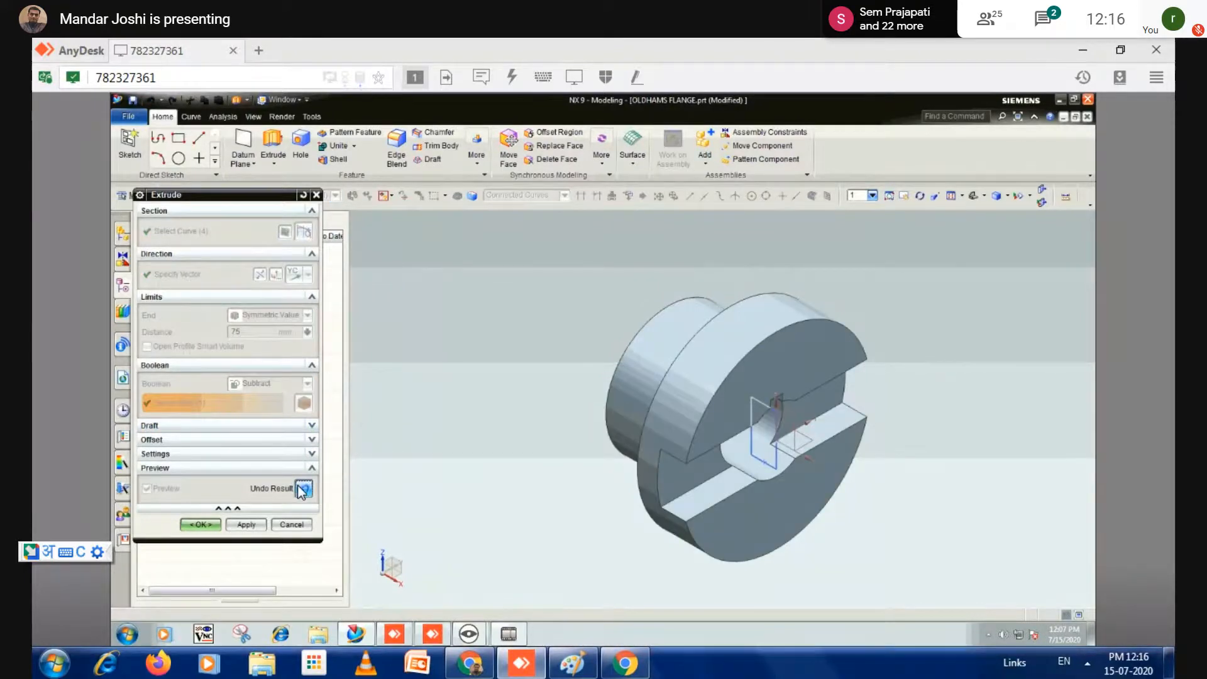
{"action": "left_click", "coordinate": [199, 525]}
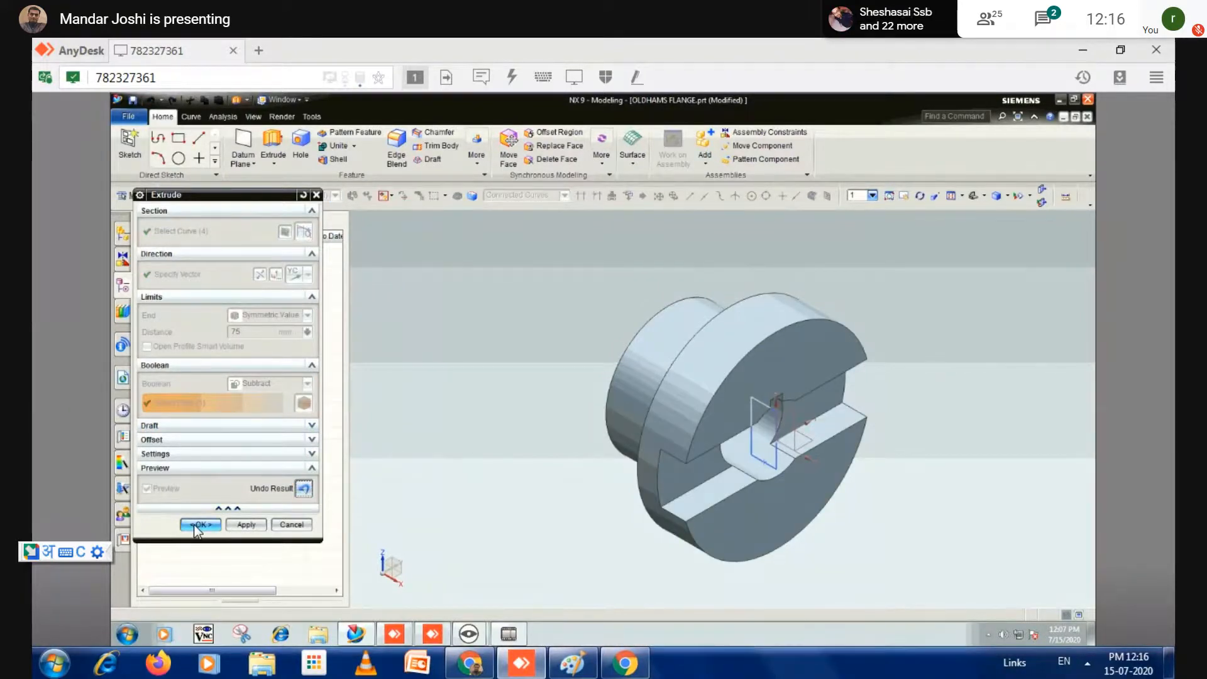
{"action": "left_click", "coordinate": [131, 101]}
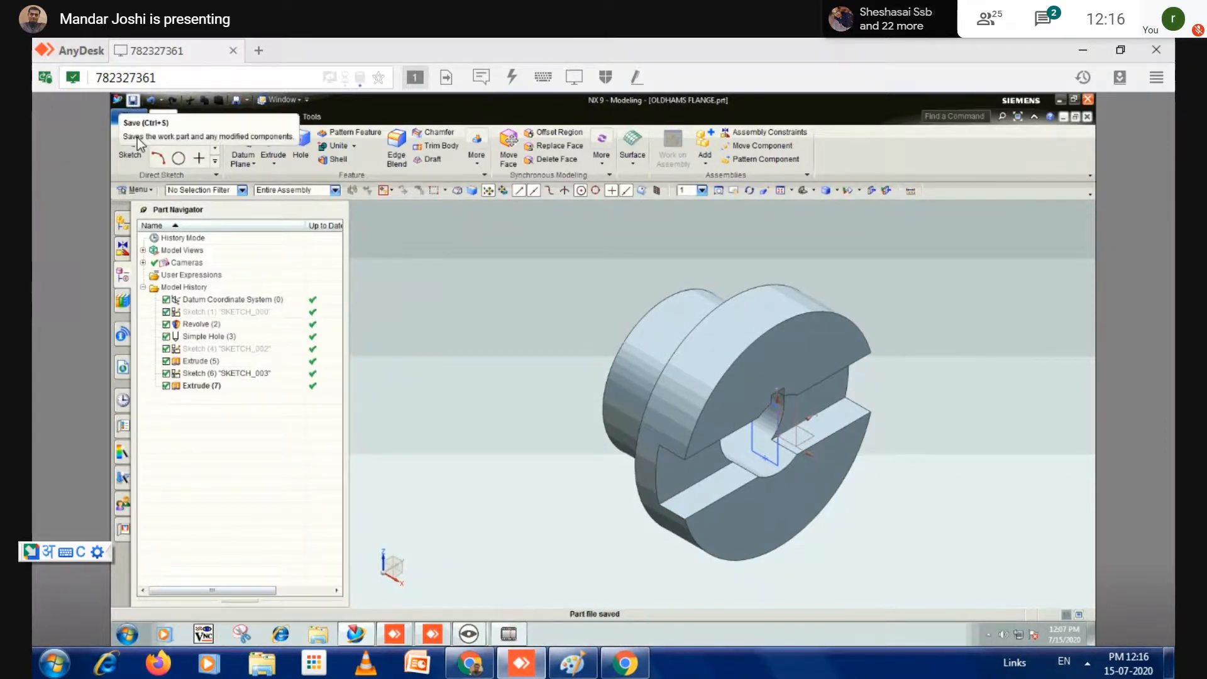
- Check the Flange.pdf drawing in Chrome for the fillet and chamfer callouts, return to NX and save the part
{"action": "left_click", "coordinate": [468, 670]}
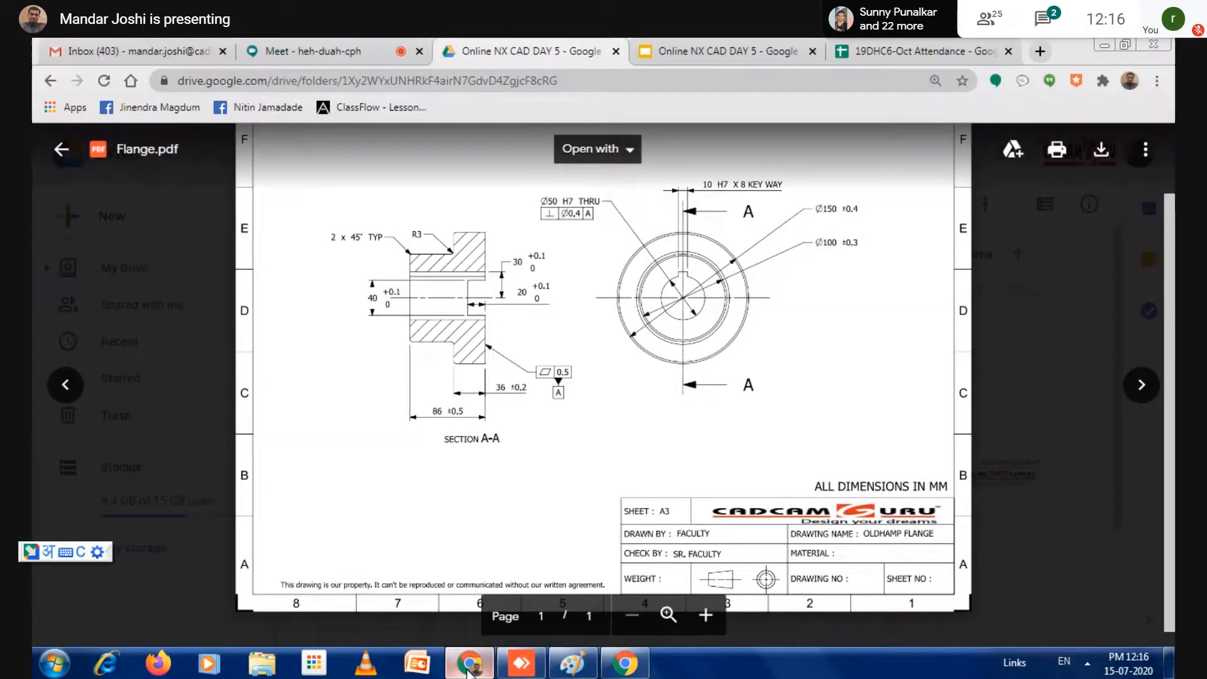
{"action": "left_click", "coordinate": [1107, 44]}
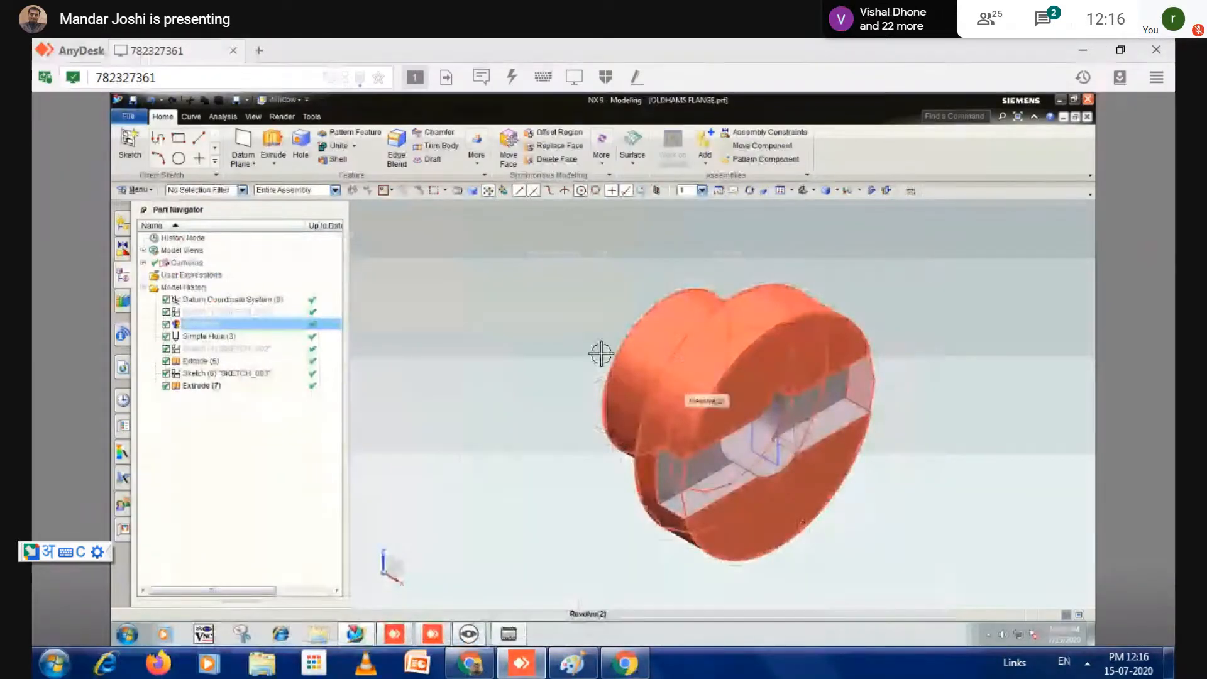
{"action": "key", "text": "ctrl+s"}
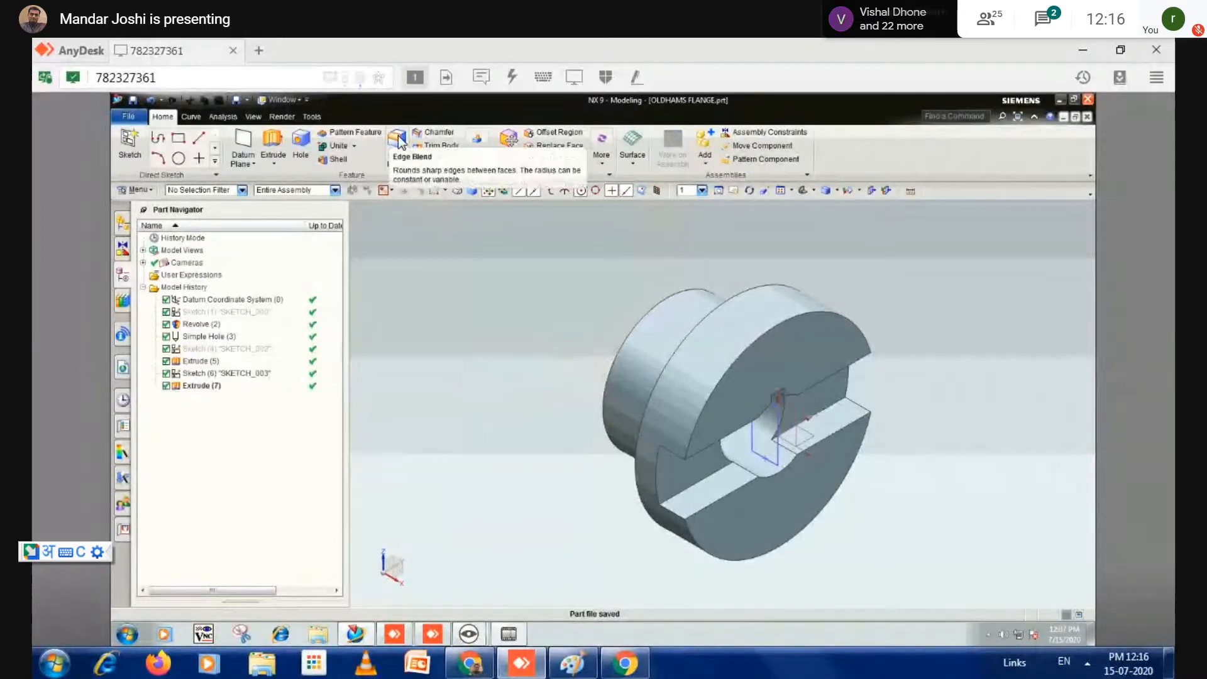
- Apply a circular Edge Blend of 3 mm radius to the edge where the hub meets the flange disc, following Flange.pdf
{"action": "left_click", "coordinate": [138, 190]}
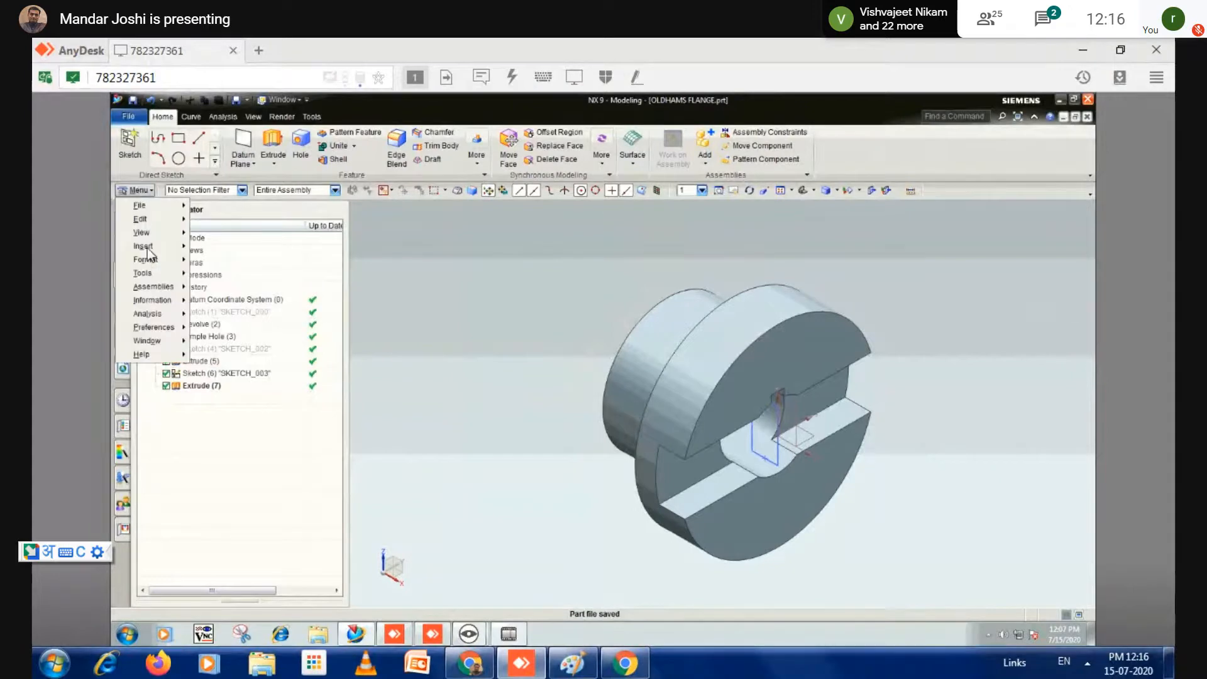
{"action": "mouse_move", "coordinate": [147, 247]}
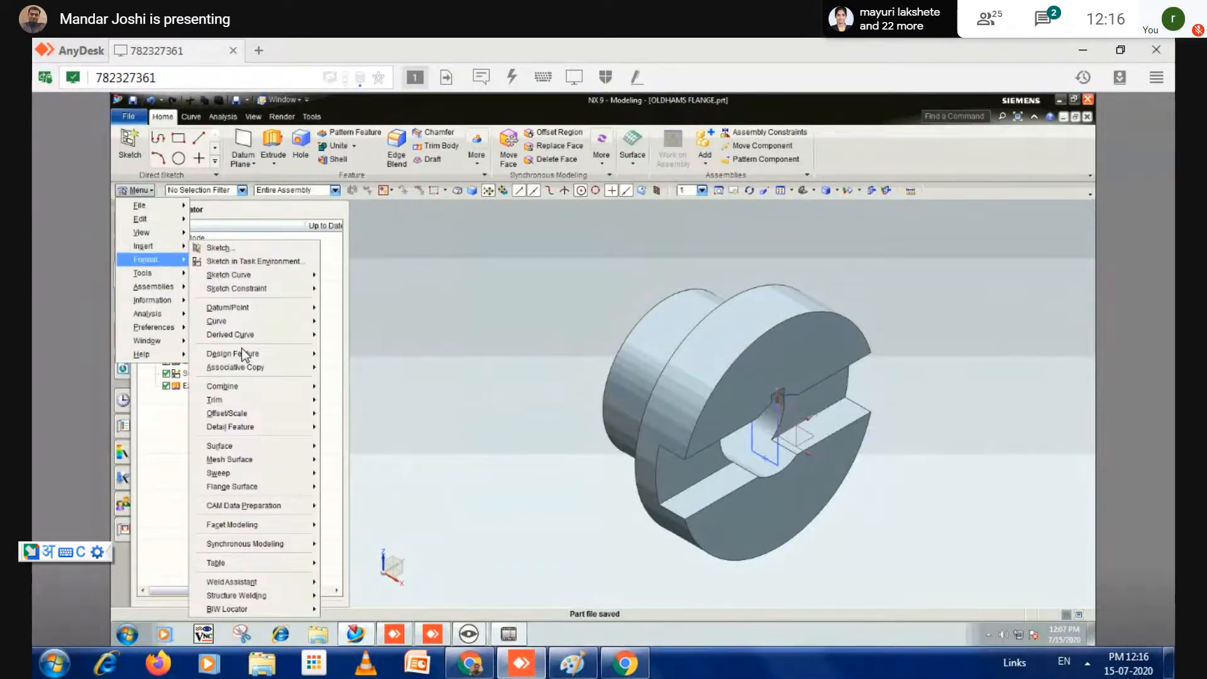
{"action": "mouse_move", "coordinate": [251, 427]}
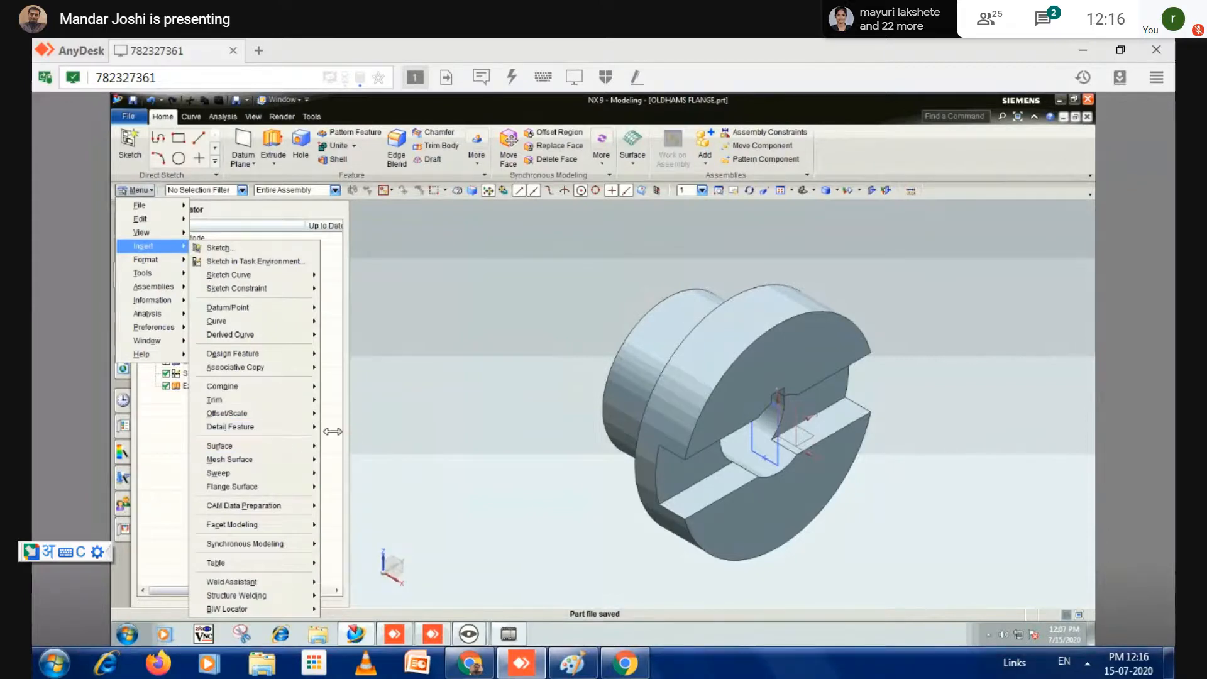
{"action": "mouse_move", "coordinate": [292, 427]}
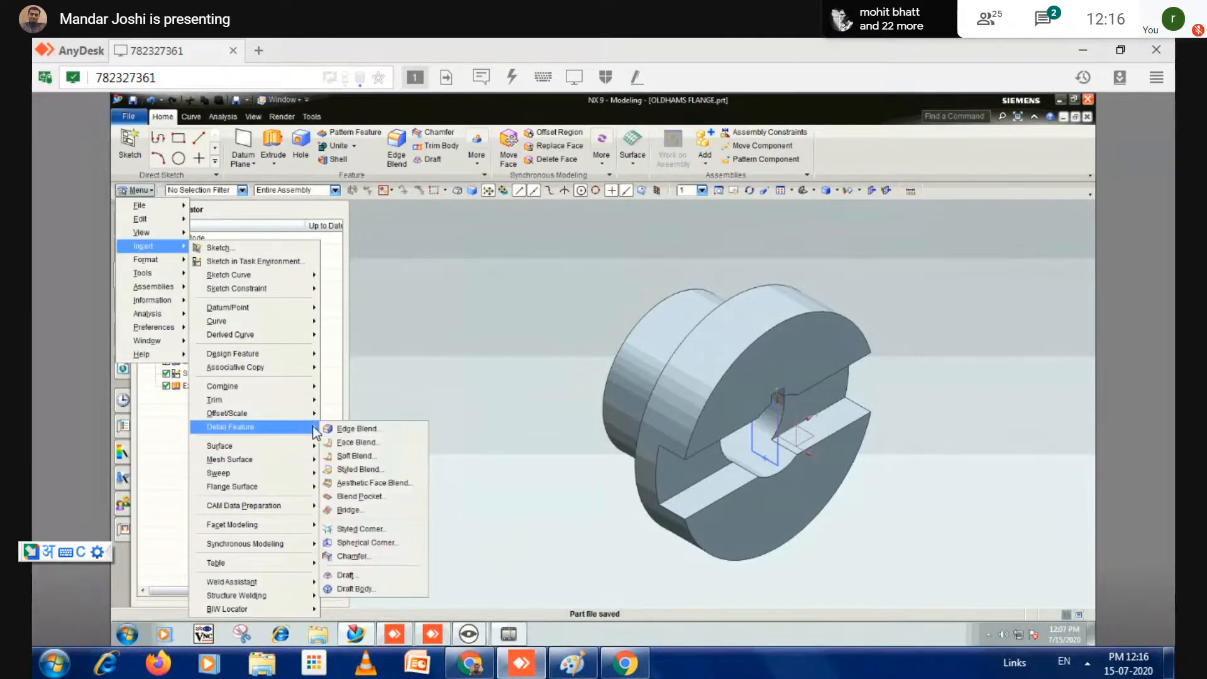
{"action": "left_click", "coordinate": [367, 432]}
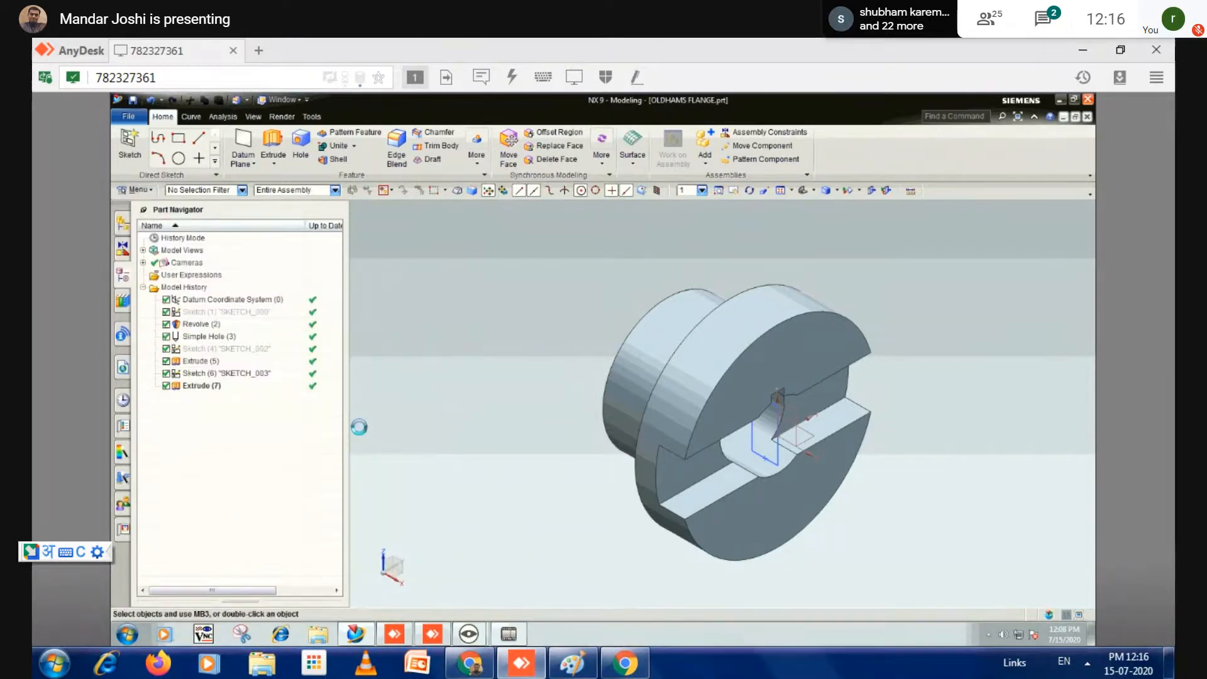
{"action": "left_click", "coordinate": [470, 663]}
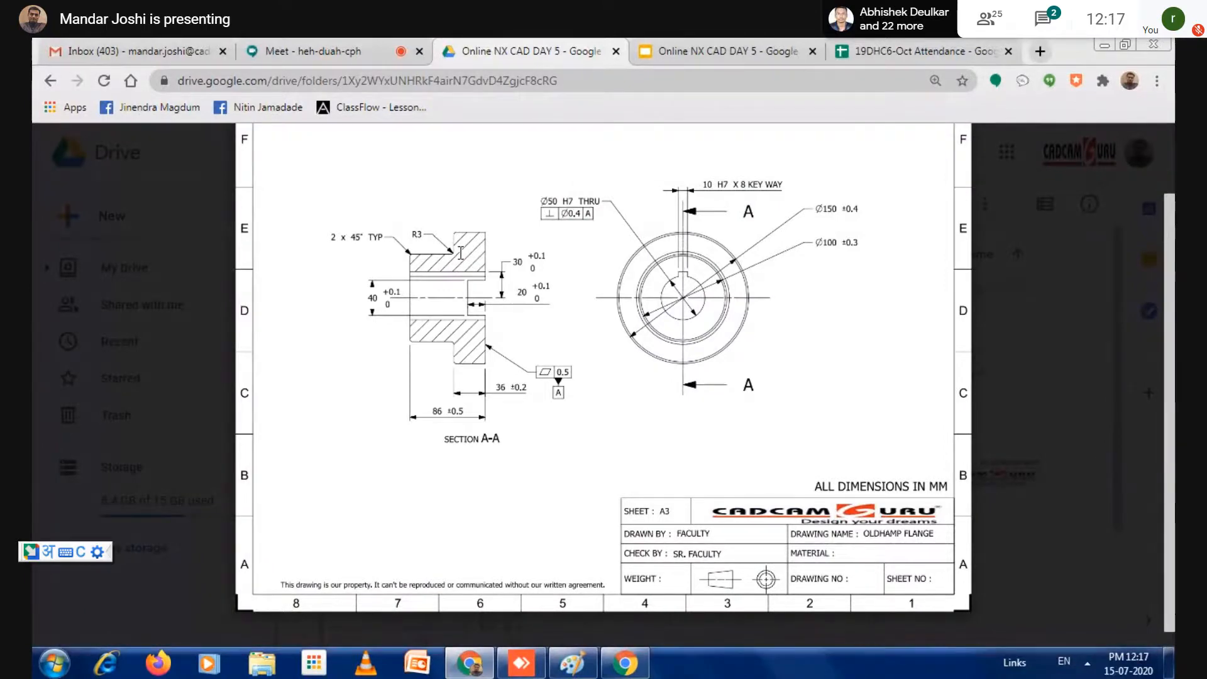
{"action": "left_click", "coordinate": [1103, 44]}
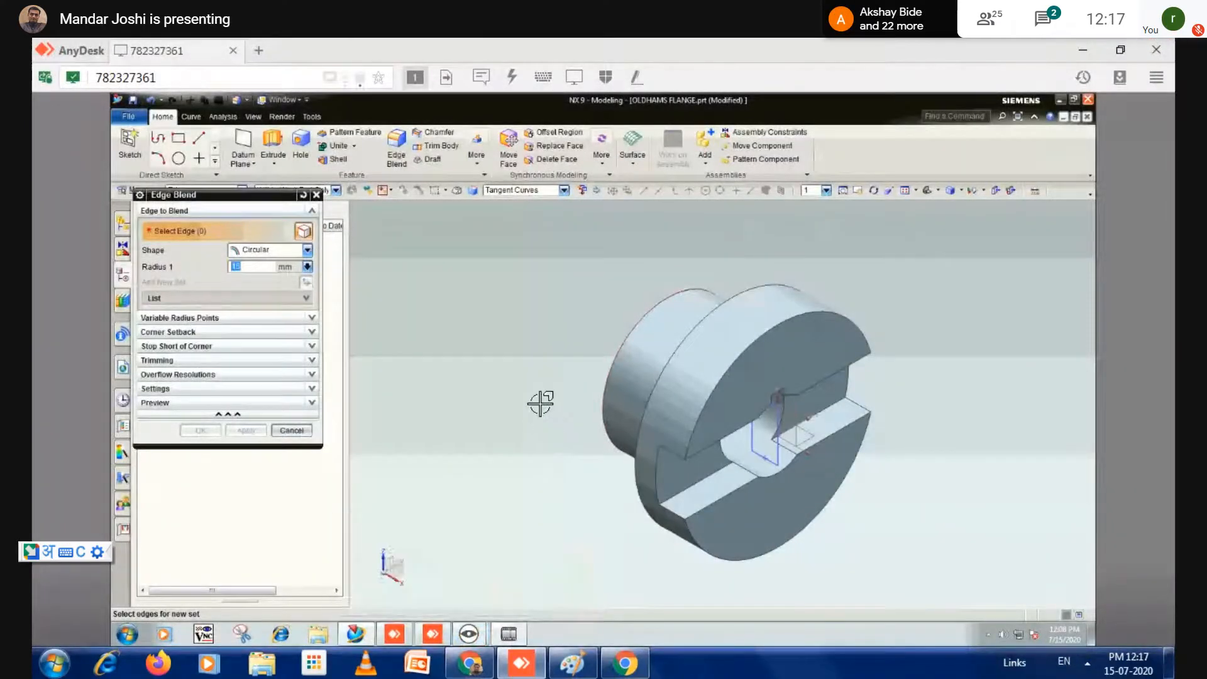
{"action": "middle_click_drag", "start_coordinate": [542, 402], "coordinate": [612, 437]}
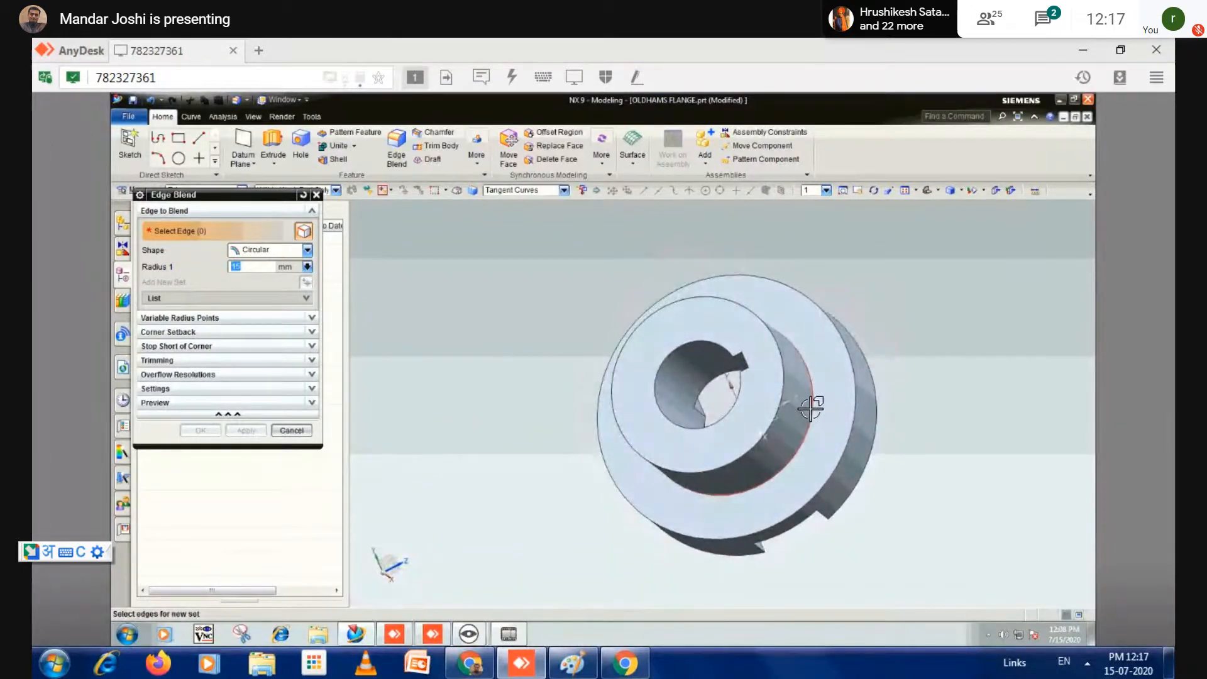
{"action": "left_click", "coordinate": [761, 412]}
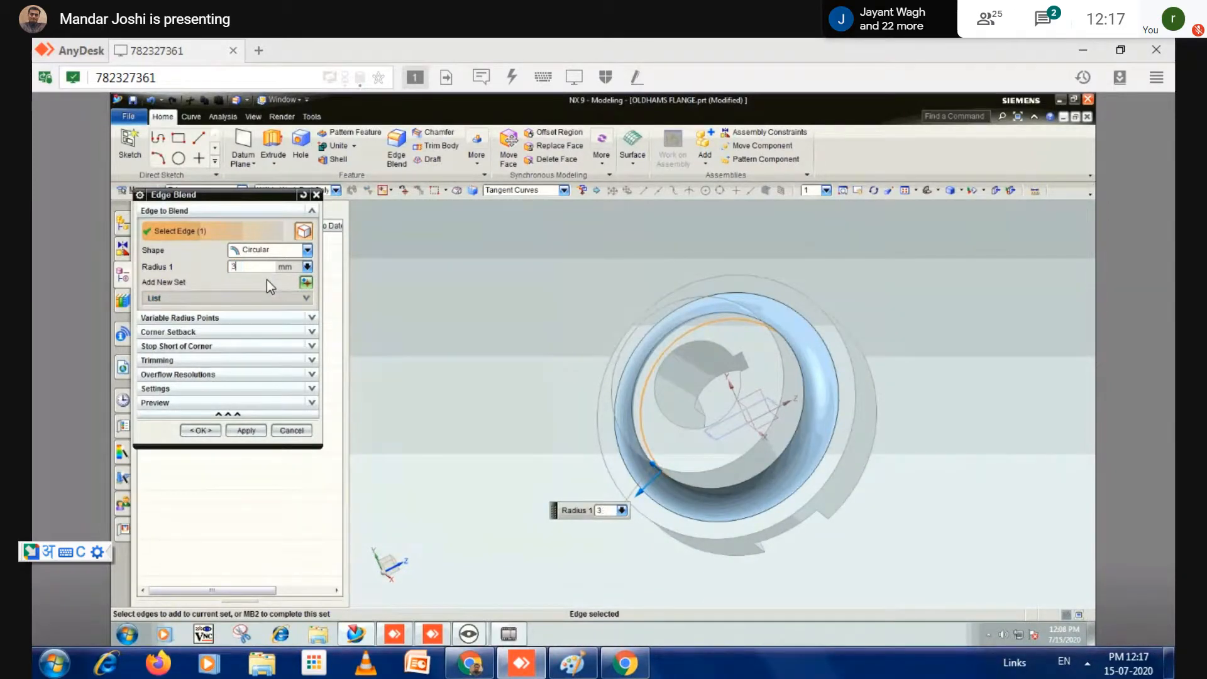
{"action": "key", "text": "Return"}
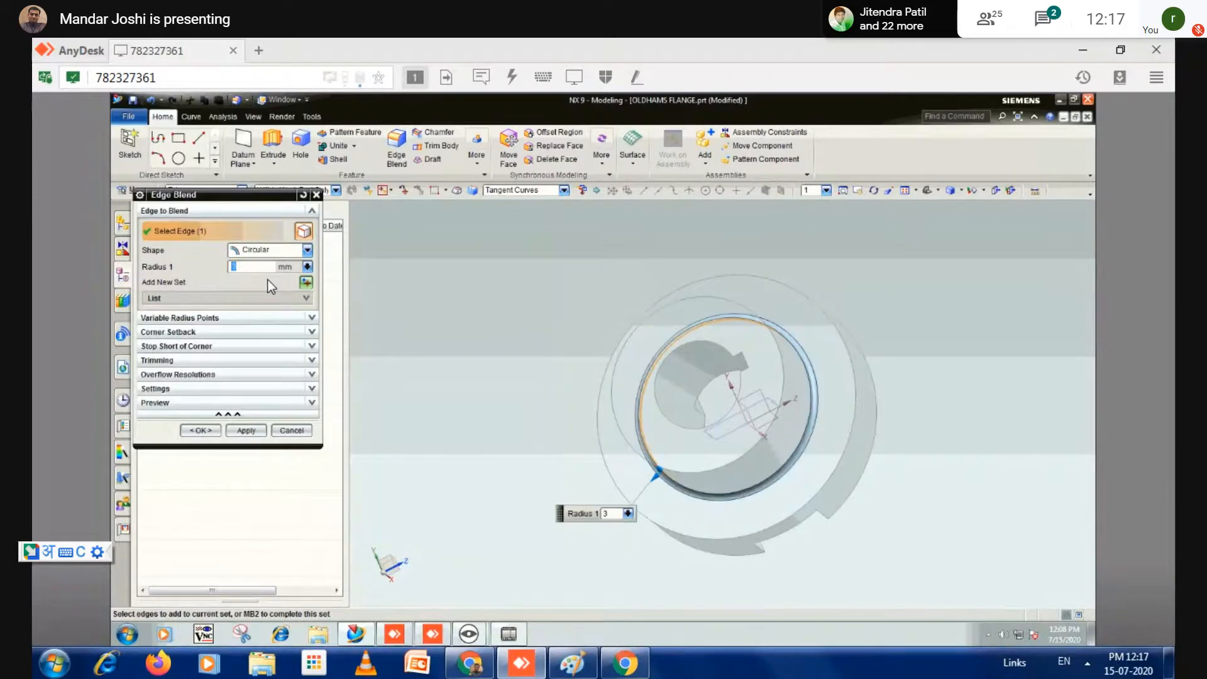
{"action": "left_click", "coordinate": [200, 430]}
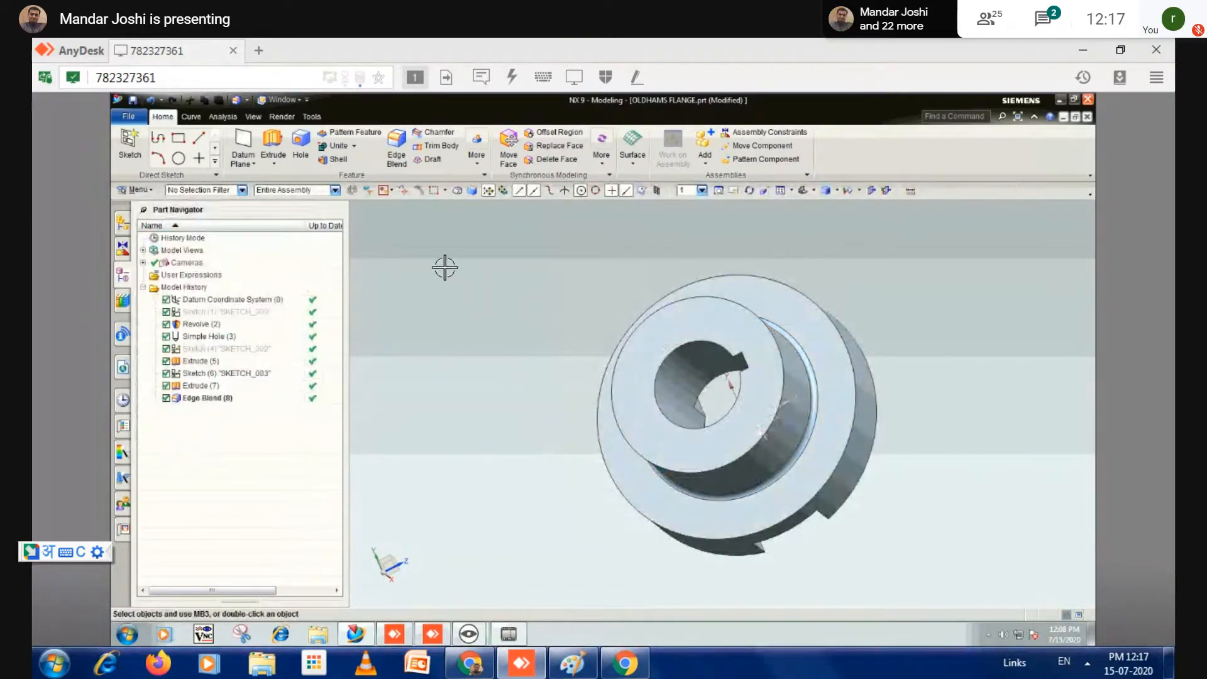
- Chamfer the hub's outer end edge using Offset and Angle with 2 mm and 45°, checking Flange.pdf, and save the part
{"action": "left_click", "coordinate": [139, 190]}
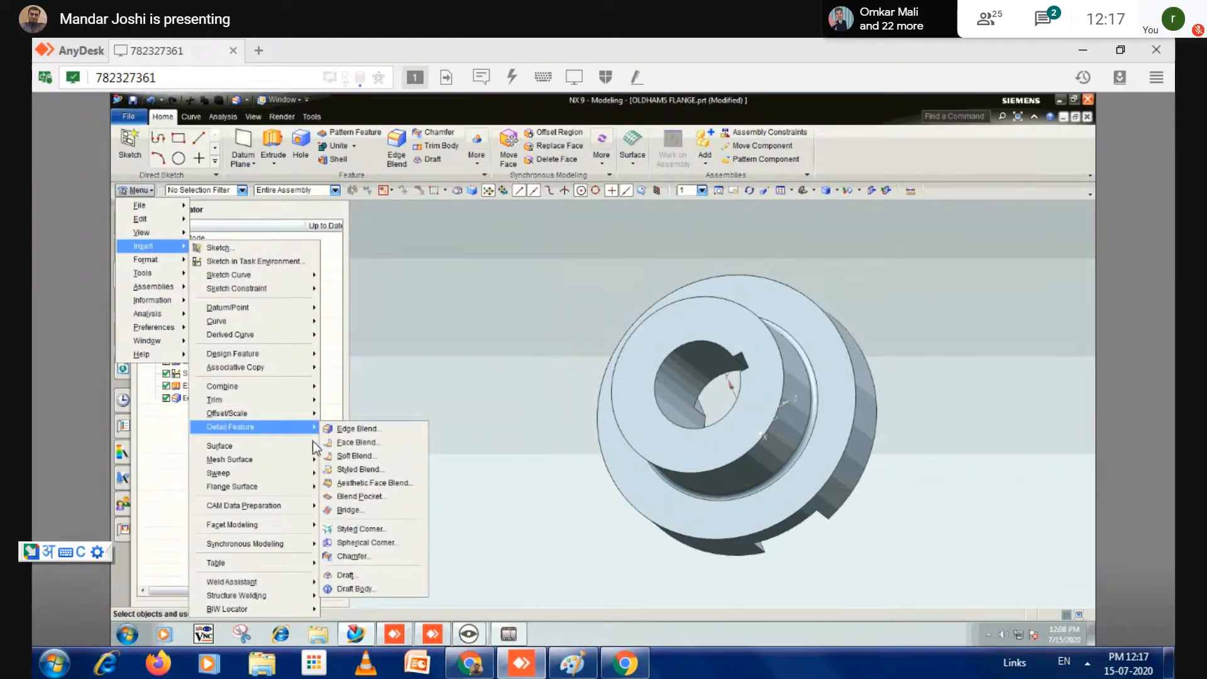
{"action": "left_click", "coordinate": [349, 557]}
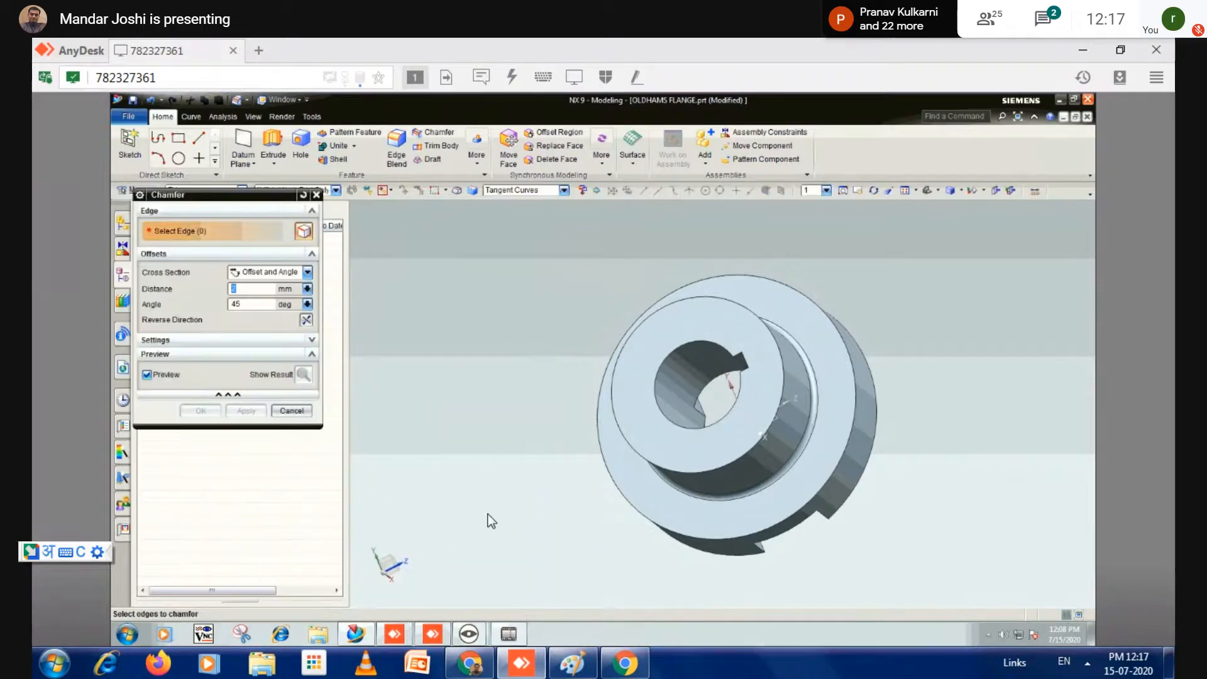
{"action": "left_click", "coordinate": [778, 350]}
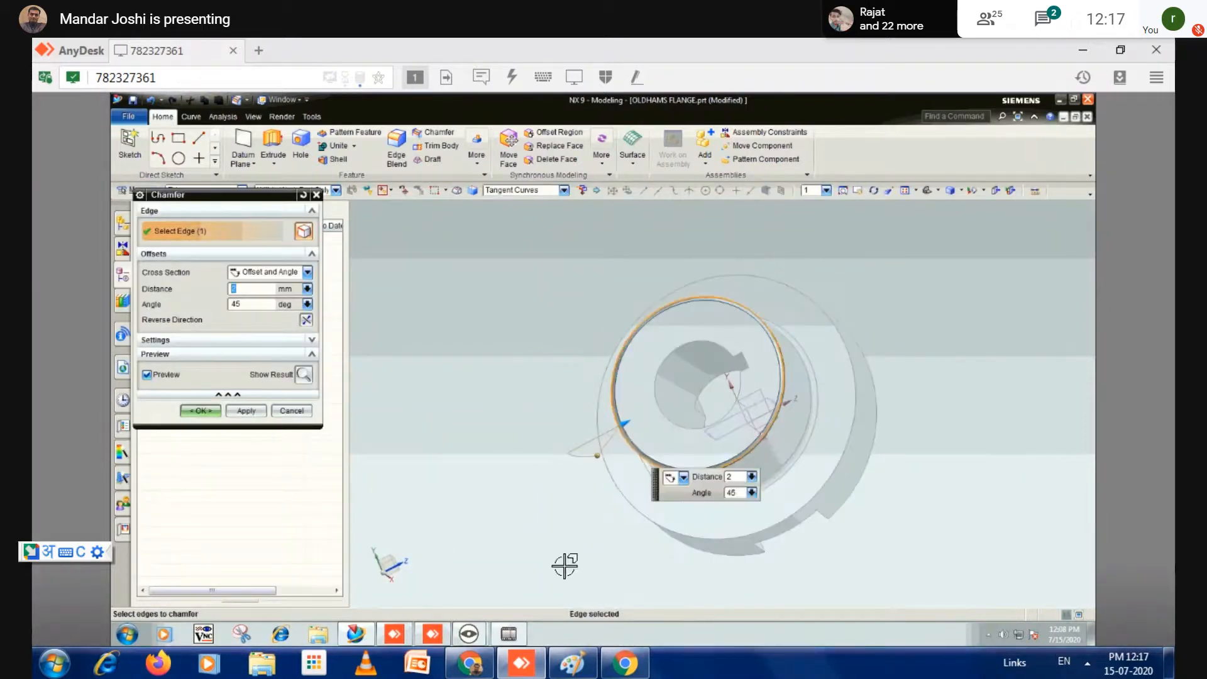
{"action": "left_click", "coordinate": [480, 675]}
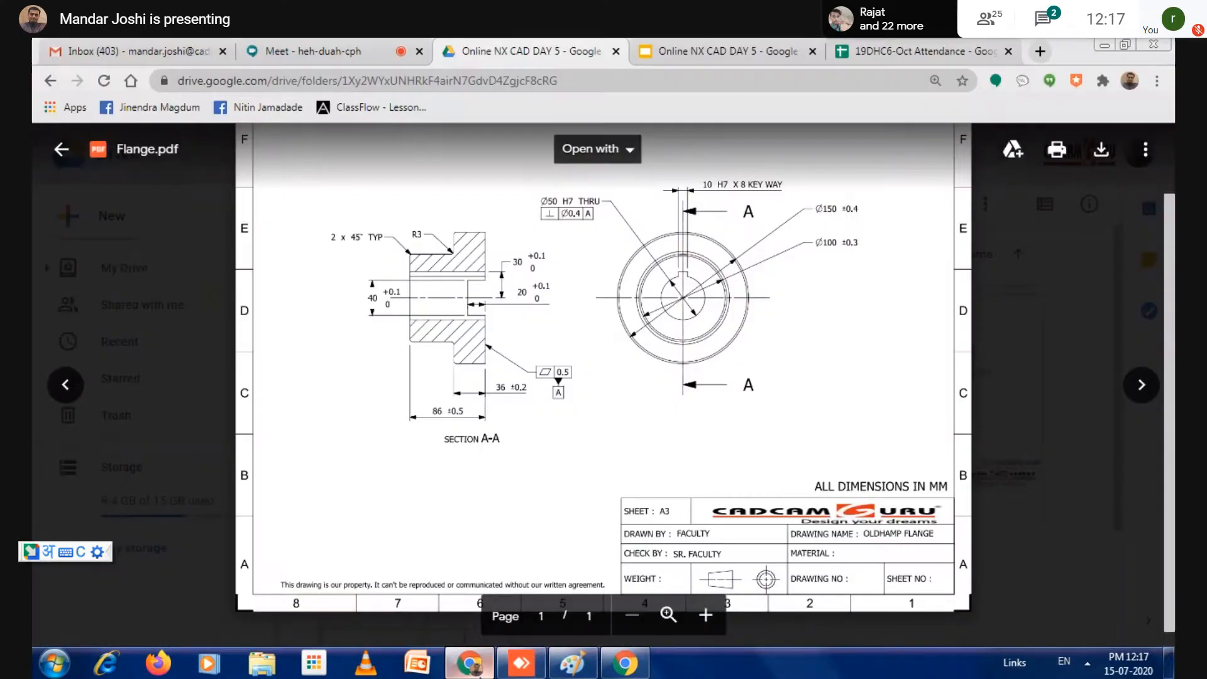
{"action": "left_click", "coordinate": [1111, 44]}
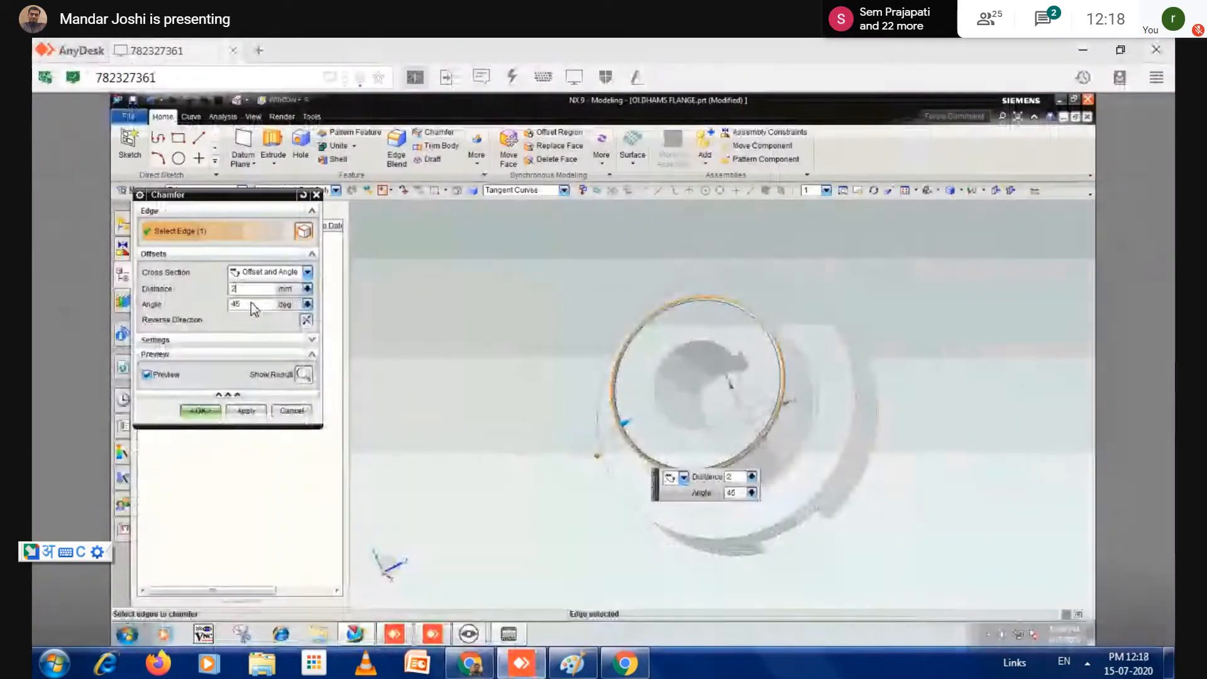
{"action": "left_click", "coordinate": [250, 304]}
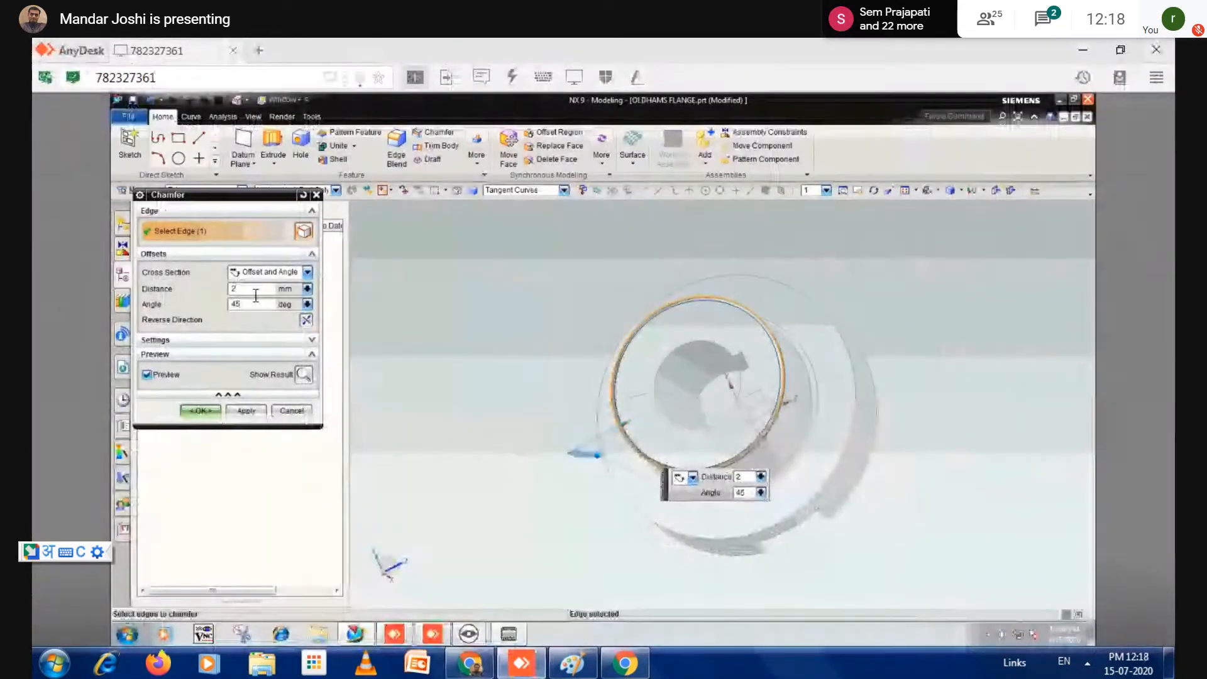
{"action": "left_click", "coordinate": [255, 274]}
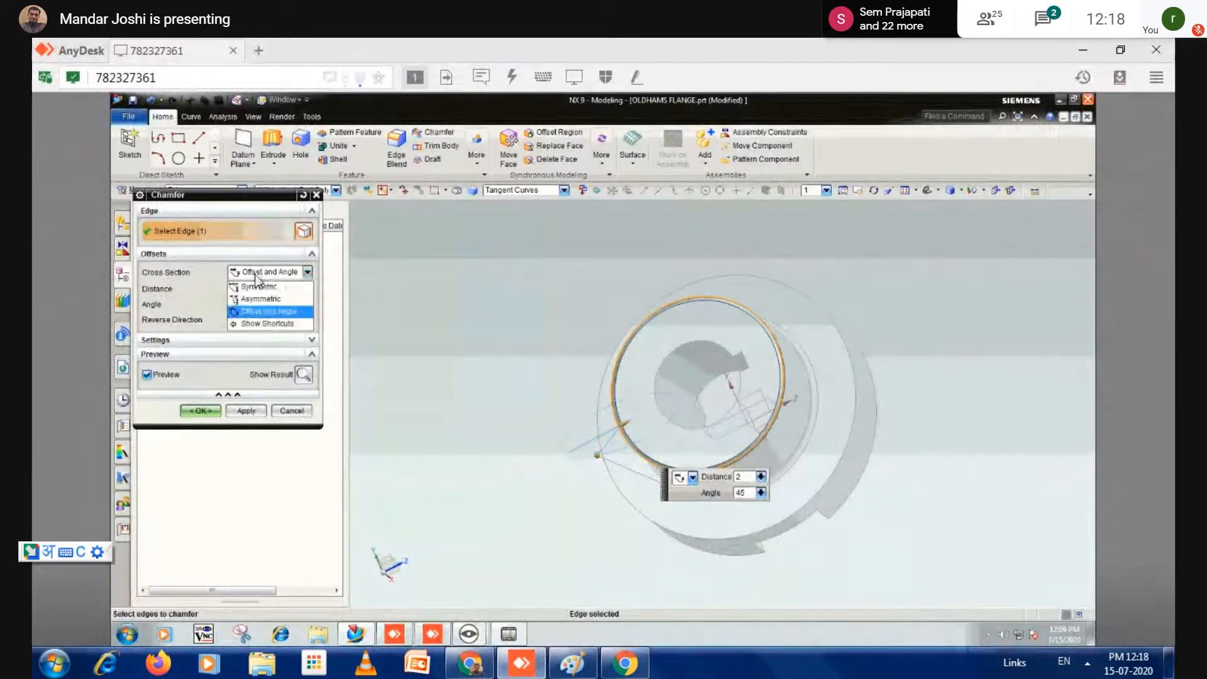
{"action": "left_click", "coordinate": [257, 312]}
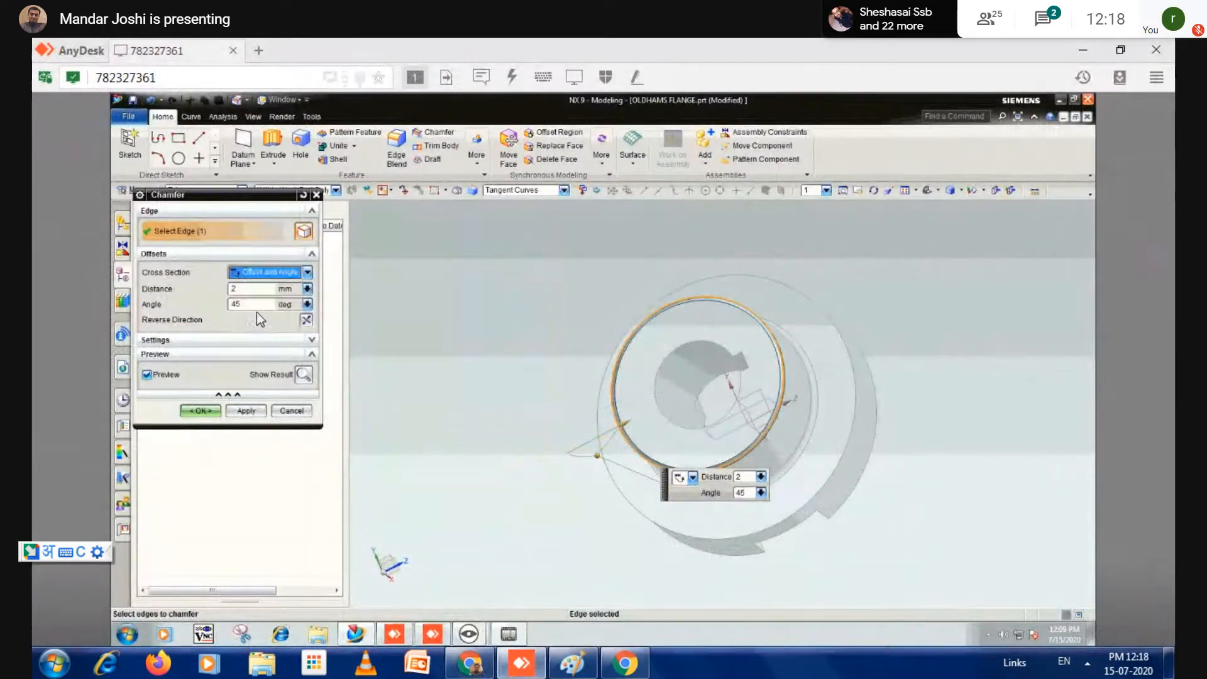
{"action": "left_click", "coordinate": [199, 410]}
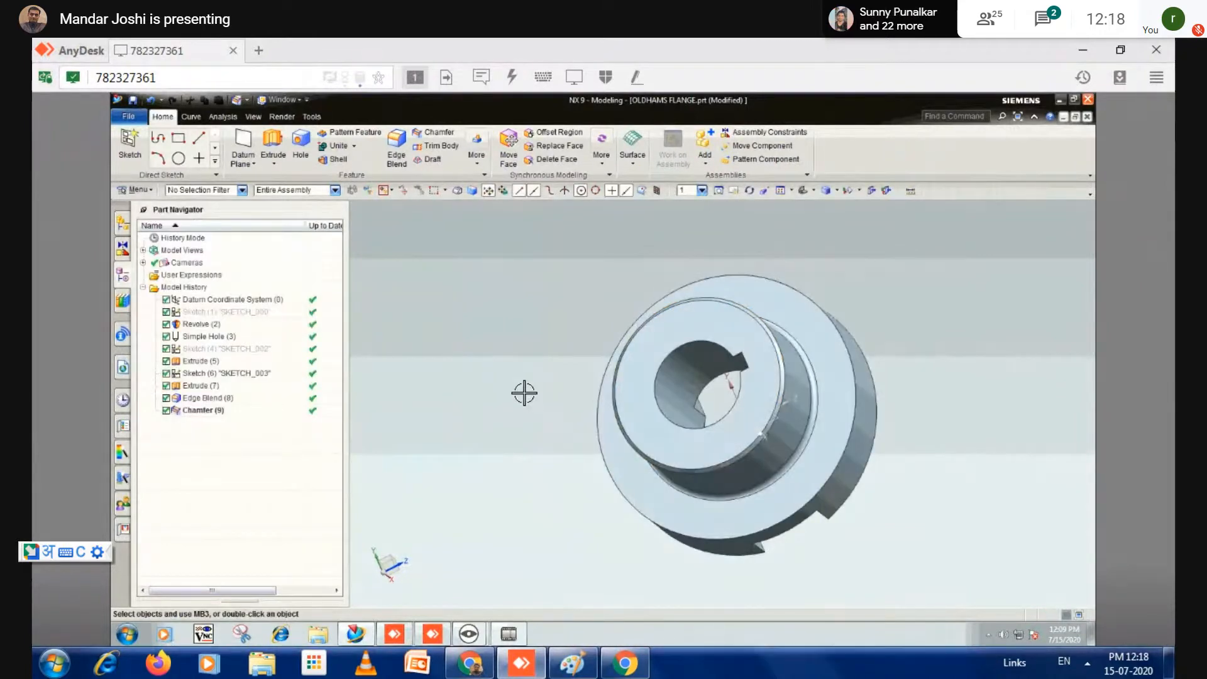
{"action": "key", "text": "End"}
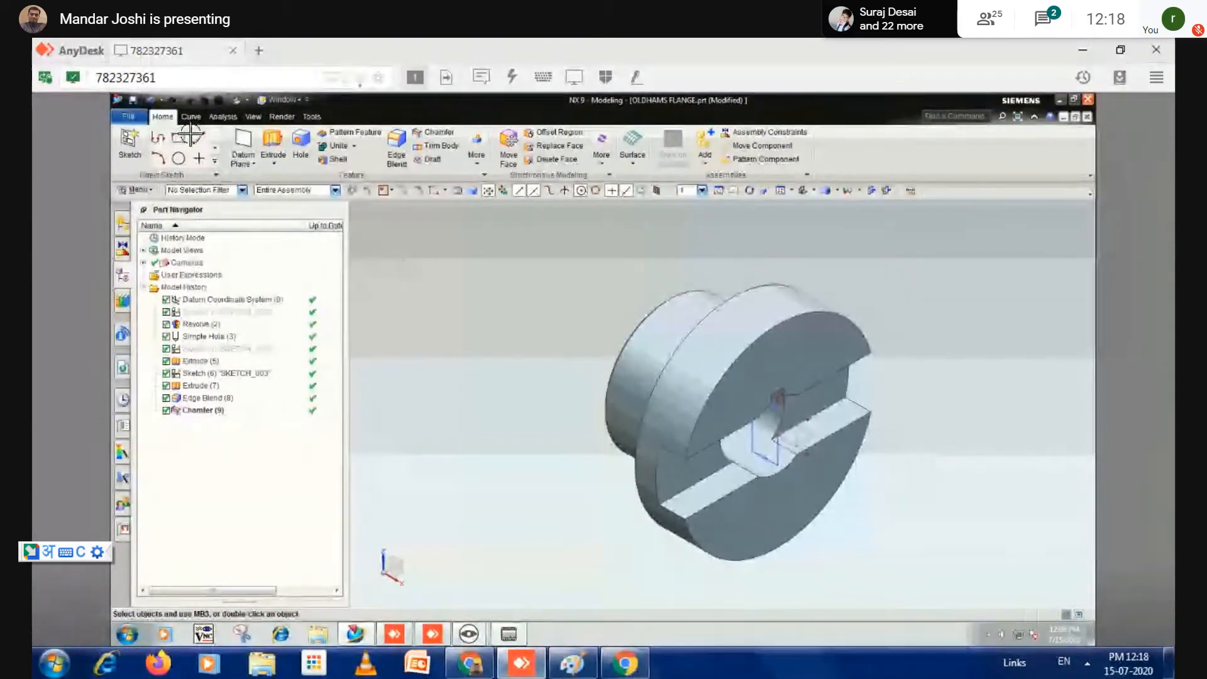
{"action": "key", "text": "ctrl+s"}
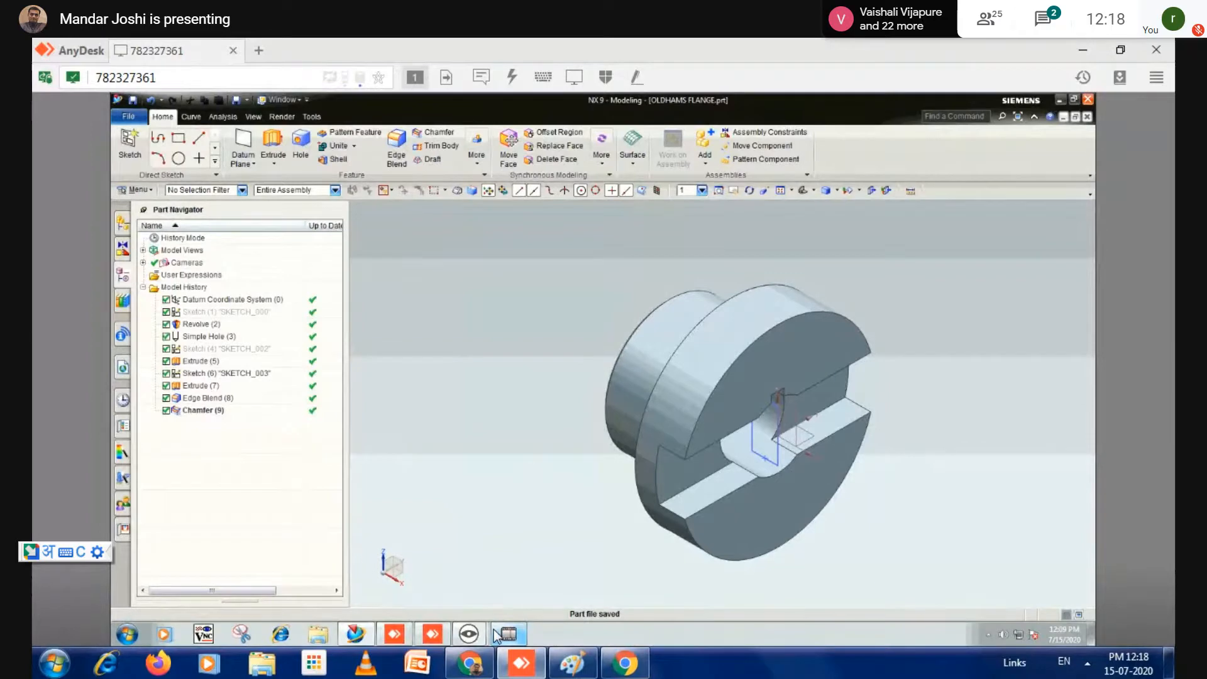
- Review the Flange.pdf drawing and examine the model's revolve, simple hole and keyway extrude features in the history
{"action": "left_click", "coordinate": [468, 662]}
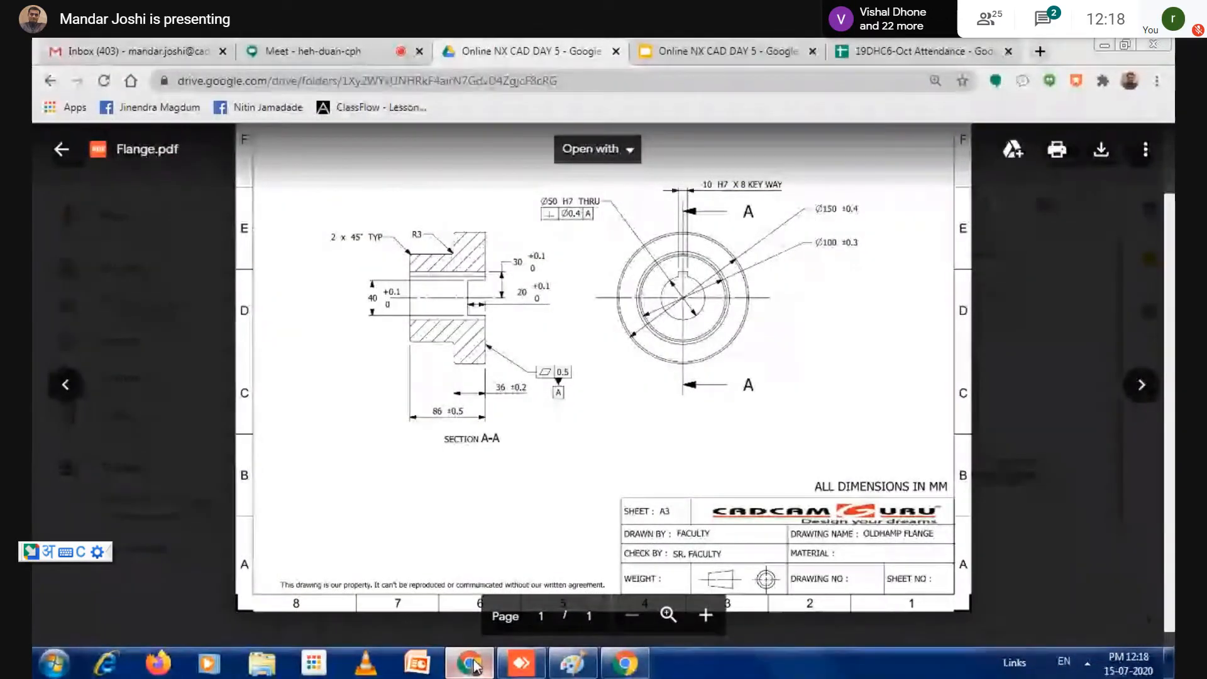
{"action": "left_click", "coordinate": [471, 664]}
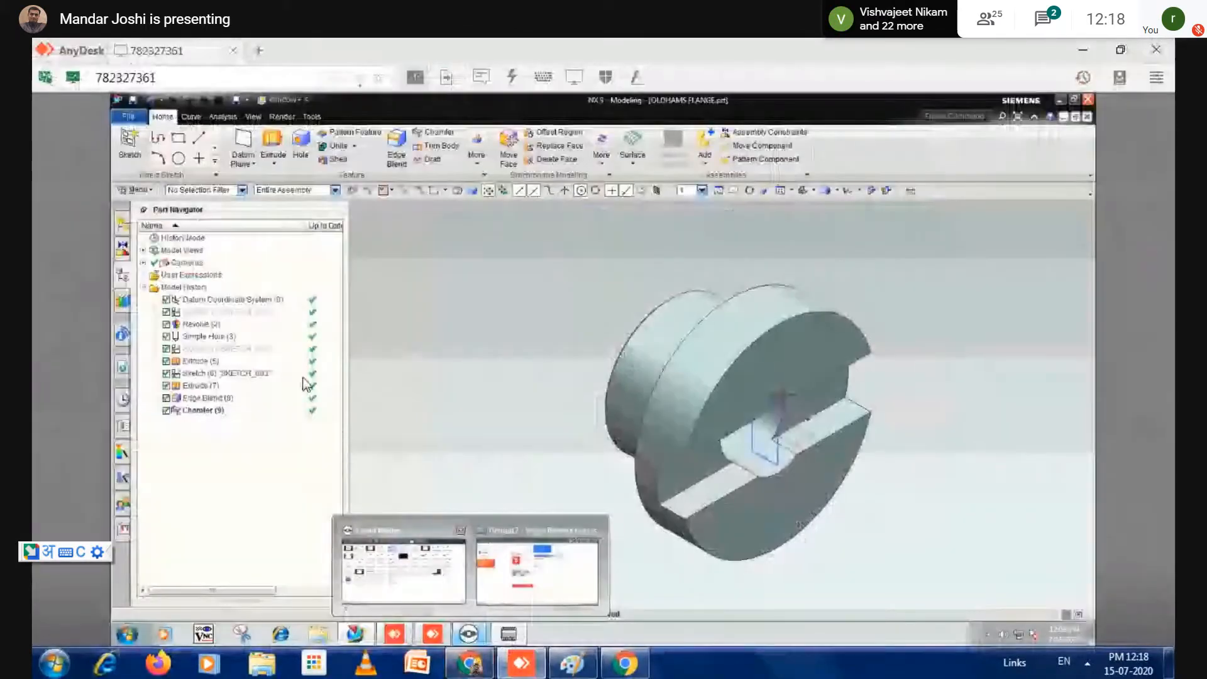
{"action": "left_click", "coordinate": [199, 325]}
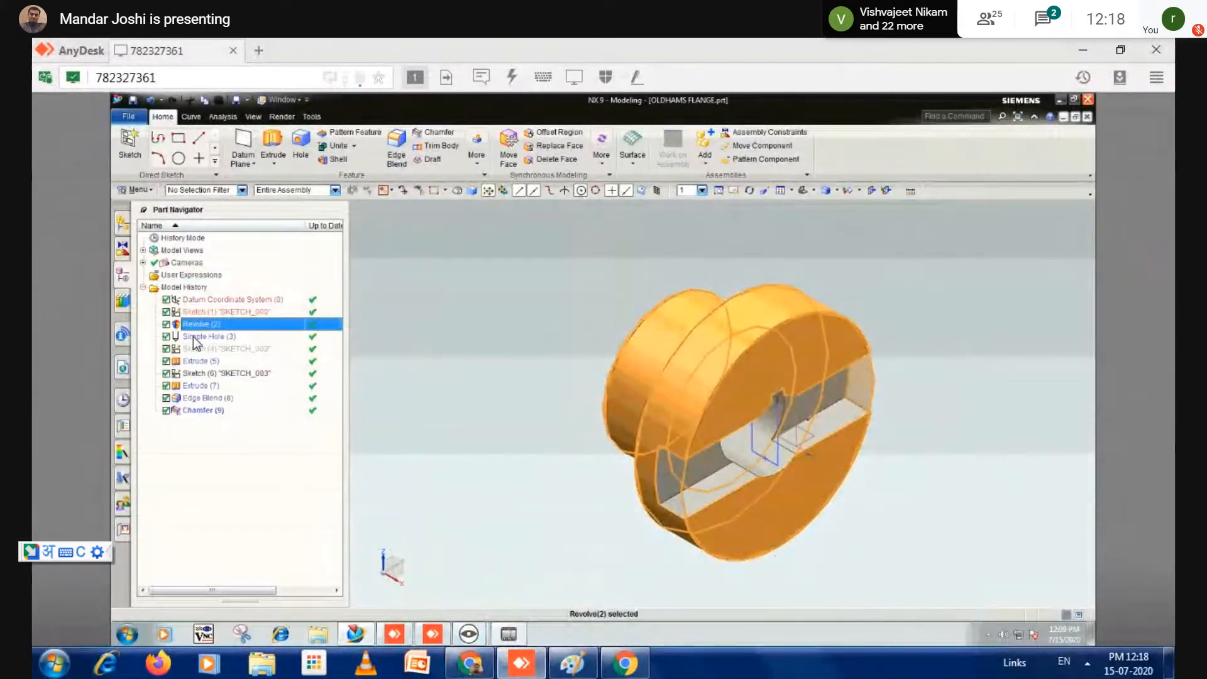
{"action": "left_click", "coordinate": [195, 338]}
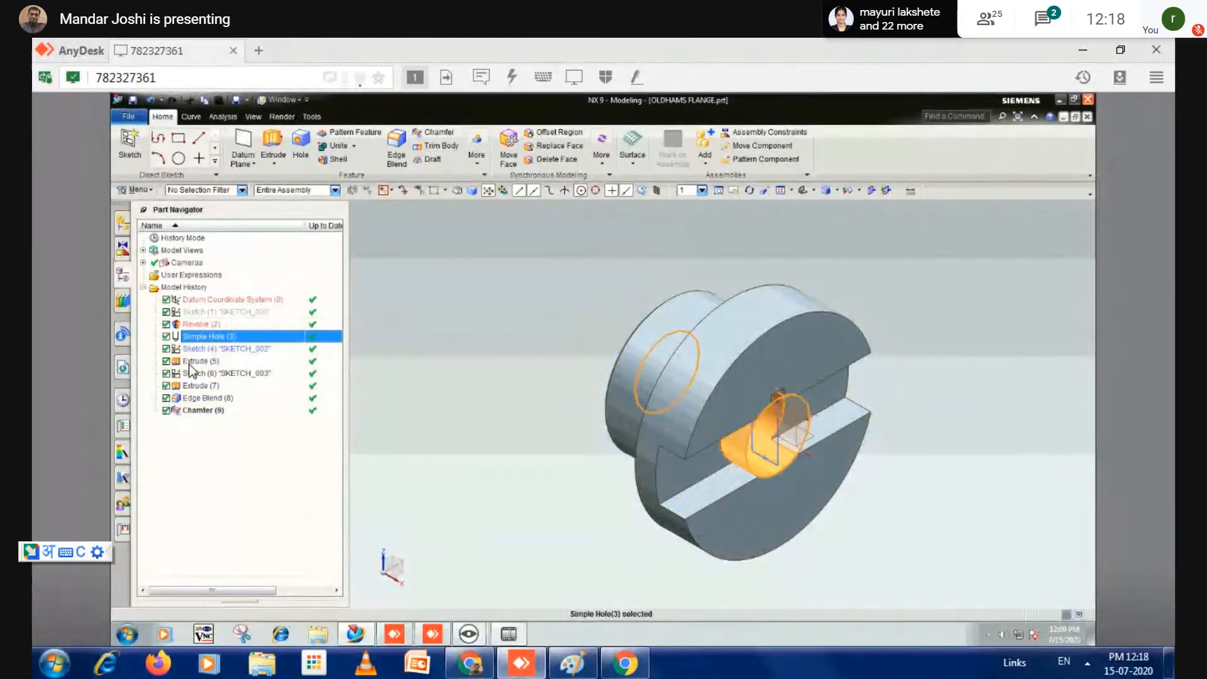
{"action": "left_click", "coordinate": [189, 362]}
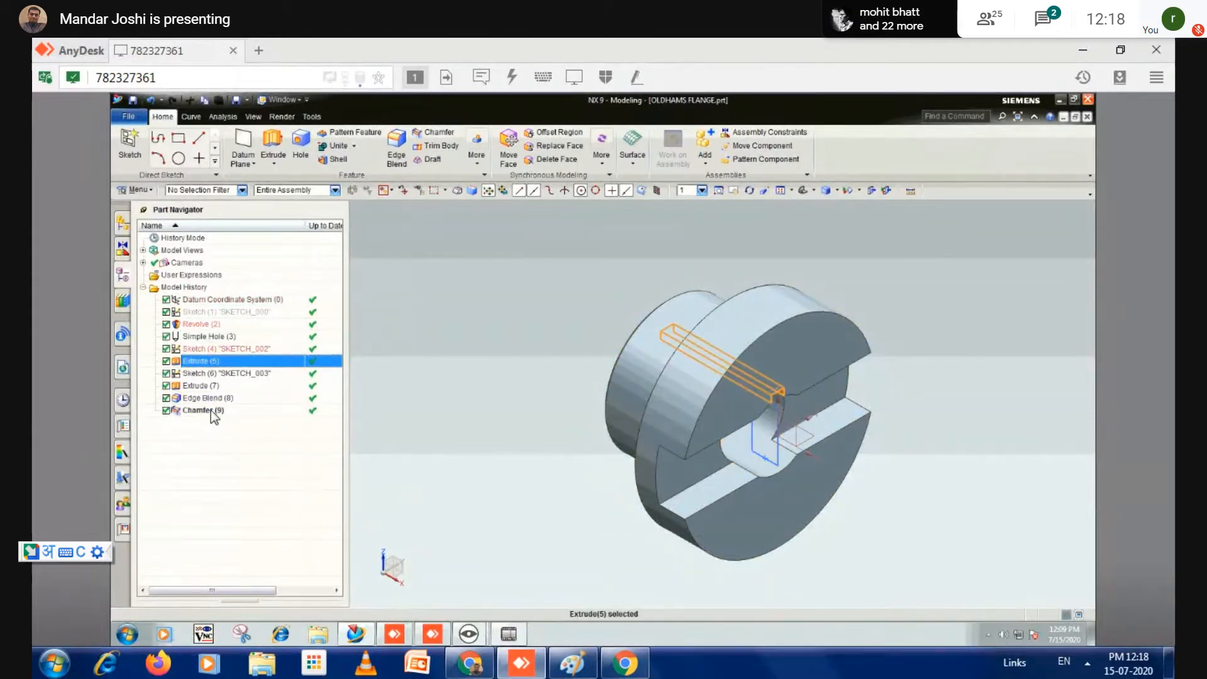
- Highlight the slot's extrude feature in the model history to examine it, clear the selection and save the part
{"action": "left_click", "coordinate": [200, 386]}
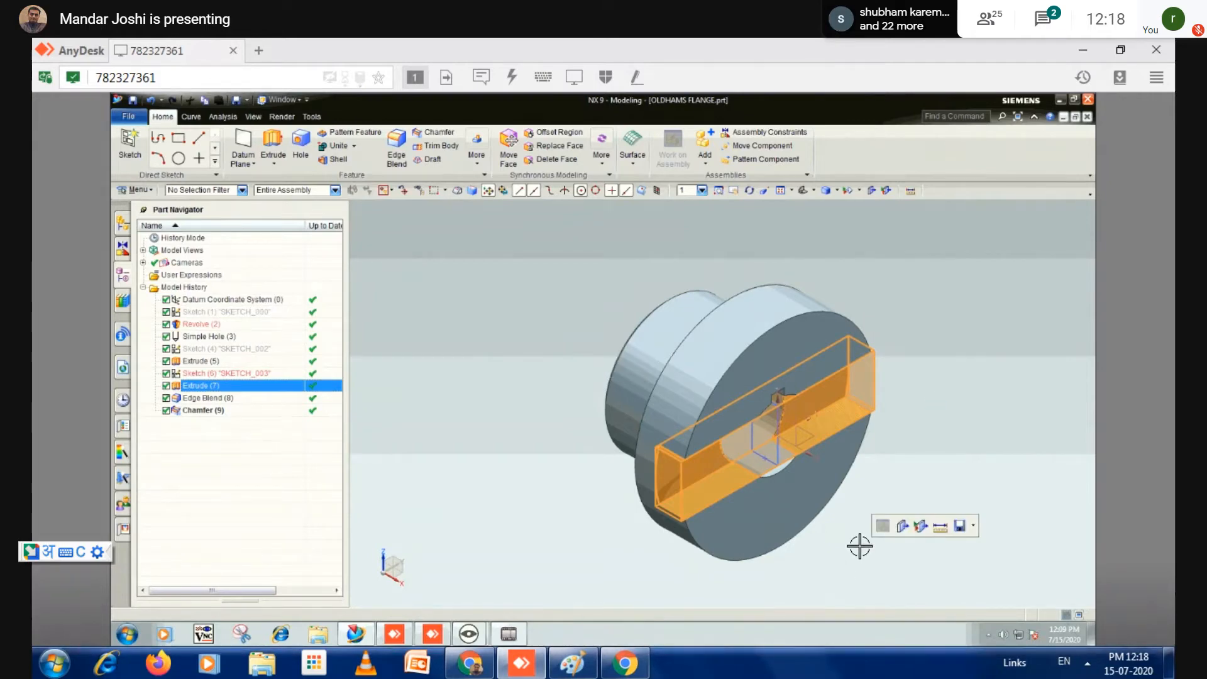
{"action": "key", "text": "Escape"}
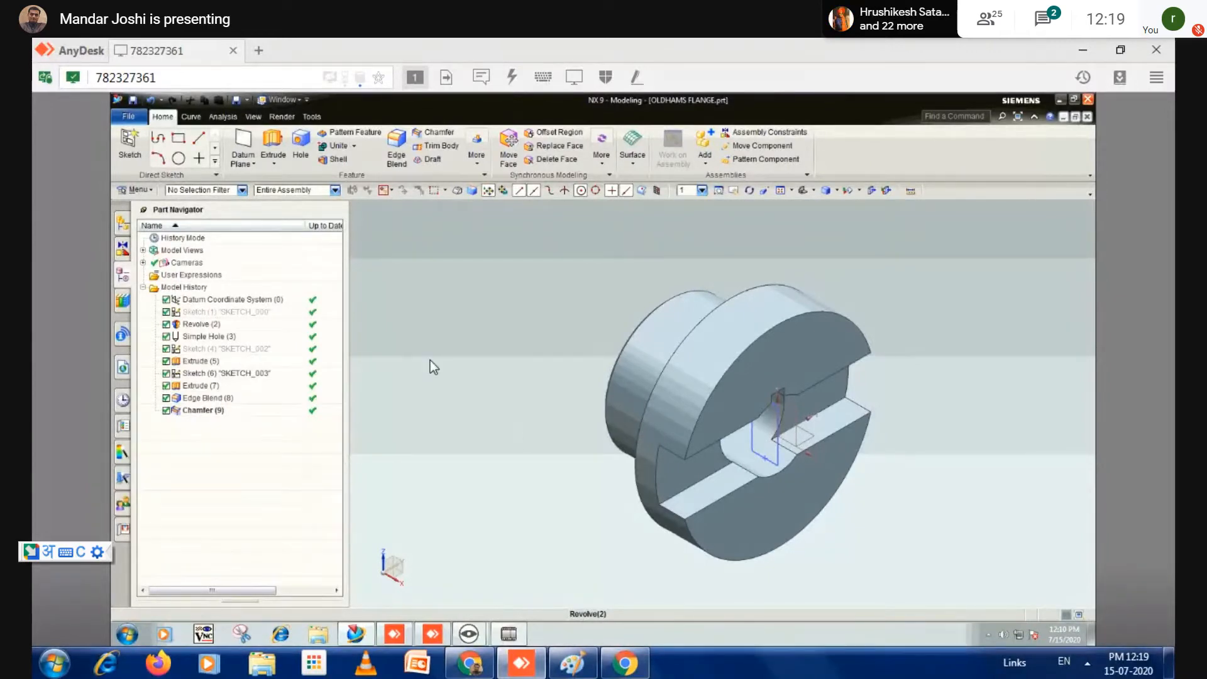
{"action": "left_click", "coordinate": [254, 118]}
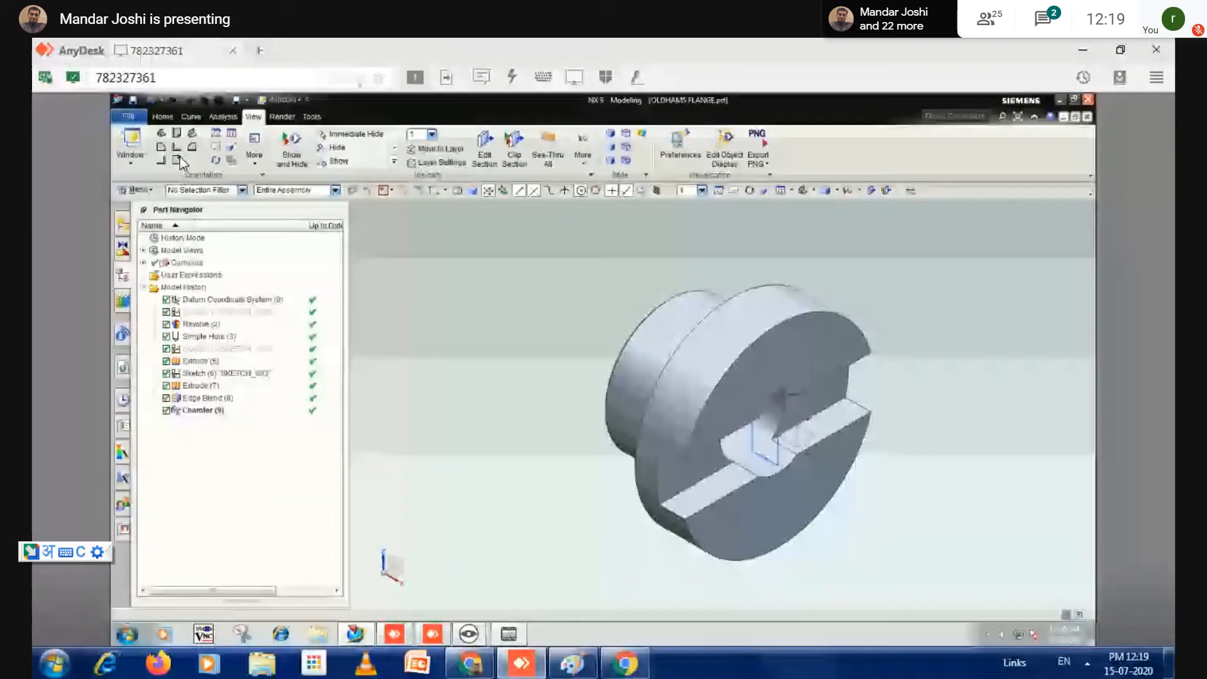
{"action": "left_click", "coordinate": [162, 117]}
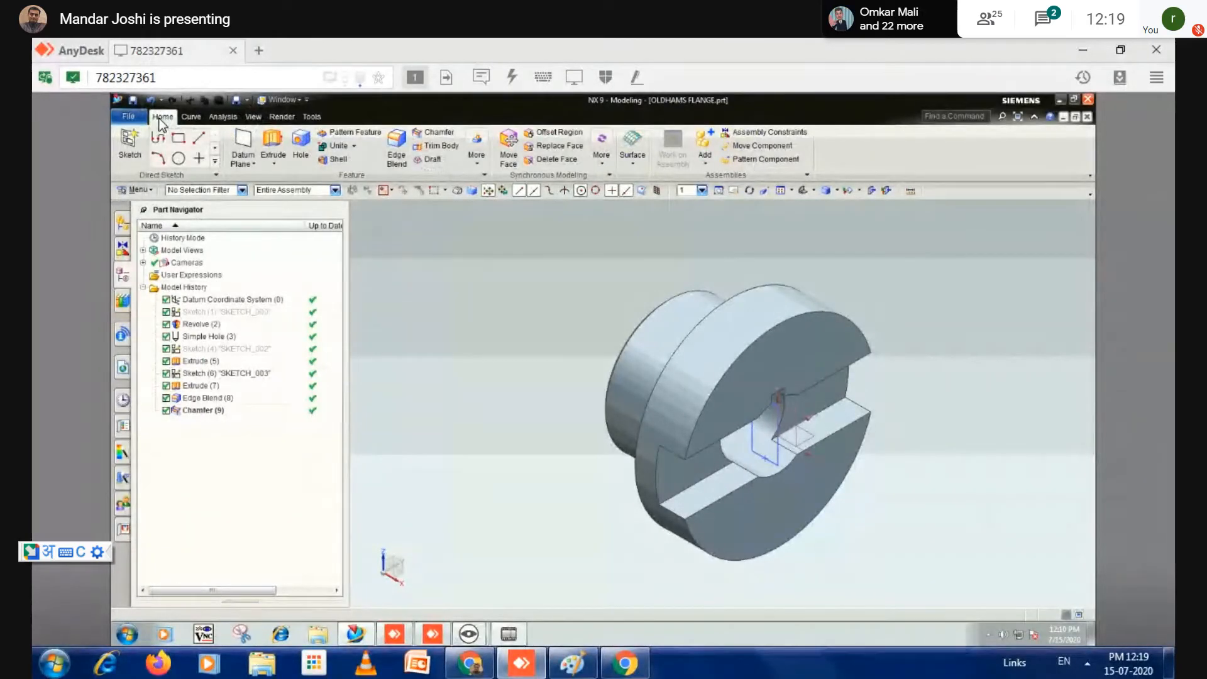
{"action": "left_click", "coordinate": [132, 101]}
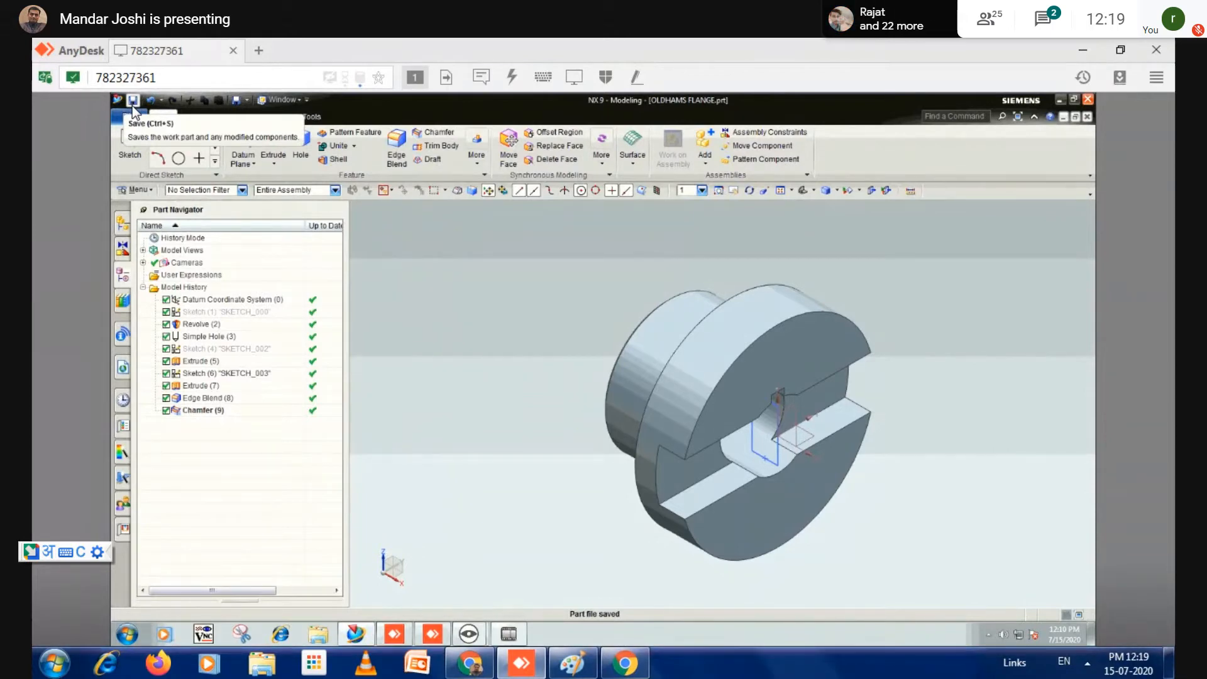
{"action": "key", "text": "F11"}
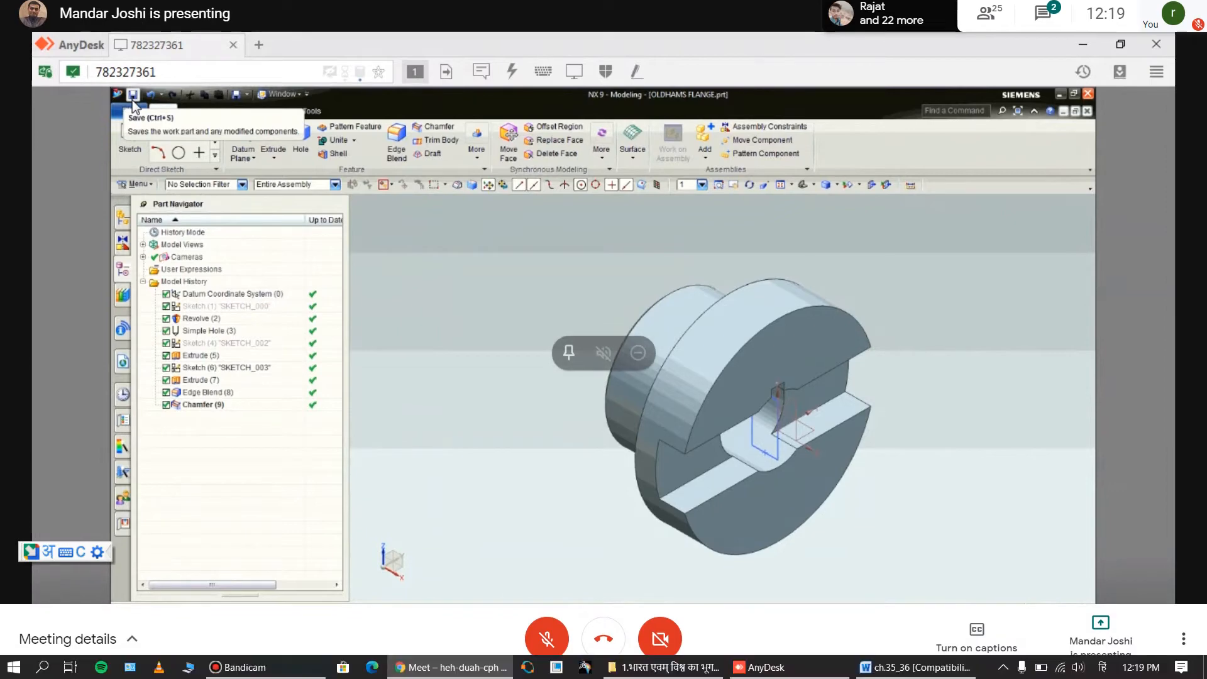
{"action": "left_click", "coordinate": [266, 667]}
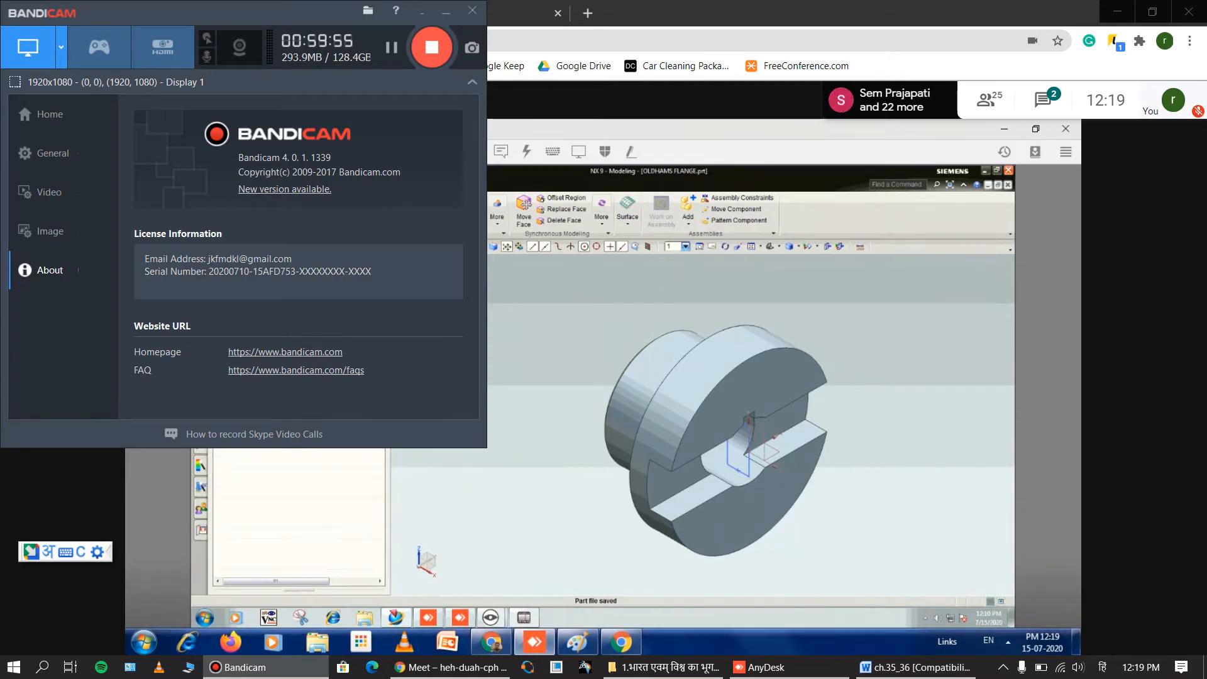
{"action": "left_click", "coordinate": [446, 12]}
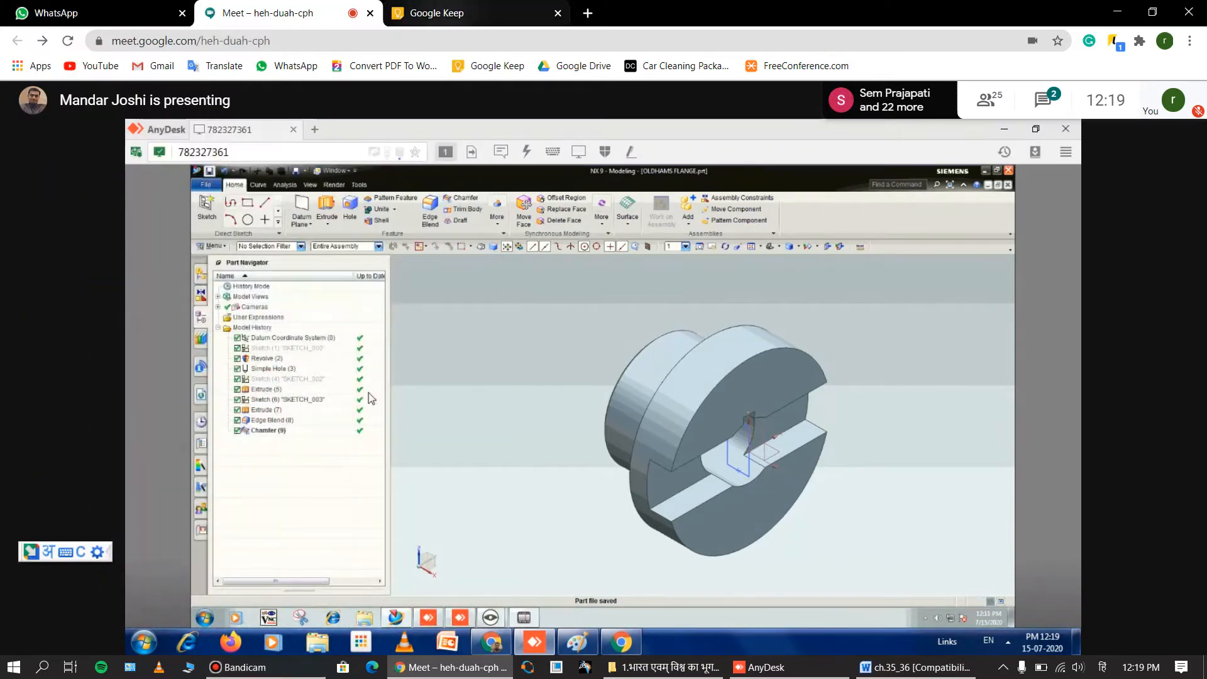